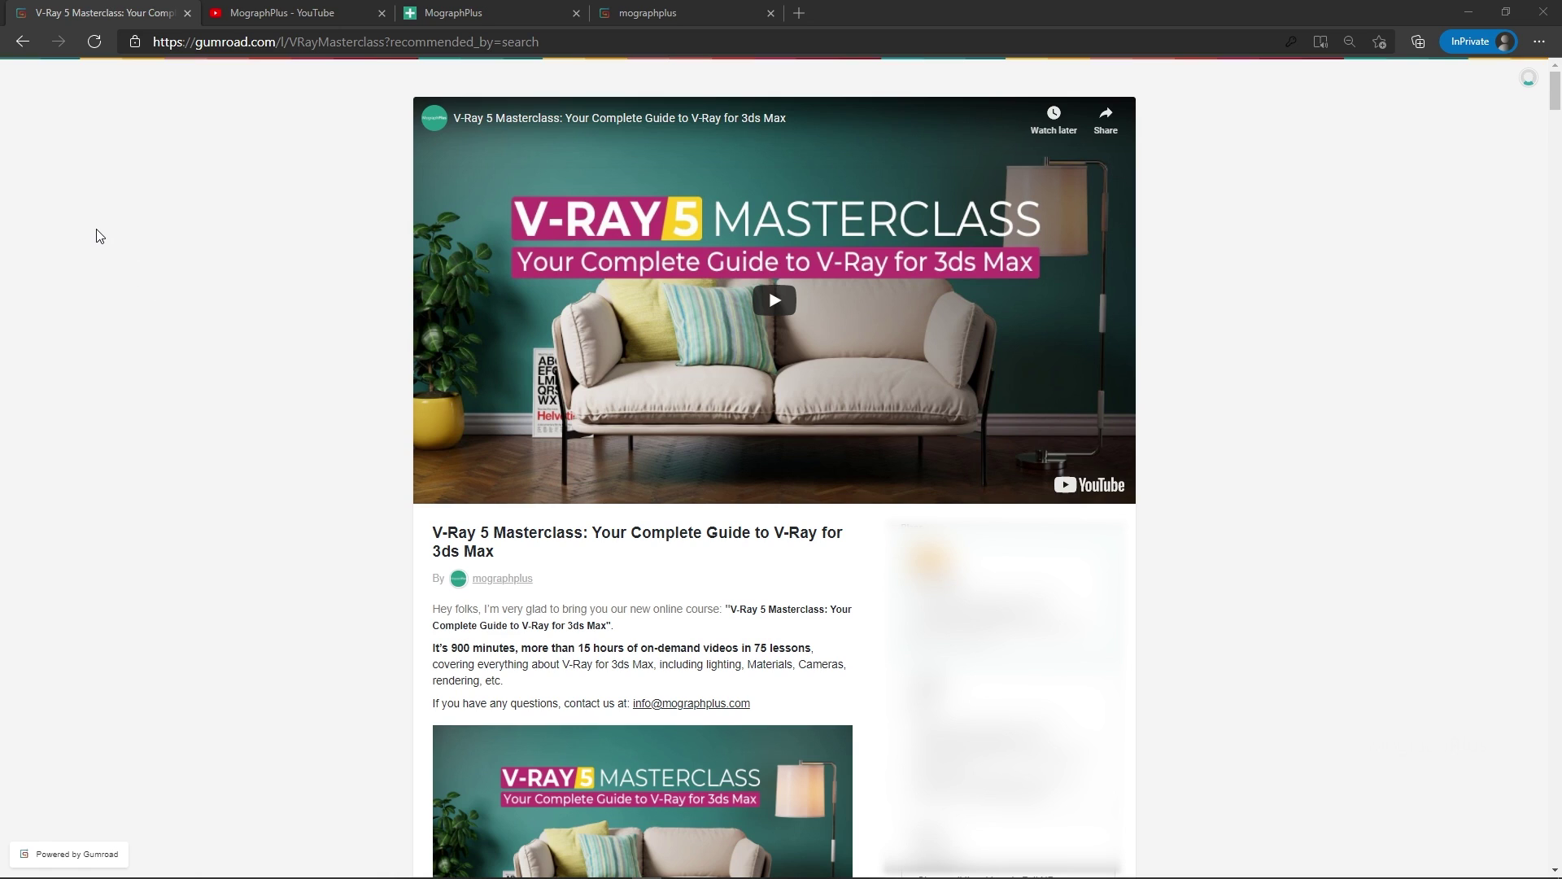
Switch the browser from the V-Ray 5 Masterclass page to the MographPlus YouTube Videos page
{"action": "left_click", "coordinate": [258, 8]}
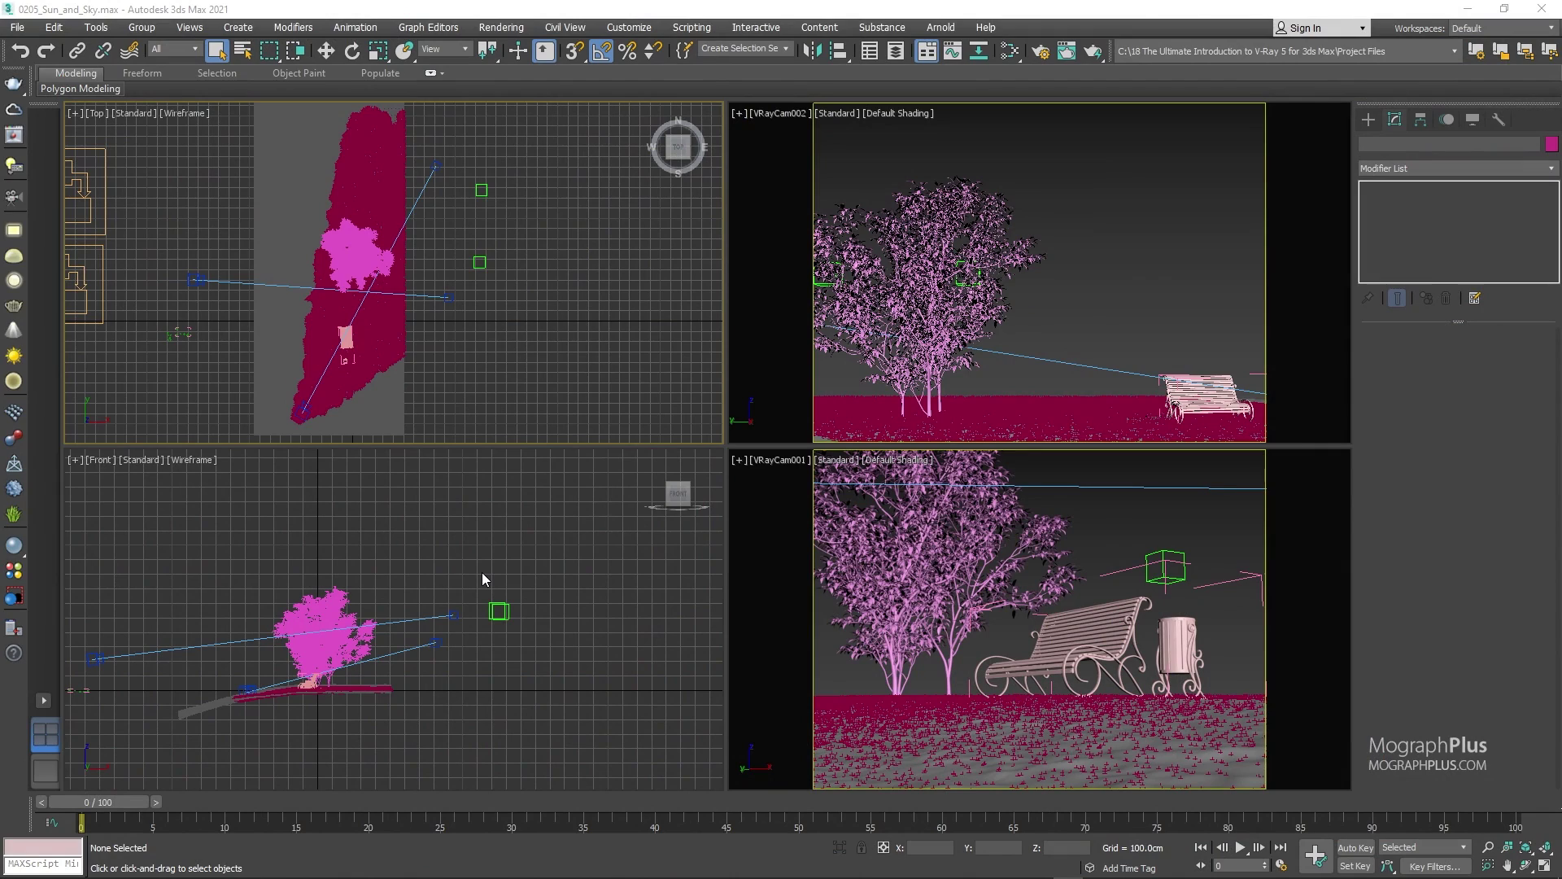
Create a VRaySun in the Top viewport, aimed from the green helper toward the tree
{"action": "left_click", "coordinate": [1368, 119]}
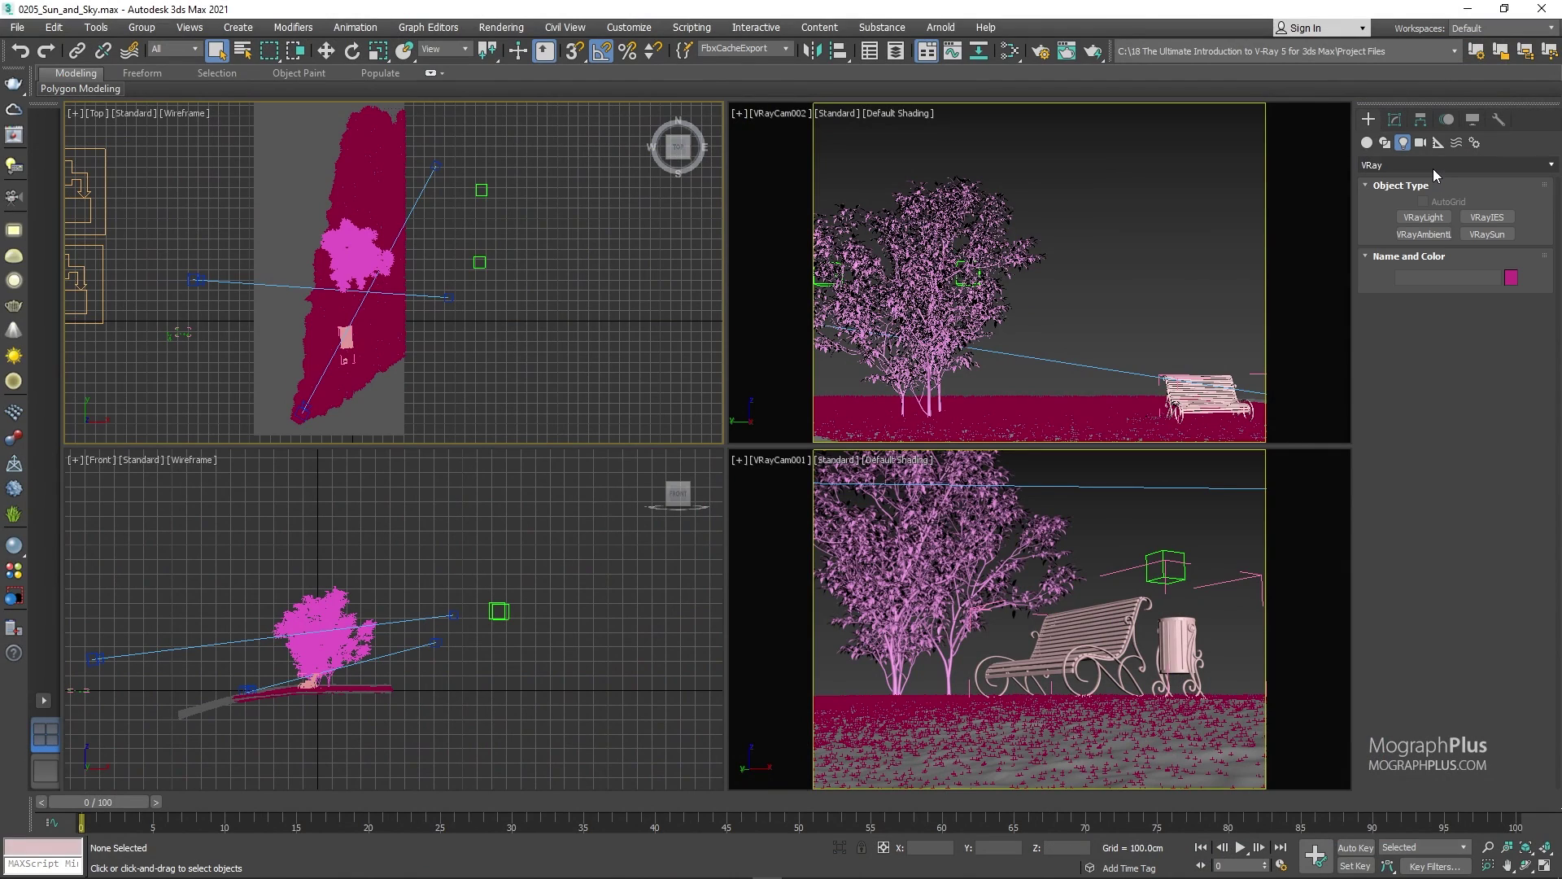
{"action": "left_click", "coordinate": [1432, 168]}
{"action": "left_click", "coordinate": [1451, 216]}
{"action": "left_click", "coordinate": [1474, 234]}
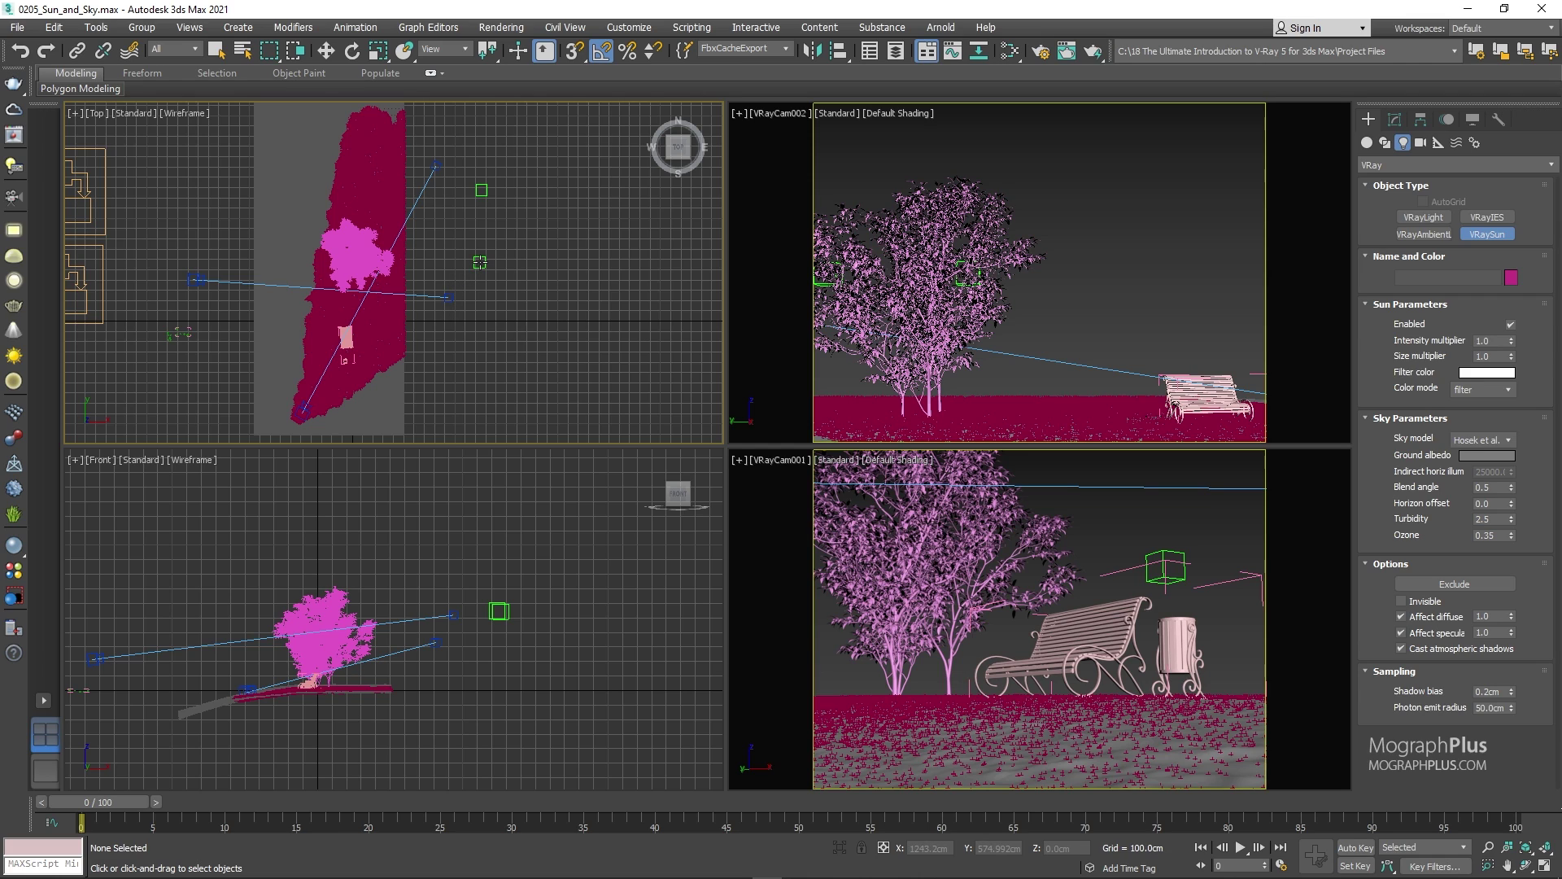
{"action": "left_click_drag", "start_coordinate": [480, 262], "coordinate": [347, 336]}
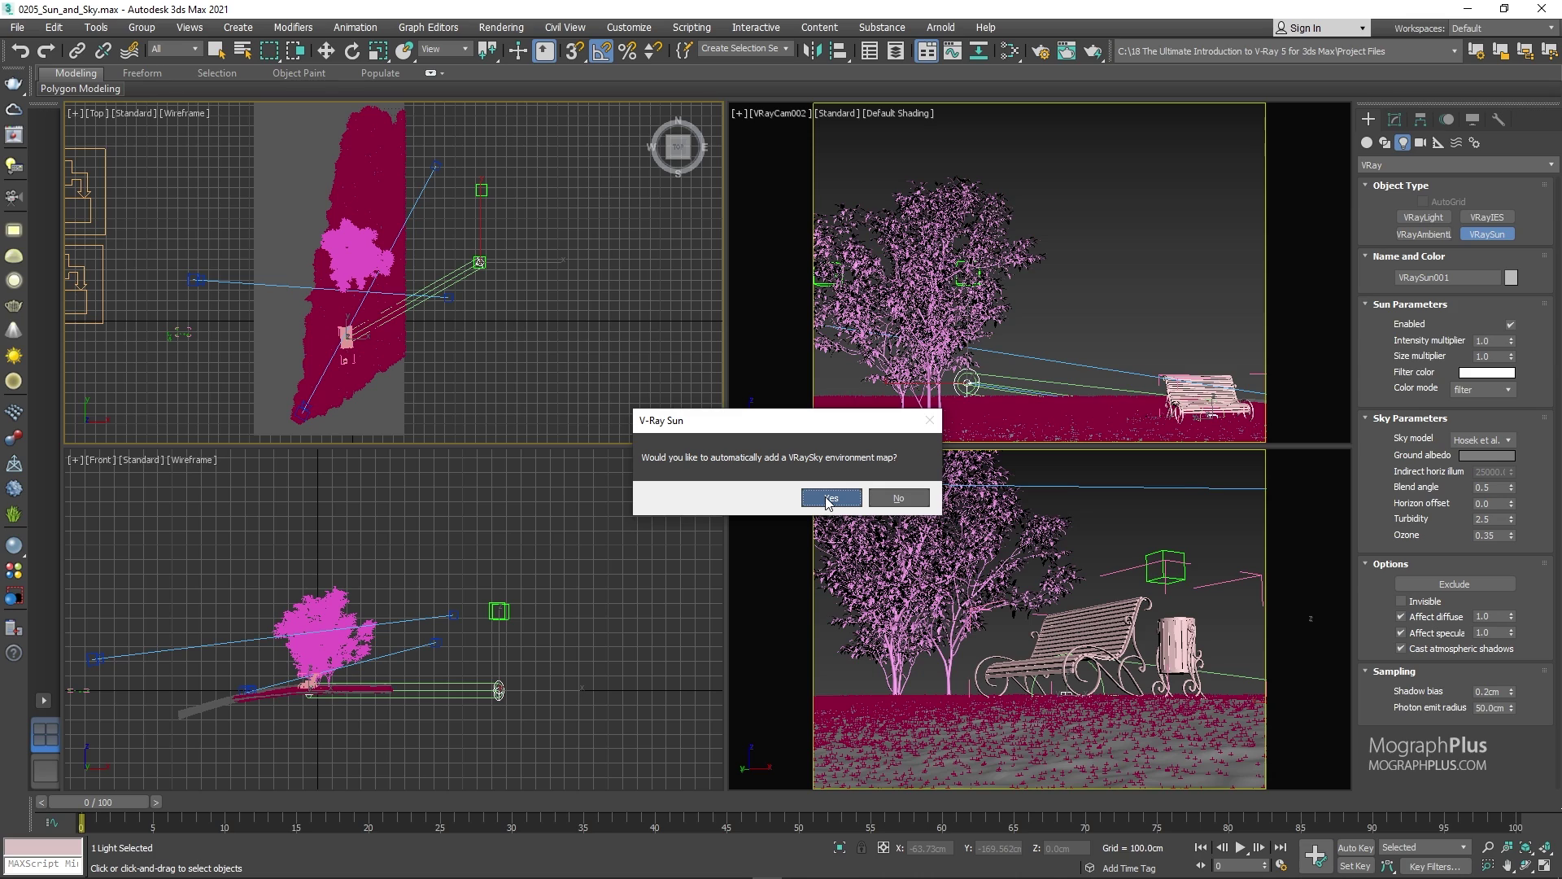
Accept the VRaySky map, then open Environment and Effects and collapse its exposure and atmosphere rollouts
{"action": "left_click", "coordinate": [828, 498]}
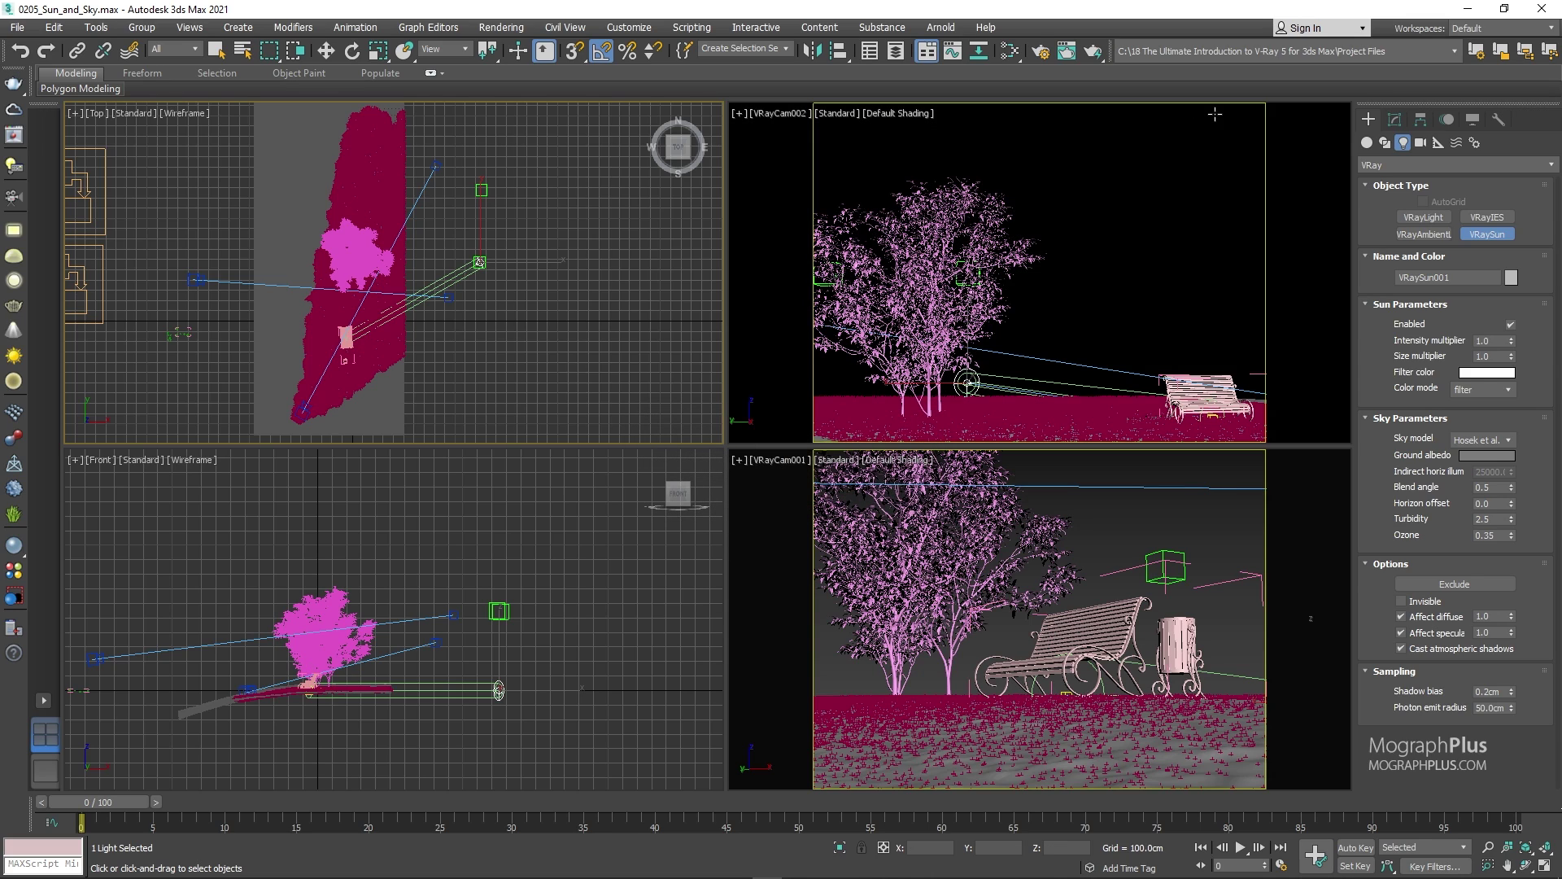
{"action": "left_click", "coordinate": [1395, 120]}
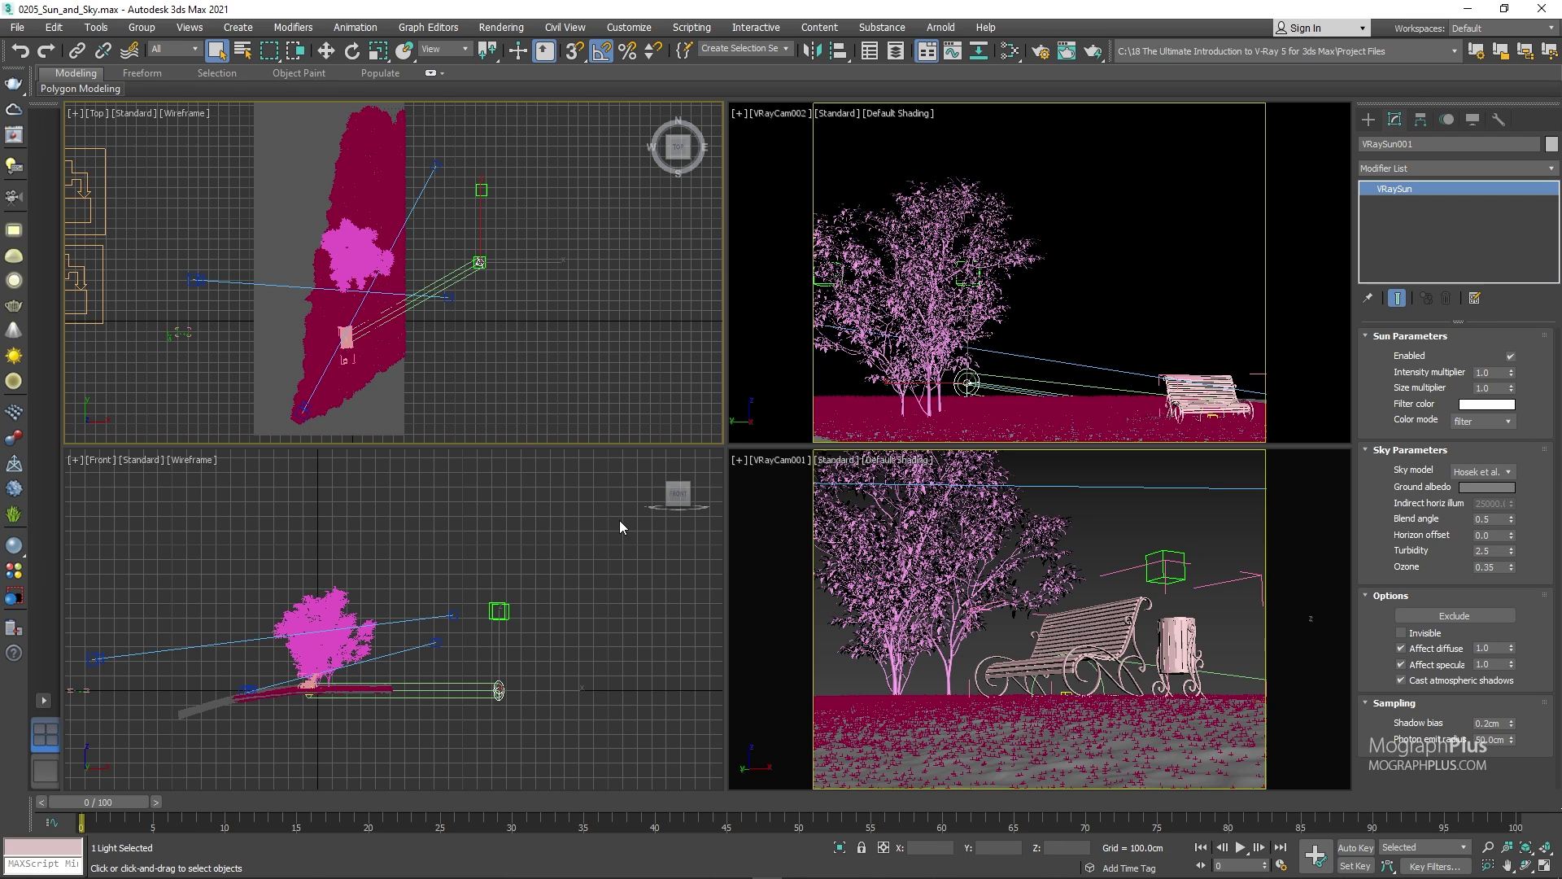
{"action": "key", "text": "8"}
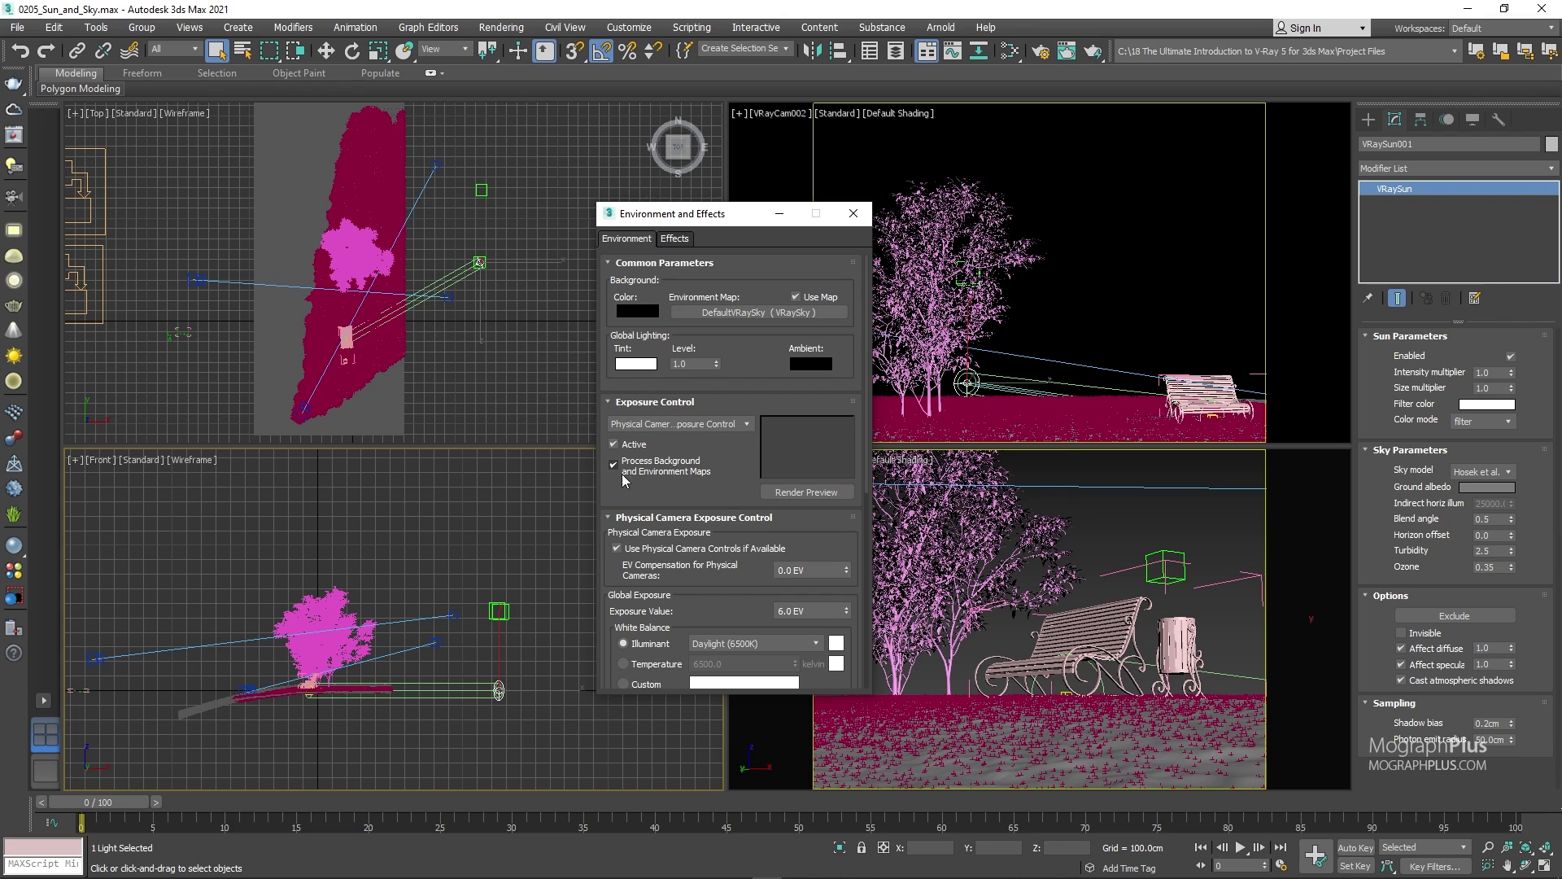
{"action": "left_click", "coordinate": [628, 517]}
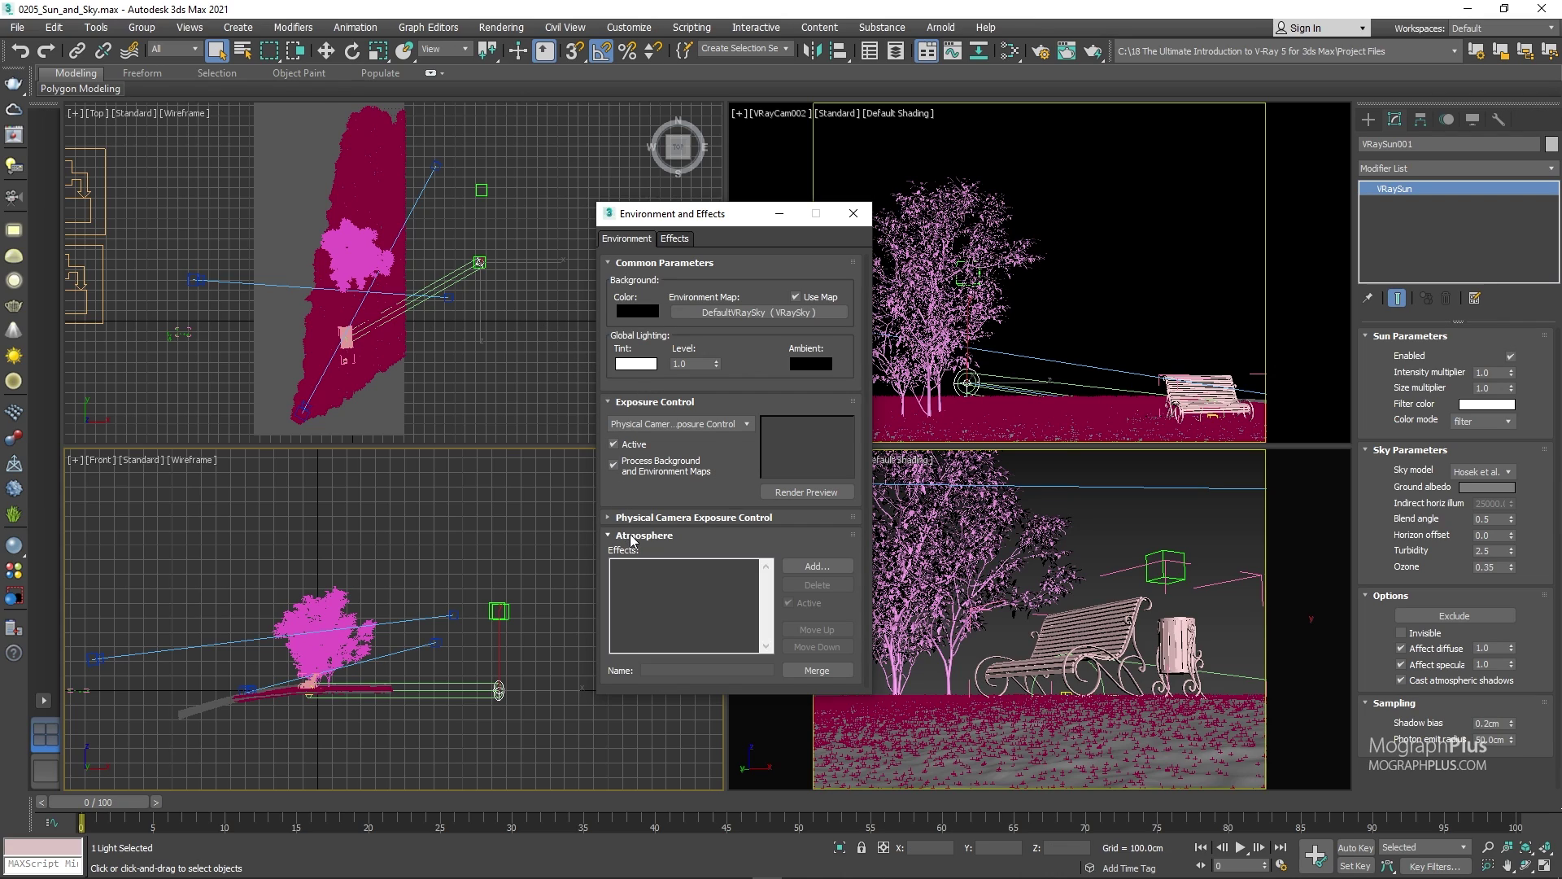
{"action": "left_click", "coordinate": [633, 536]}
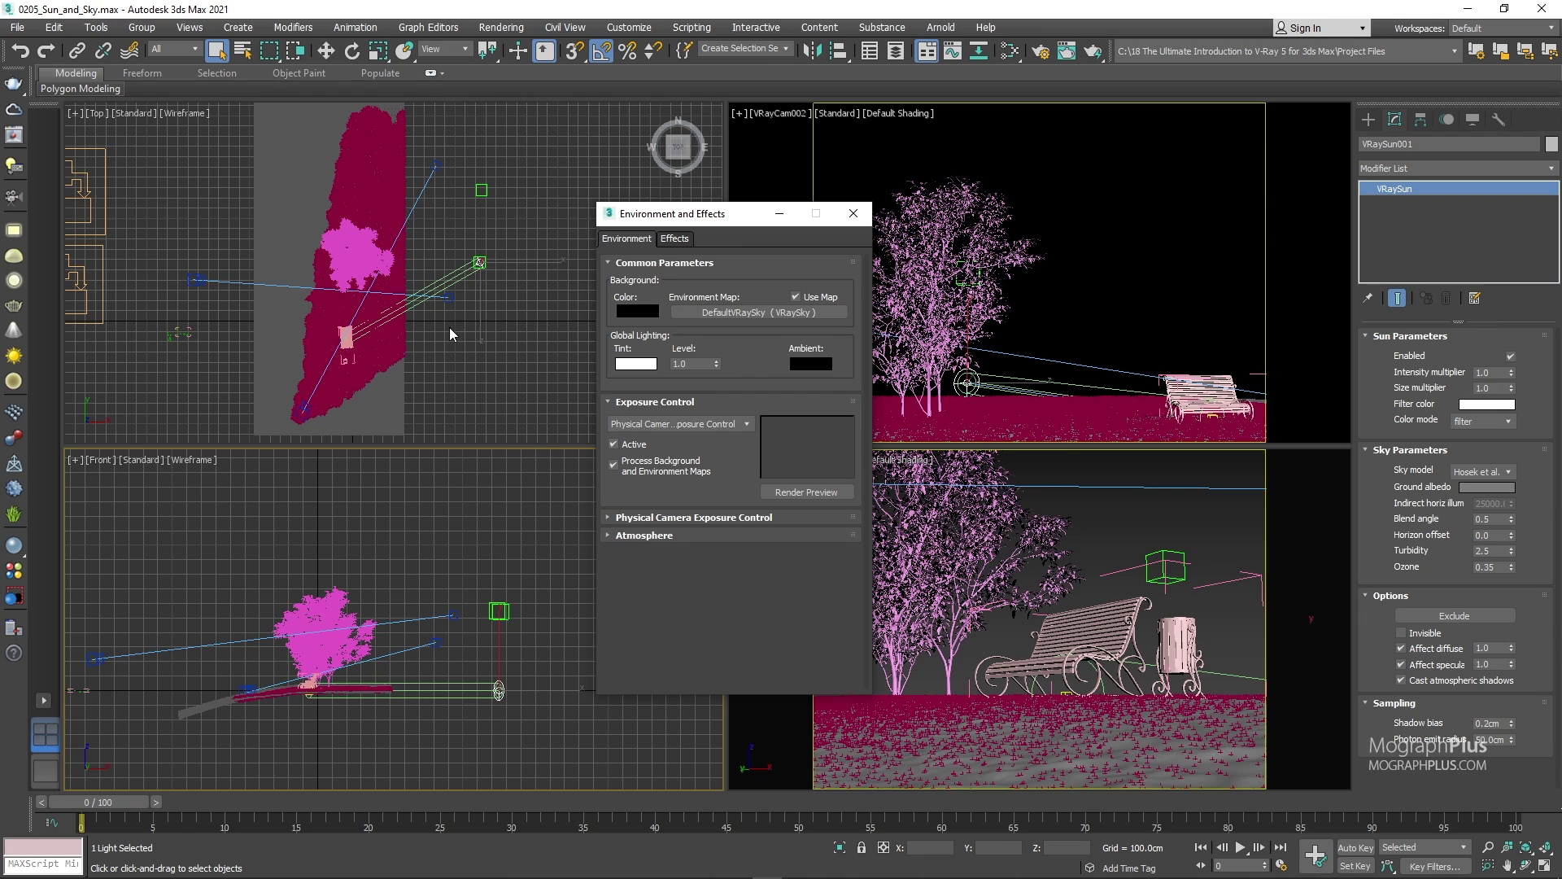
Add a VRay dome light whose texture is an instance of the DefaultVRaySky map
{"action": "left_click", "coordinate": [14, 257]}
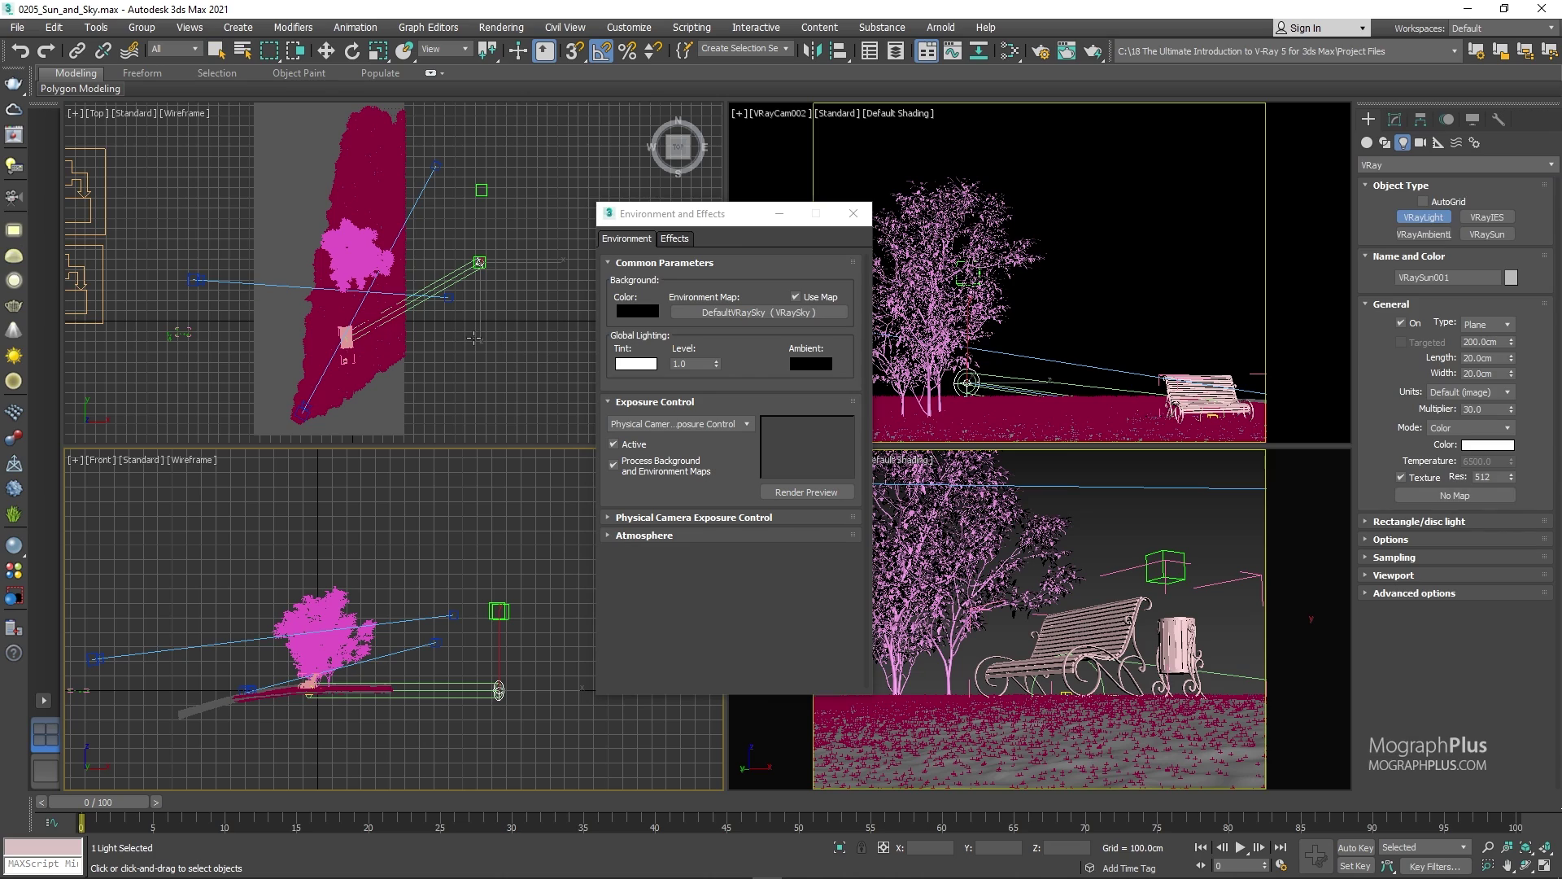
{"action": "left_click", "coordinate": [472, 338]}
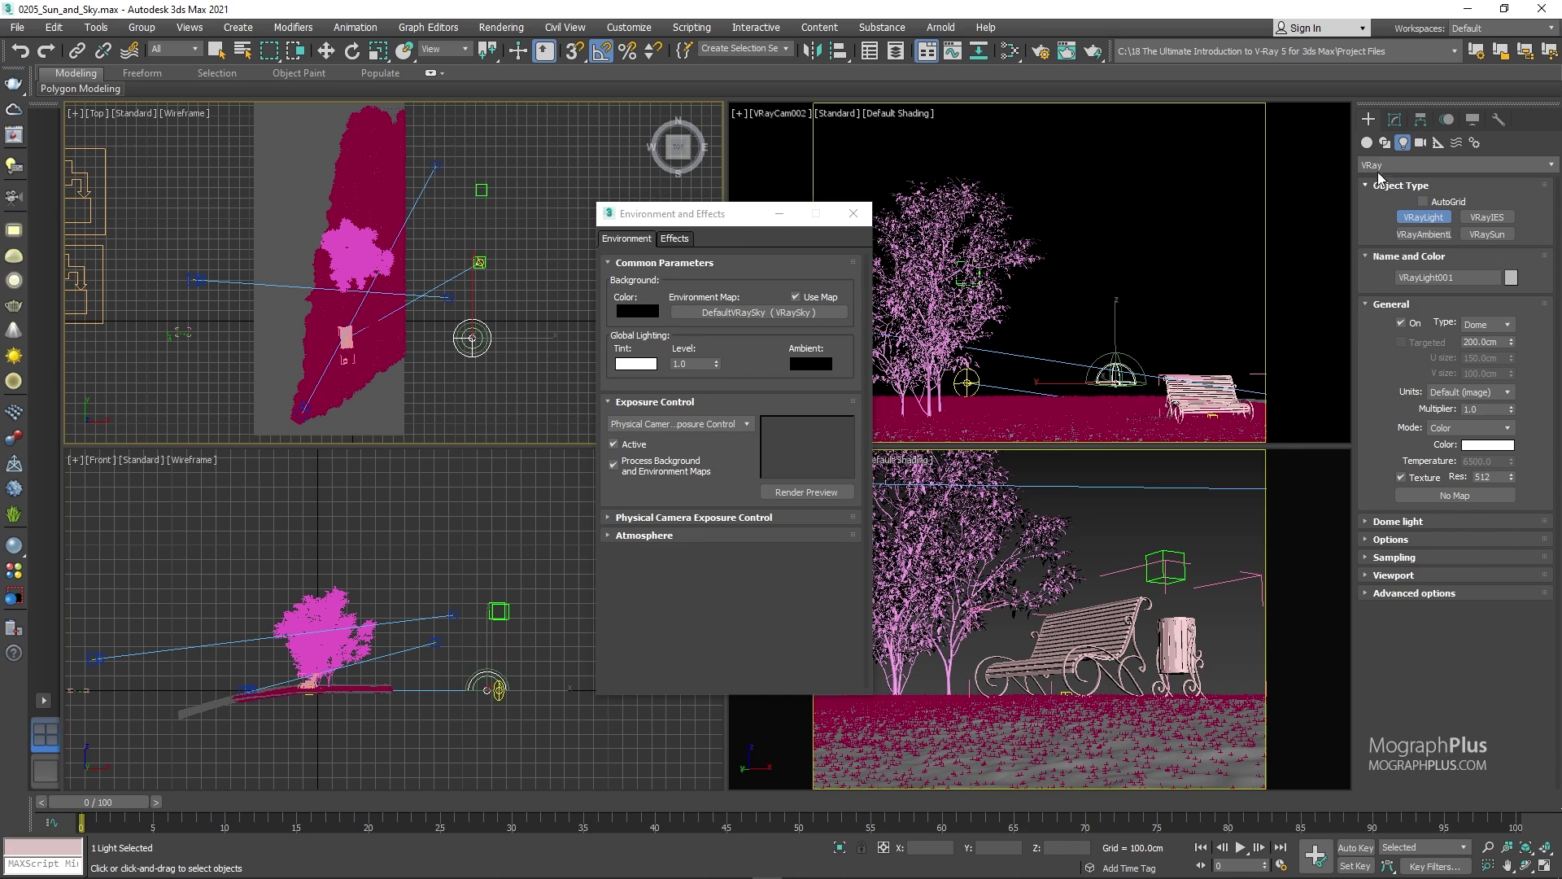
{"action": "left_click", "coordinate": [1395, 119]}
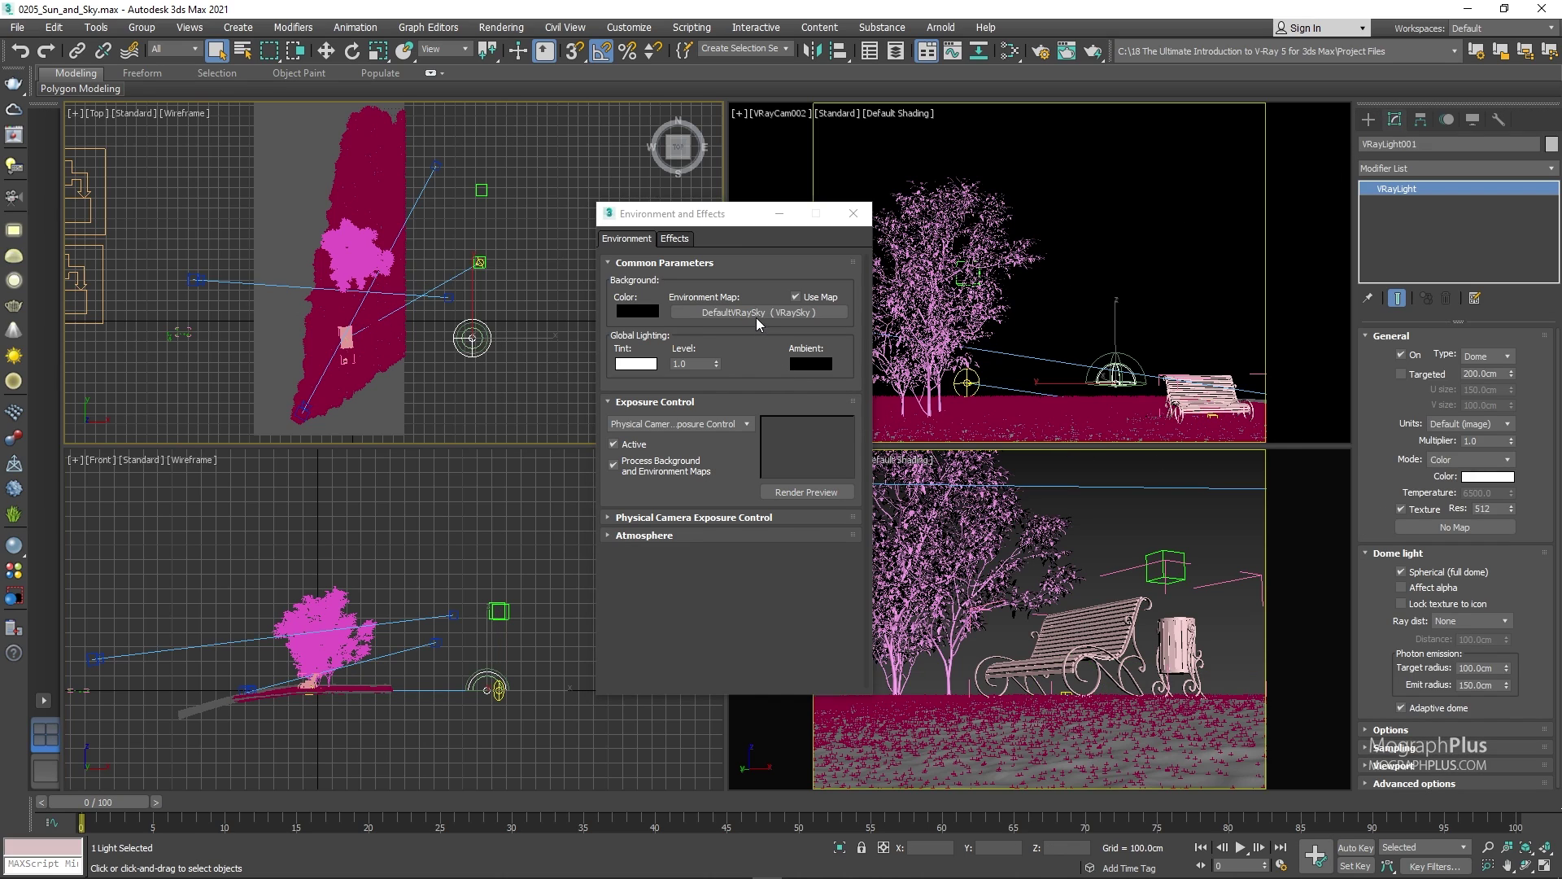
{"action": "left_click_drag", "start_coordinate": [761, 319], "coordinate": [1445, 529]}
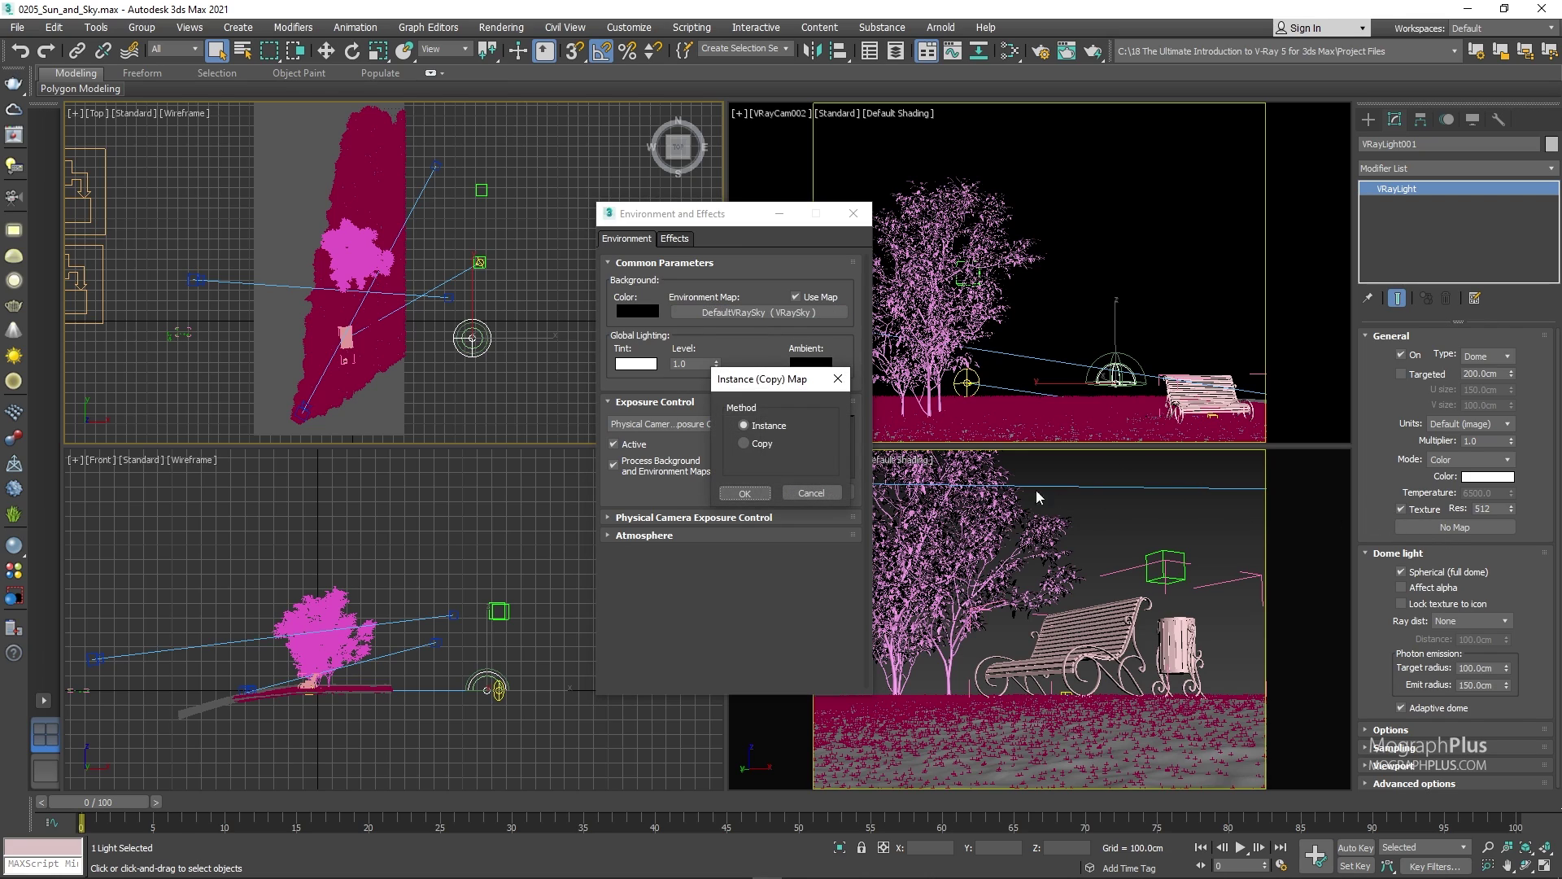
{"action": "left_click", "coordinate": [750, 488]}
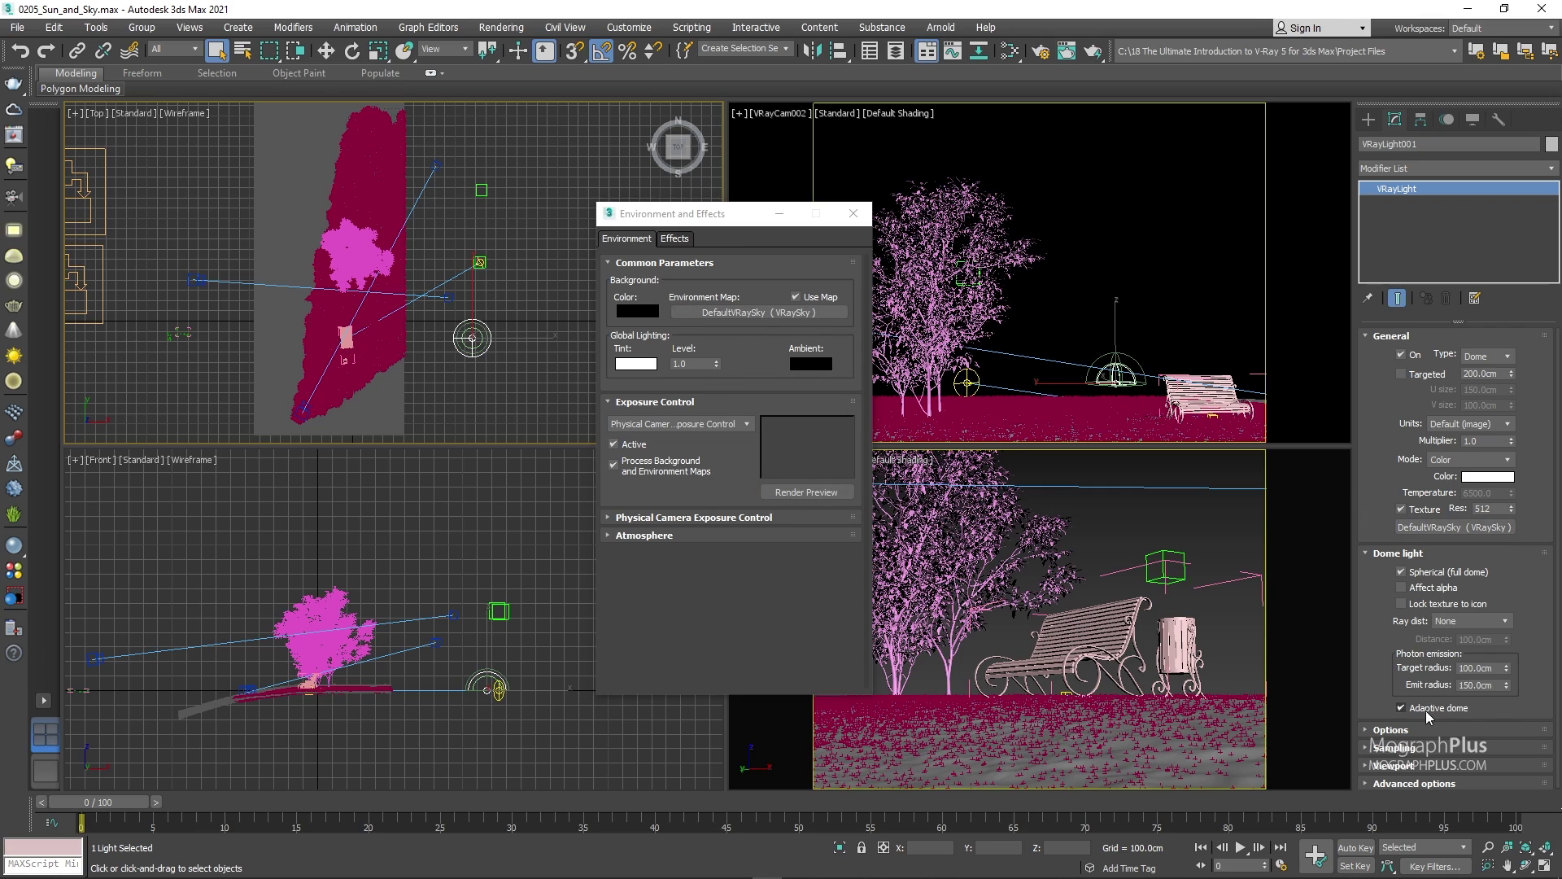
{"action": "mouse_move", "coordinate": [1429, 716]}
{"action": "left_click", "coordinate": [492, 373]}
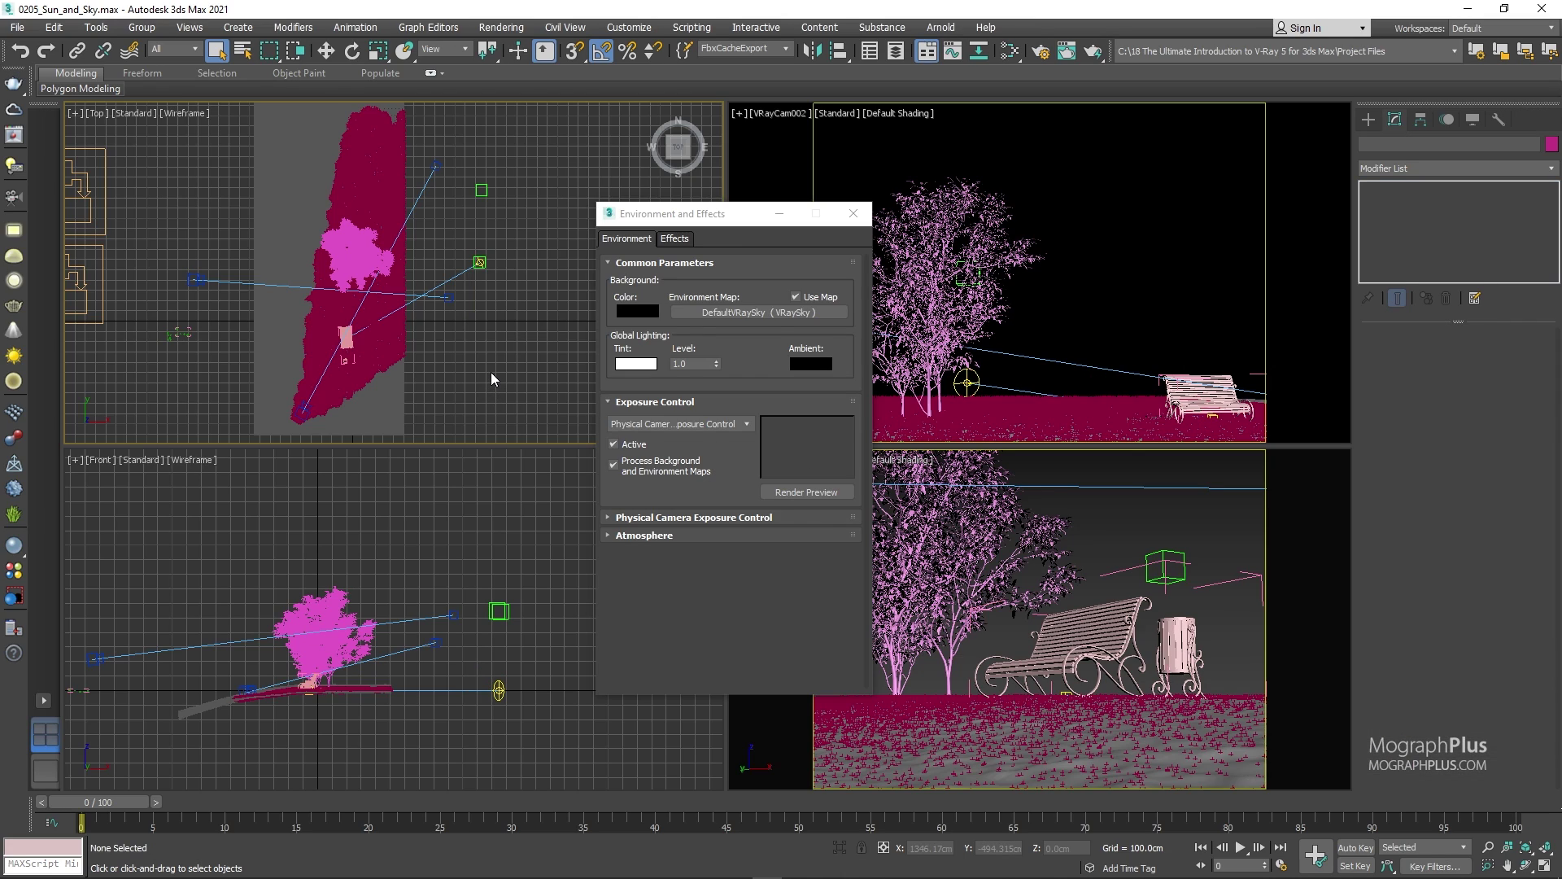
Start an interactive V-Ray render of the VRayCam001 view in the frame buffer
{"action": "left_click", "coordinate": [849, 217]}
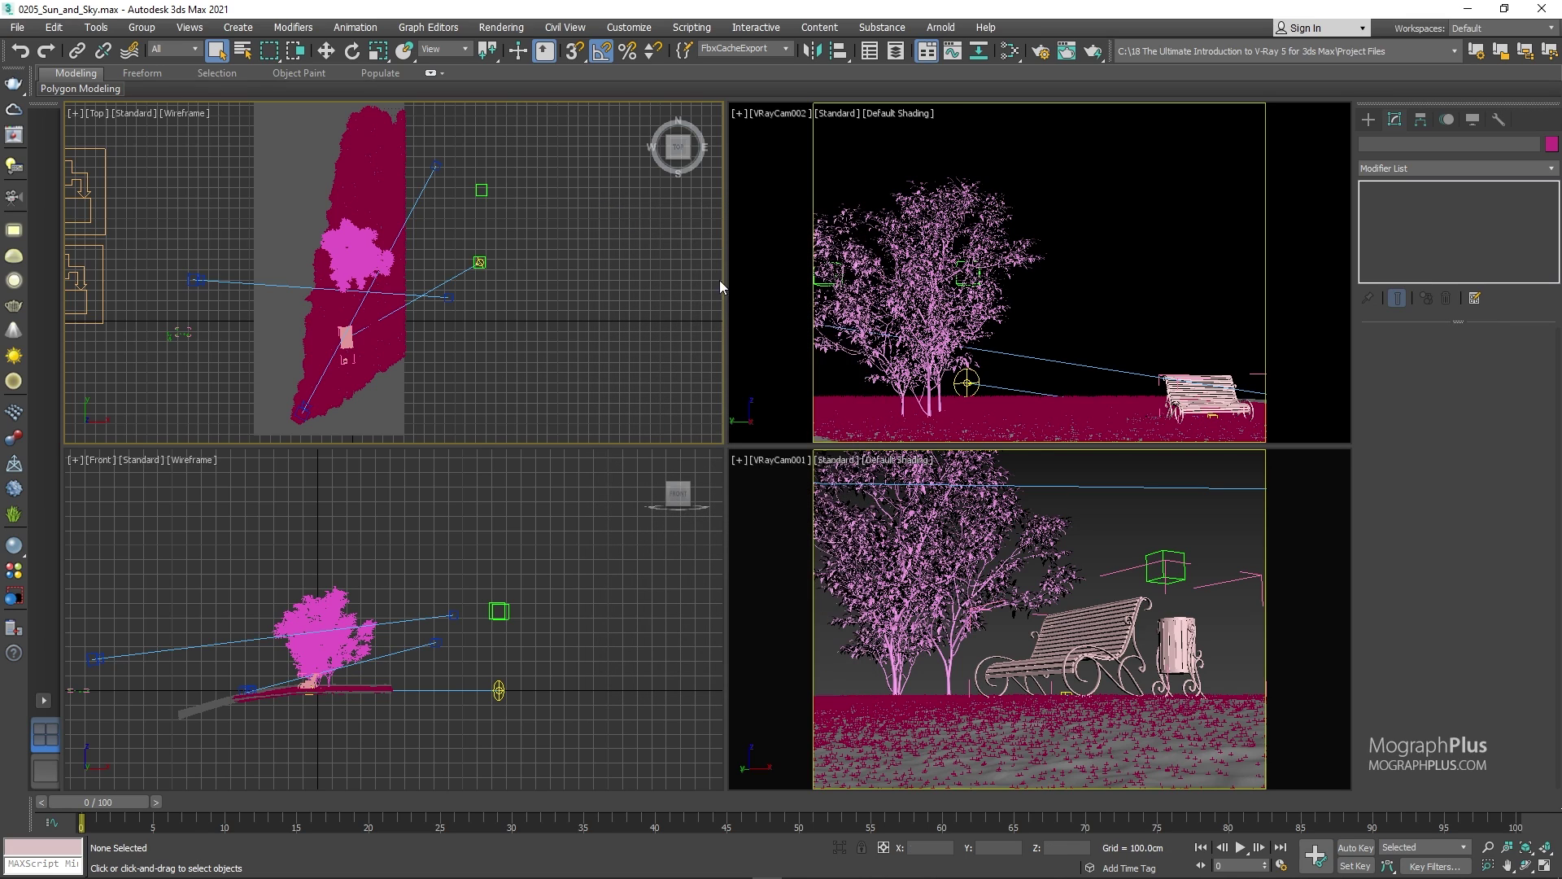
{"action": "left_click", "coordinate": [1118, 507]}
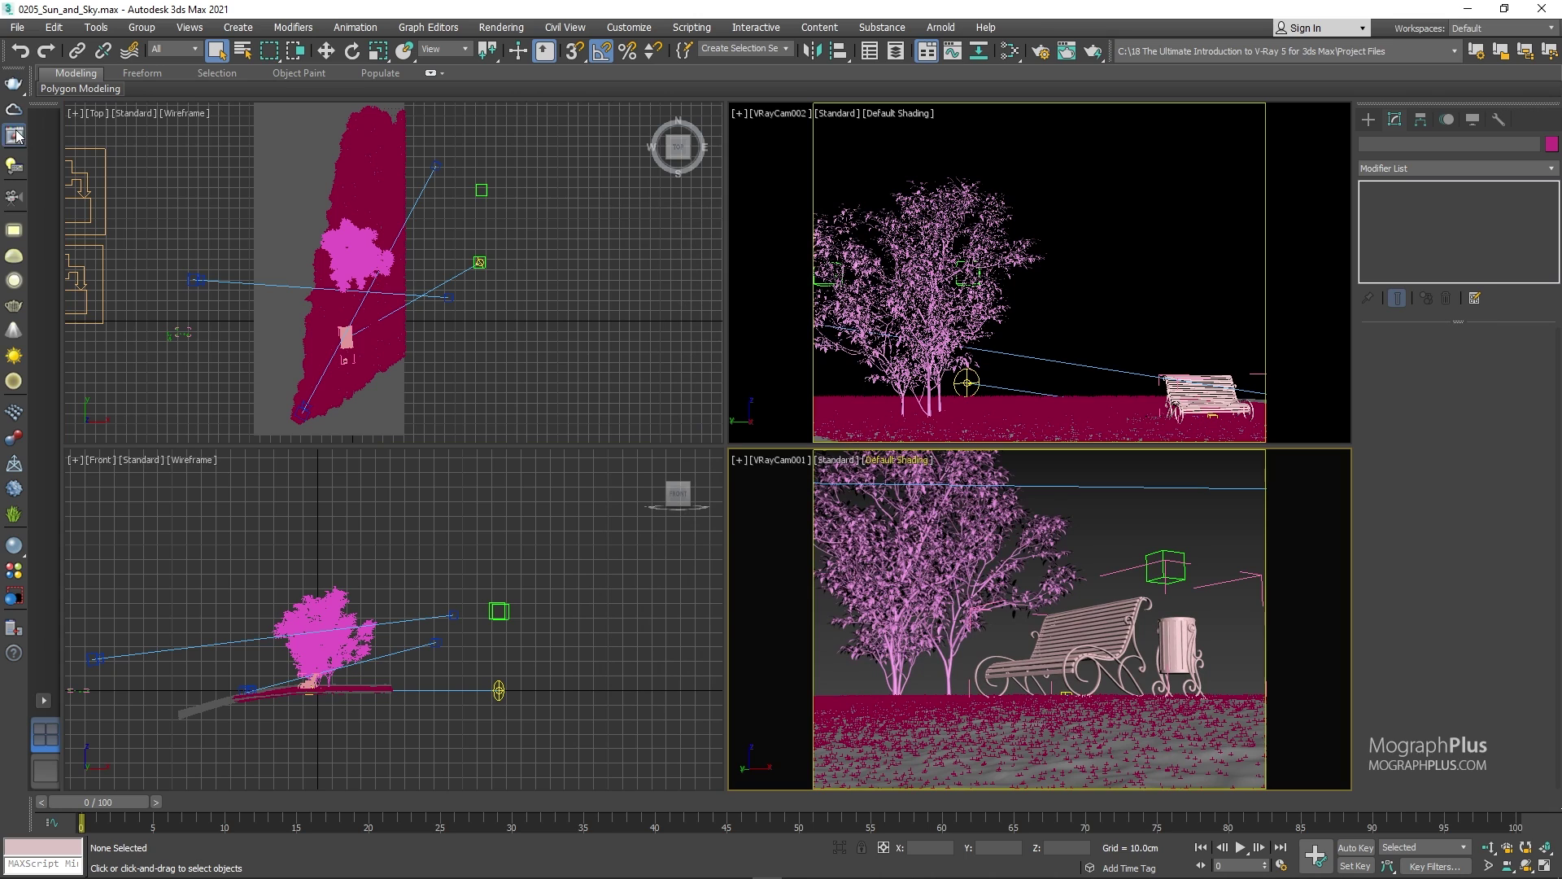
{"action": "key", "text": "shift+q"}
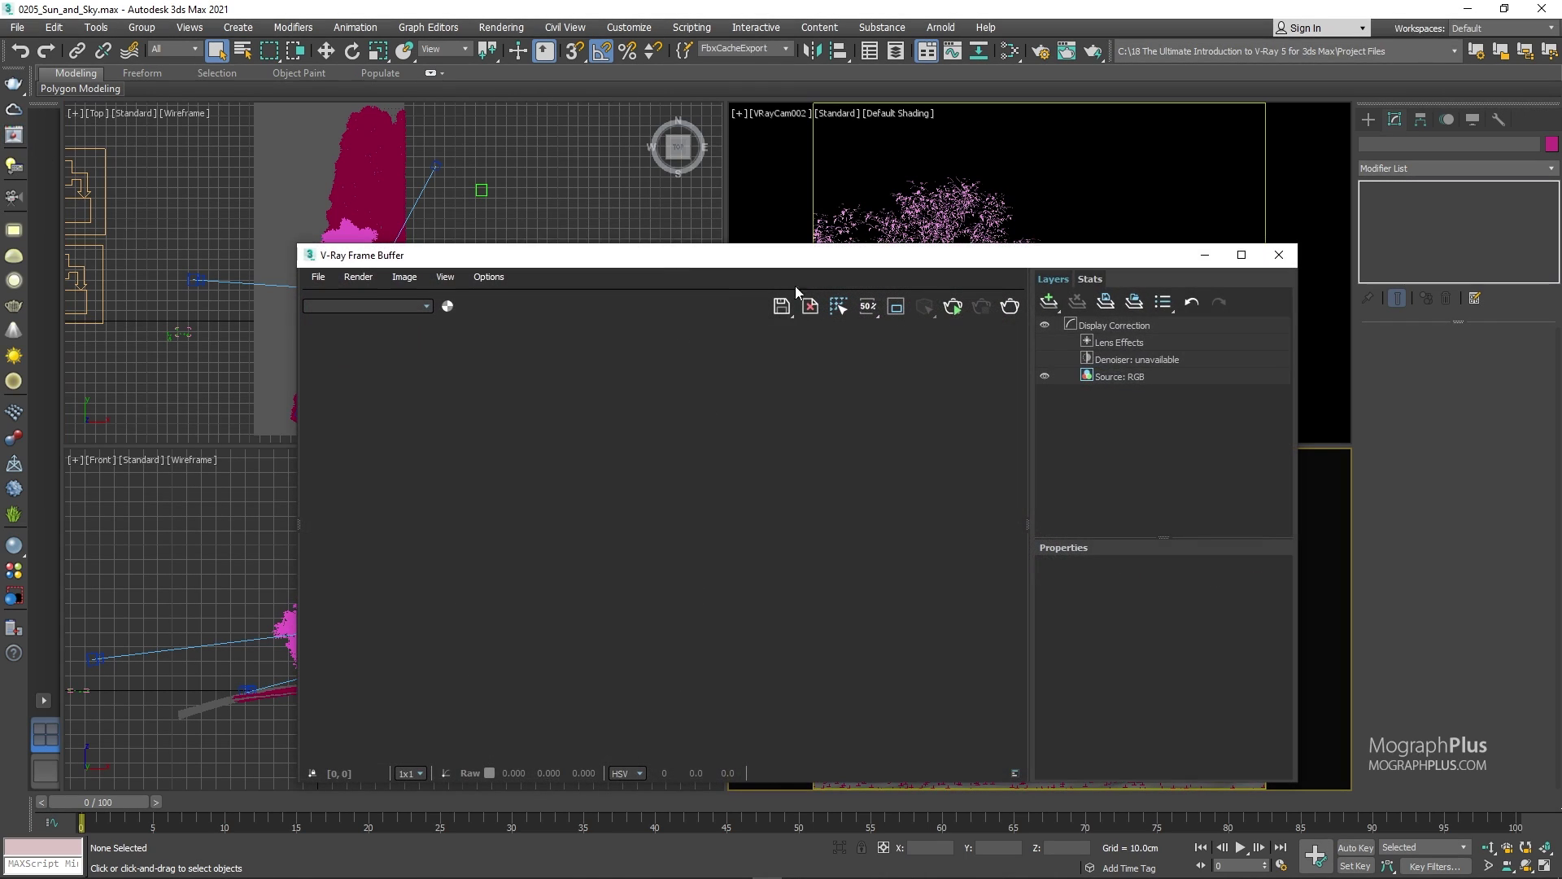
{"action": "left_click", "coordinate": [958, 316]}
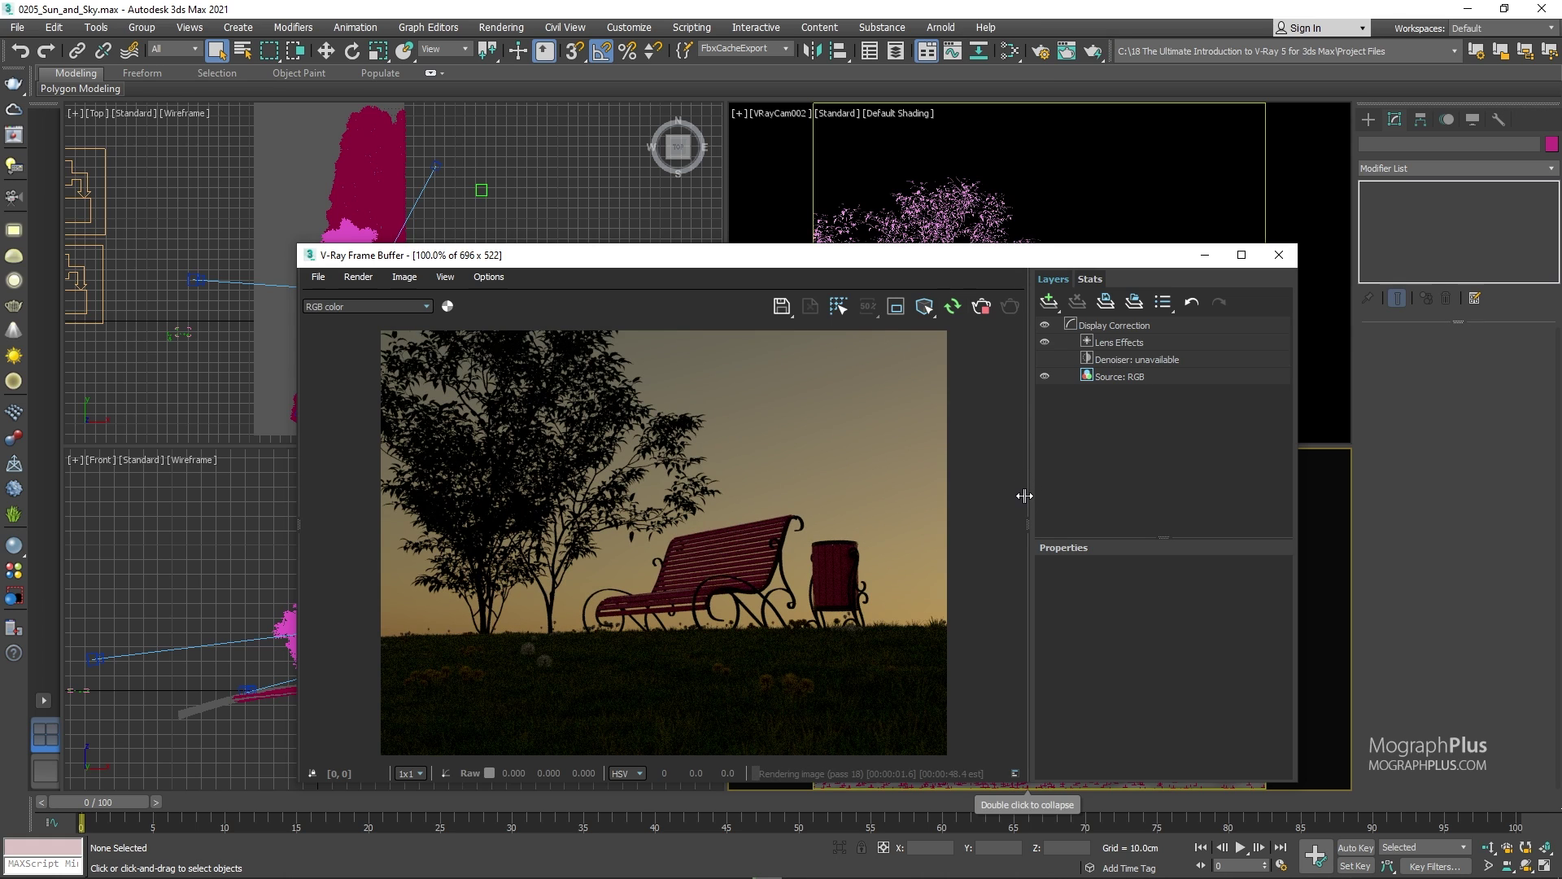
{"action": "double_click", "coordinate": [1024, 495]}
{"action": "left_click_drag", "start_coordinate": [798, 255], "coordinate": [1018, 237]}
Set VRaySun001's sky model to Improved
{"action": "left_click", "coordinate": [499, 690]}
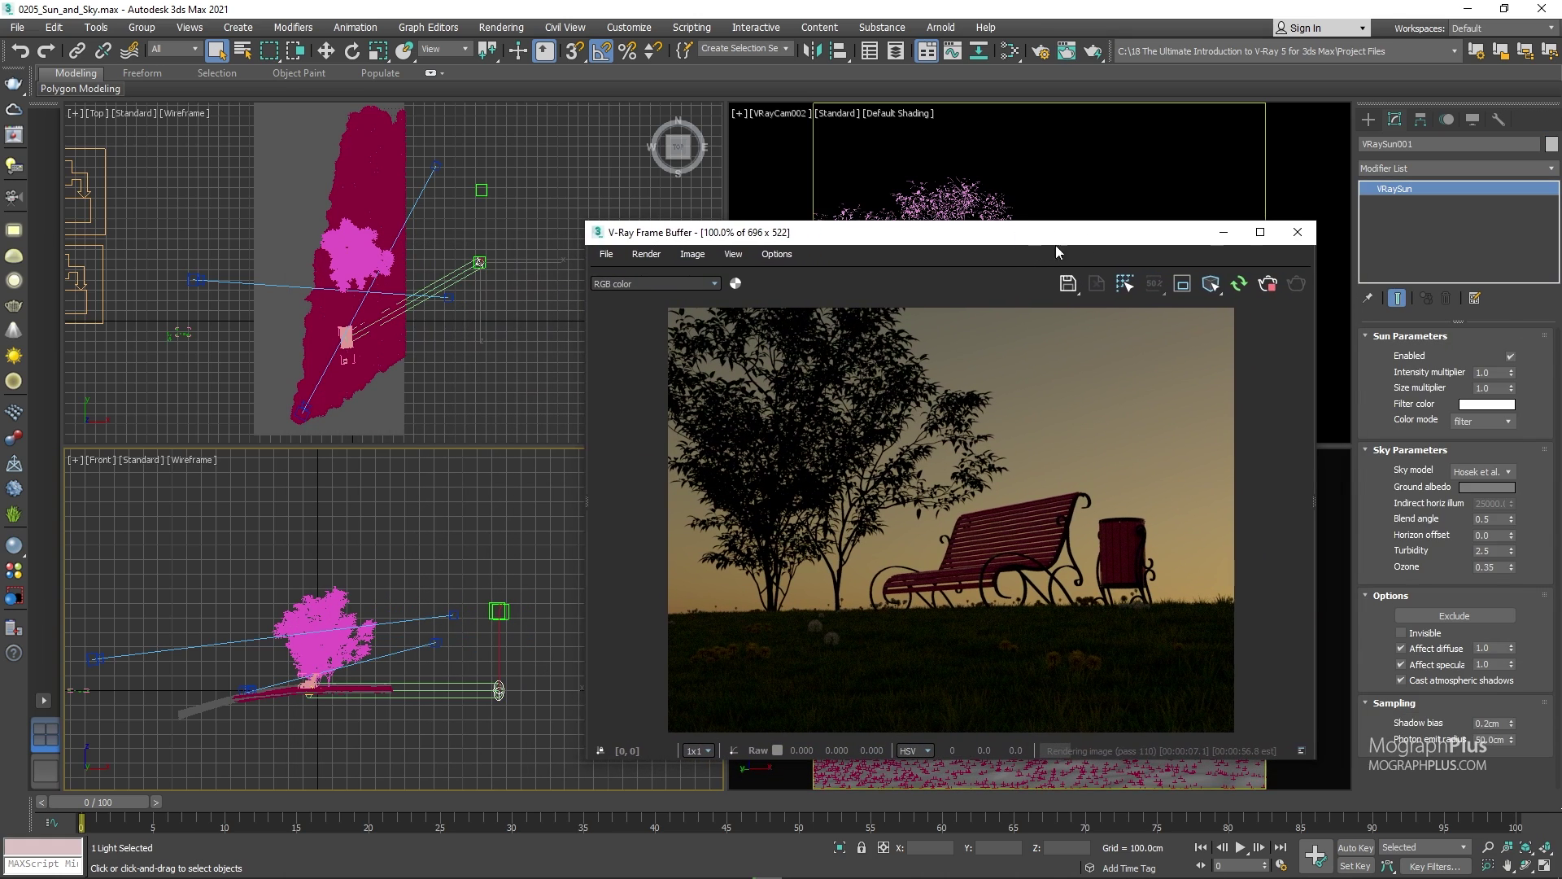
{"action": "left_click", "coordinate": [1492, 472]}
{"action": "left_click", "coordinate": [1490, 530]}
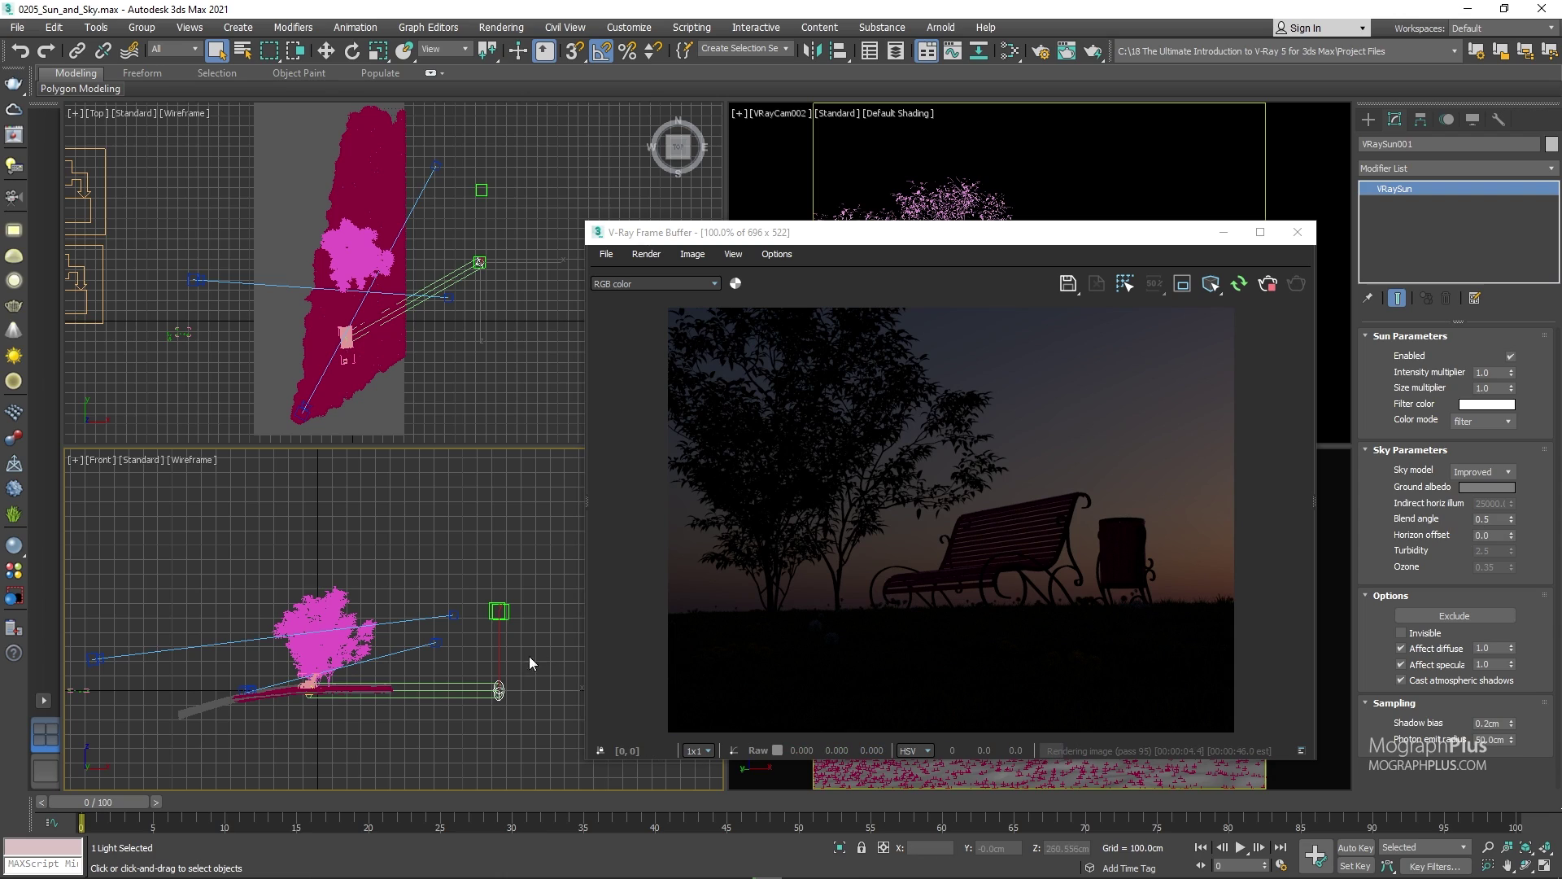
Lower the VRaySun below the horizon in the Front view, then raise it high for daylight
{"action": "left_click", "coordinate": [500, 642]}
{"action": "key", "text": "w"}
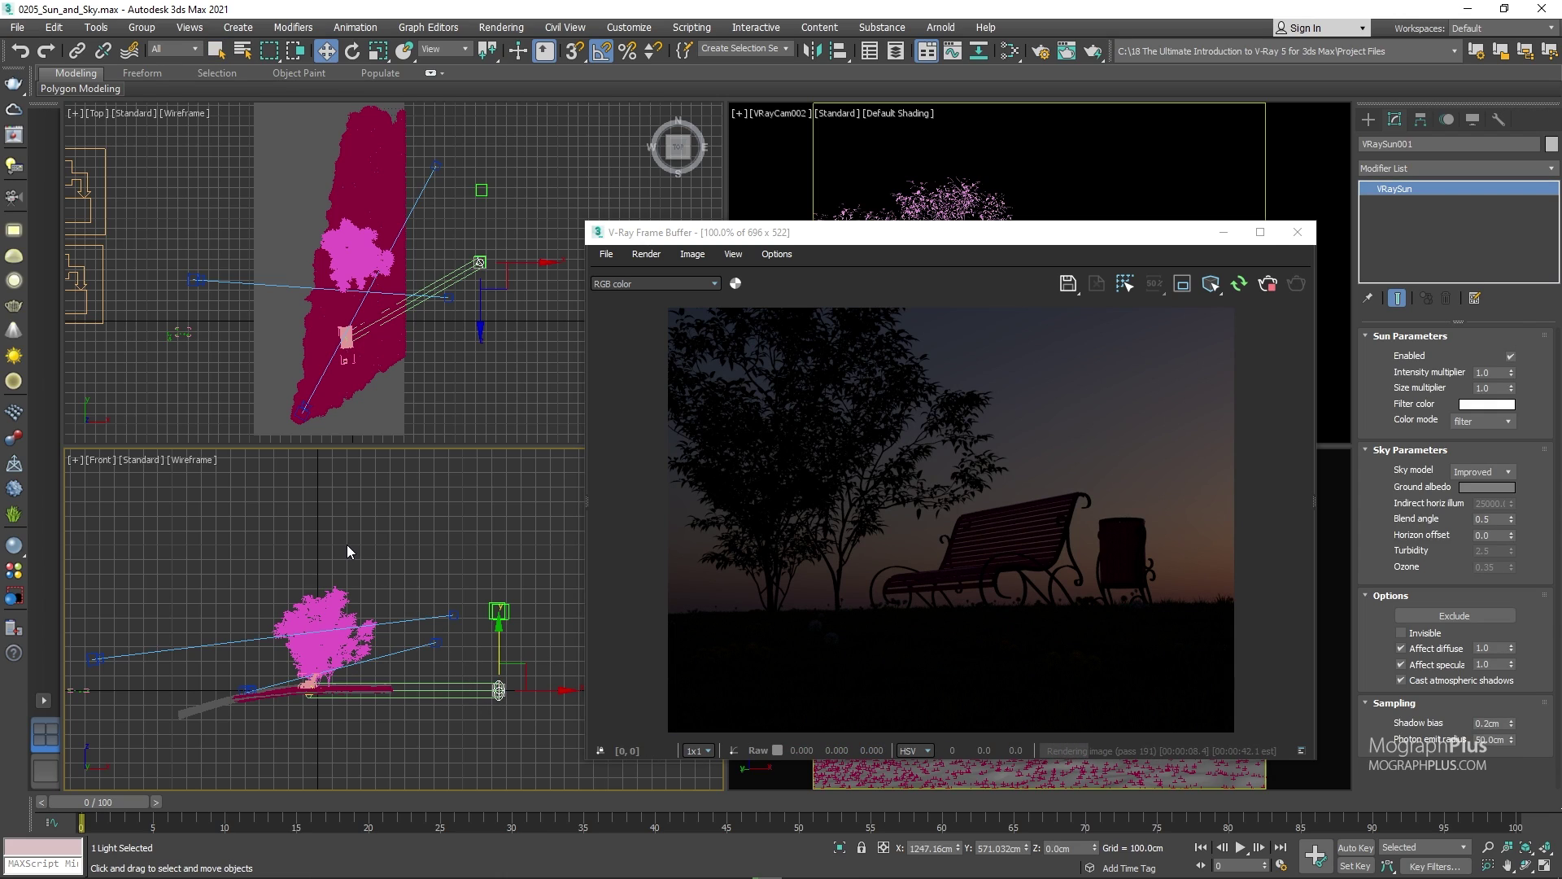
{"action": "scroll", "coordinate": [349, 553], "scroll_direction": "down", "scroll_amount": 2}
{"action": "scroll", "coordinate": [354, 534], "scroll_direction": "up", "scroll_amount": 1}
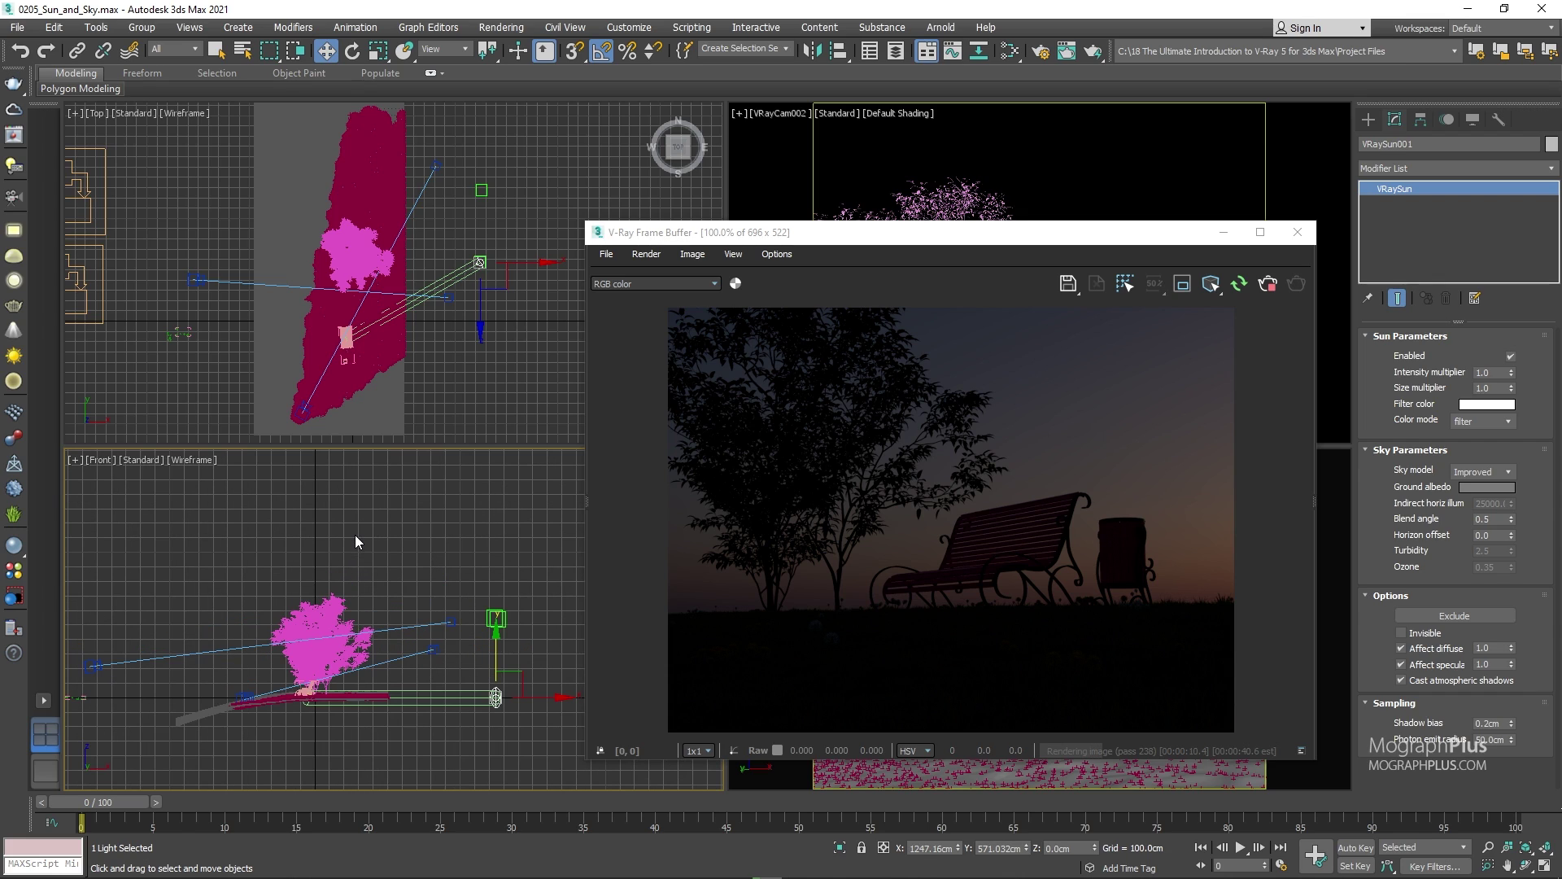
{"action": "middle_click_drag", "start_coordinate": [373, 540], "coordinate": [352, 535]}
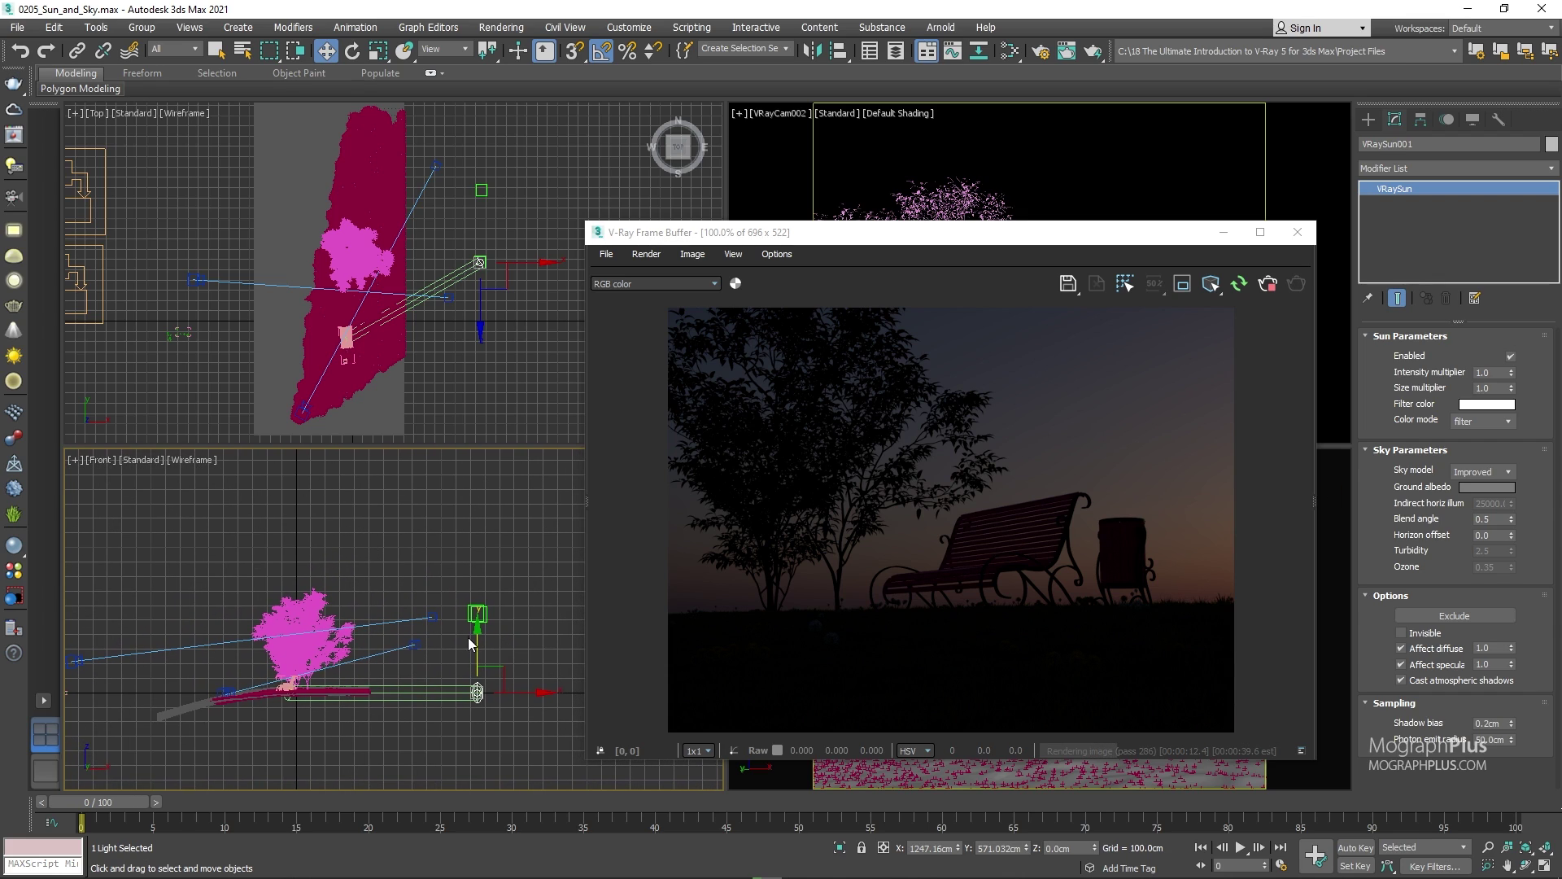
{"action": "left_click_drag", "start_coordinate": [475, 646], "coordinate": [477, 665]}
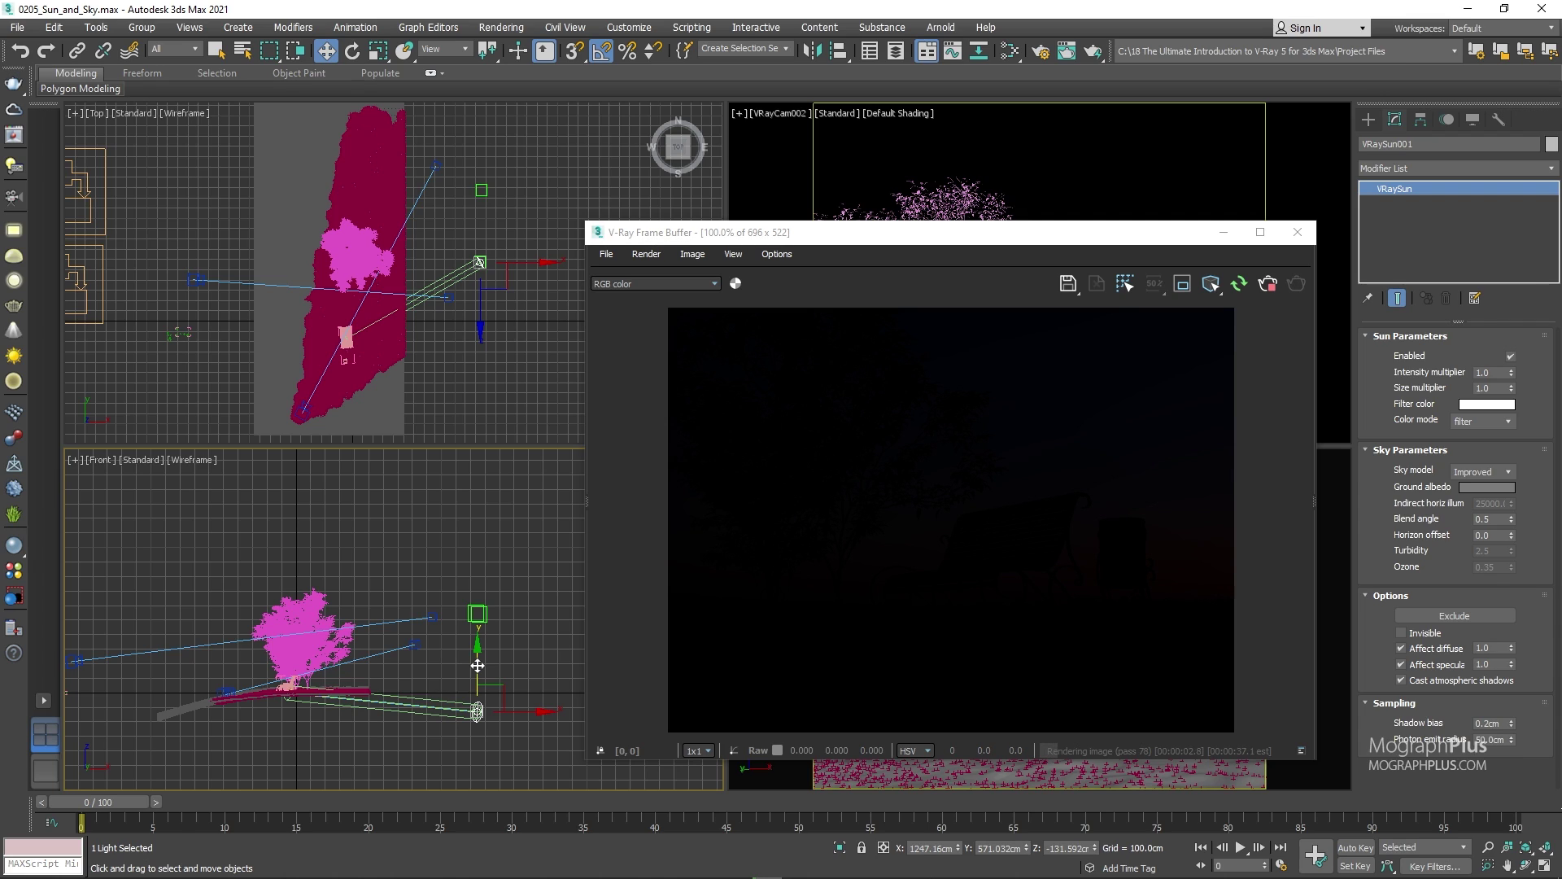
{"action": "left_click_drag", "start_coordinate": [478, 666], "coordinate": [481, 716]}
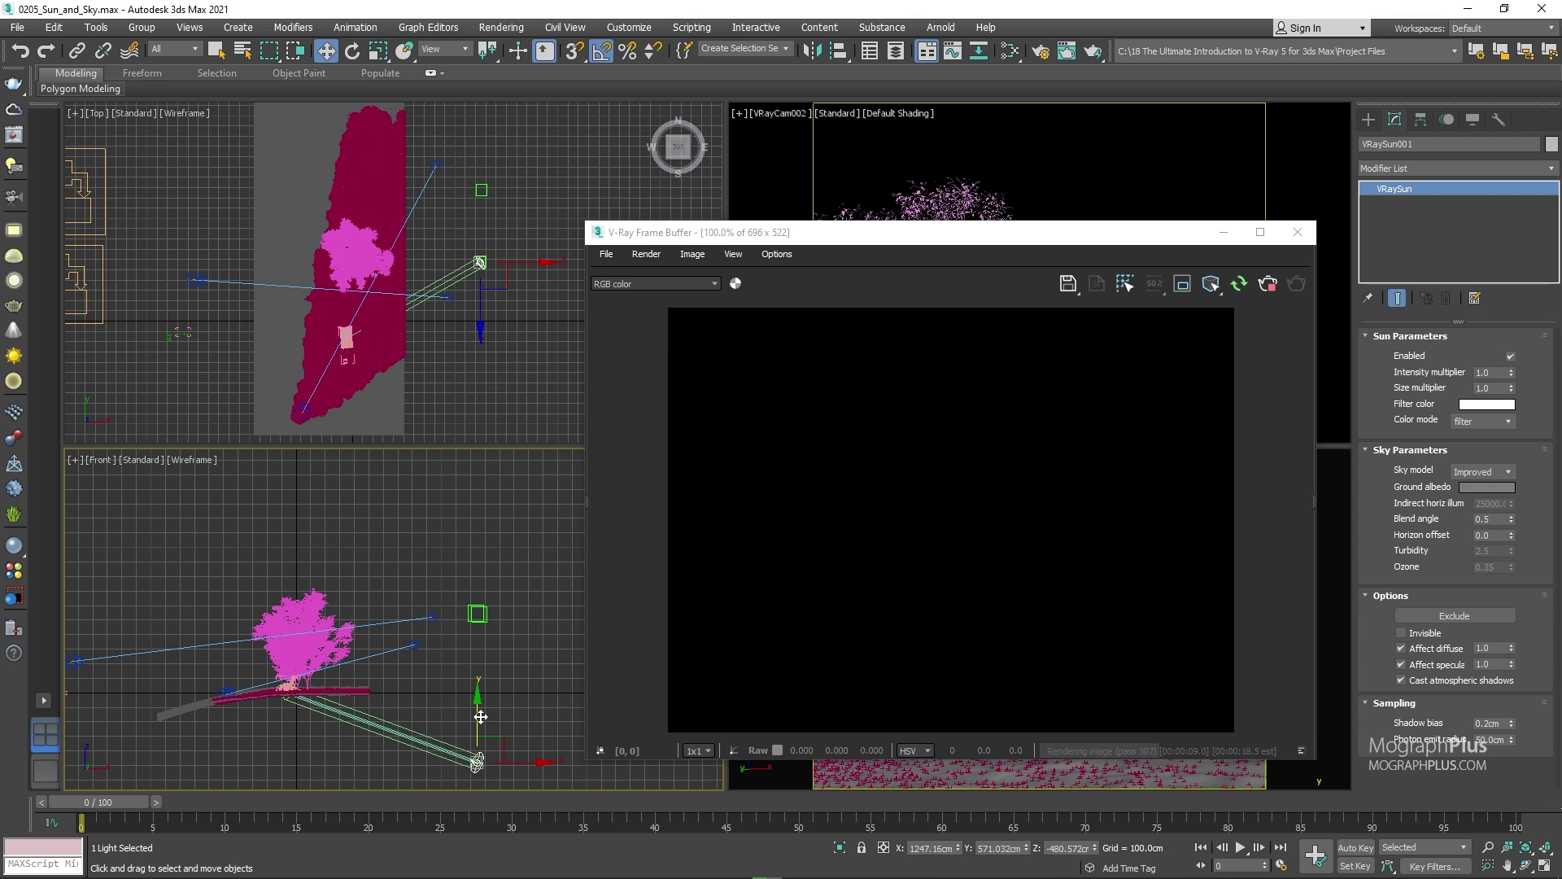
{"action": "left_click_drag", "start_coordinate": [481, 716], "coordinate": [479, 614]}
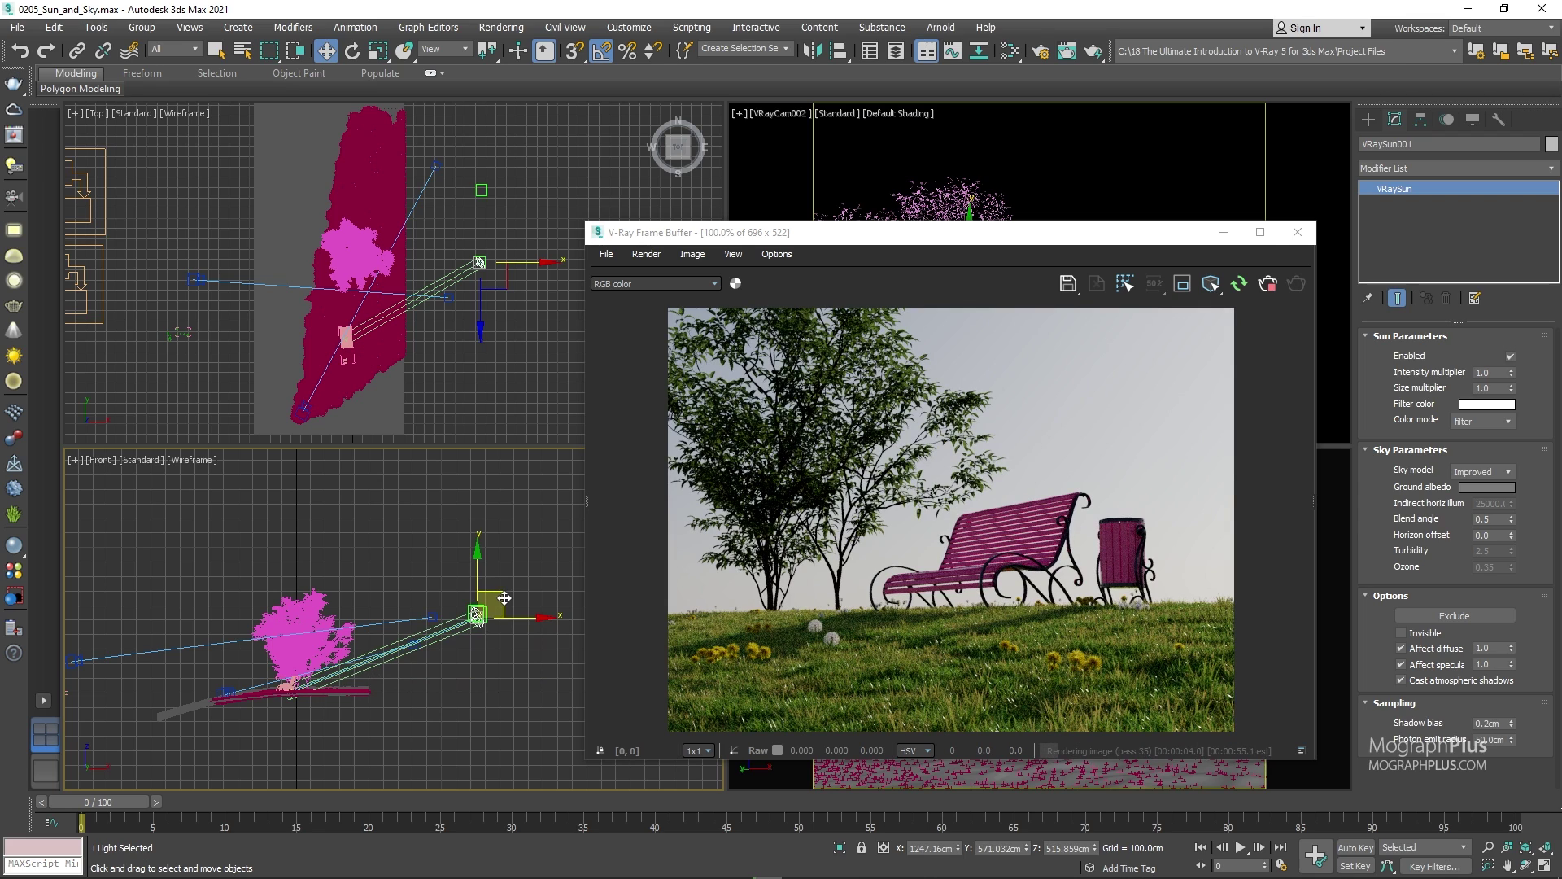
Stop the interactive render, close the frame buffer and deselect the sun
{"action": "left_click", "coordinate": [1269, 285]}
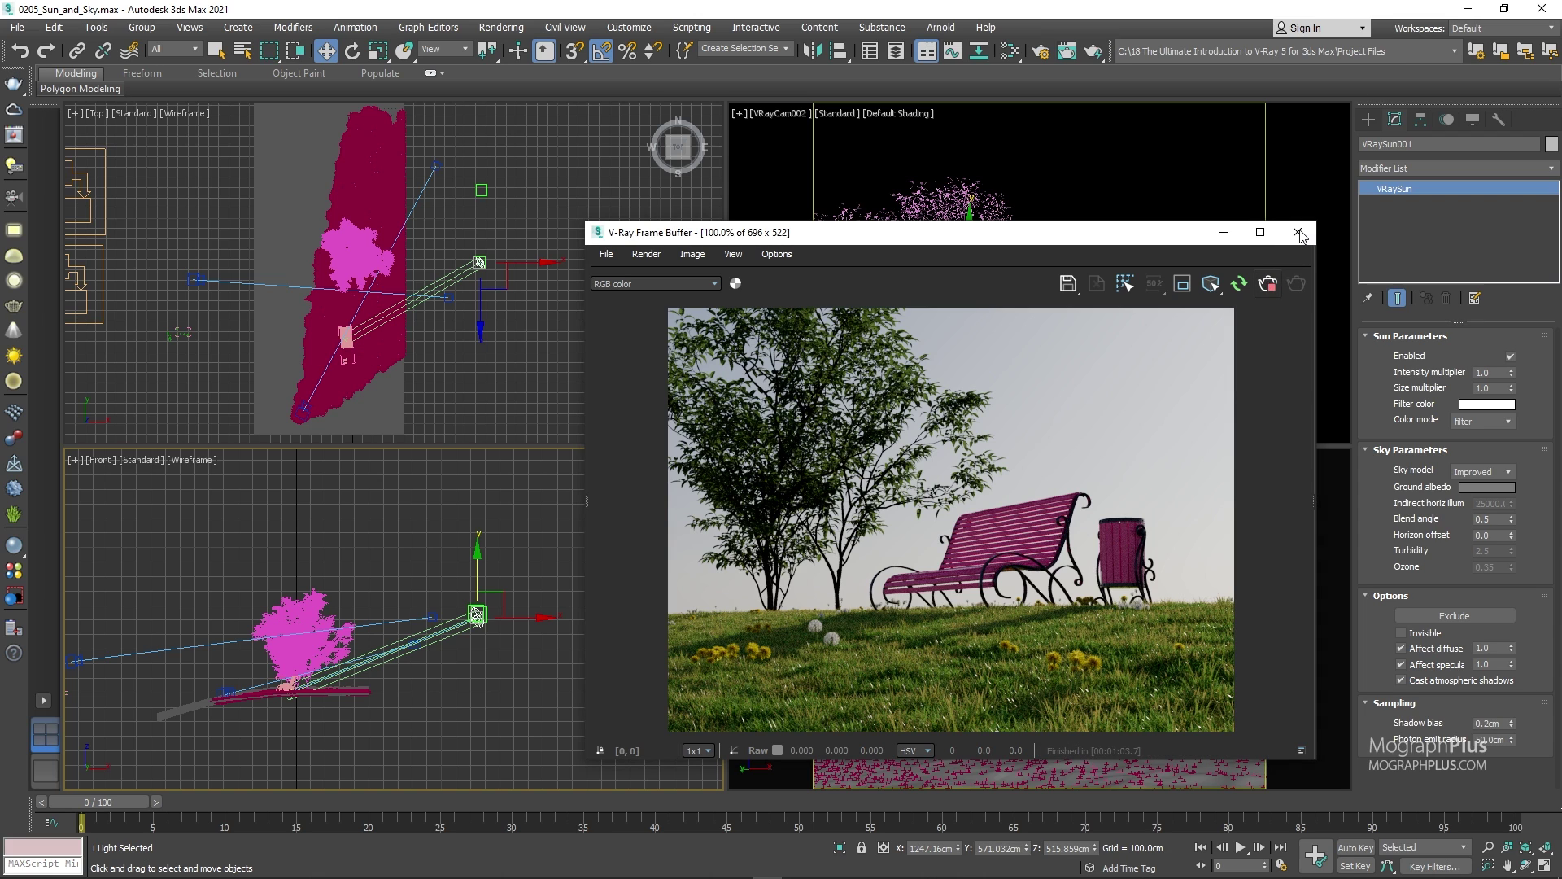
{"action": "left_click", "coordinate": [1298, 234]}
{"action": "left_click", "coordinate": [1180, 172]}
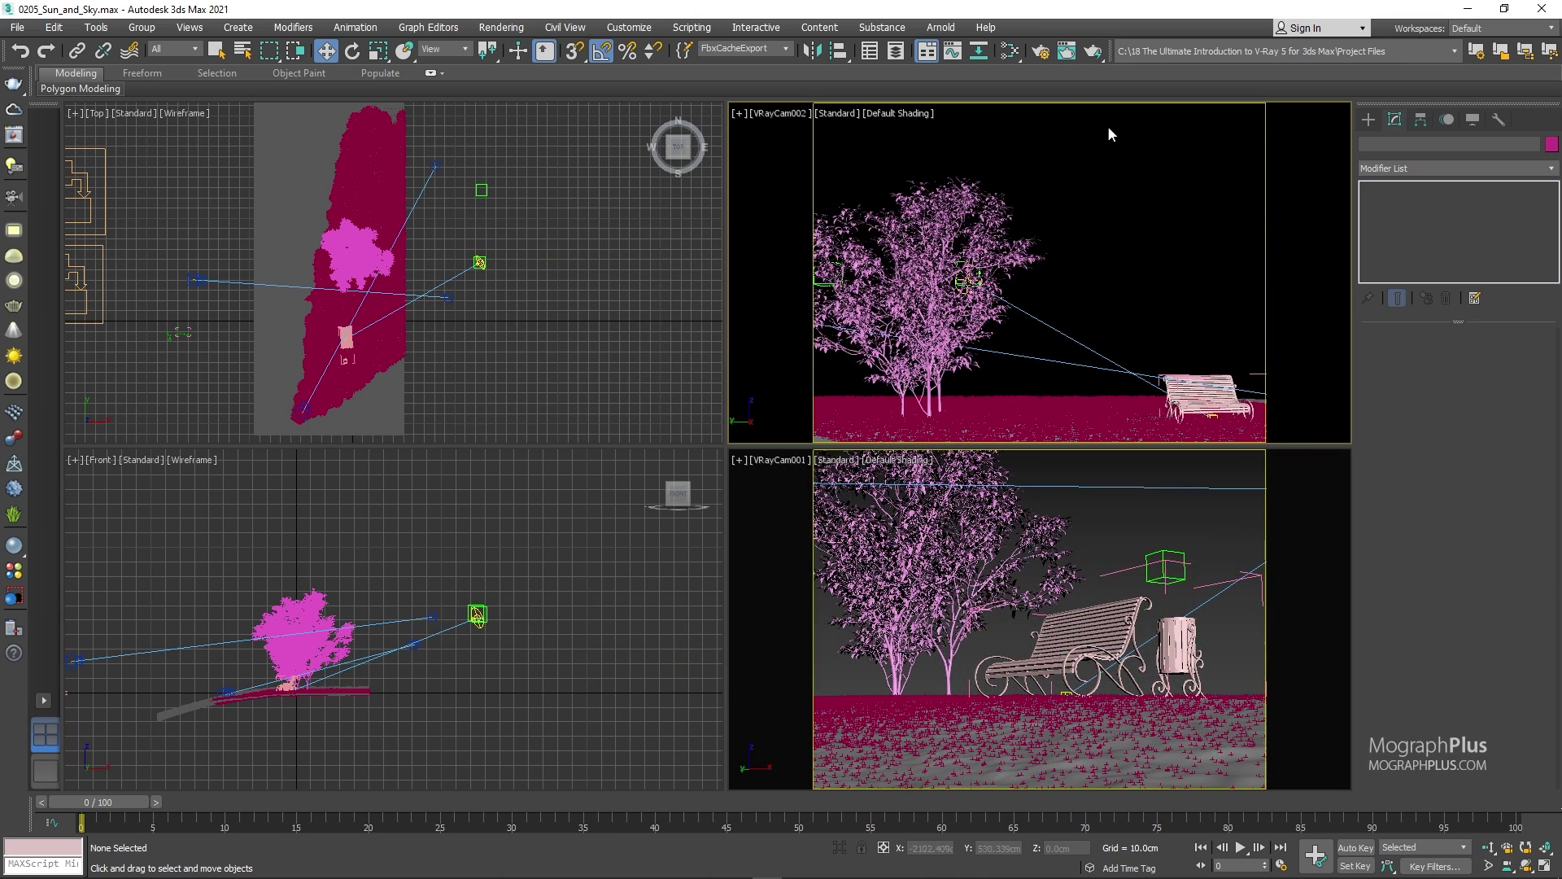
Restart interactive rendering from Render Setup's V-Ray tab and close the dialog
{"action": "left_click", "coordinate": [1039, 53]}
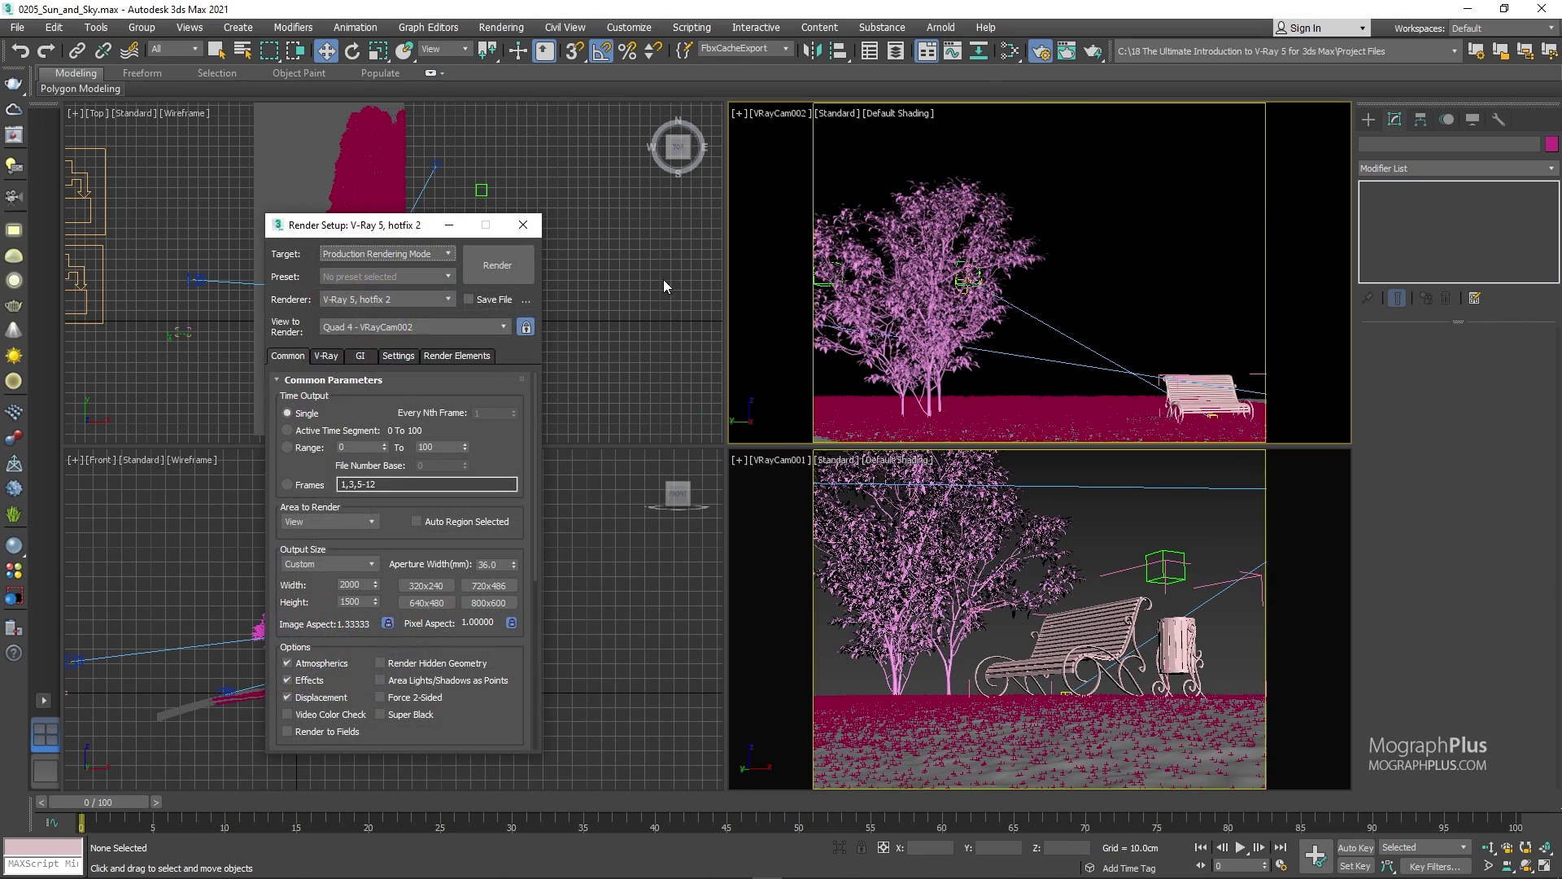
{"action": "left_click", "coordinate": [329, 360]}
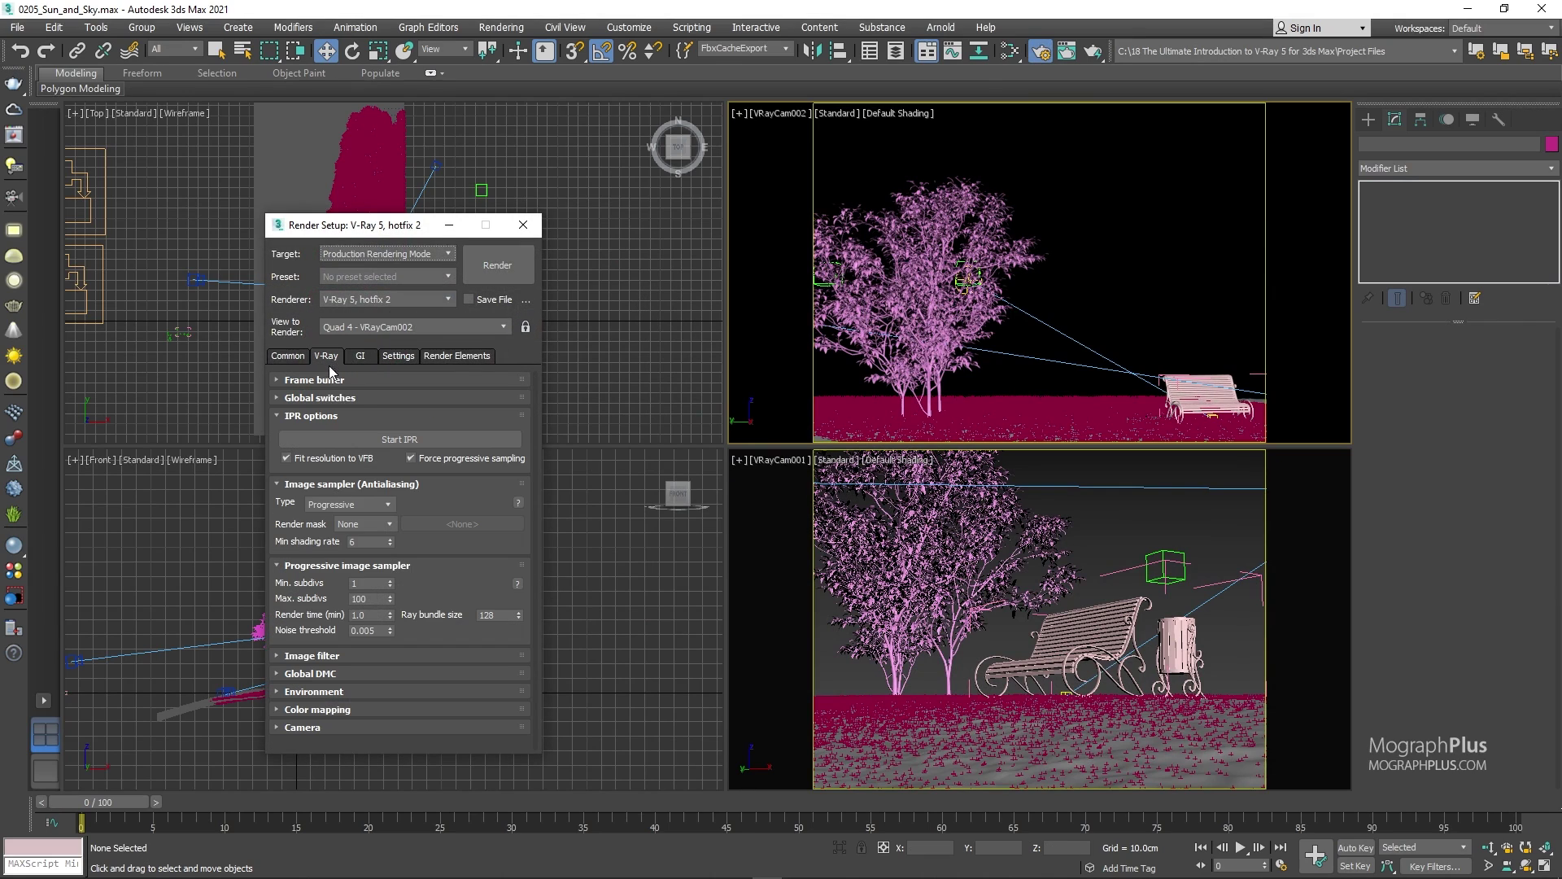
{"action": "left_click", "coordinate": [394, 441]}
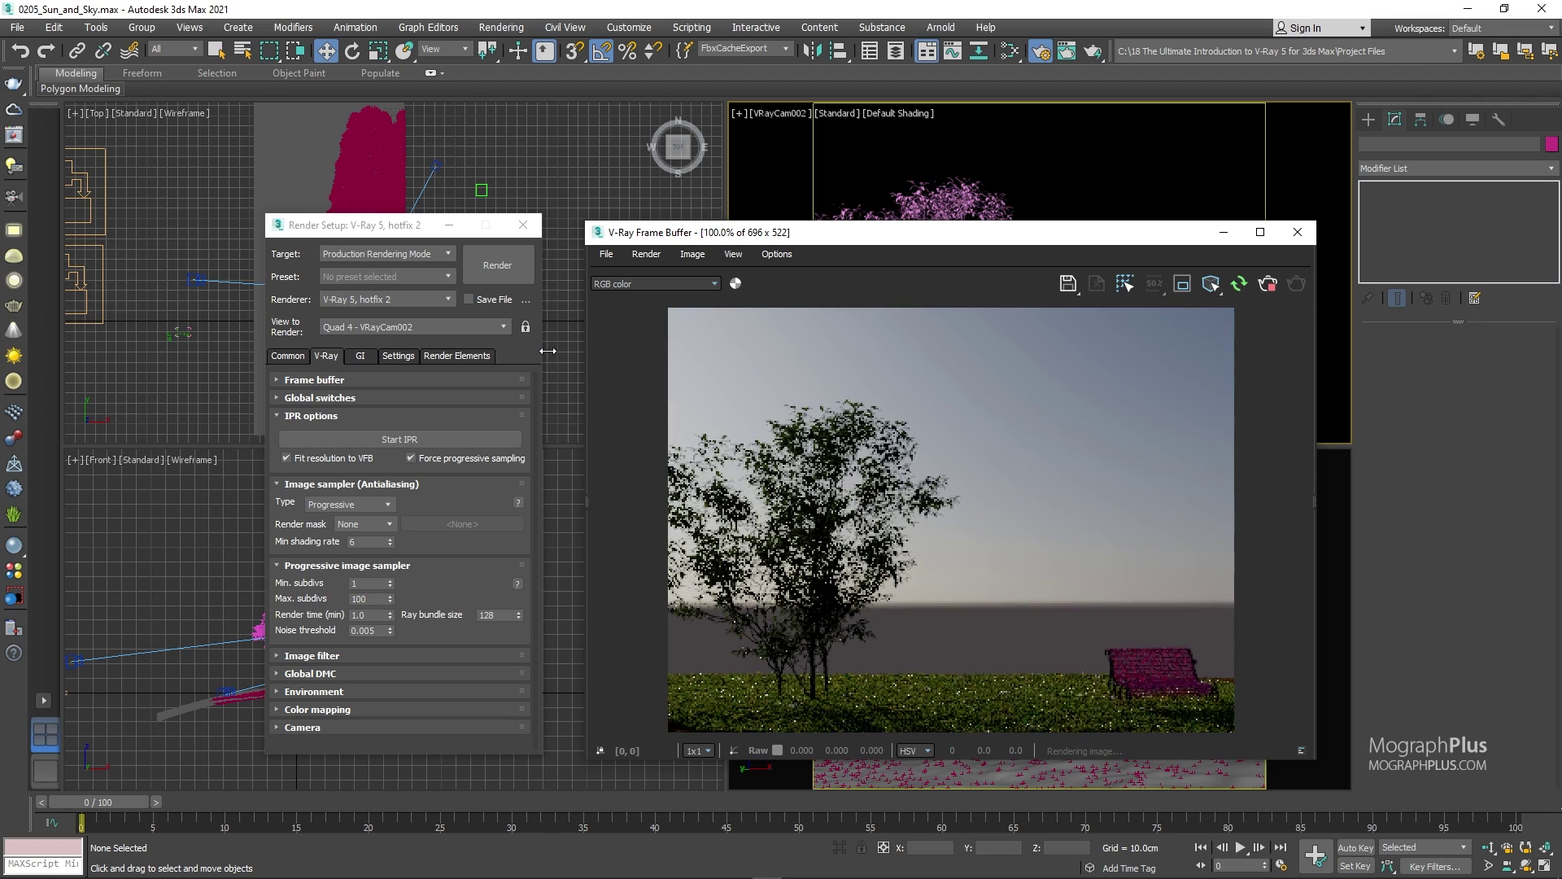
{"action": "left_click", "coordinate": [525, 327]}
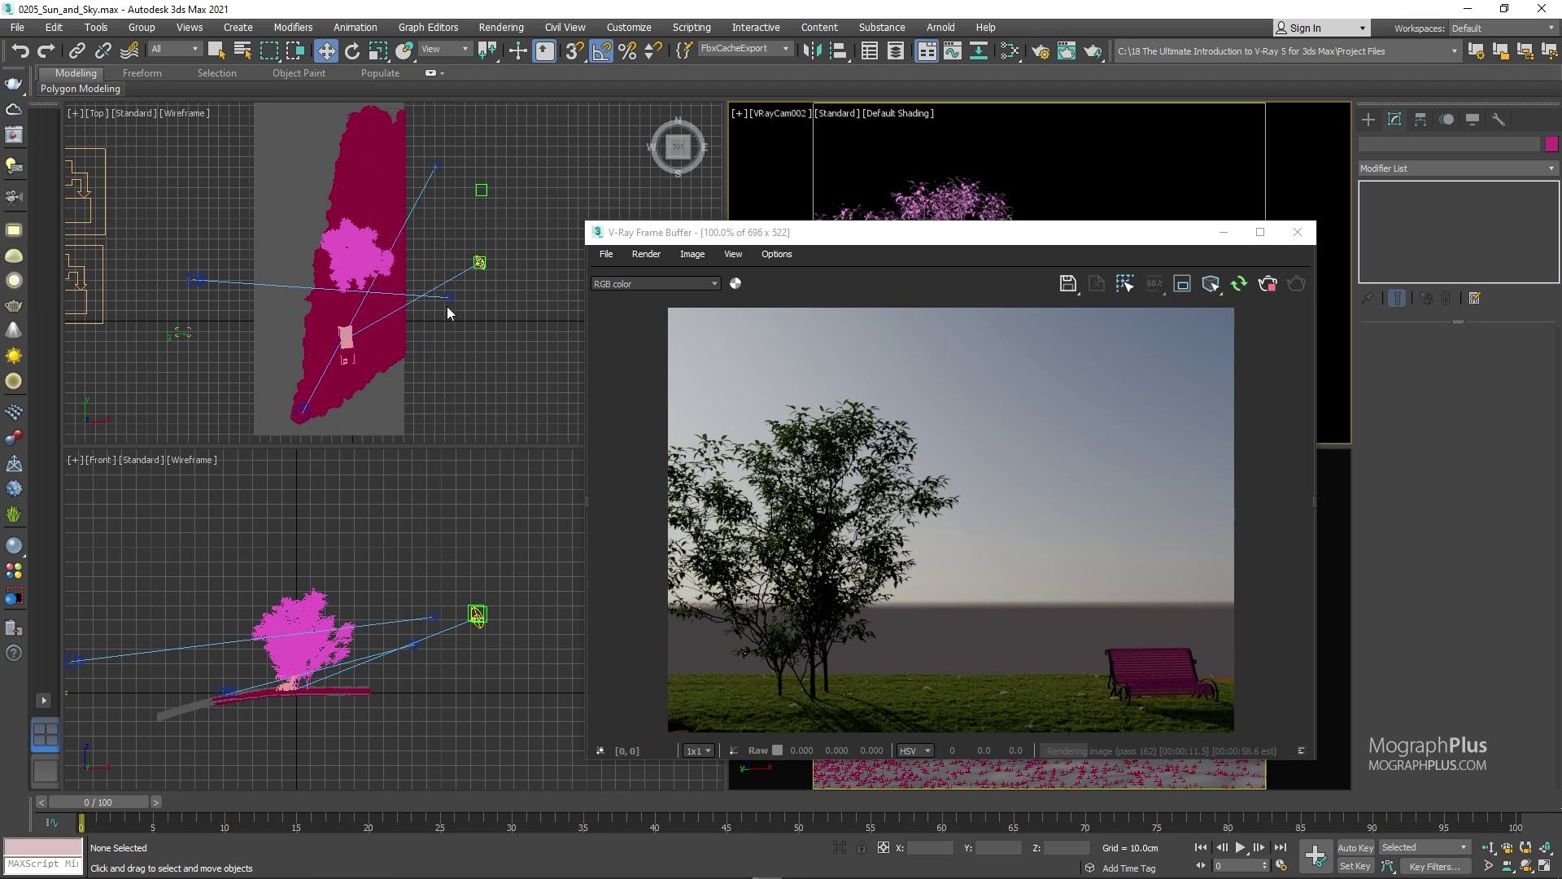
Move VRaySun001 so the sun appears in the render
{"action": "left_click", "coordinate": [480, 262]}
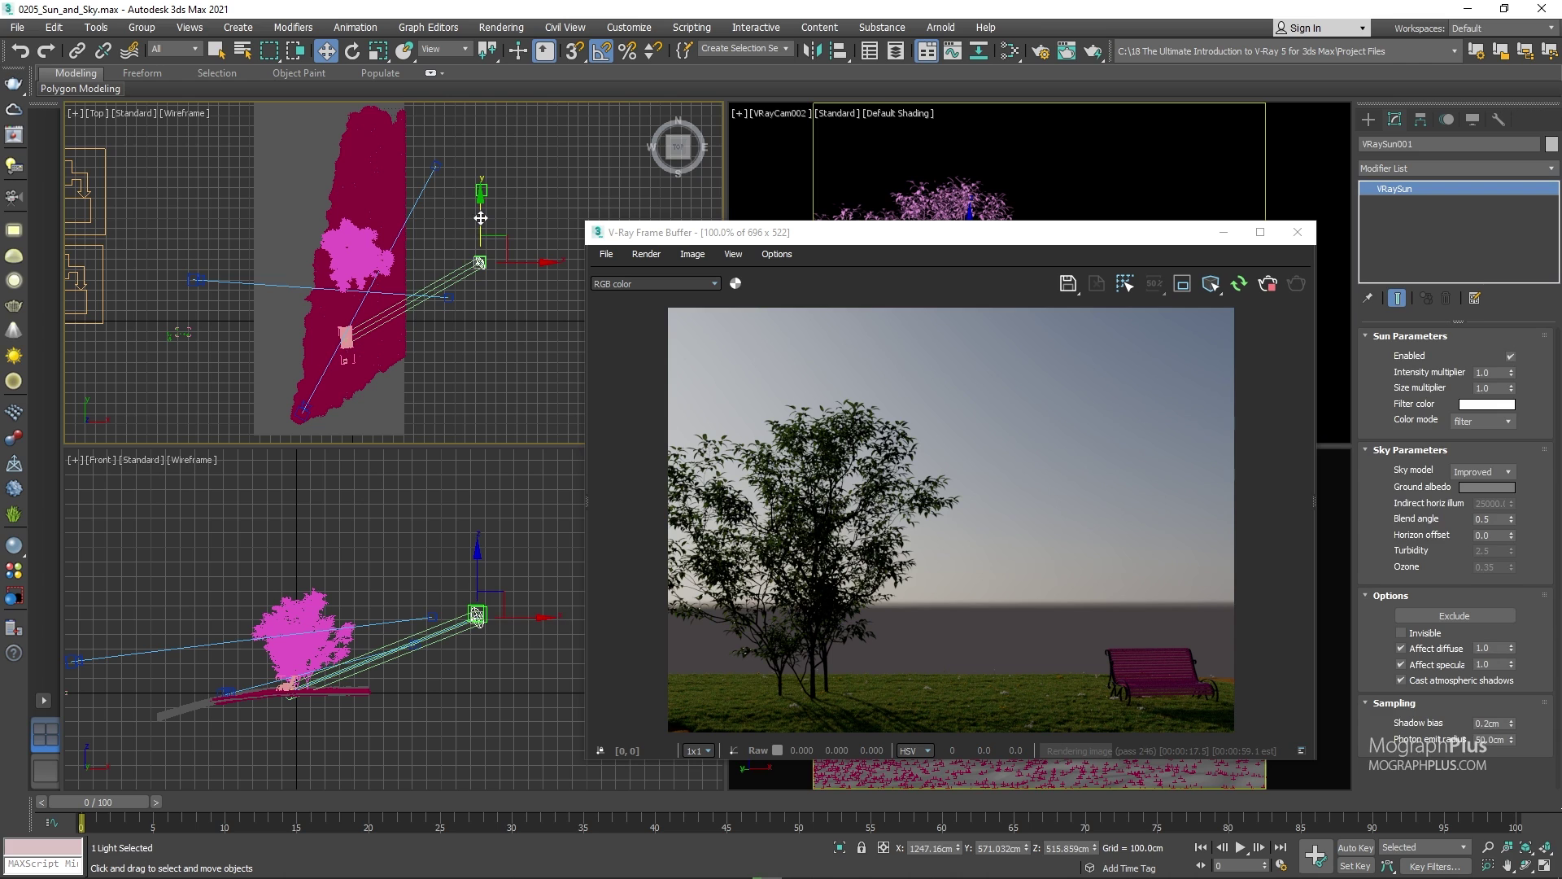
{"action": "left_click_drag", "start_coordinate": [481, 219], "coordinate": [514, 319]}
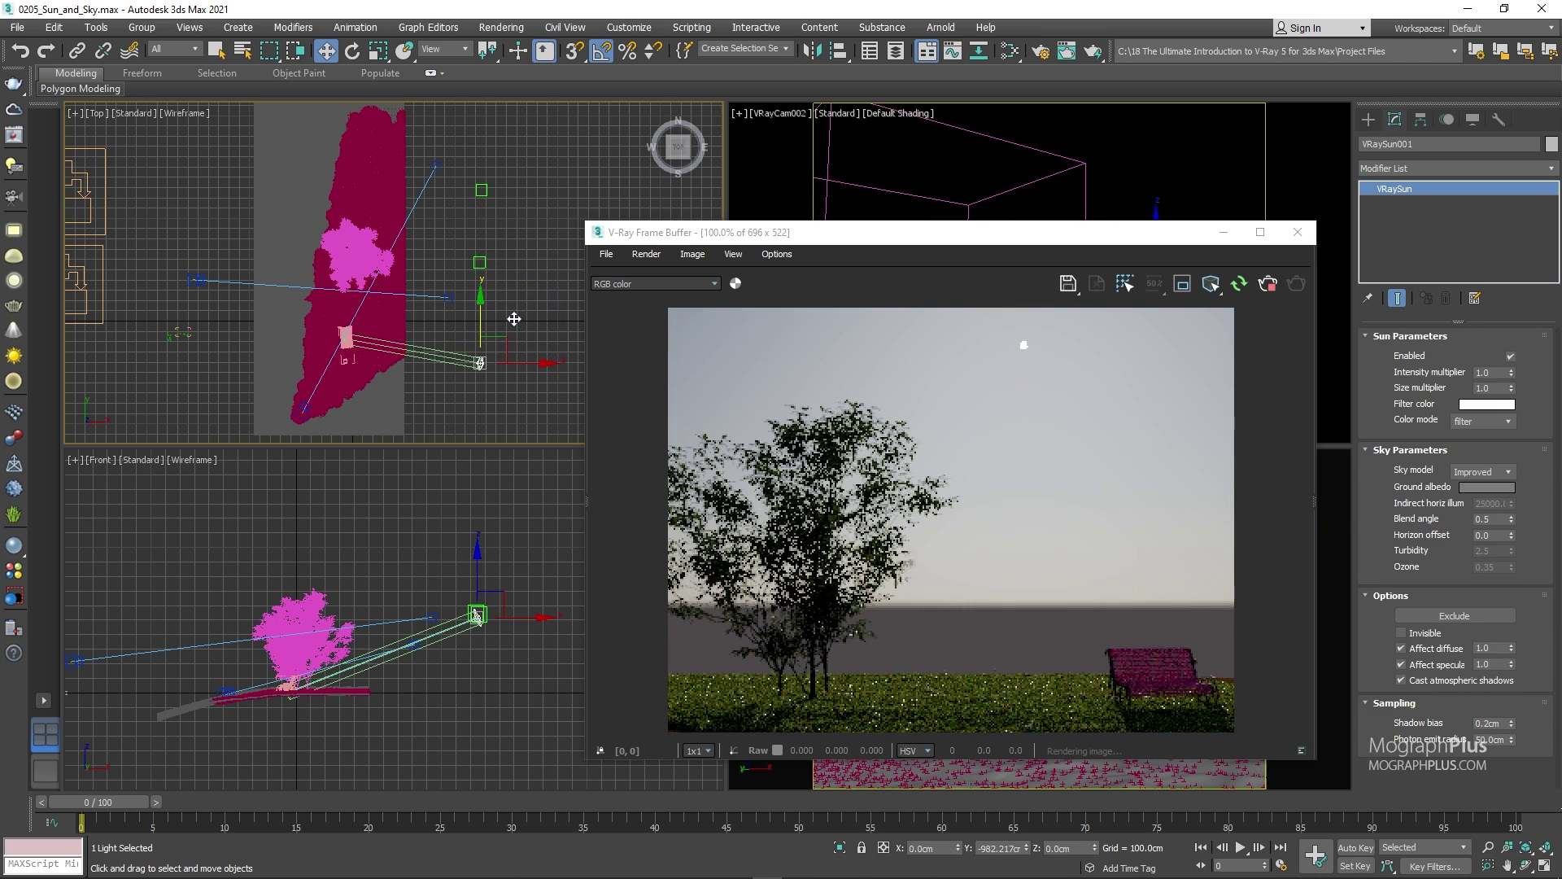
{"action": "middle_click_drag", "start_coordinate": [438, 574], "coordinate": [353, 528]}
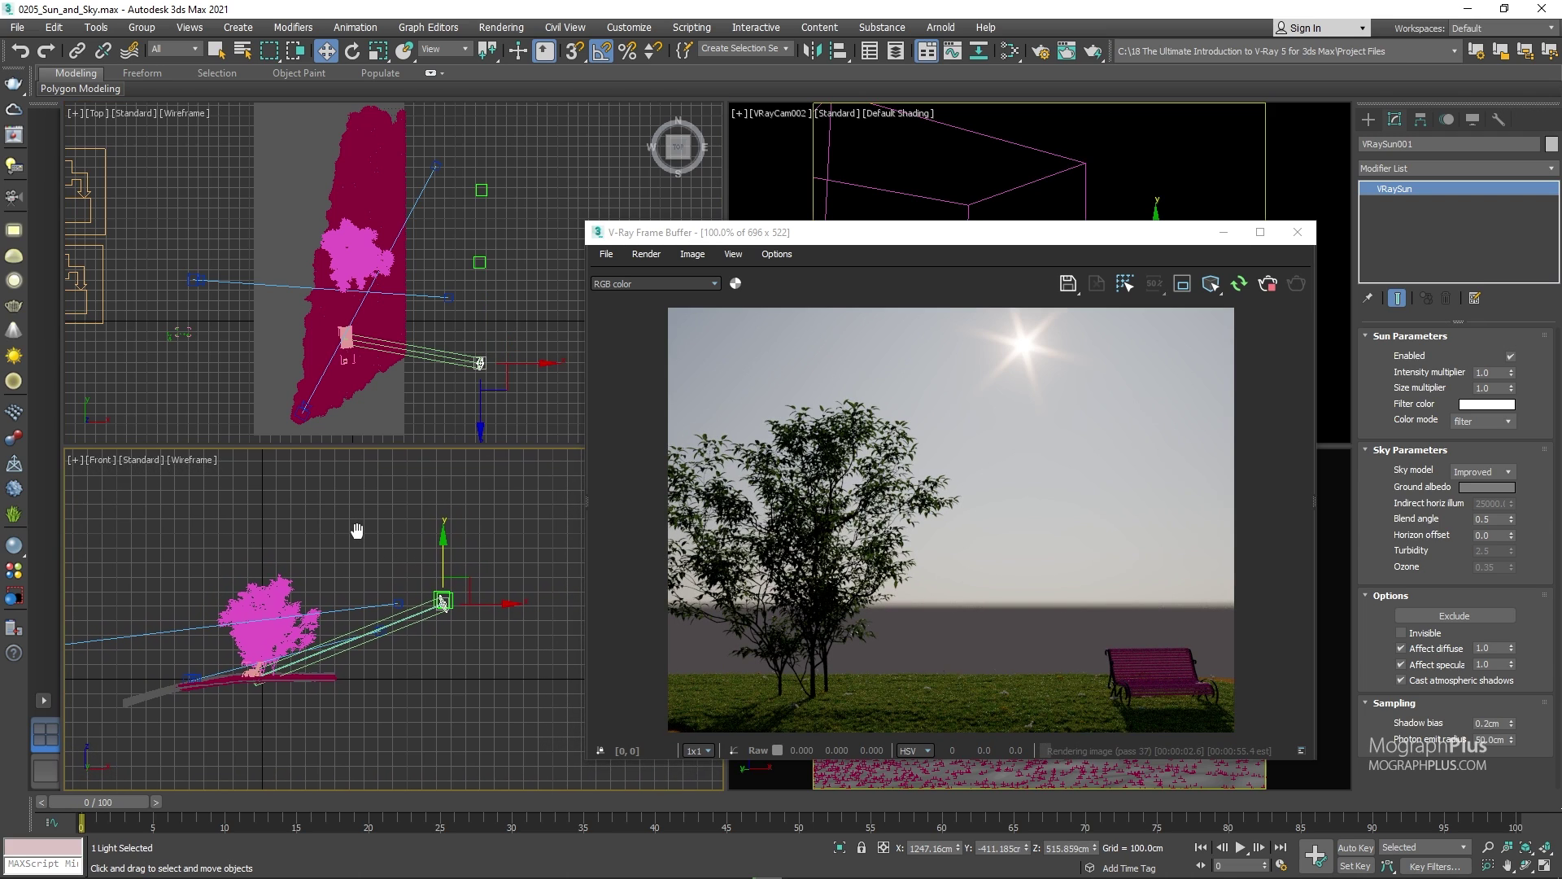
Turn off bloom/glare on the frame buffer's Lens Effects layer
{"action": "left_click", "coordinate": [1312, 449]}
{"action": "left_click", "coordinate": [1147, 322]}
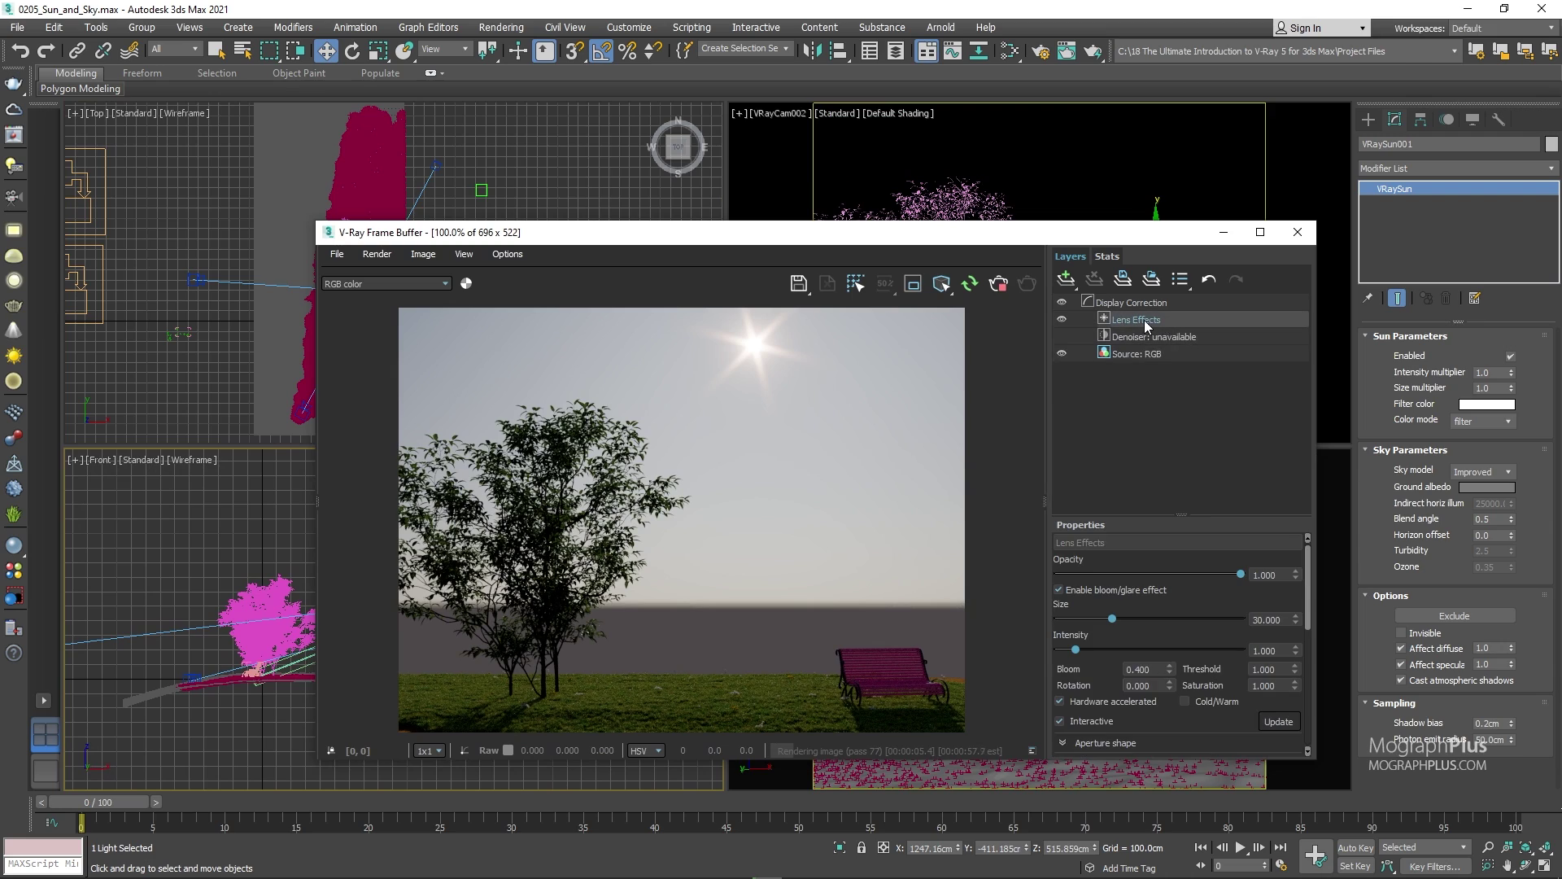
{"action": "left_click", "coordinate": [1059, 589]}
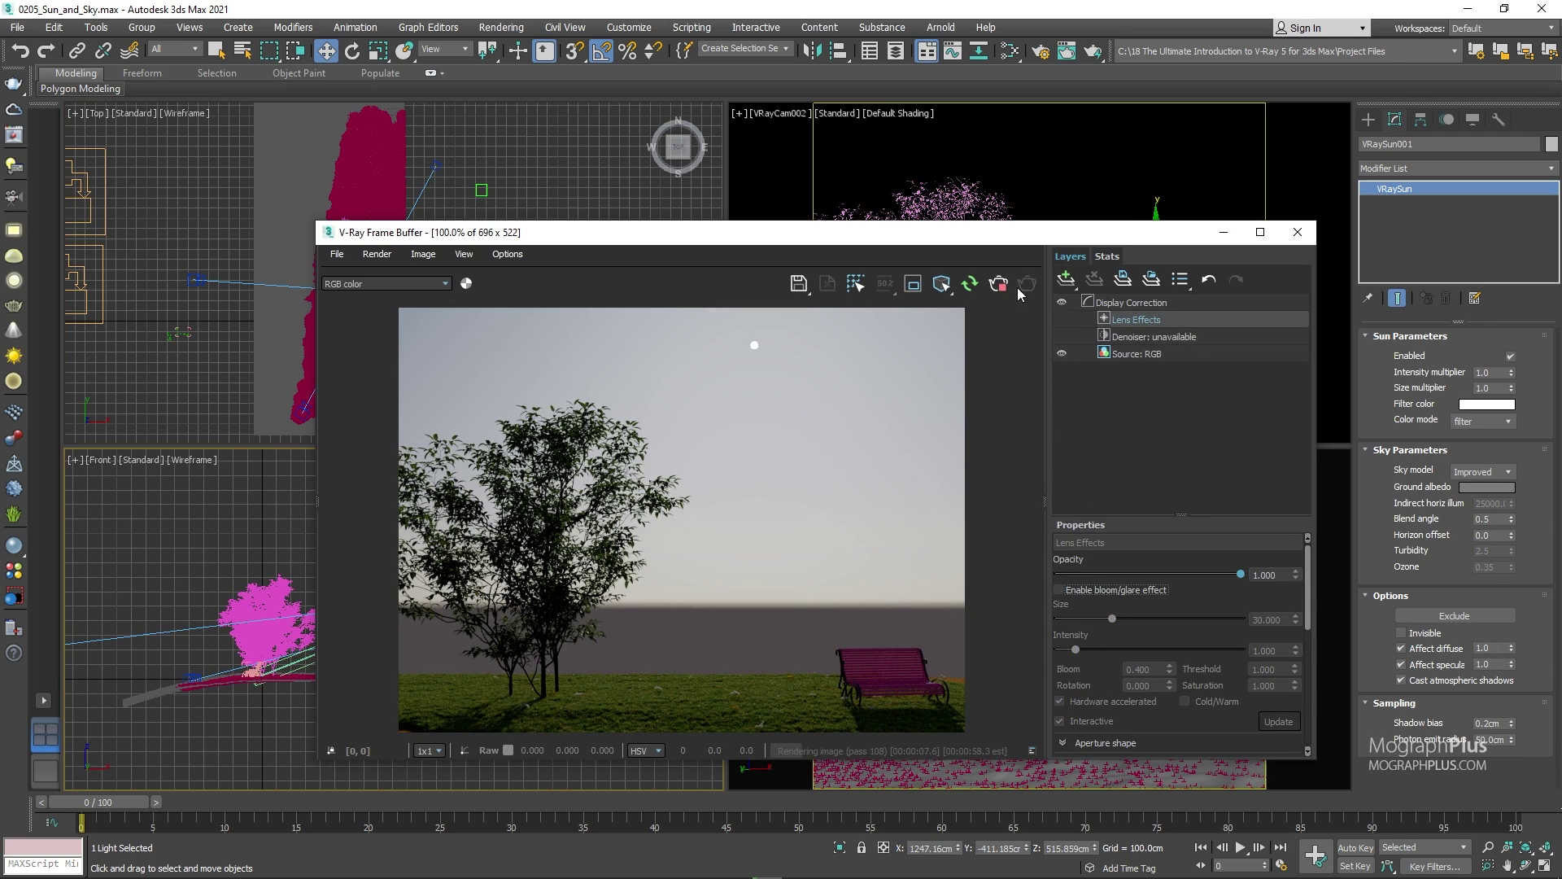
{"action": "left_click", "coordinate": [1046, 356]}
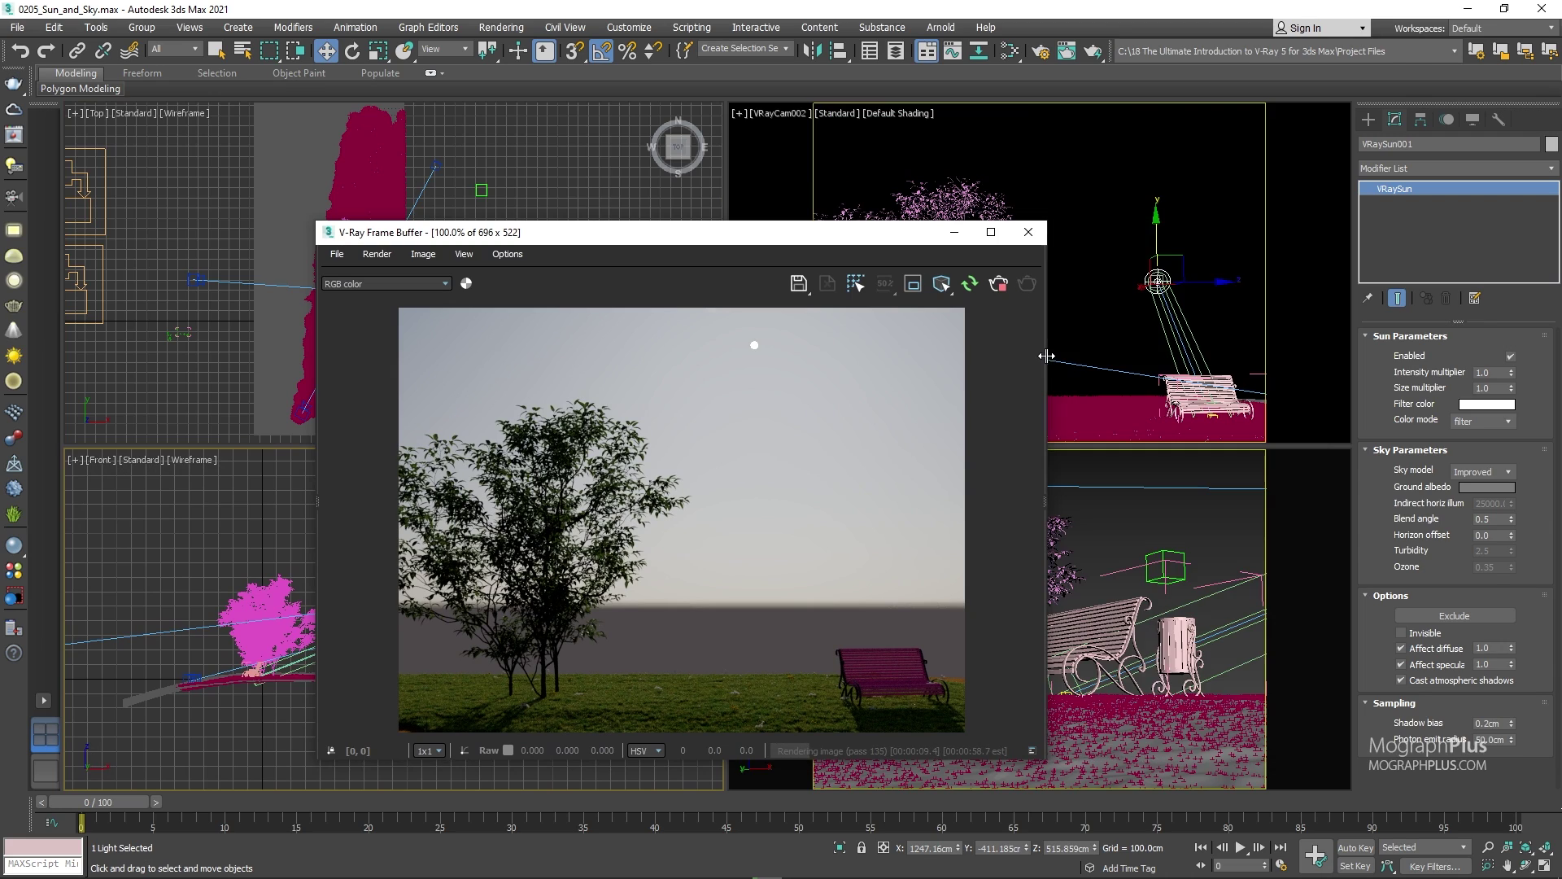
{"action": "left_click_drag", "start_coordinate": [771, 248], "coordinate": [1170, 244]}
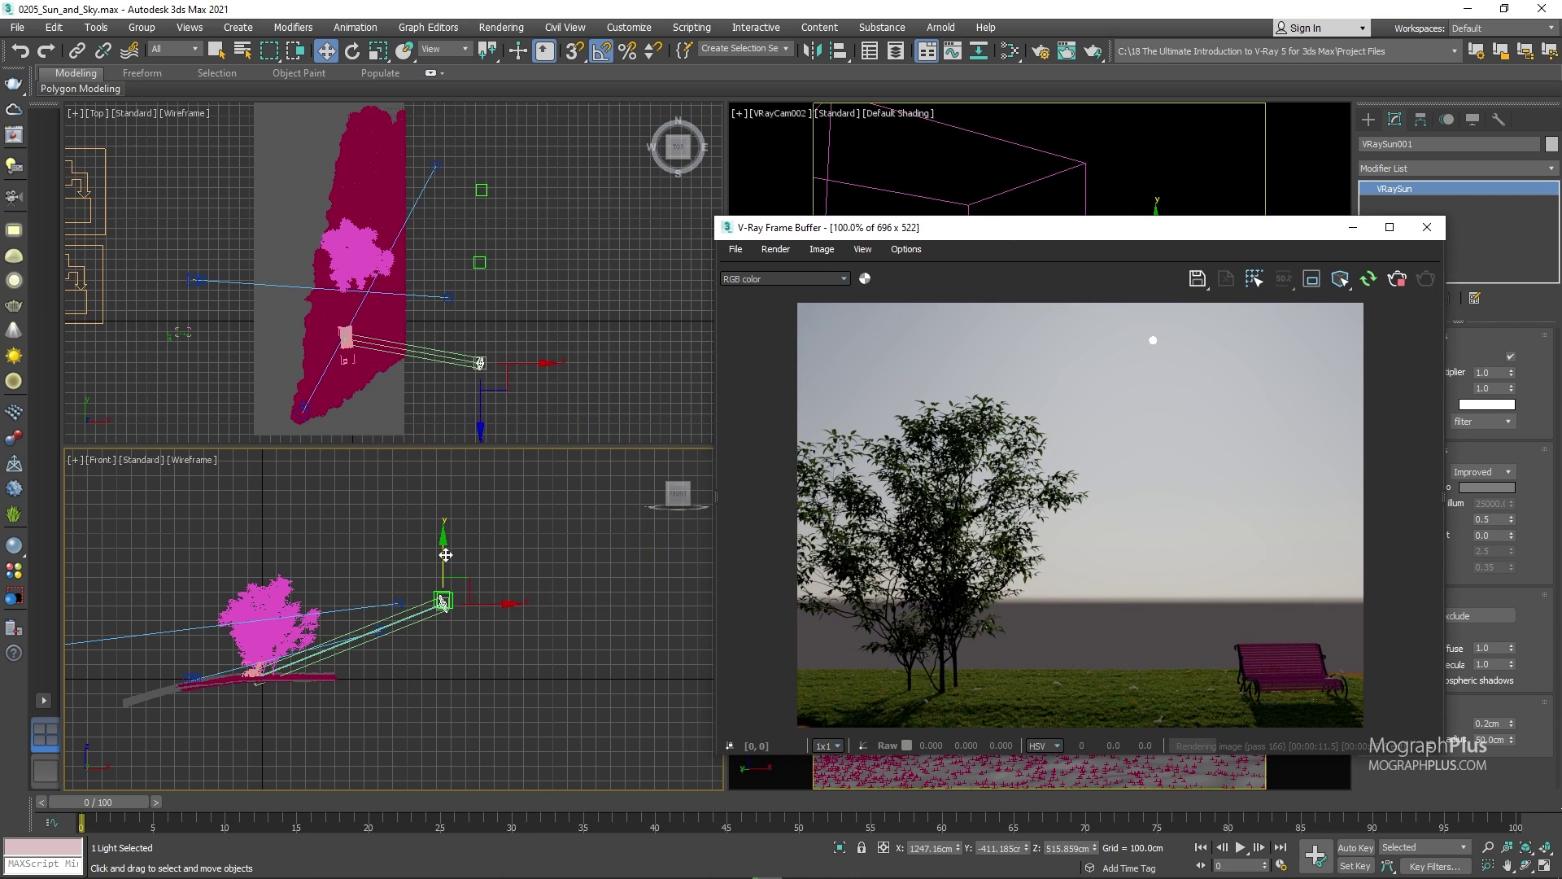
Adjust the sun's height in the Front view and close the frame buffer
{"action": "mouse_move", "coordinate": [443, 555]}
{"action": "left_mouse_down"}
{"action": "mouse_move", "coordinate": [463, 625]}
{"action": "mouse_move", "coordinate": [445, 634]}
{"action": "mouse_move", "coordinate": [445, 698]}
{"action": "mouse_move", "coordinate": [460, 624]}
{"action": "mouse_move", "coordinate": [478, 633]}
{"action": "mouse_move", "coordinate": [449, 536]}
{"action": "mouse_move", "coordinate": [428, 511]}
{"action": "mouse_move", "coordinate": [287, 469]}
{"action": "mouse_move", "coordinate": [413, 524]}
{"action": "mouse_move", "coordinate": [455, 577]}
{"action": "mouse_move", "coordinate": [430, 556]}
{"action": "left_mouse_up"}
{"action": "left_click_drag", "start_coordinate": [1252, 242], "coordinate": [1083, 262]}
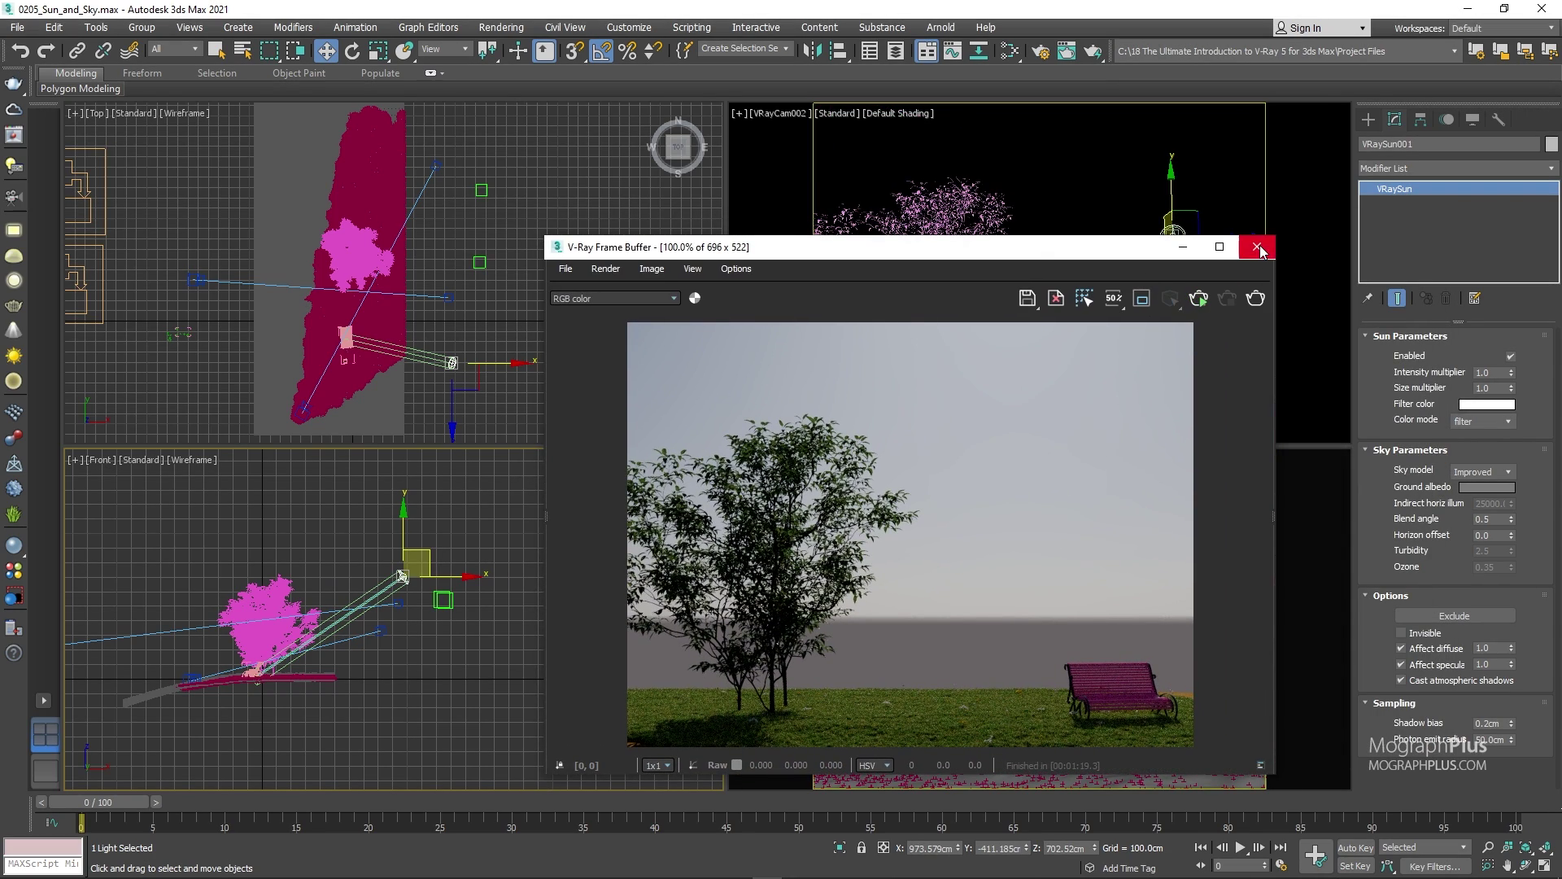
{"action": "left_click", "coordinate": [1256, 247]}
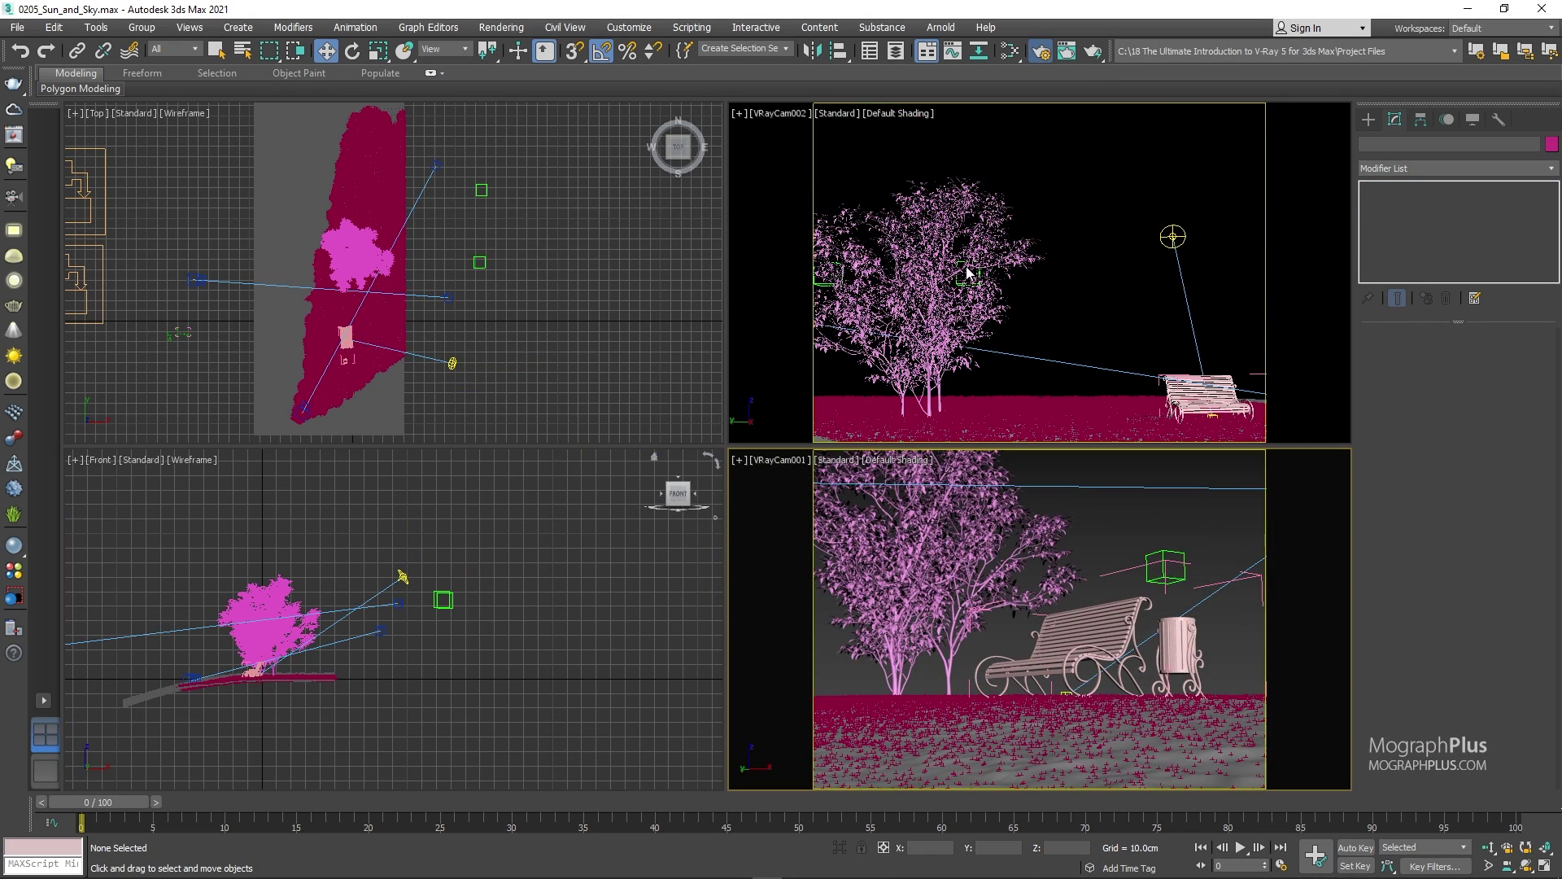
Restart the interactive V-Ray render via F10 and close Render Setup
{"action": "key", "text": "F10"}
{"action": "left_click", "coordinate": [393, 439]}
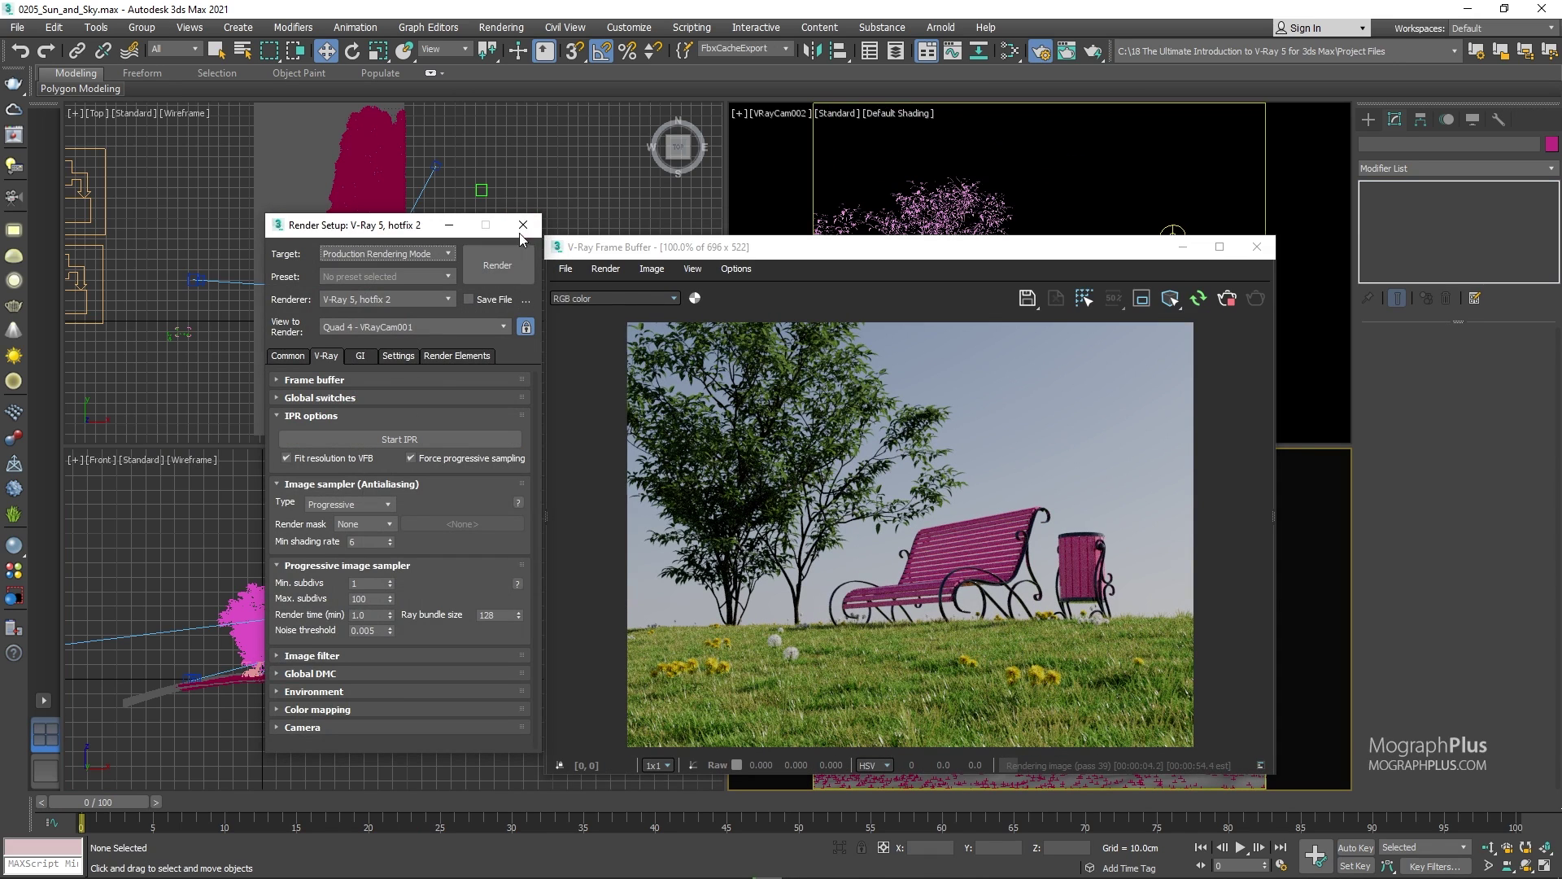
{"action": "left_click", "coordinate": [522, 227]}
{"action": "left_click_drag", "start_coordinate": [927, 252], "coordinate": [949, 285]}
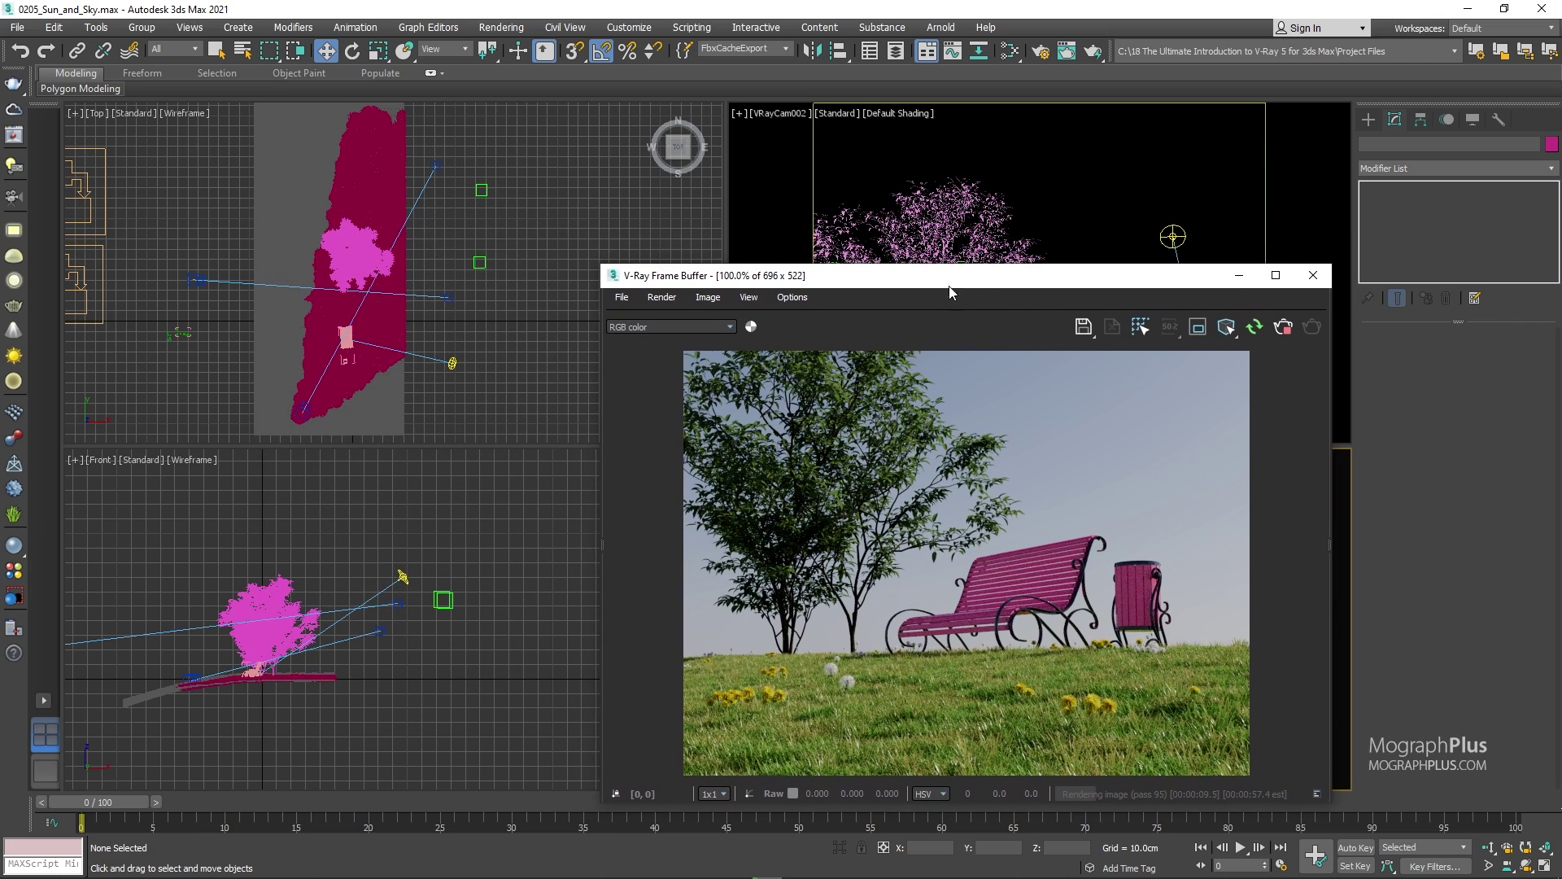
Align VRaySun001 to Dummy001
{"action": "left_click", "coordinate": [452, 364]}
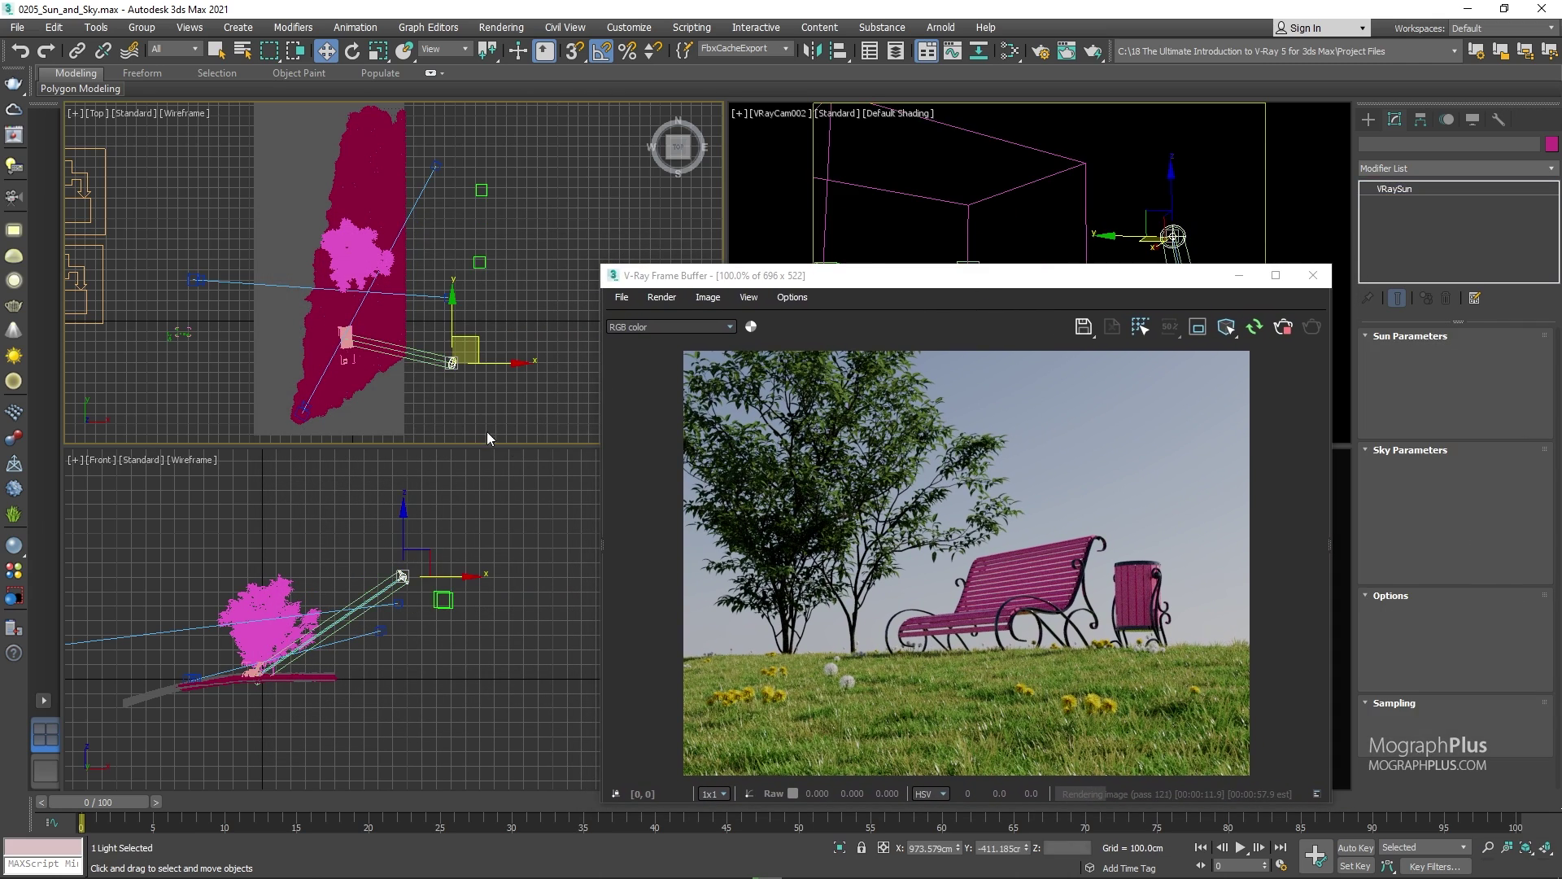
{"action": "left_click", "coordinate": [839, 52]}
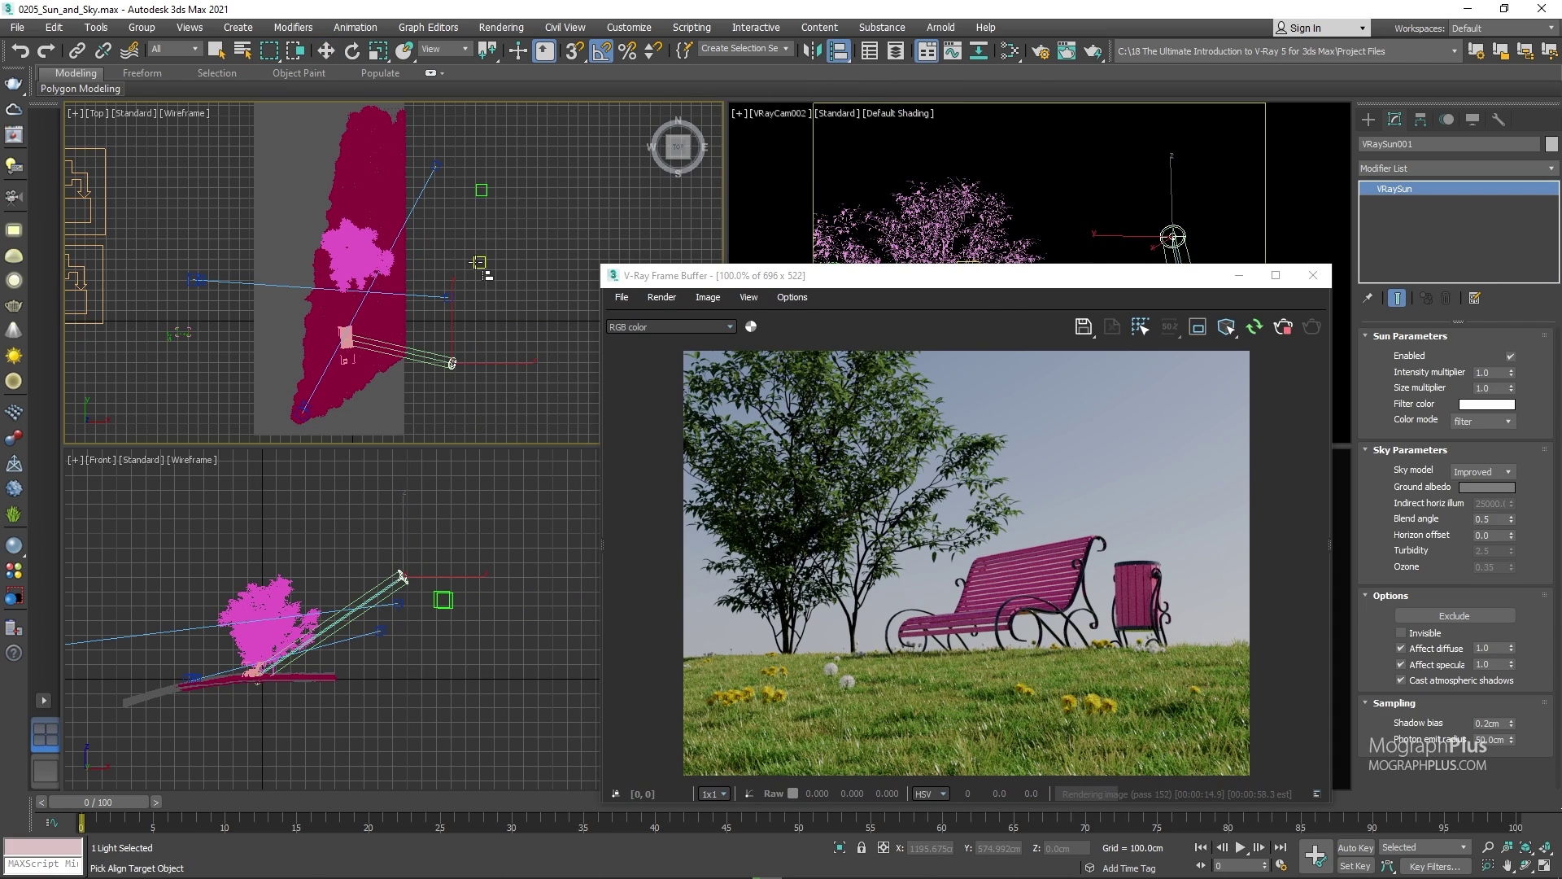
{"action": "left_click", "coordinate": [481, 262]}
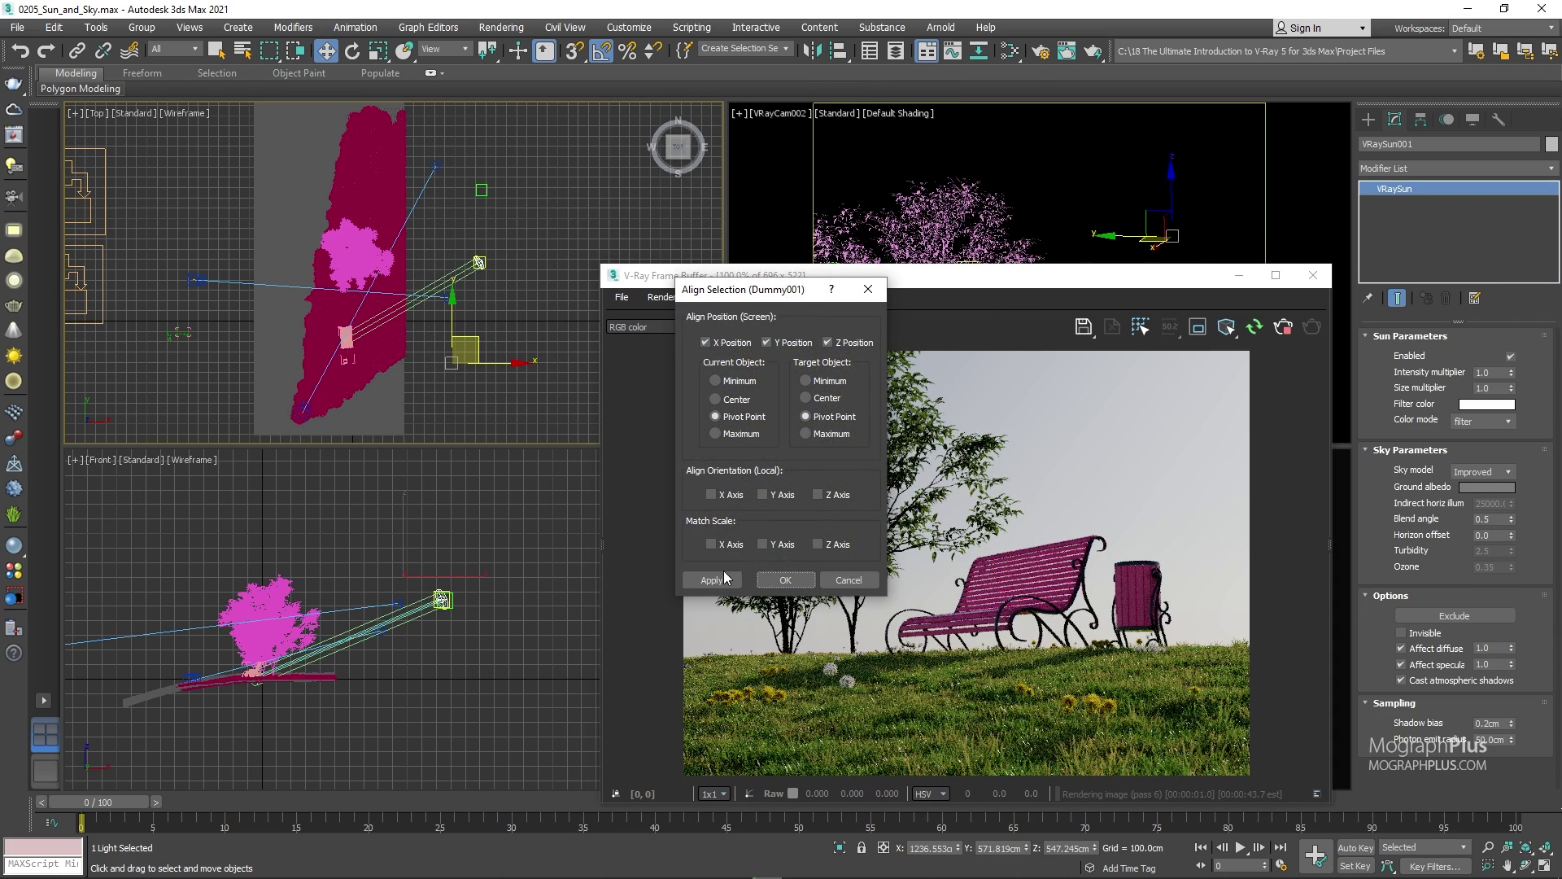
Confirm the Dummy001 alignment, then move the sun across the Top view and lower it in Front
{"action": "left_click", "coordinate": [783, 581]}
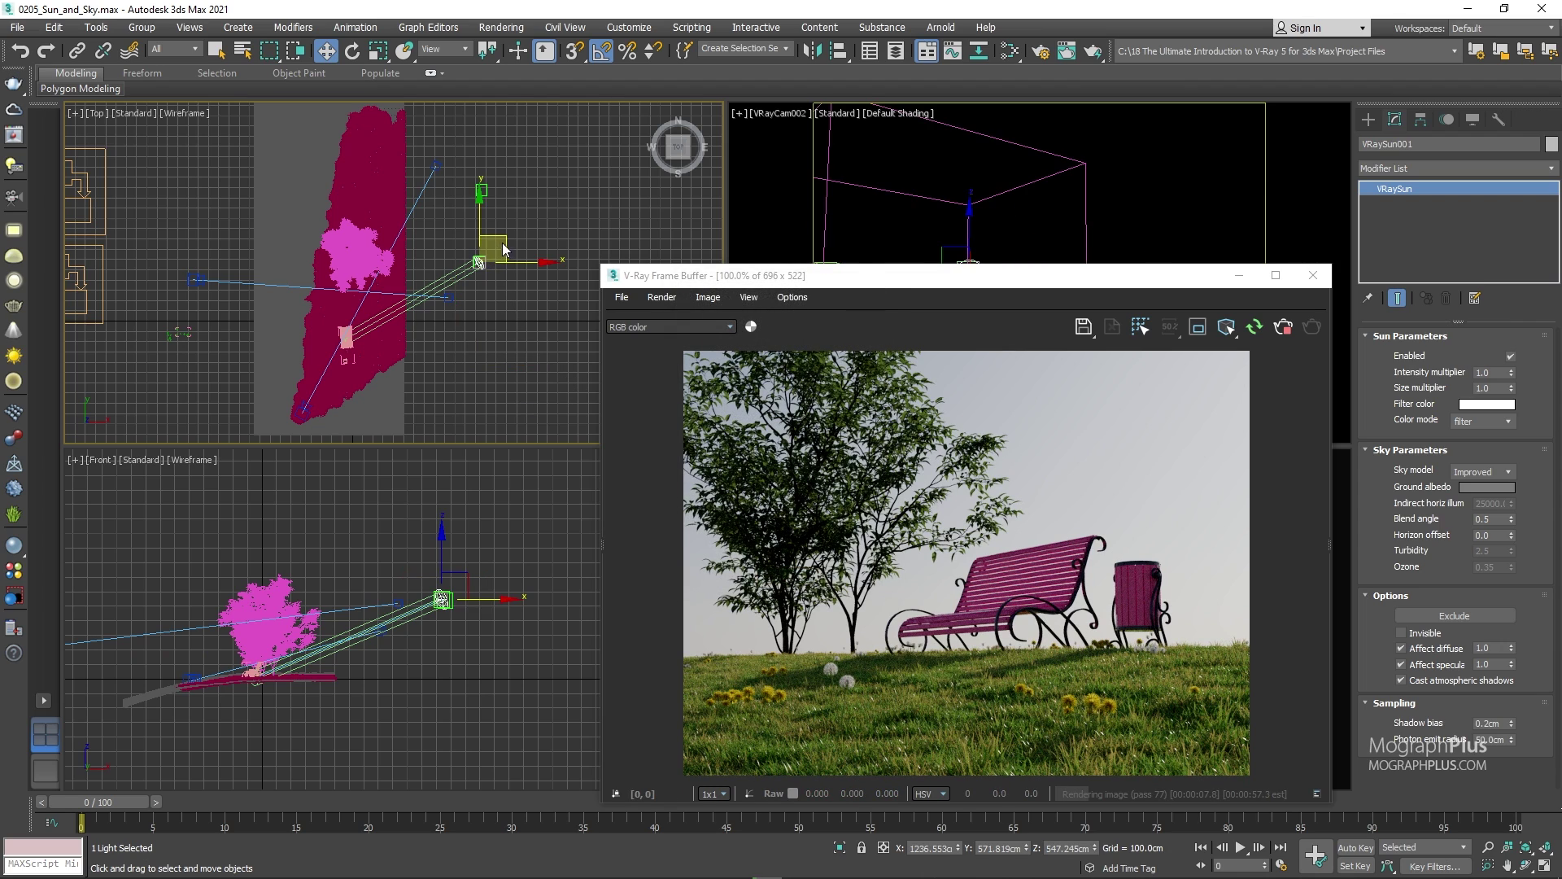
{"action": "left_click_drag", "start_coordinate": [508, 240], "coordinate": [483, 196]}
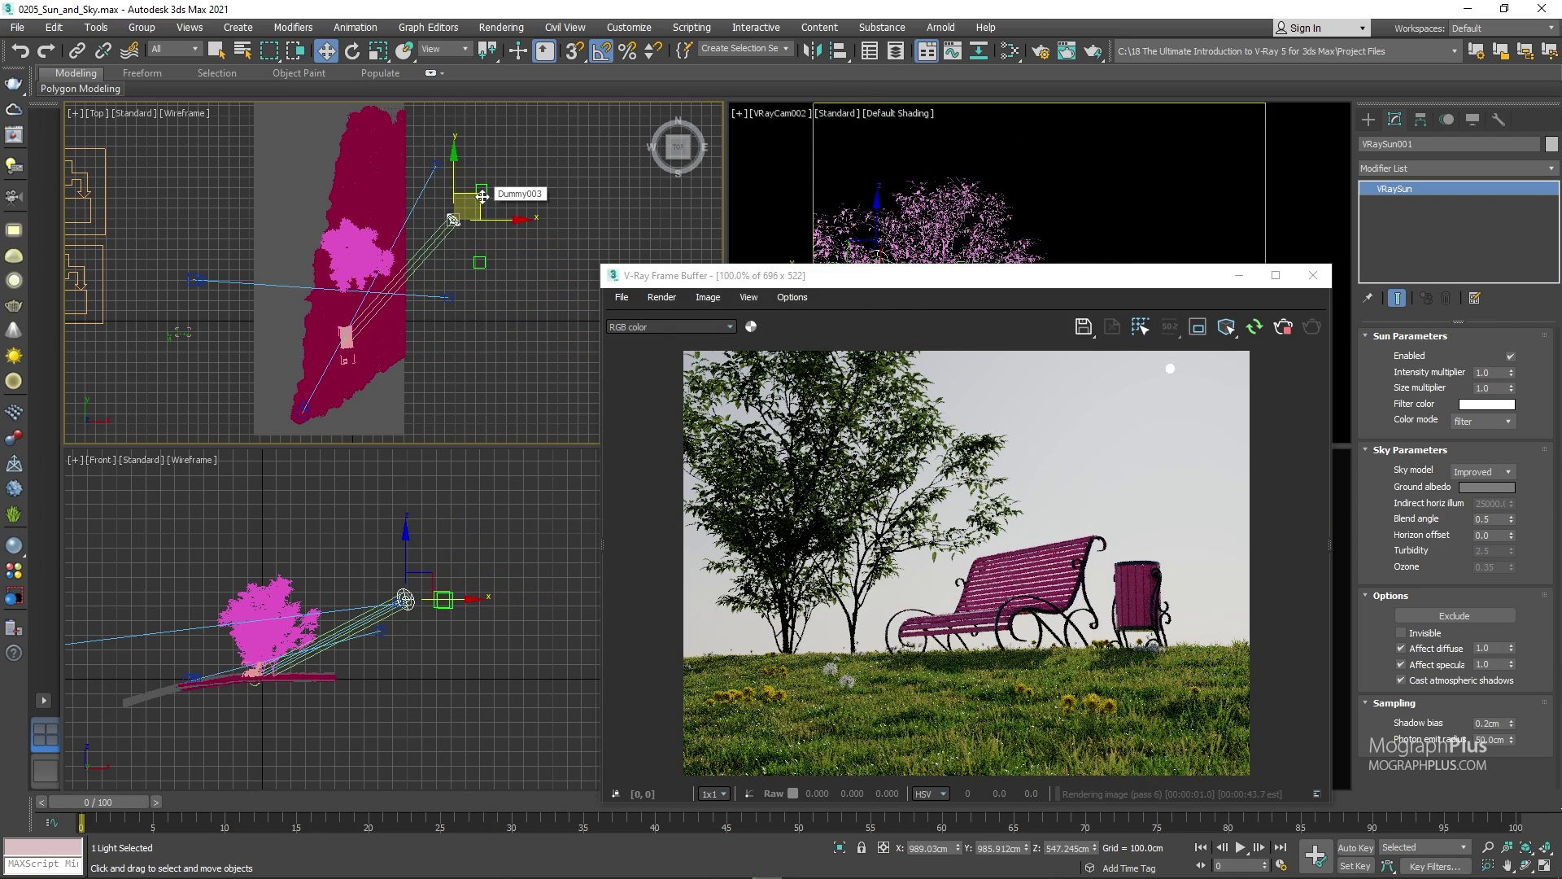
{"action": "left_click_drag", "start_coordinate": [482, 196], "coordinate": [397, 123]}
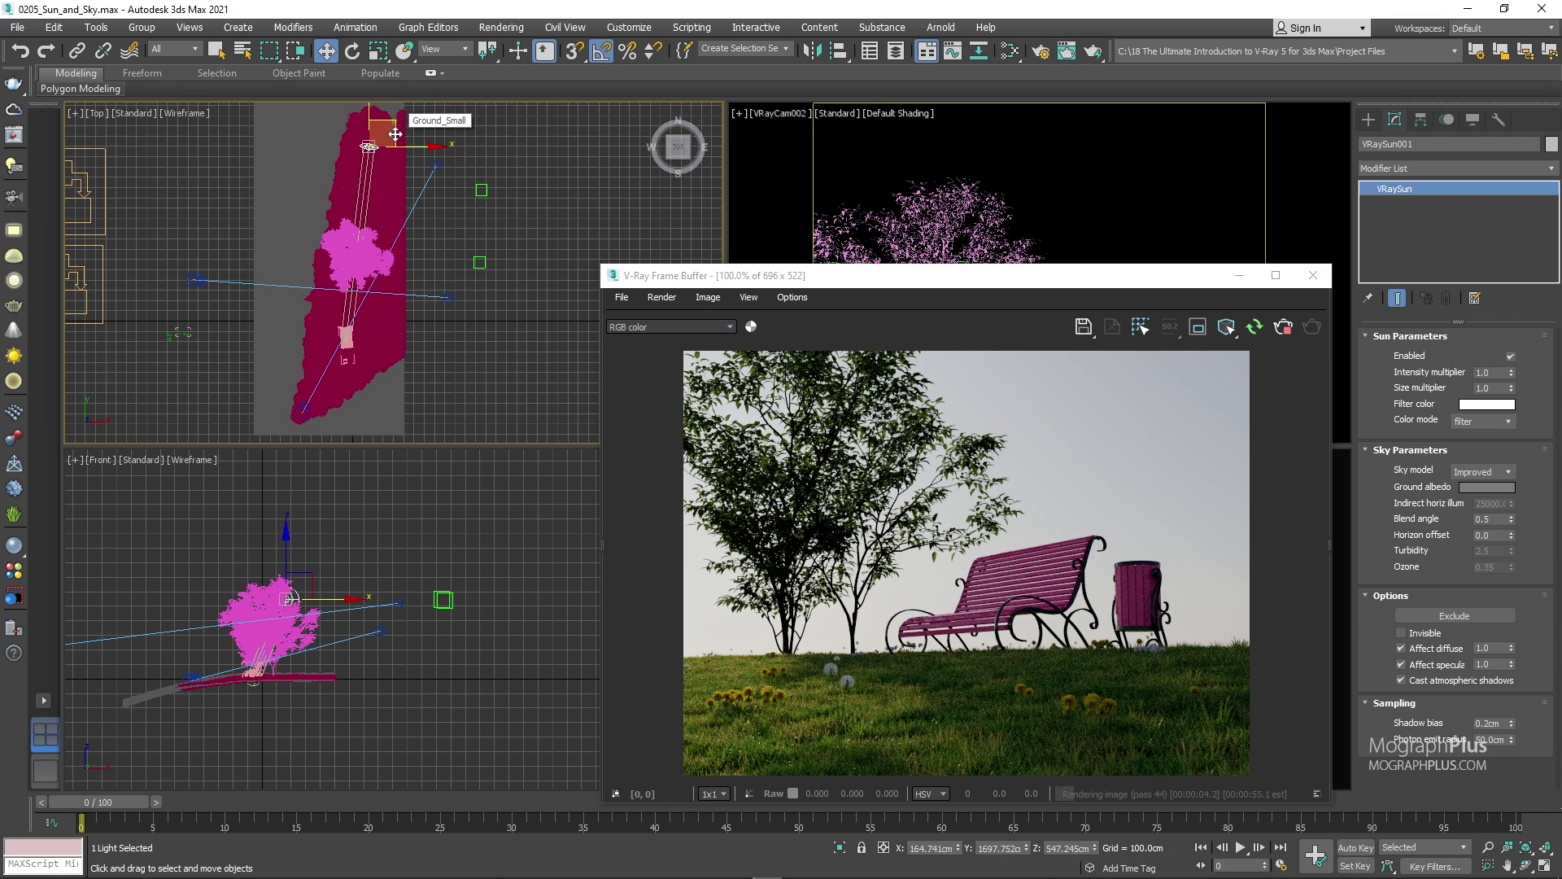
{"action": "left_click_drag", "start_coordinate": [395, 133], "coordinate": [393, 406]}
{"action": "right_click", "coordinate": [405, 589]}
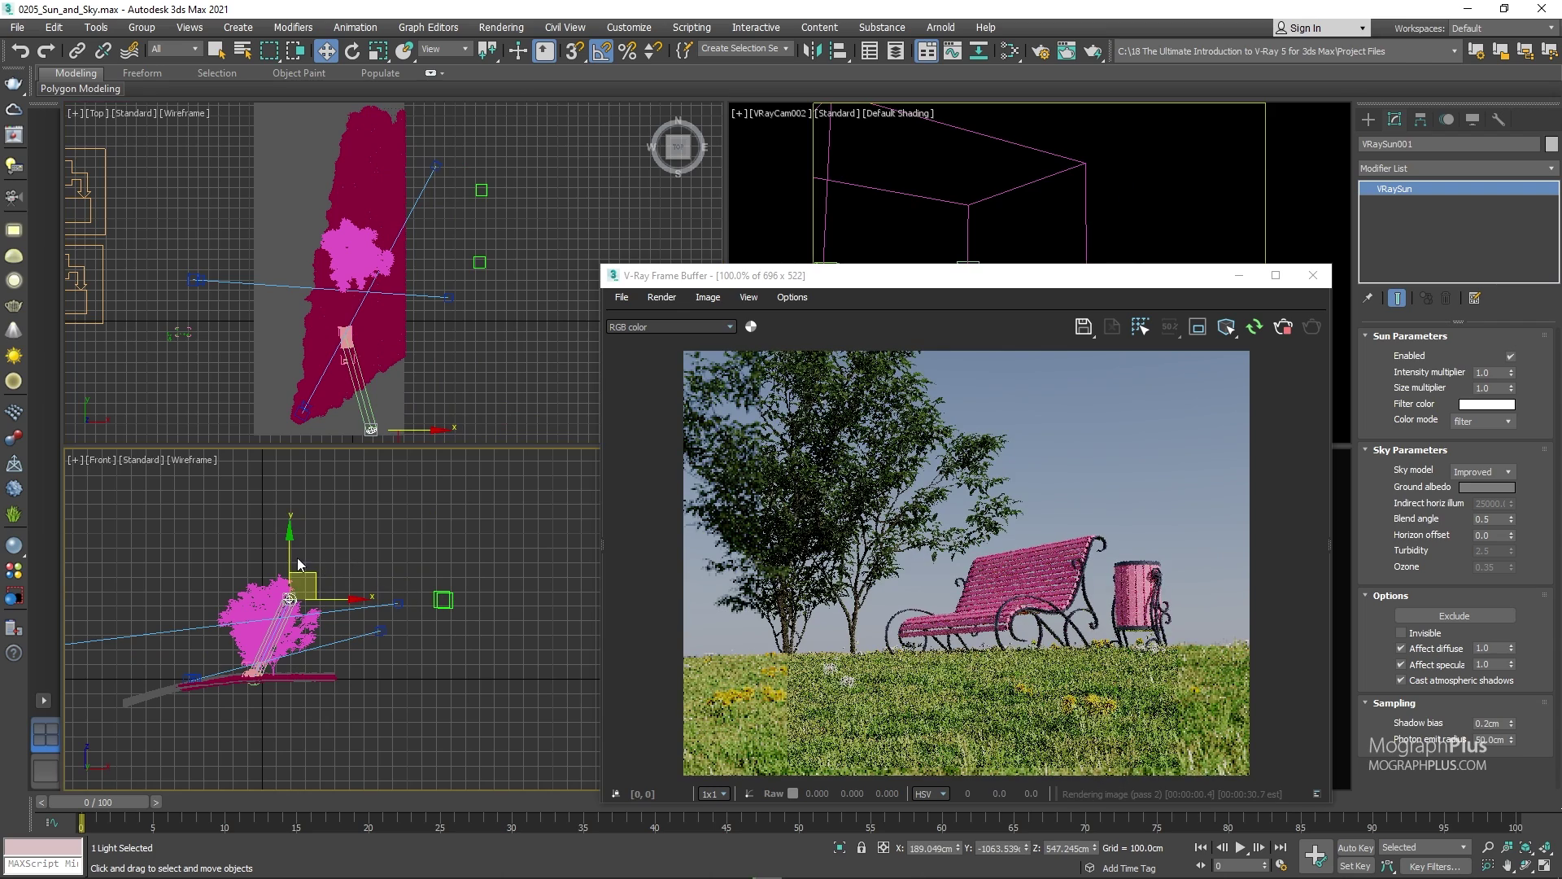
{"action": "left_click_drag", "start_coordinate": [297, 564], "coordinate": [298, 606]}
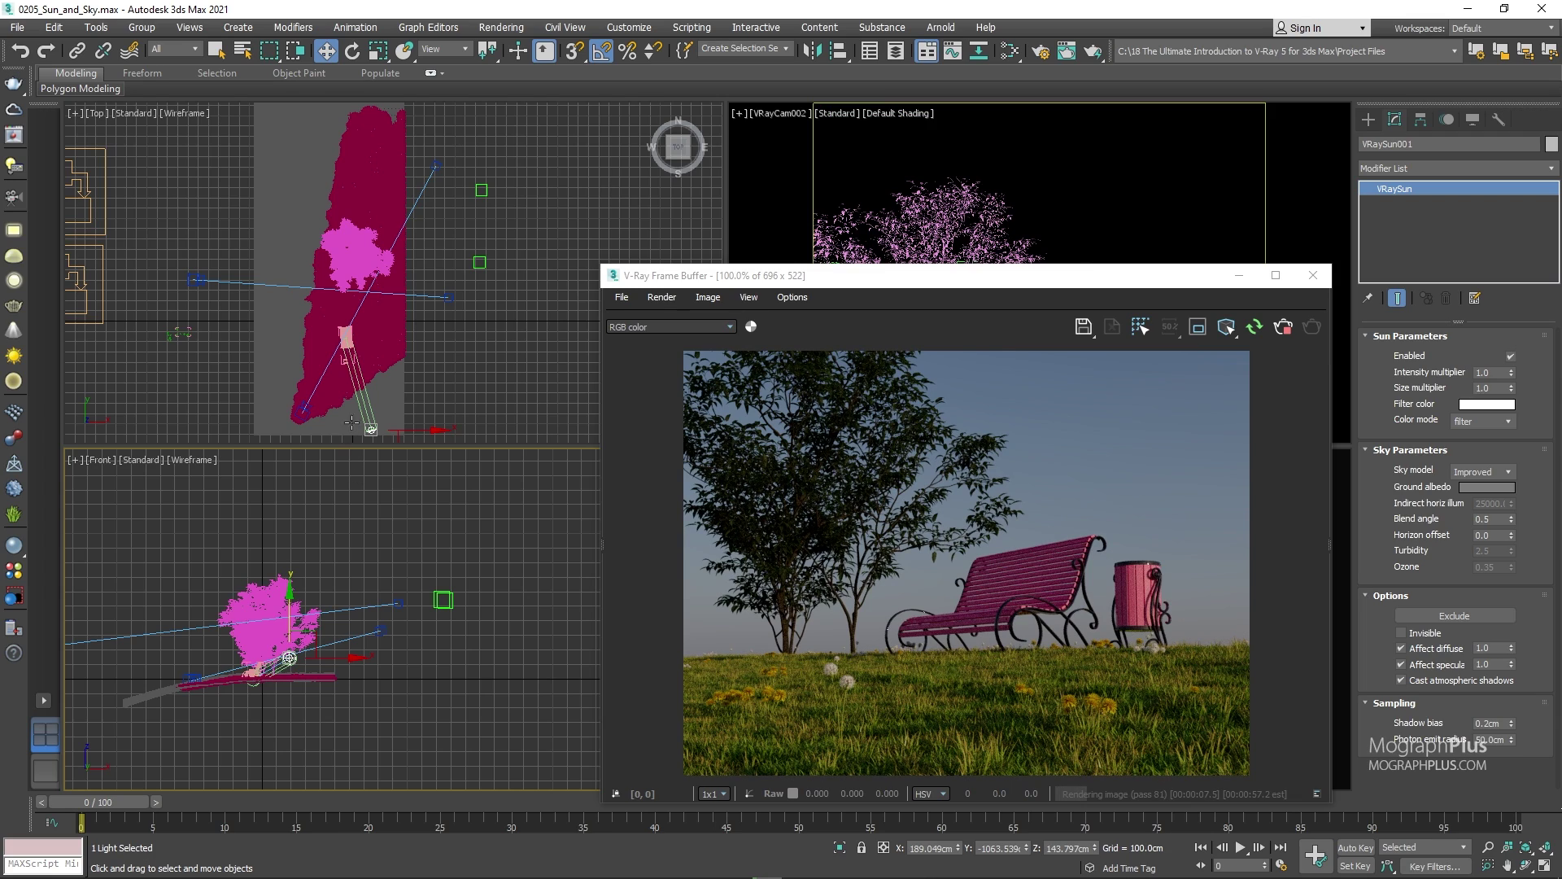
Align VRaySun001's X, Y and Z position to the Dummy003 helper
{"action": "left_click", "coordinate": [838, 50]}
{"action": "left_click", "coordinate": [481, 190]}
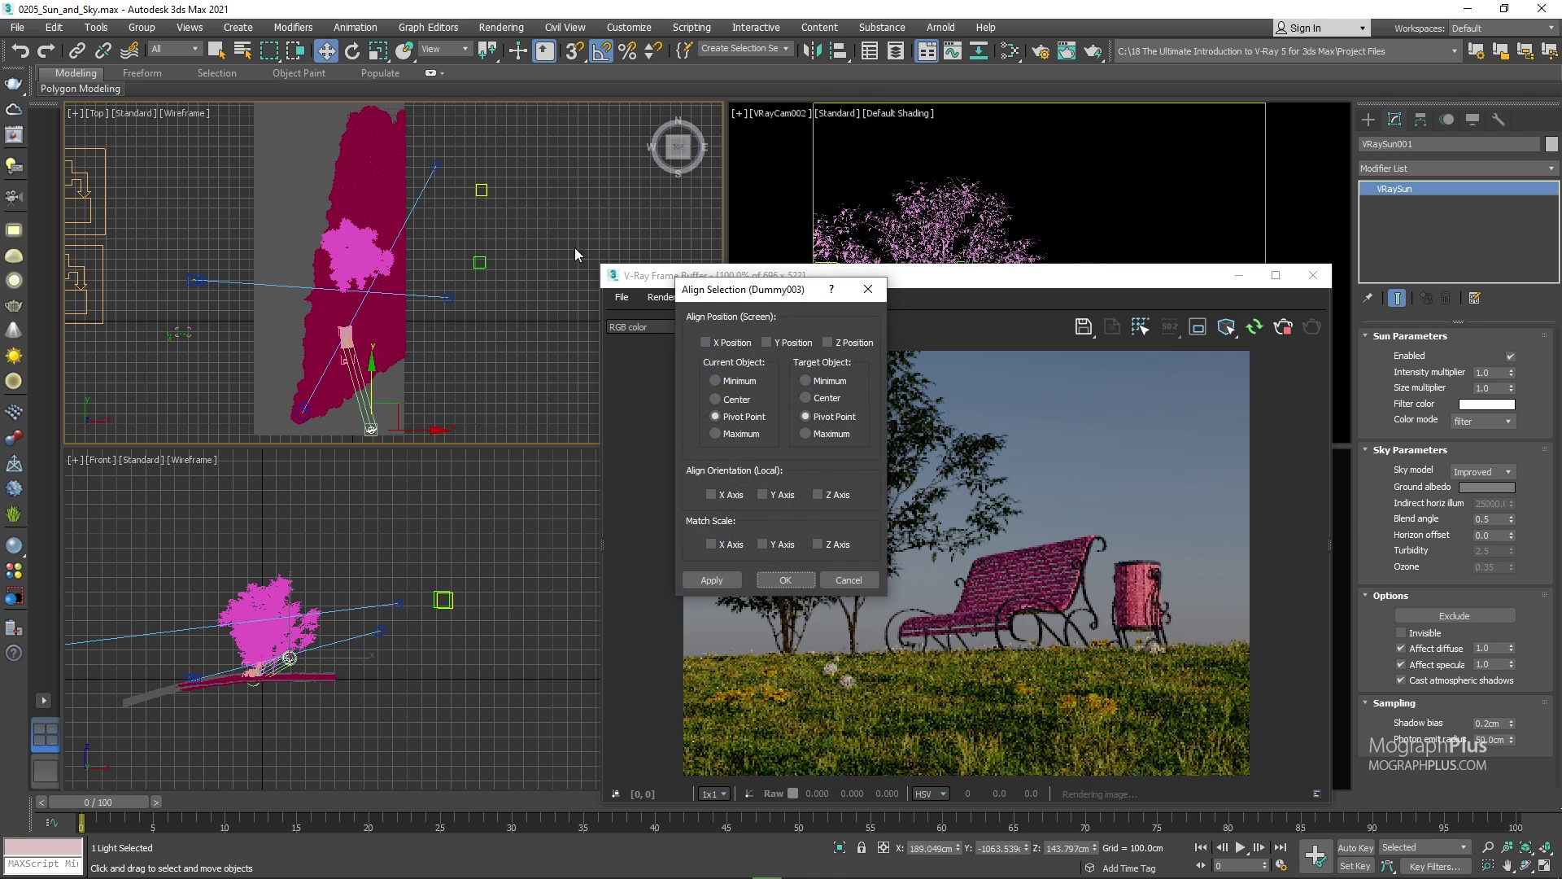
{"action": "left_click", "coordinate": [735, 342]}
{"action": "left_click", "coordinate": [789, 342]}
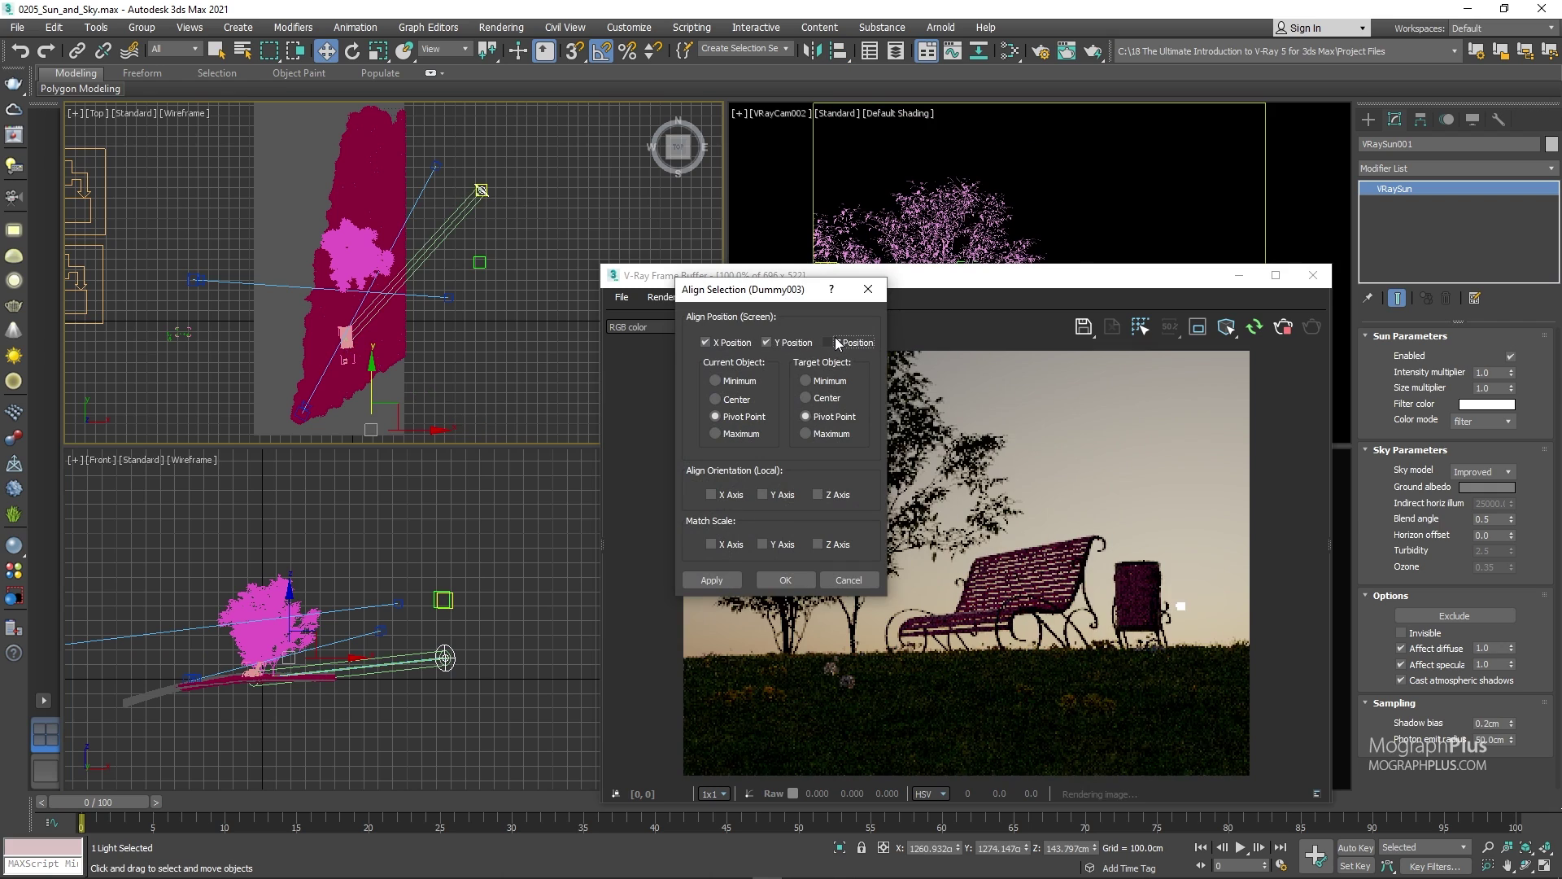
{"action": "left_click", "coordinate": [841, 343]}
{"action": "left_click", "coordinate": [732, 580]}
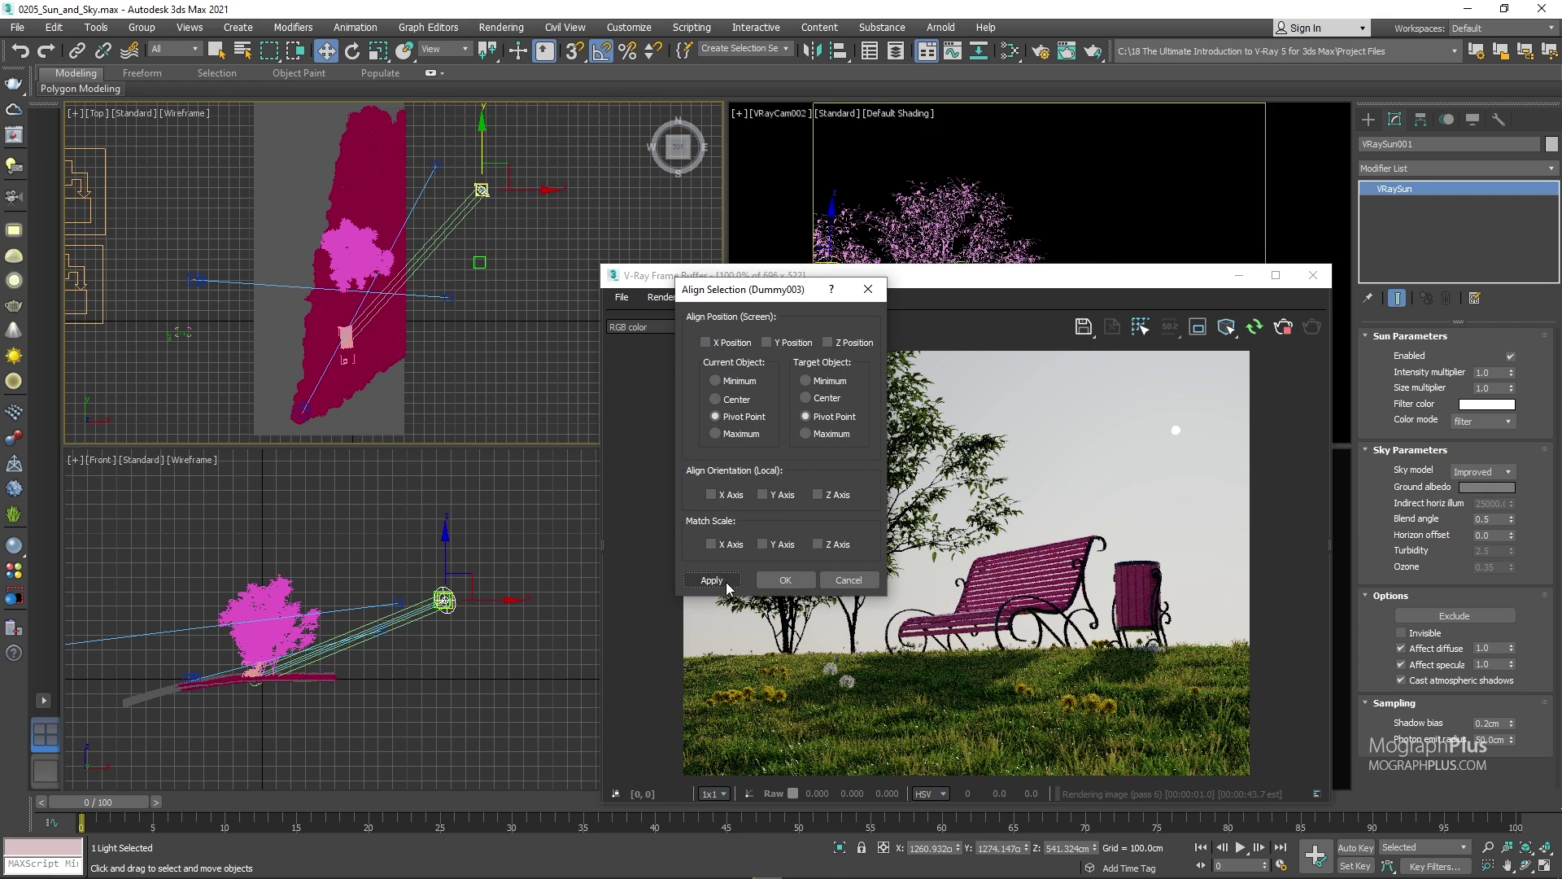
{"action": "left_click", "coordinate": [785, 581]}
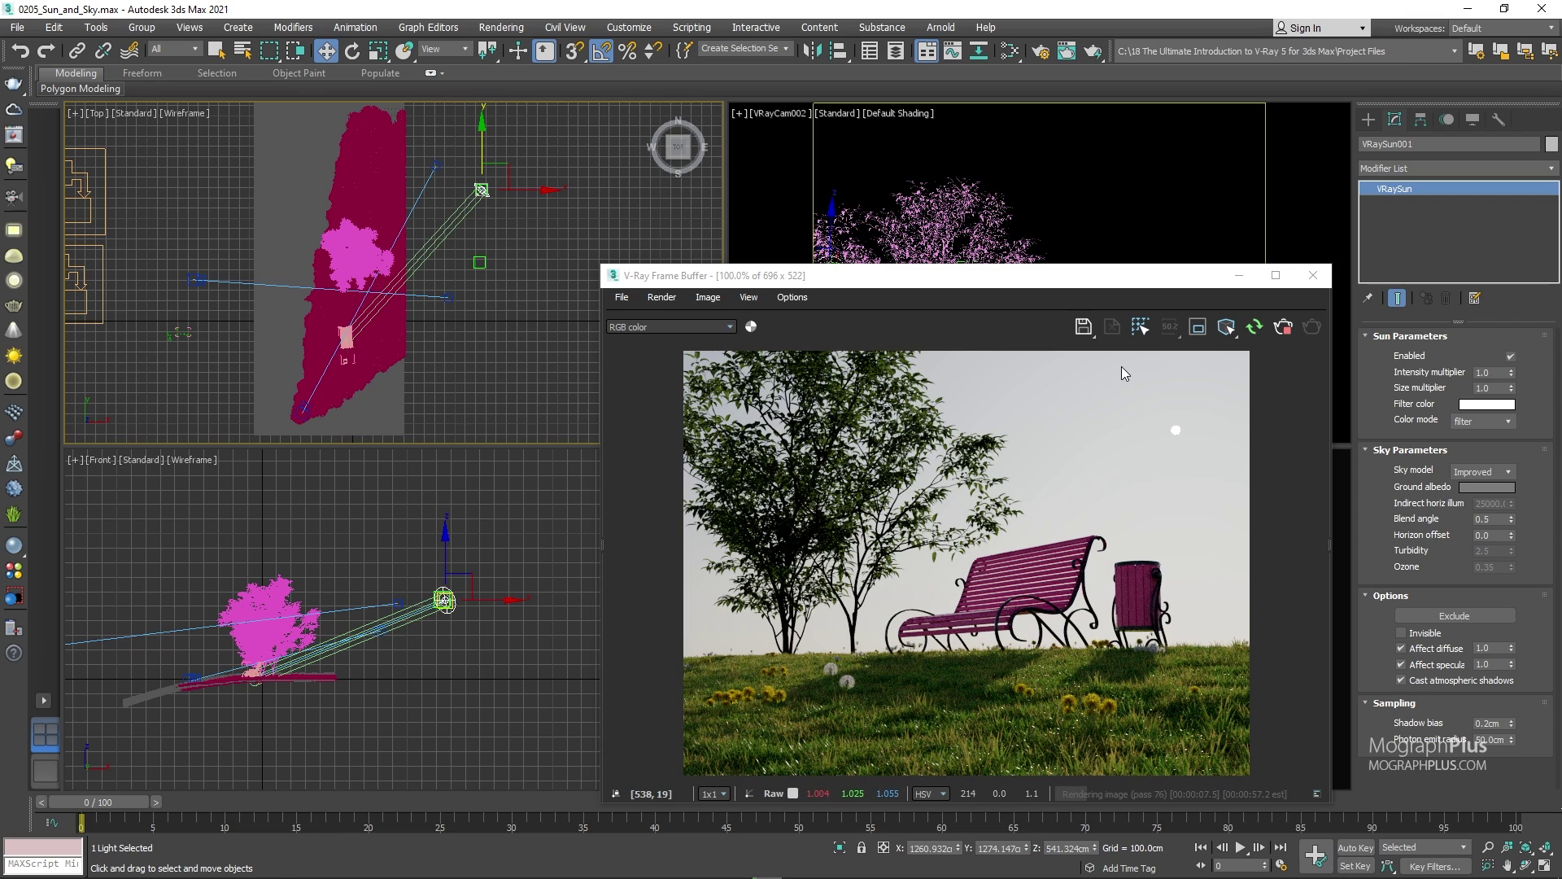
Enlarge the frame buffer and add a Hue / Saturation layer to its layer stack
{"action": "left_click_drag", "start_coordinate": [602, 264], "coordinate": [513, 170]}
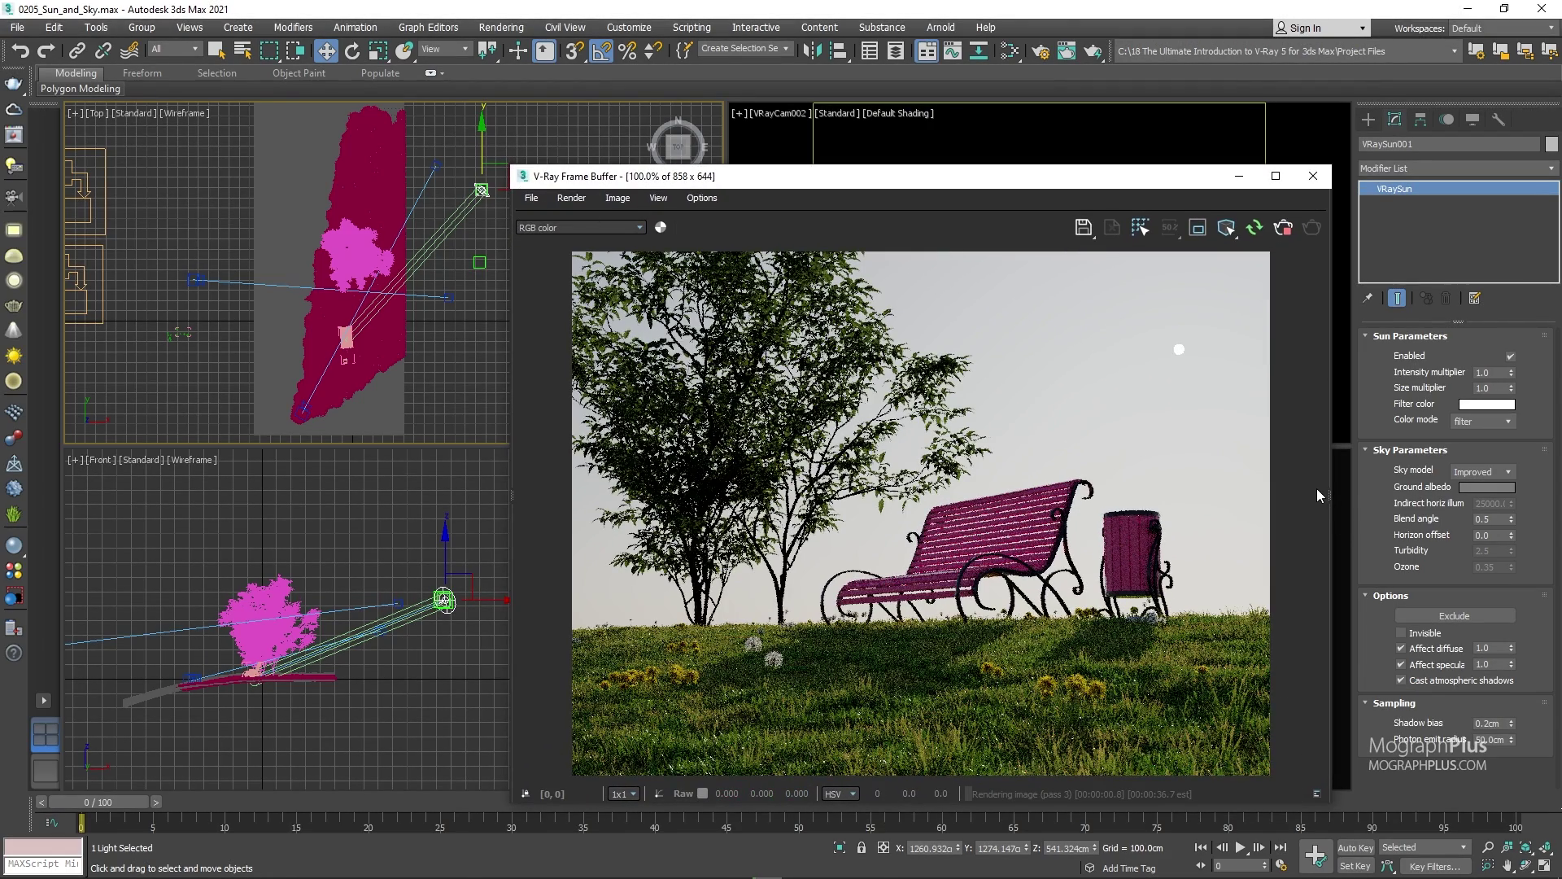
{"action": "left_click", "coordinate": [1330, 494]}
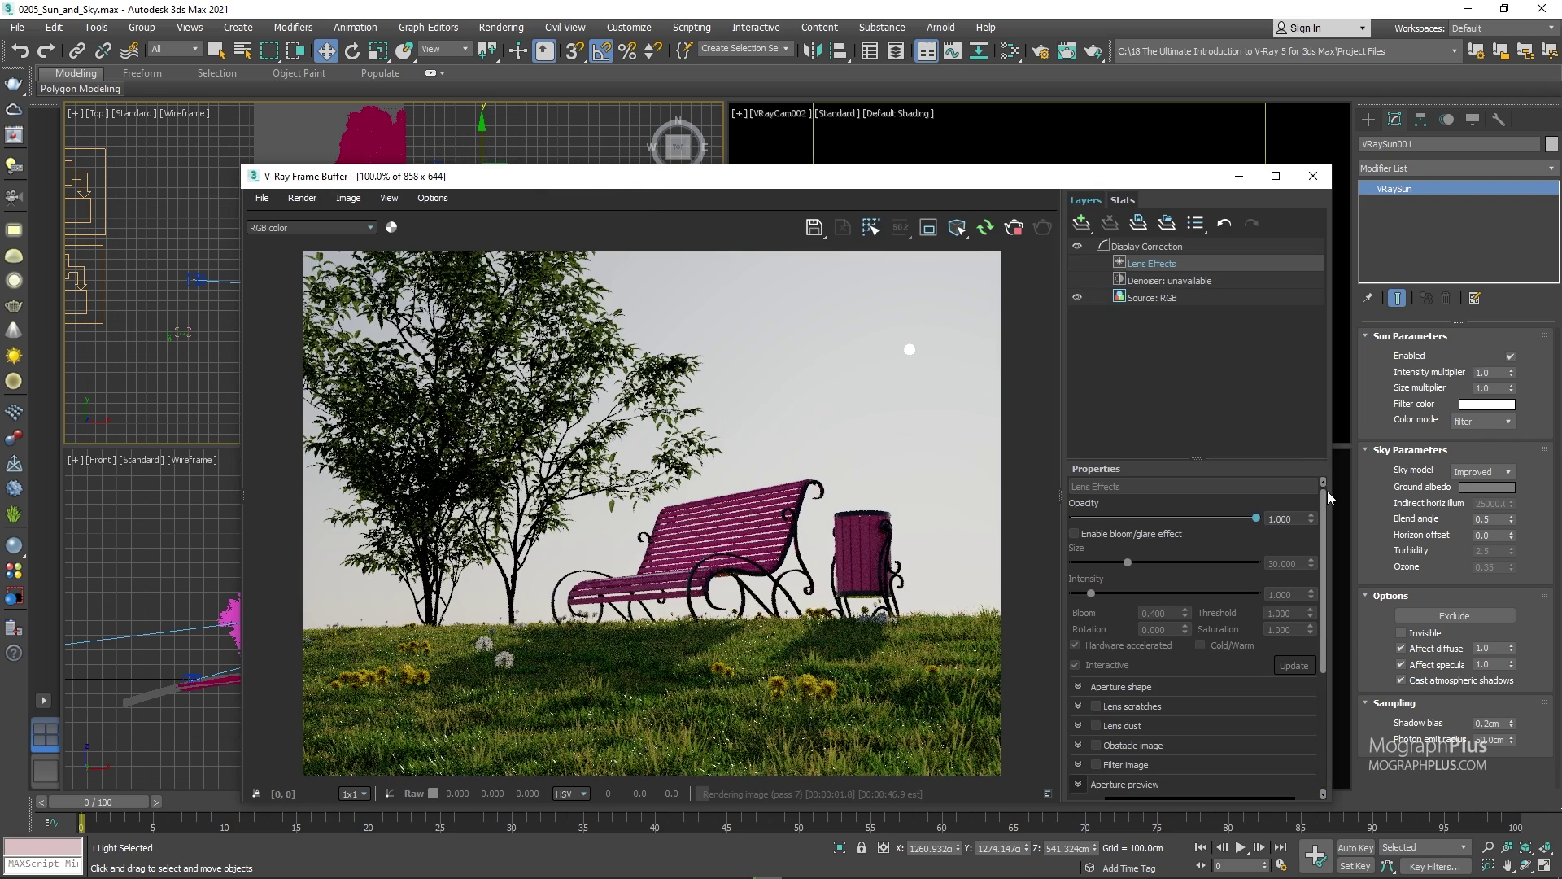
{"action": "left_click", "coordinate": [1074, 225]}
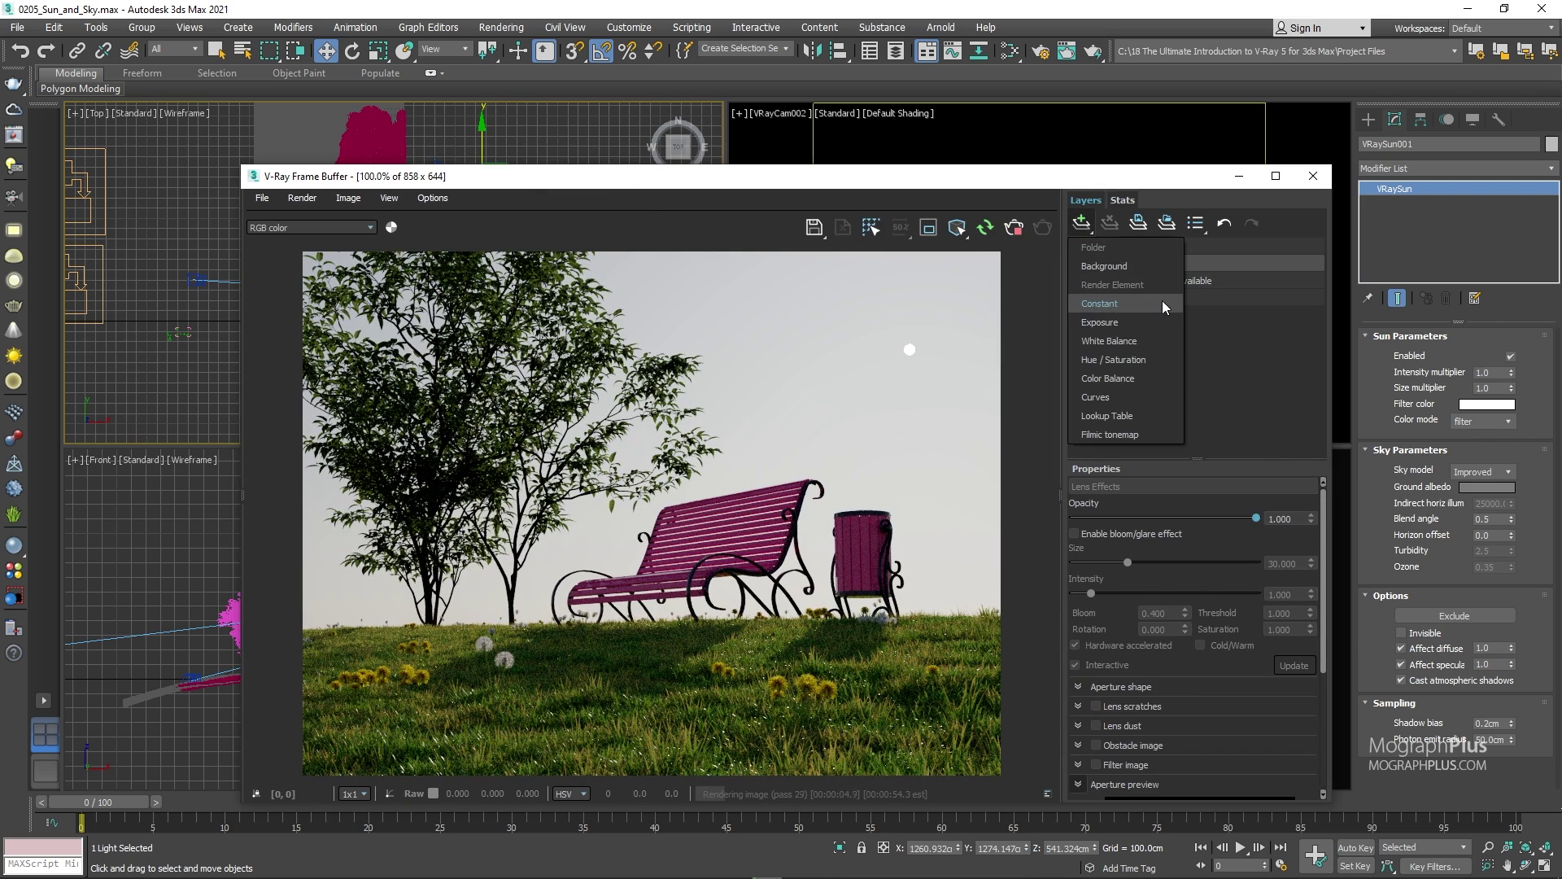
{"action": "left_click", "coordinate": [1143, 359]}
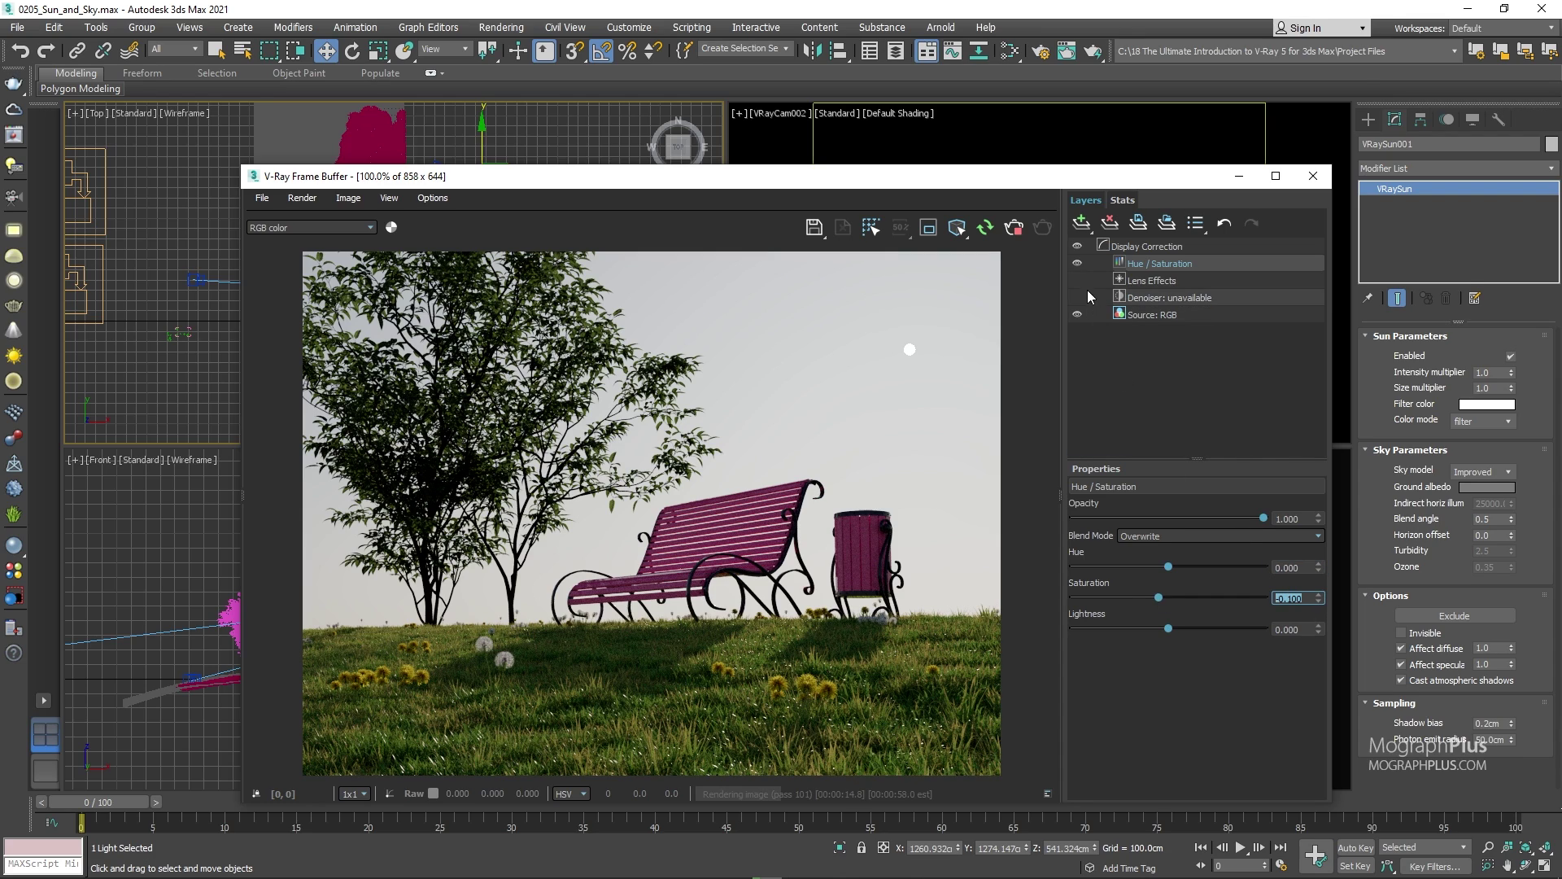
Inspect the Display Correction layer's OCIO file path, then collapse the layers panel
{"action": "left_click", "coordinate": [1145, 253]}
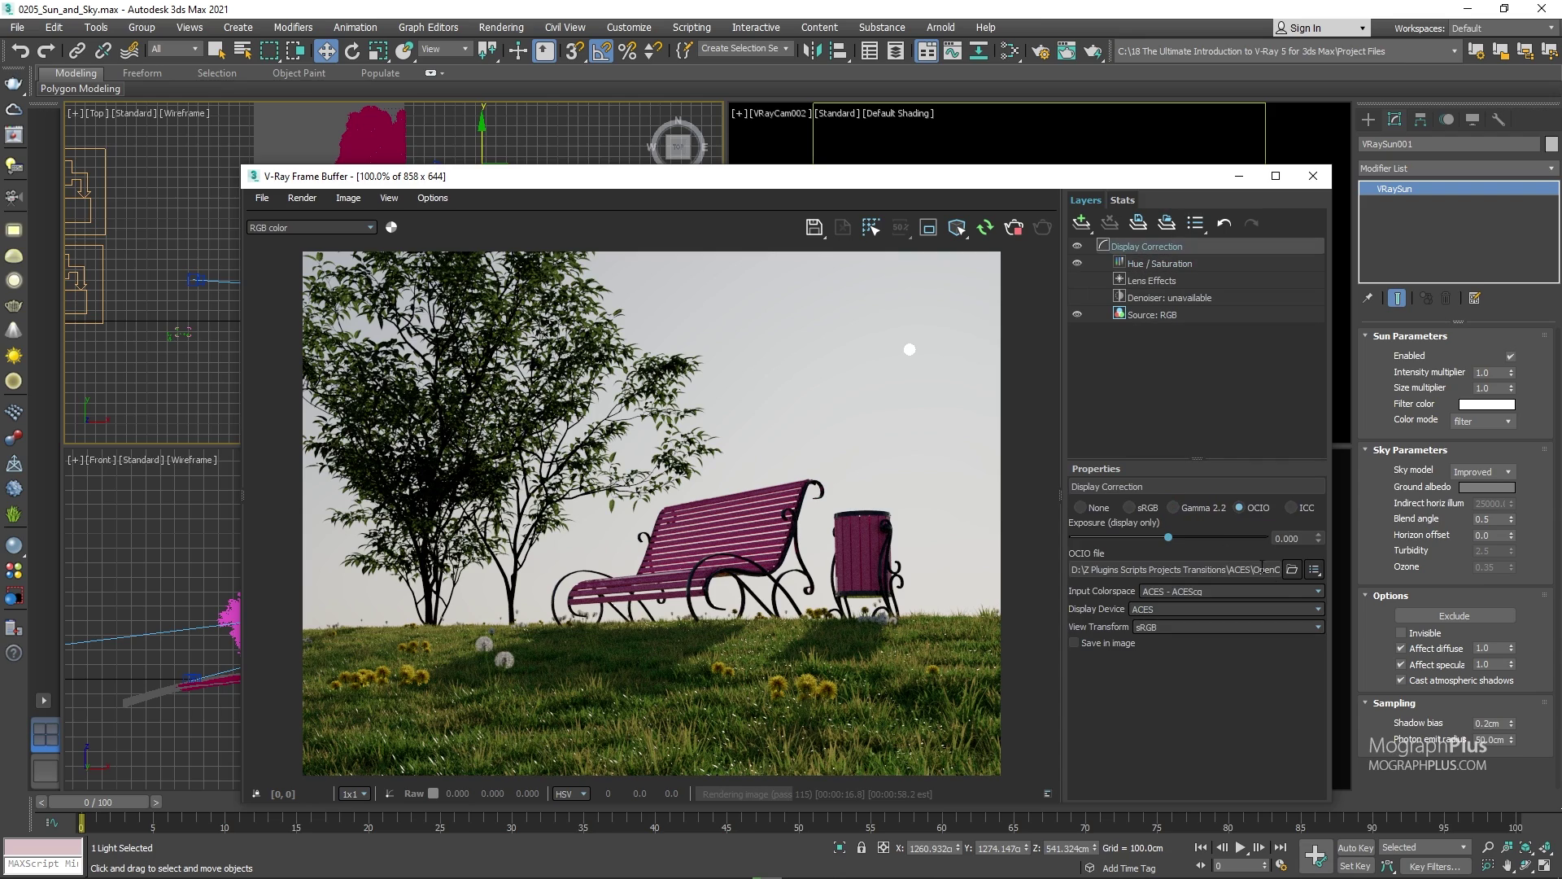
{"action": "left_click_drag", "start_coordinate": [1266, 575], "coordinate": [1352, 573]}
{"action": "left_click", "coordinate": [1238, 570]}
{"action": "double_click", "coordinate": [1064, 376]}
Move the frame buffer aside and toggle the VRaySun off and on twice to compare
{"action": "left_click_drag", "start_coordinate": [797, 187], "coordinate": [1061, 175]}
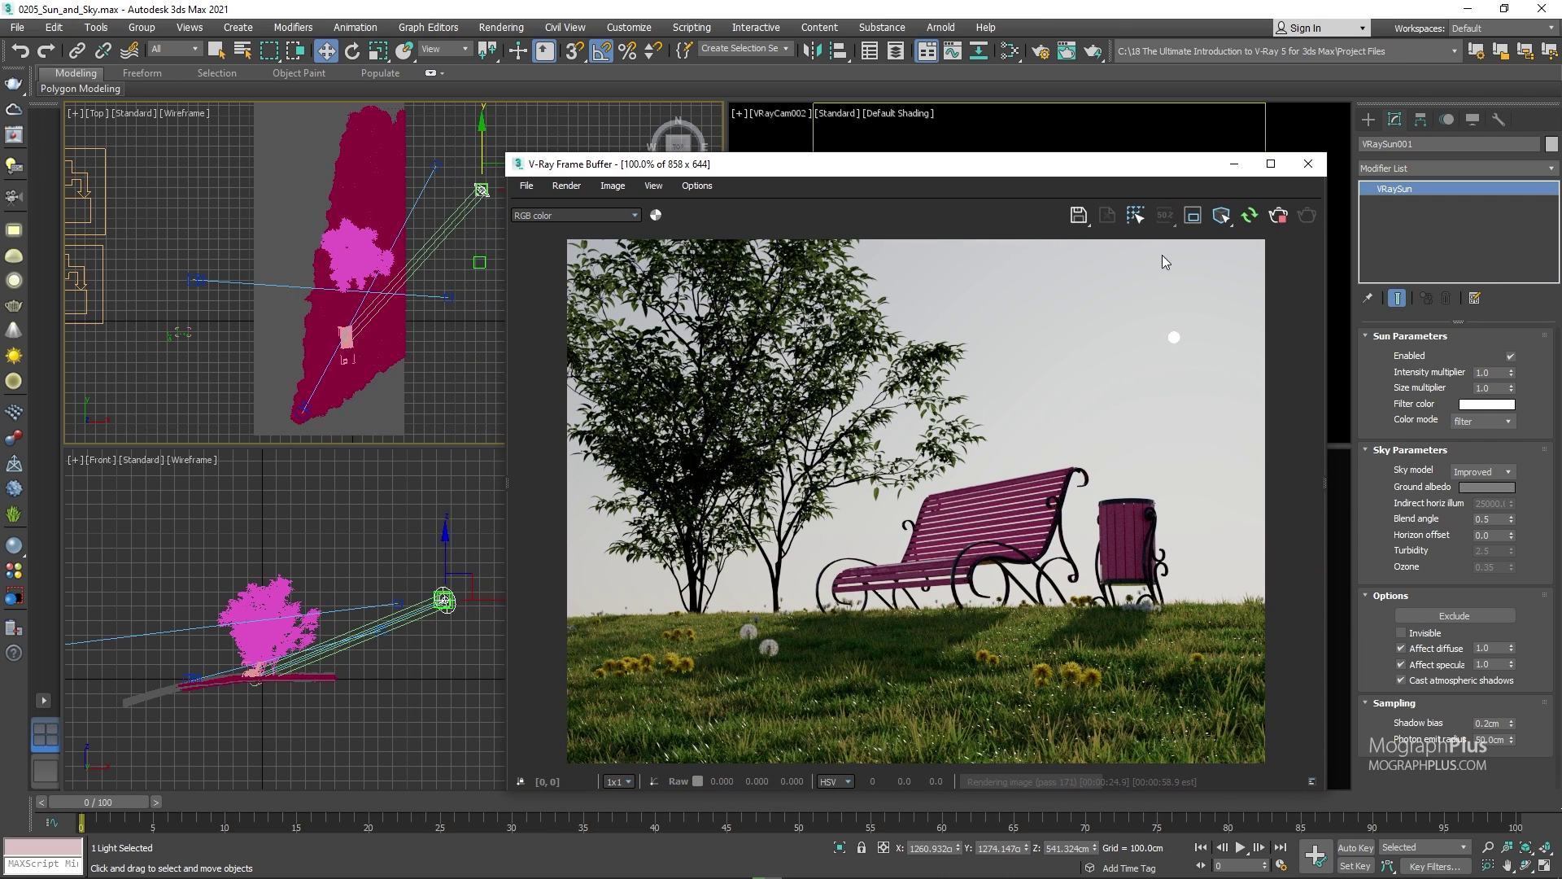
{"action": "left_click", "coordinate": [1510, 358]}
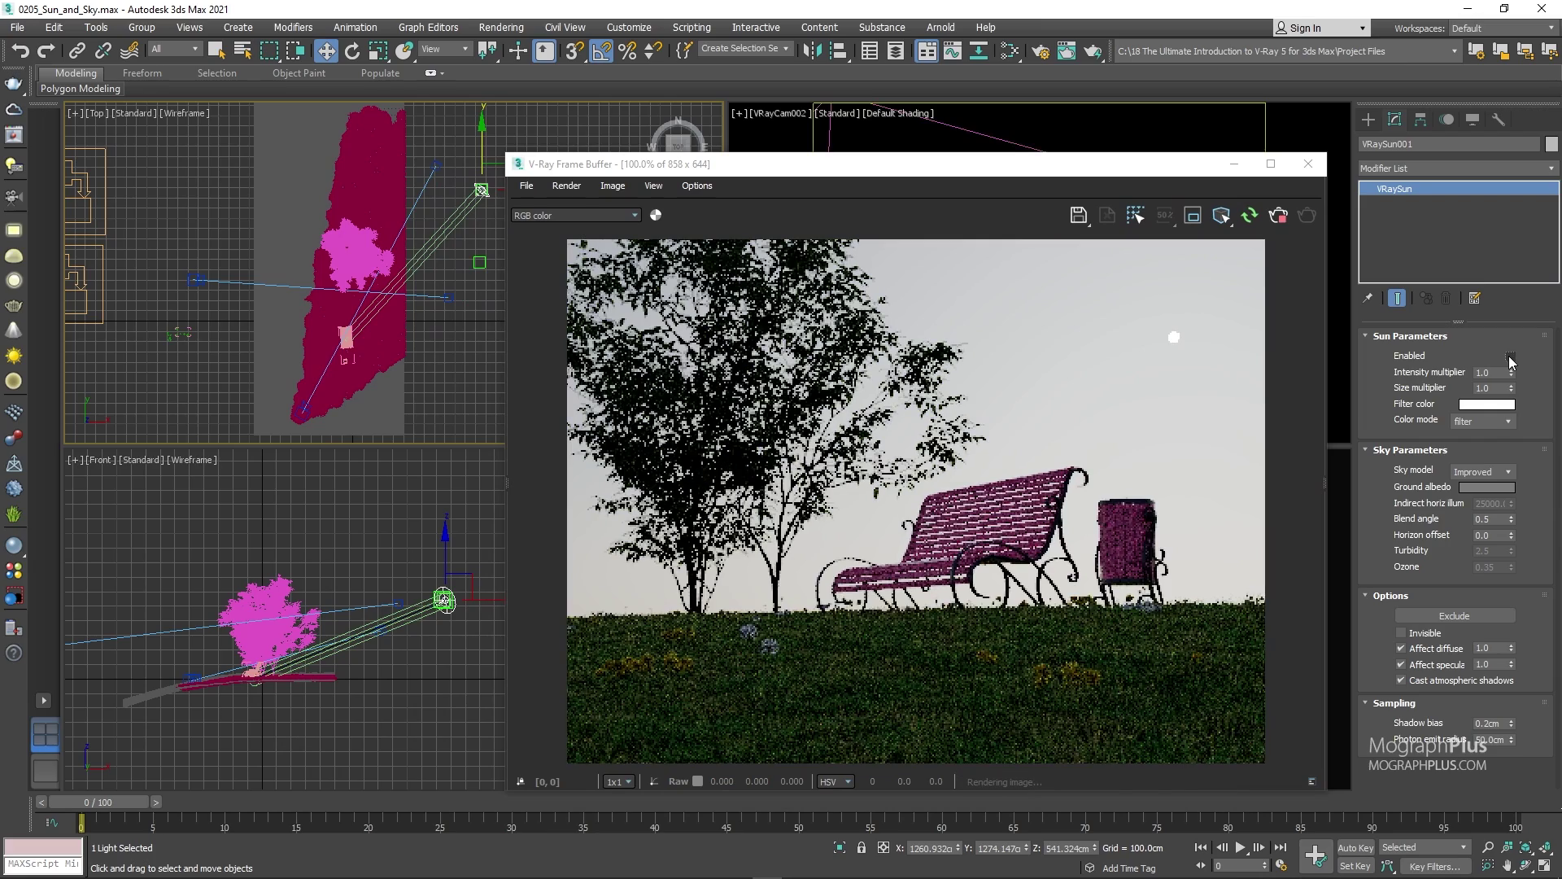
{"action": "left_click", "coordinate": [1510, 358]}
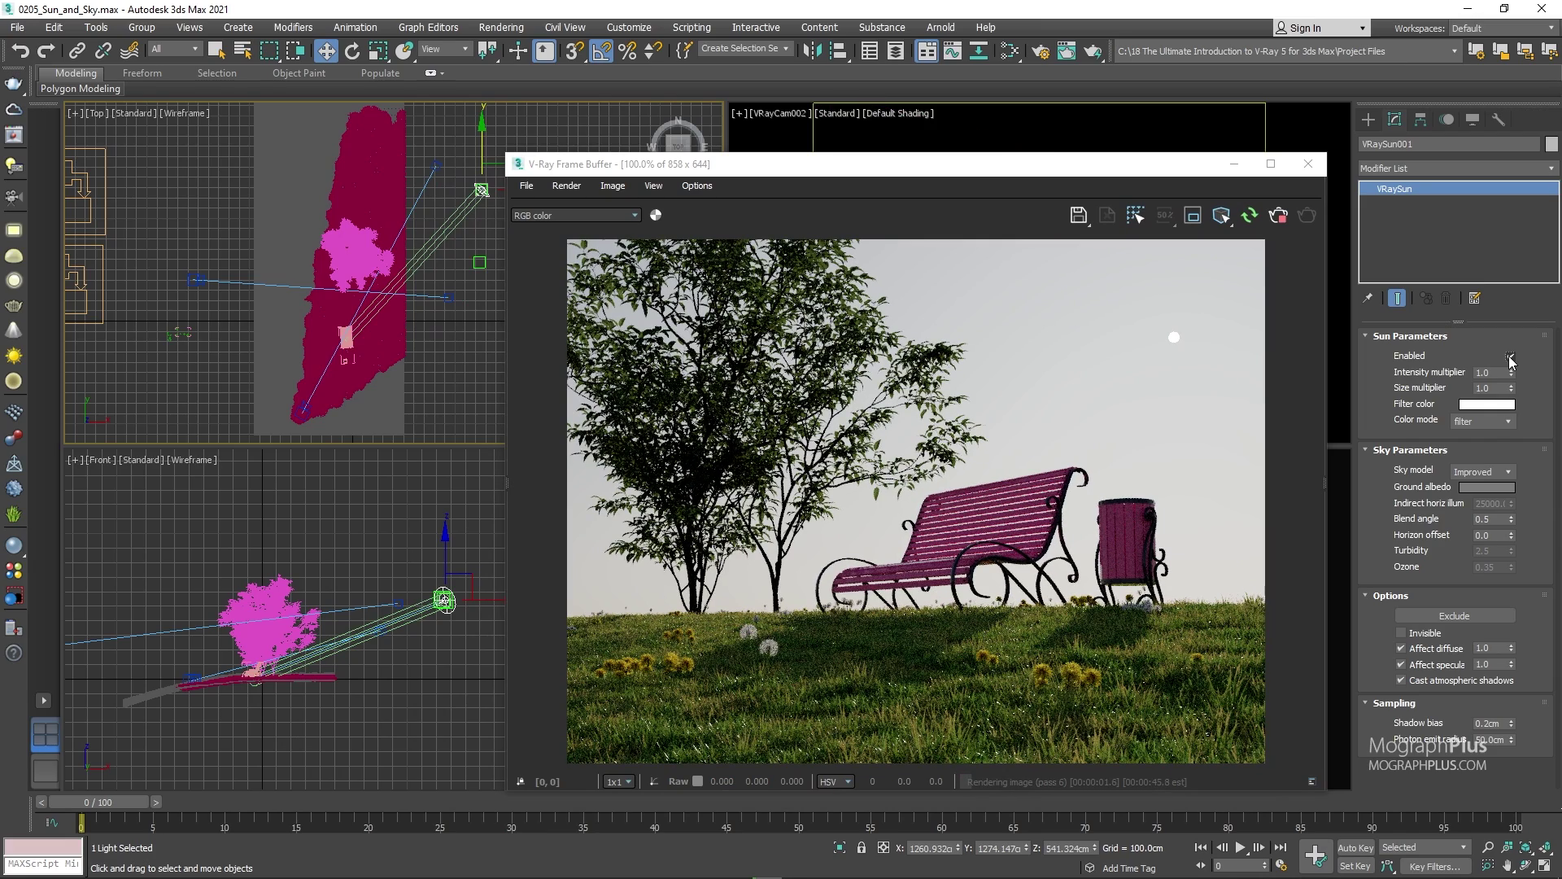
{"action": "left_click", "coordinate": [1510, 359]}
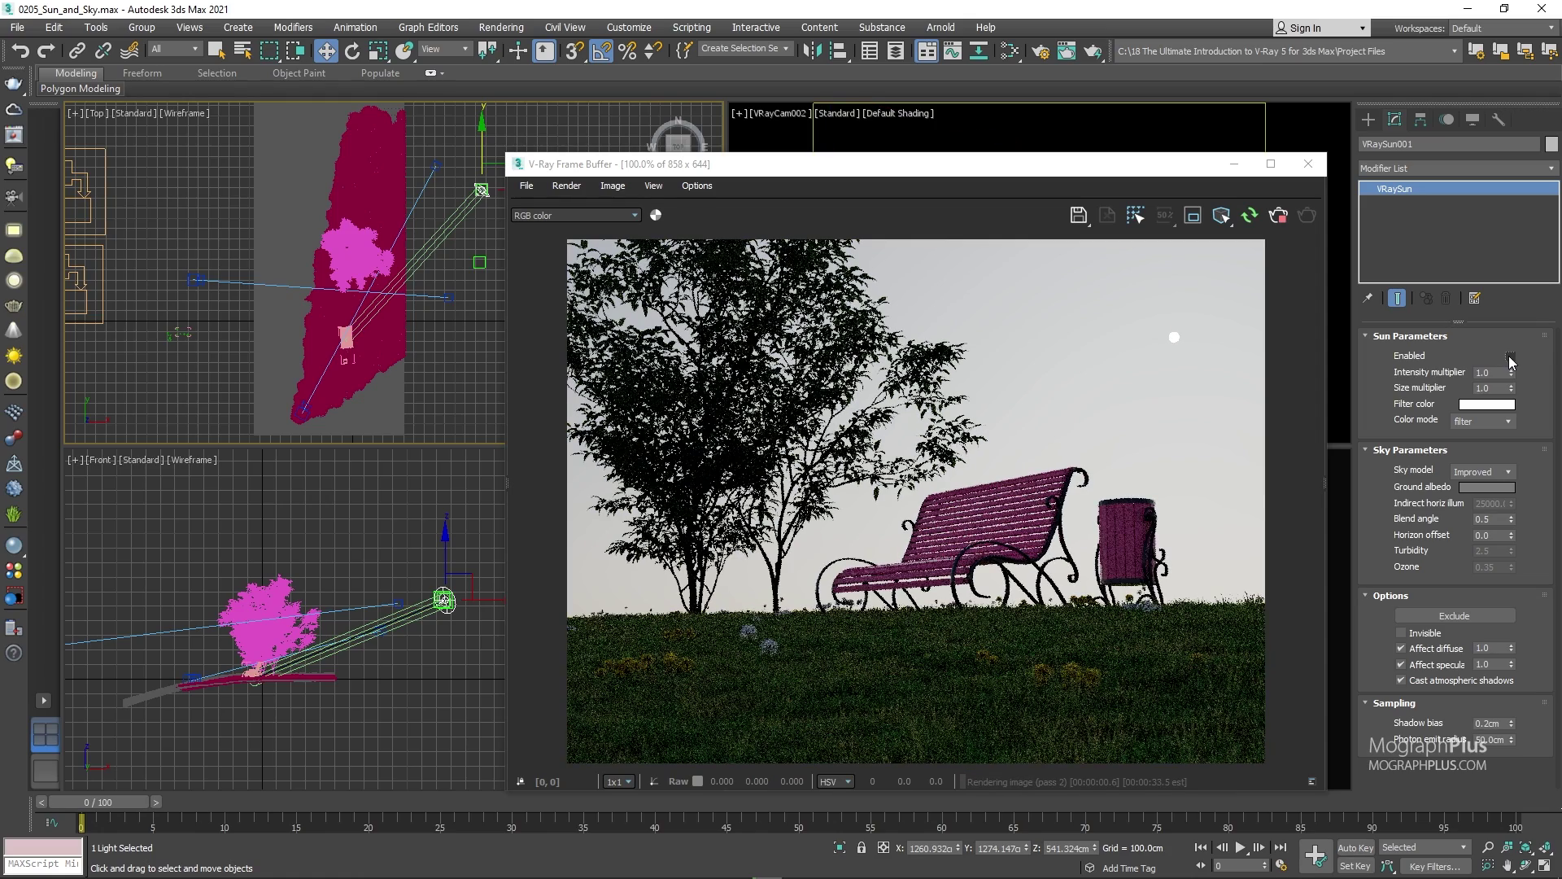
{"action": "left_click", "coordinate": [1510, 358]}
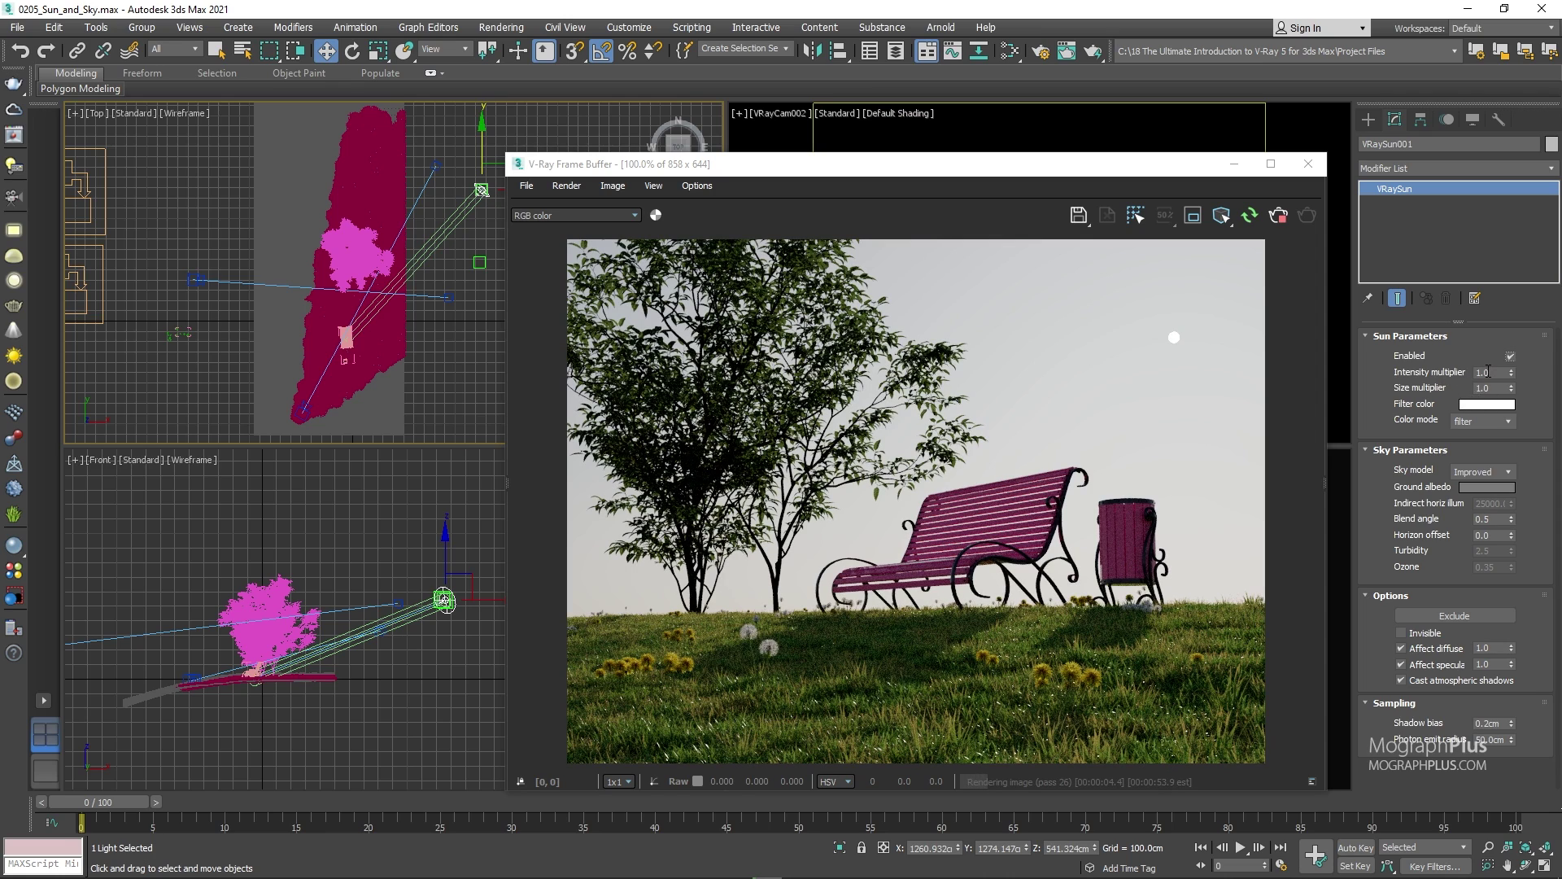
Test sun intensity multipliers 3 and 0.2, return to 1, and move the frame buffer left
{"action": "left_click", "coordinate": [1487, 371]}
{"action": "type", "text": "3"}
{"action": "key", "text": "Return"}
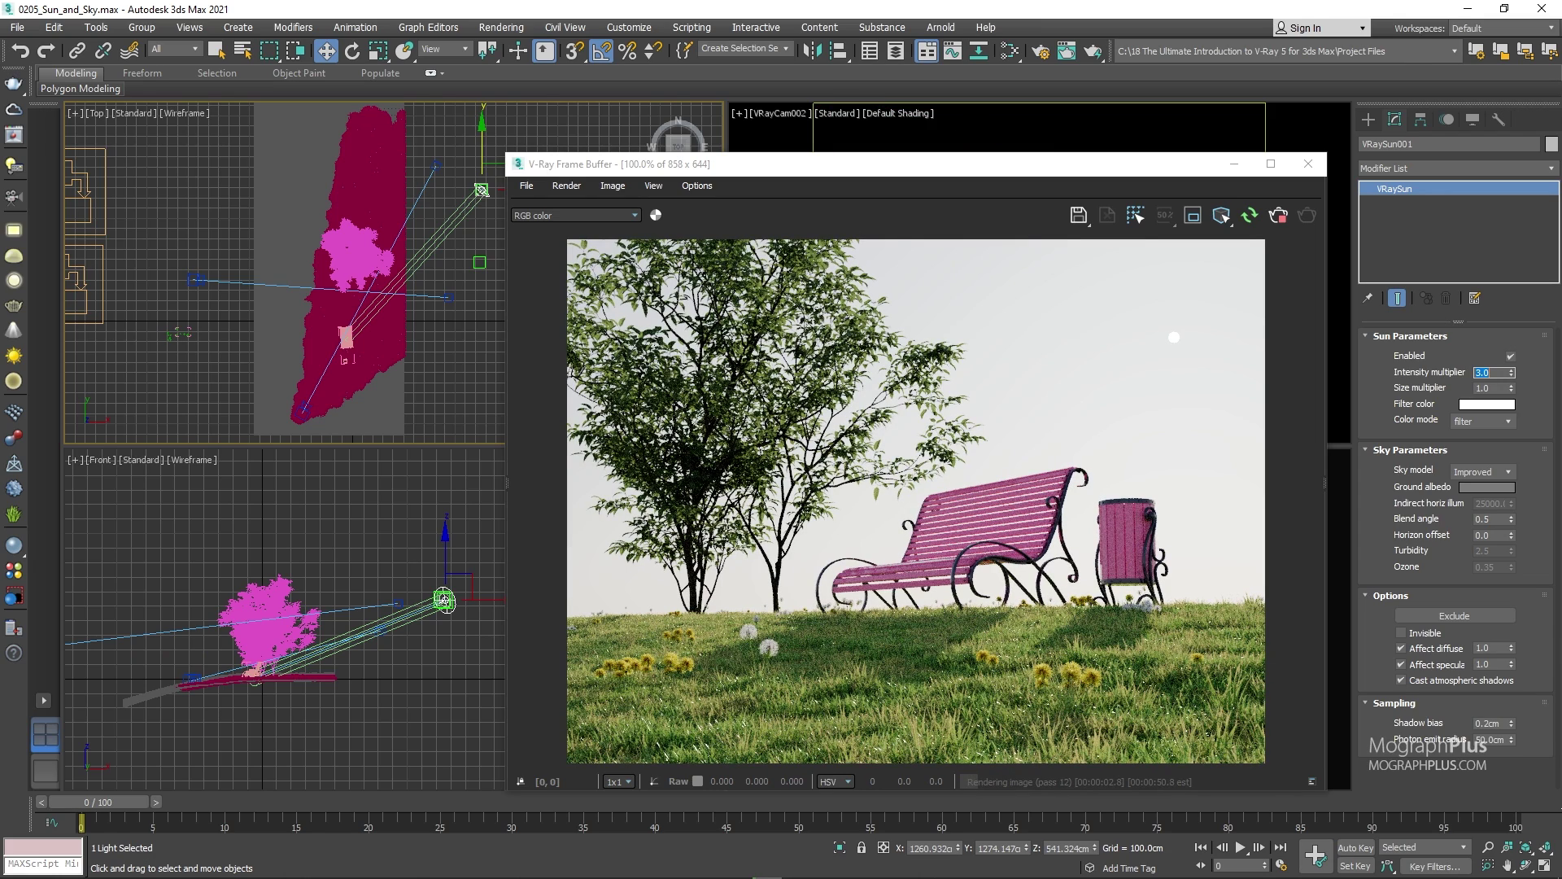
{"action": "type", "text": "0.2"}
{"action": "key", "text": "Return"}
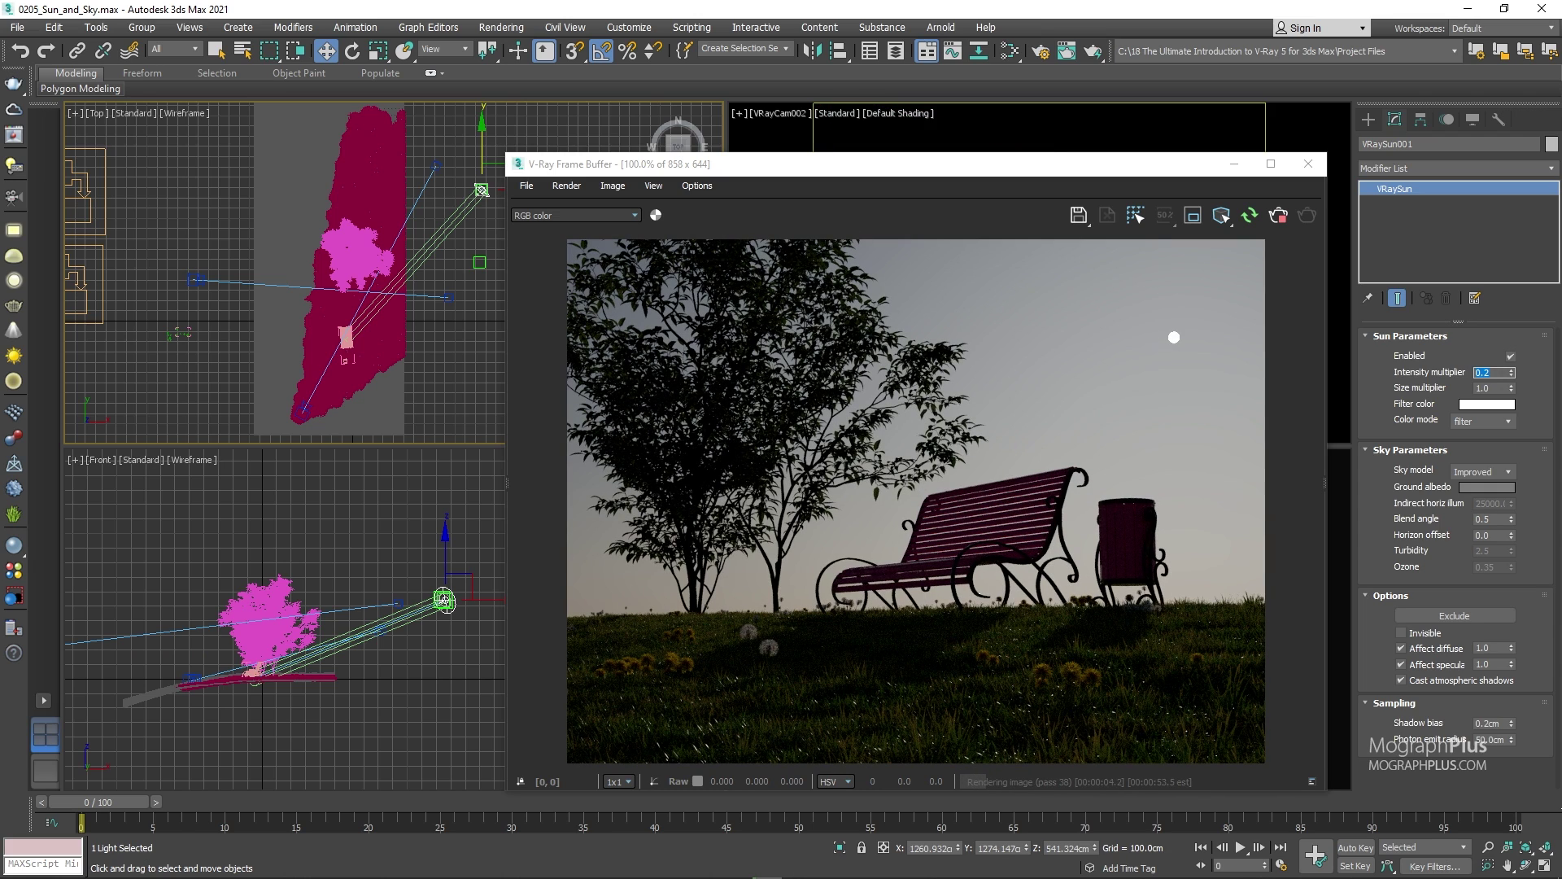
{"action": "type", "text": "1"}
{"action": "key", "text": "Return"}
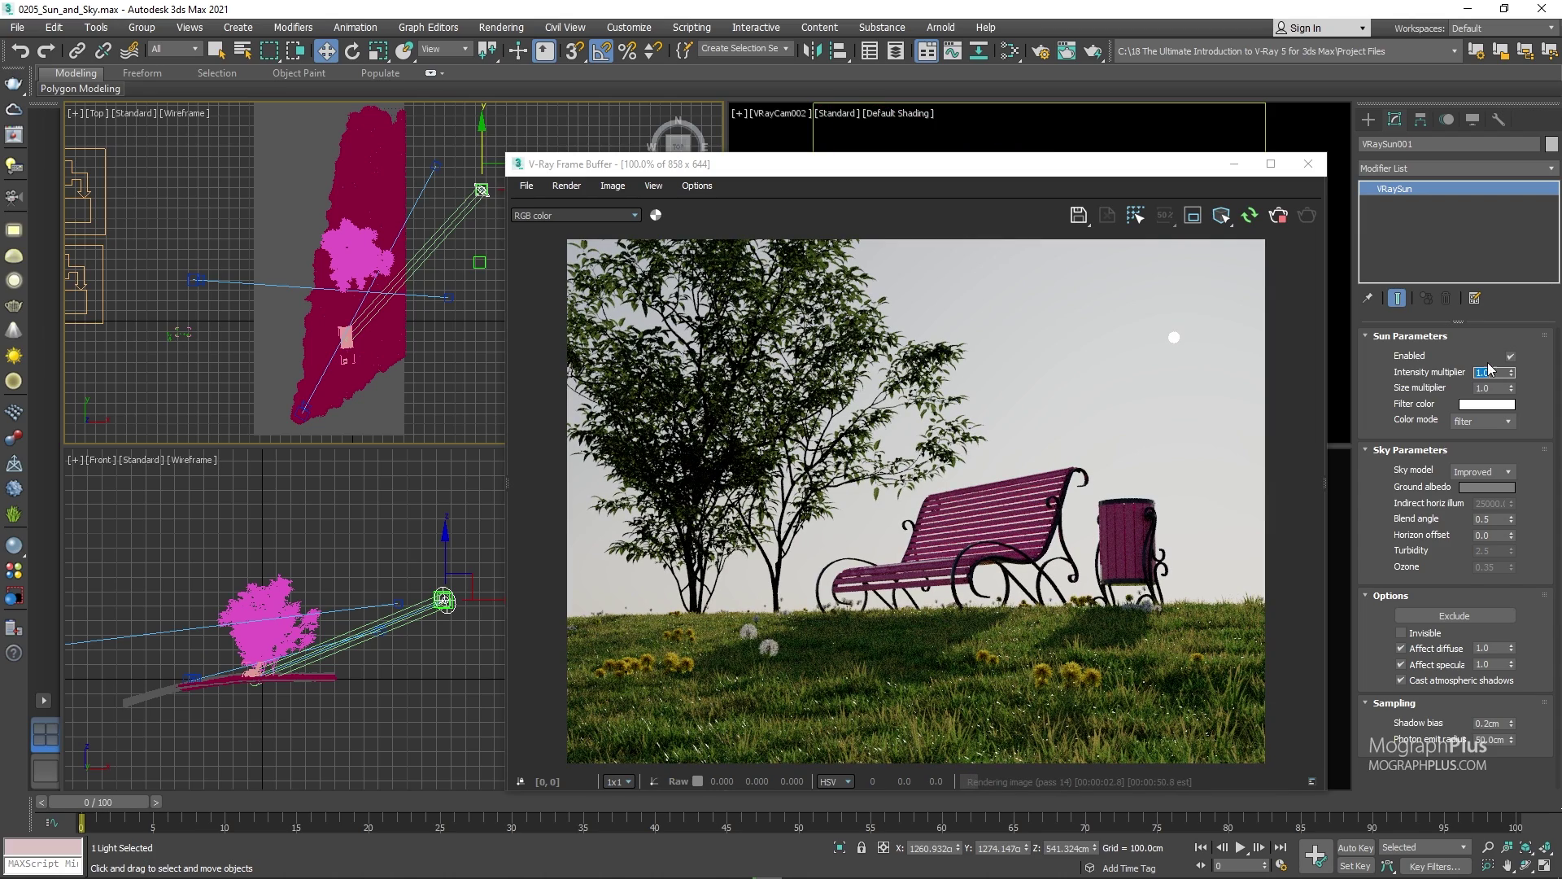
{"action": "left_click_drag", "start_coordinate": [1161, 175], "coordinate": [512, 183]}
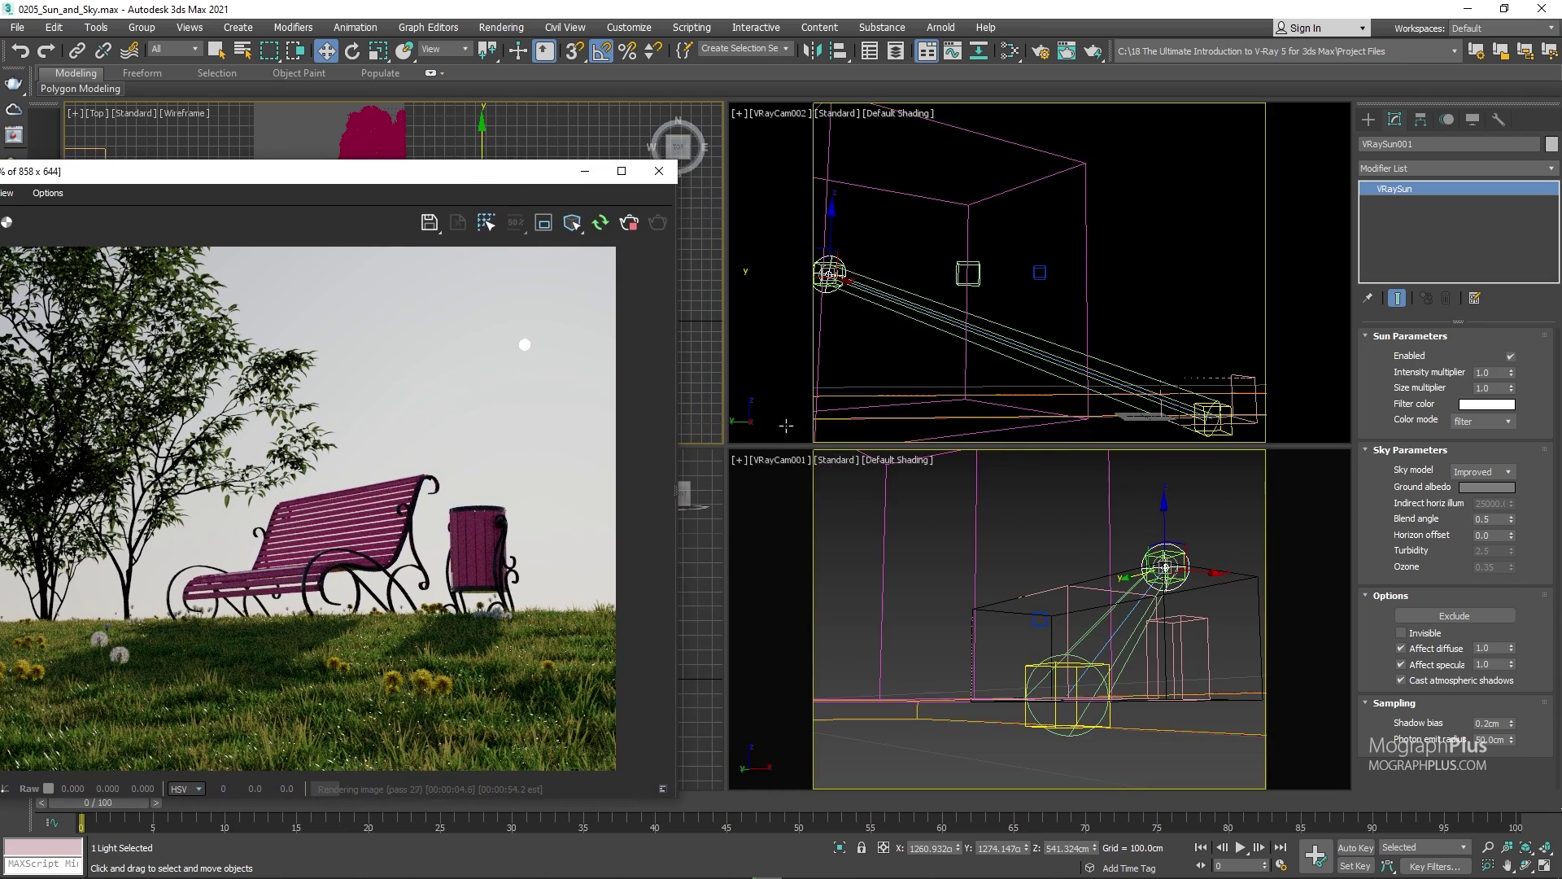
Select VRayCam001 and set its exposure mode to Exposure value (EV)
{"action": "left_click", "coordinate": [771, 461]}
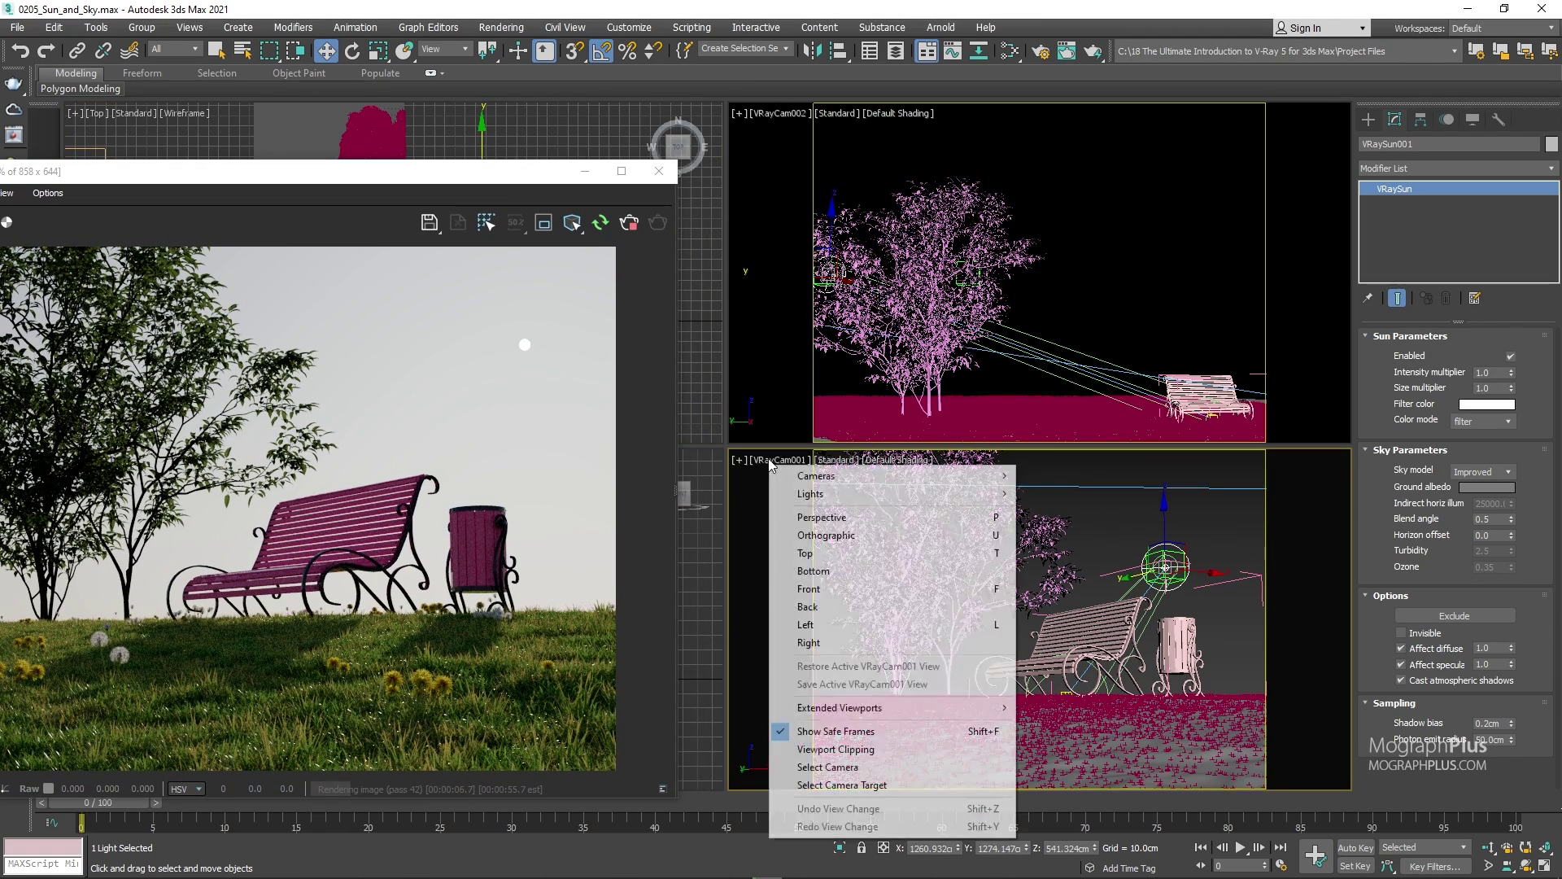
{"action": "left_click", "coordinate": [851, 772]}
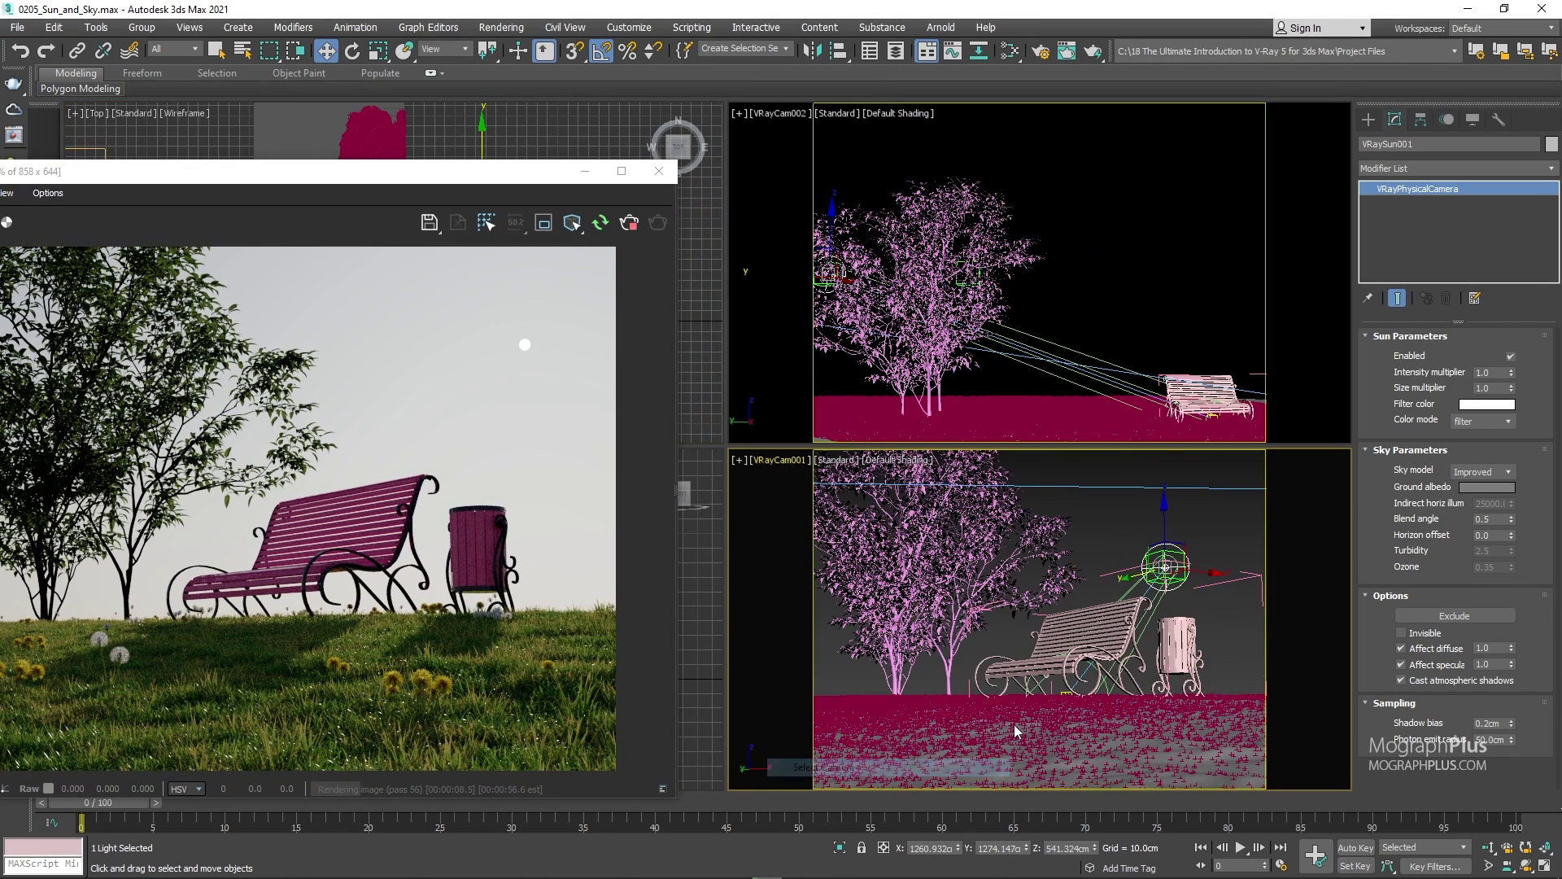
{"action": "scroll", "coordinate": [1420, 511], "scroll_direction": "down", "scroll_amount": 3}
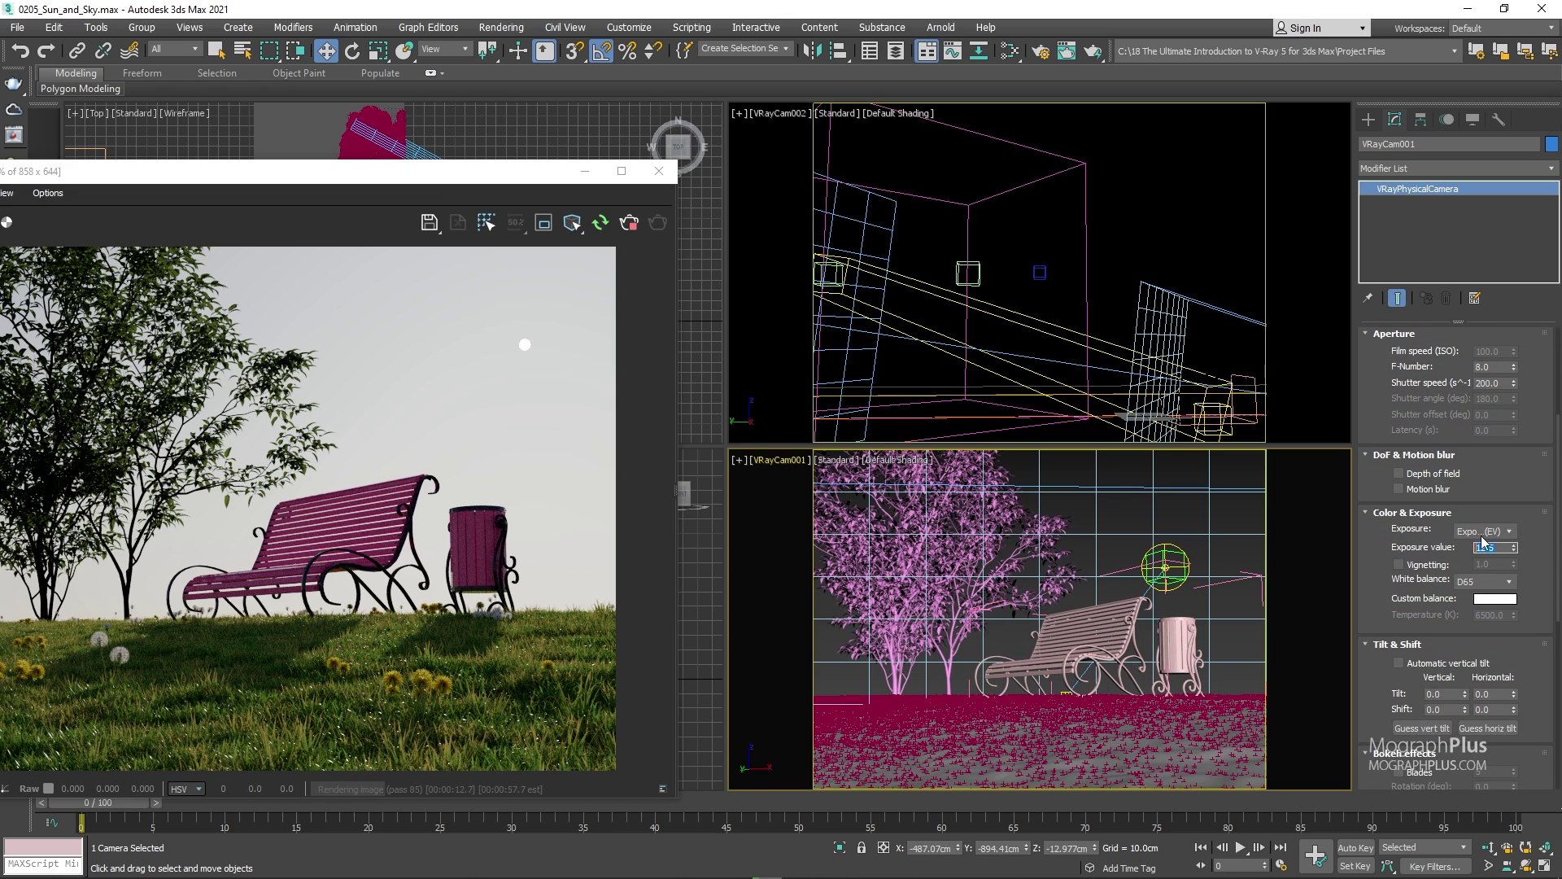
{"action": "left_click", "coordinate": [1494, 532]}
{"action": "left_click", "coordinate": [1496, 568]}
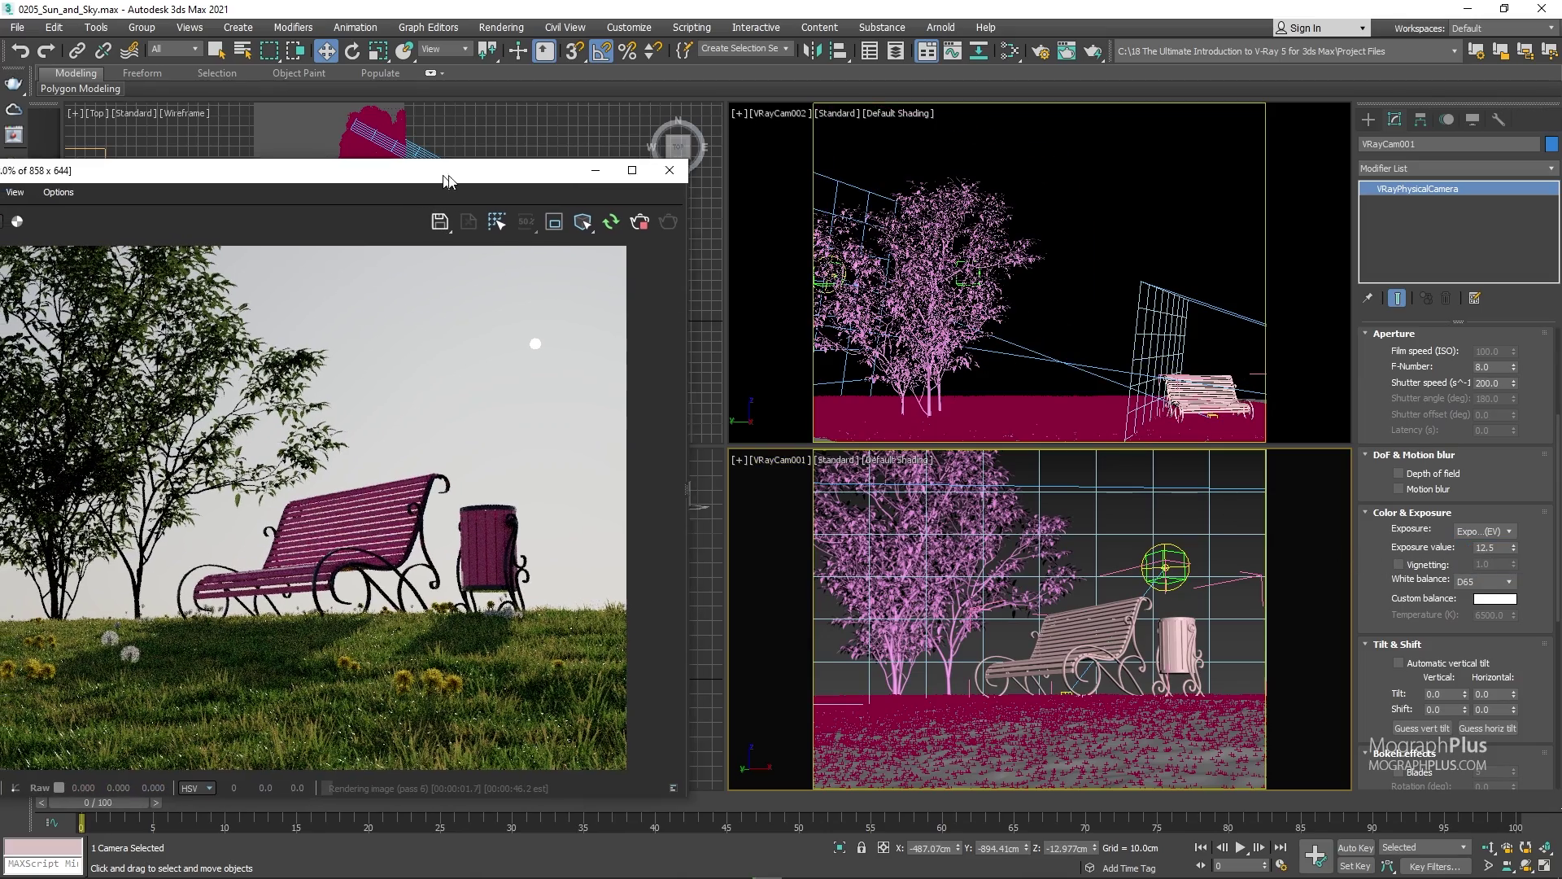
Move the frame buffer to the screen centre and select the VRaySun instead of the camera
{"action": "left_click_drag", "start_coordinate": [435, 174], "coordinate": [1091, 171]}
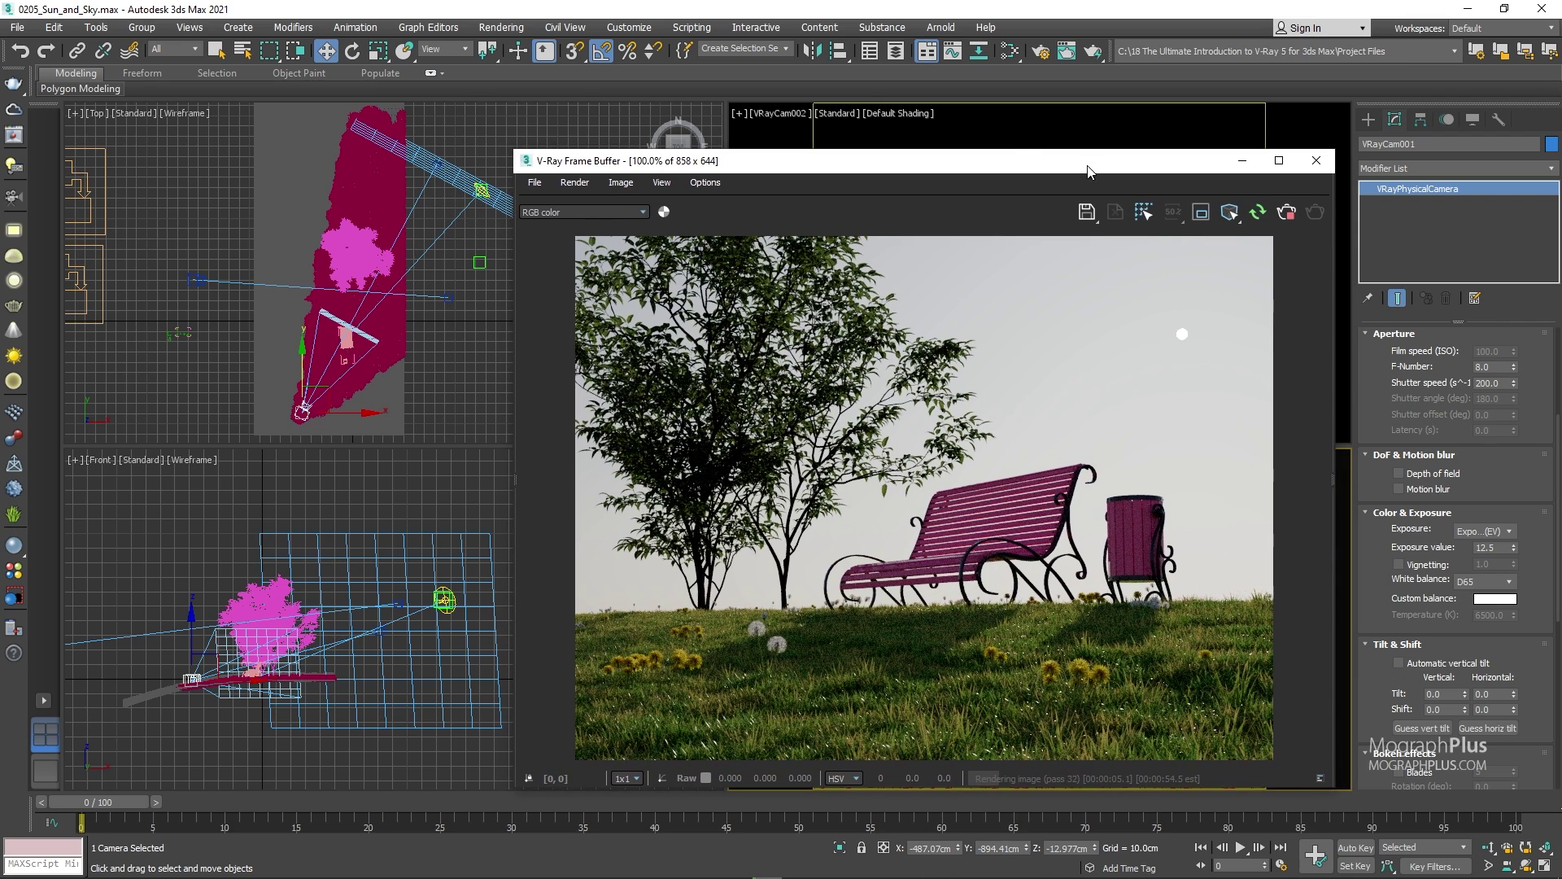
{"action": "left_click", "coordinate": [393, 503]}
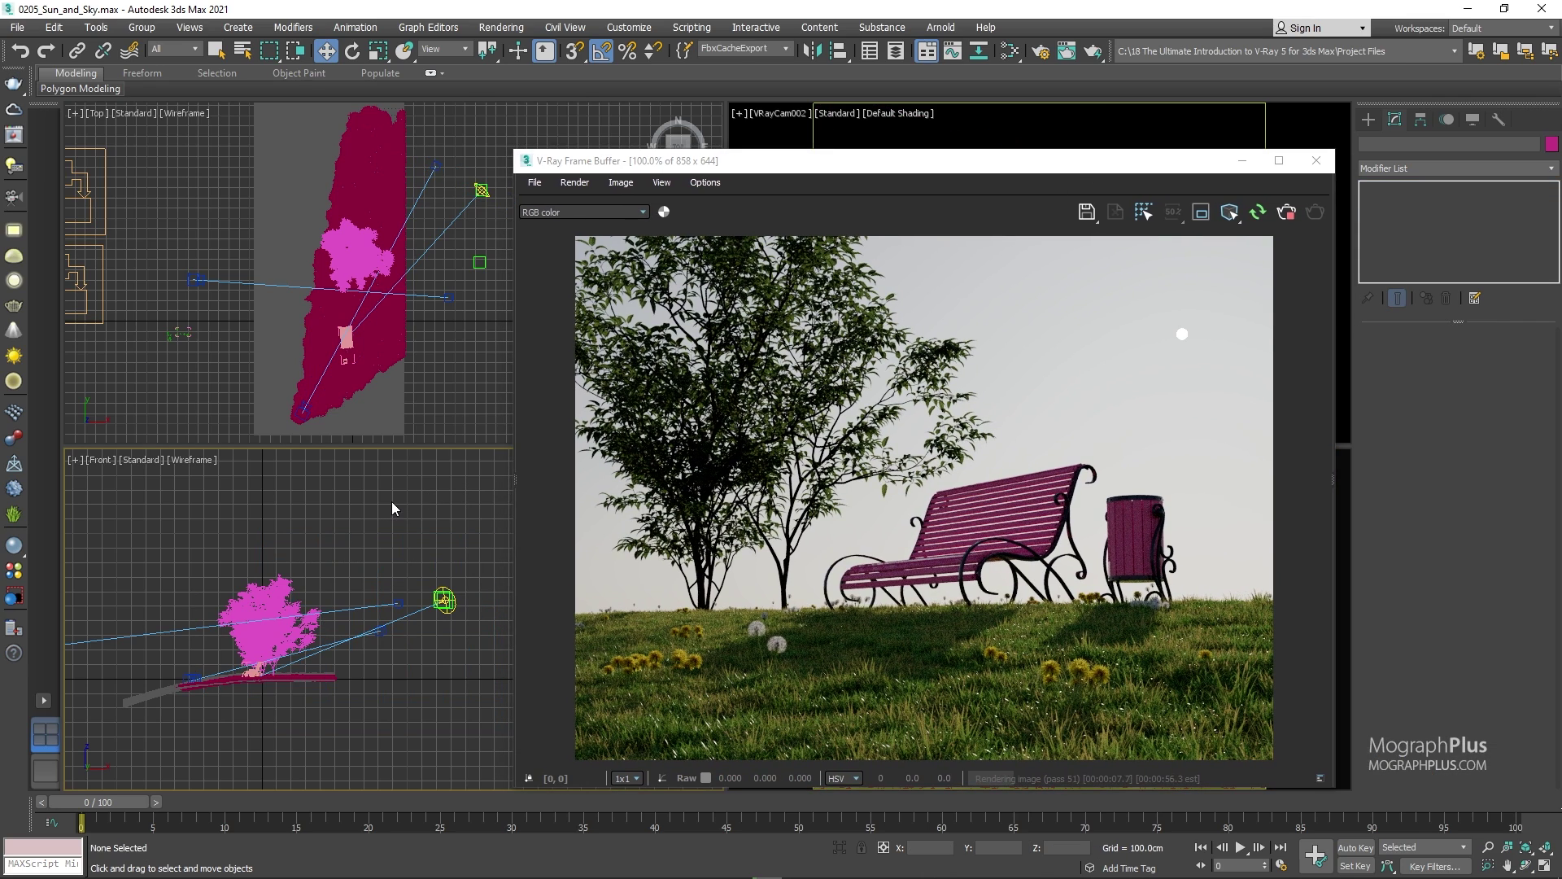
{"action": "left_click", "coordinate": [444, 600]}
{"action": "scroll", "coordinate": [443, 601], "scroll_direction": "up", "scroll_amount": 4}
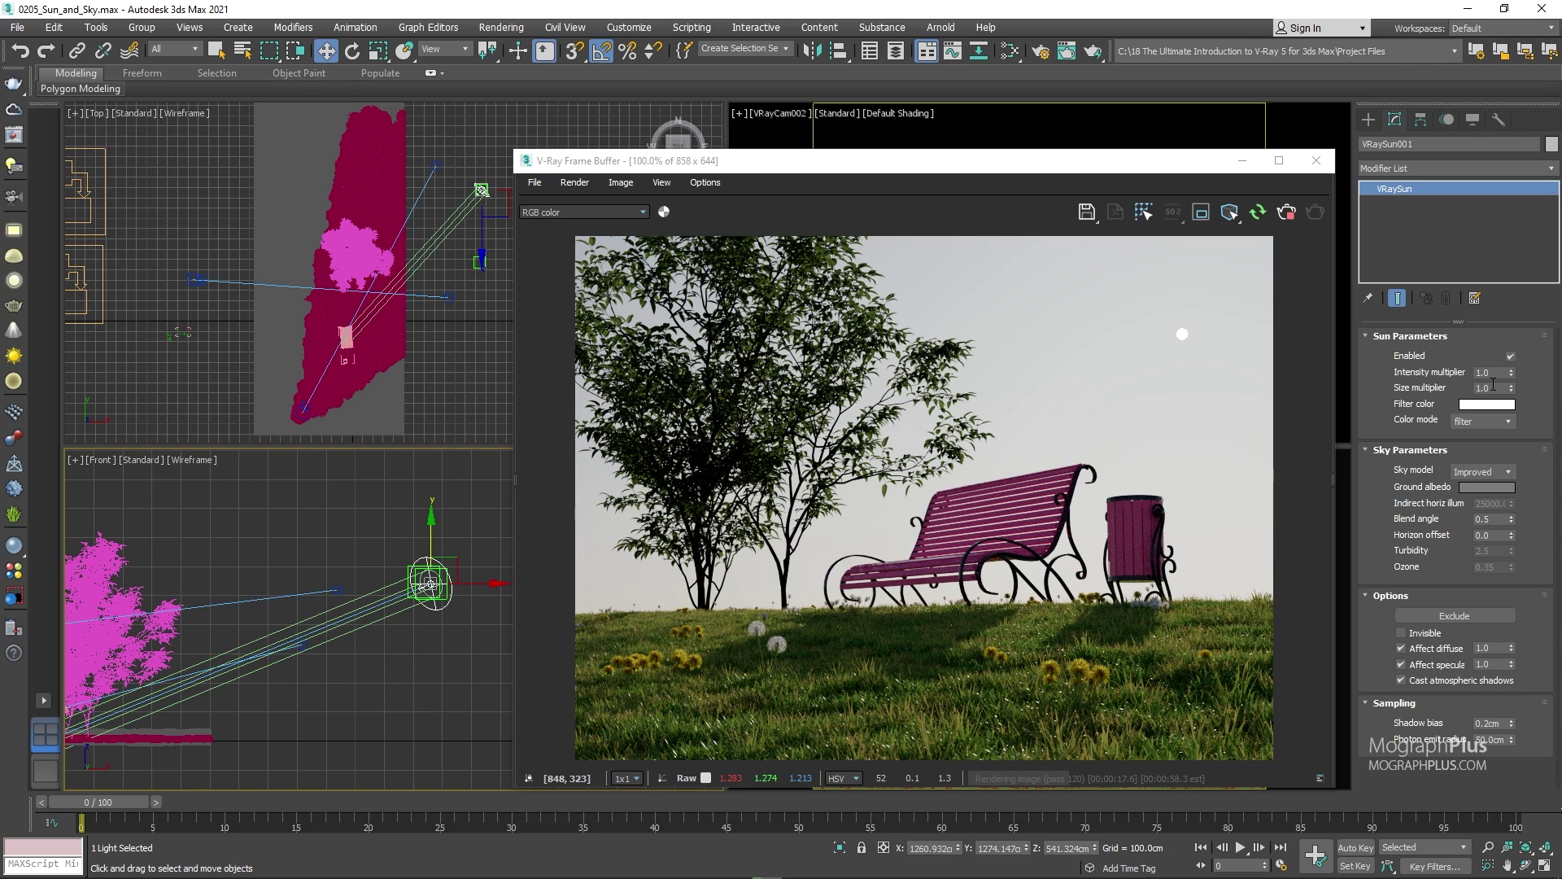
{"action": "left_click", "coordinate": [1504, 388]}
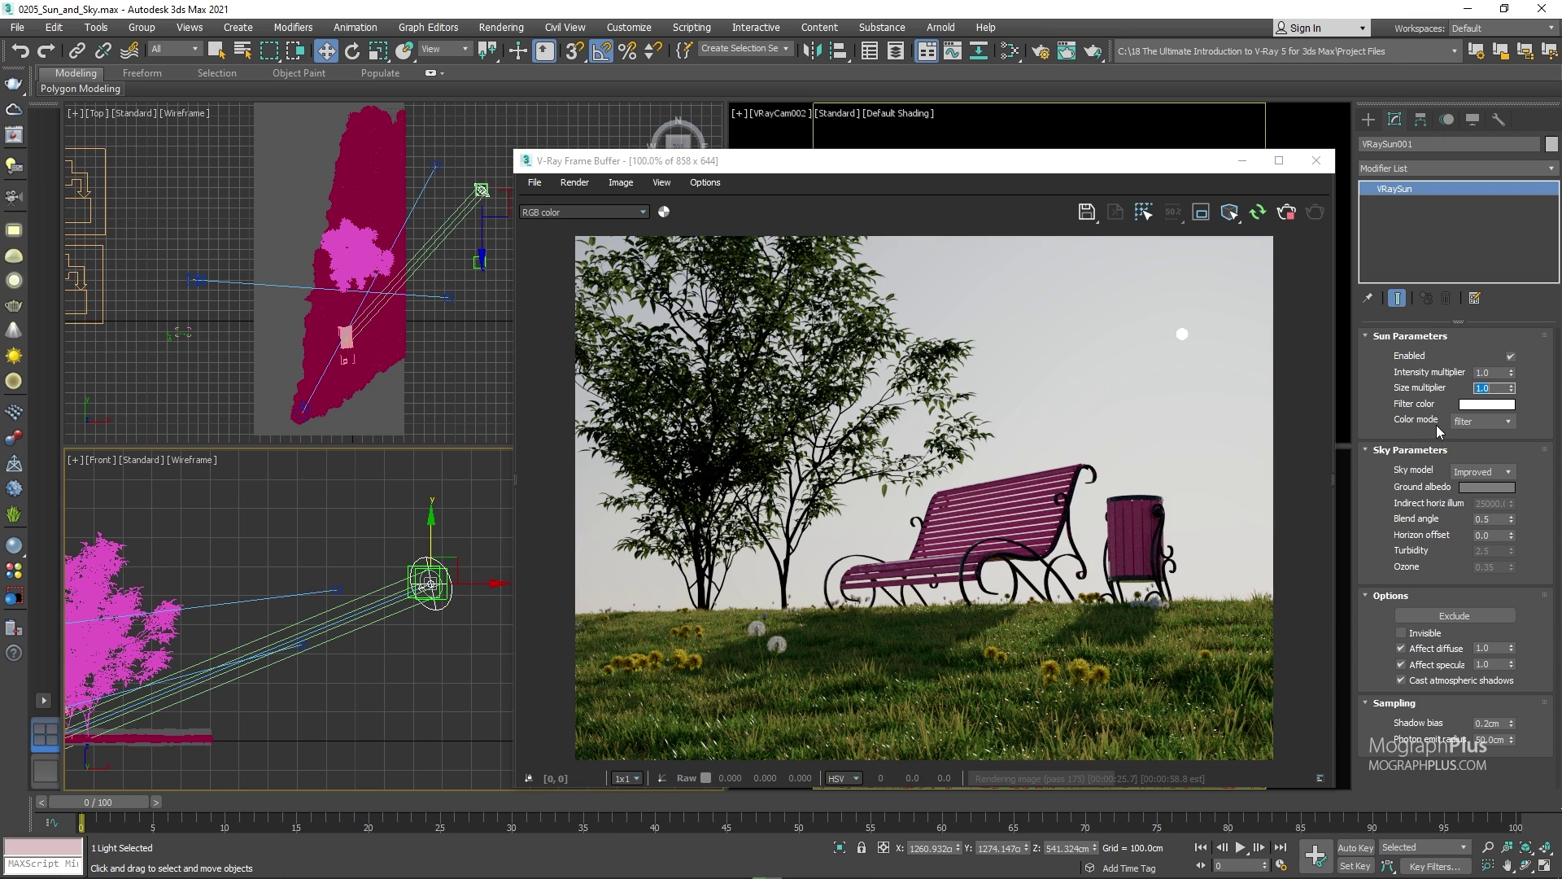
{"action": "type", "text": "5"}
{"action": "key", "text": "Return"}
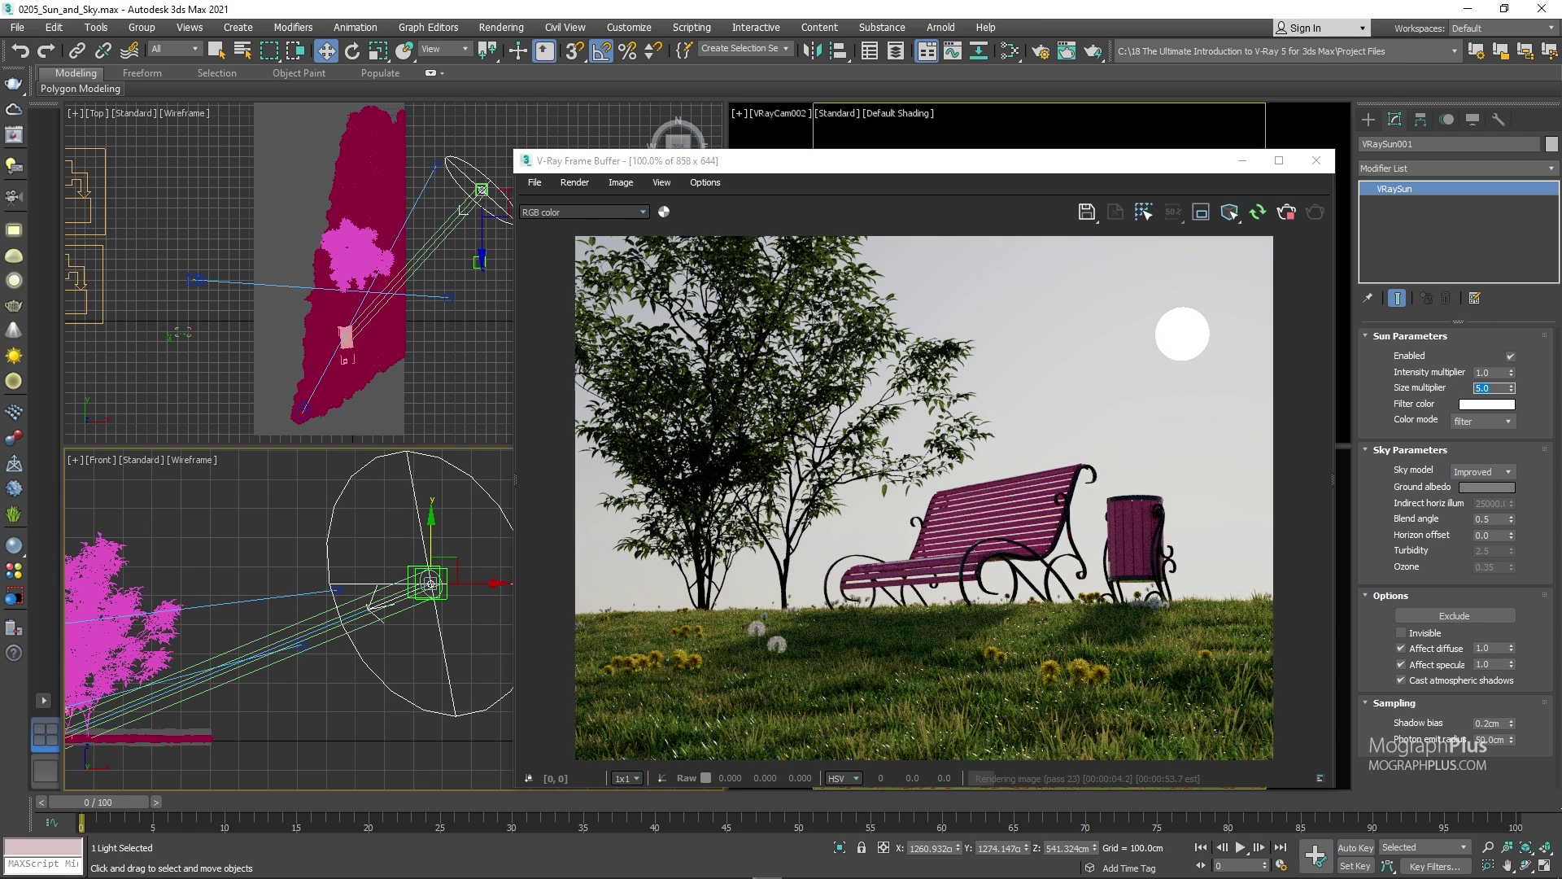
{"action": "type", "text": "10"}
{"action": "key", "text": "Return"}
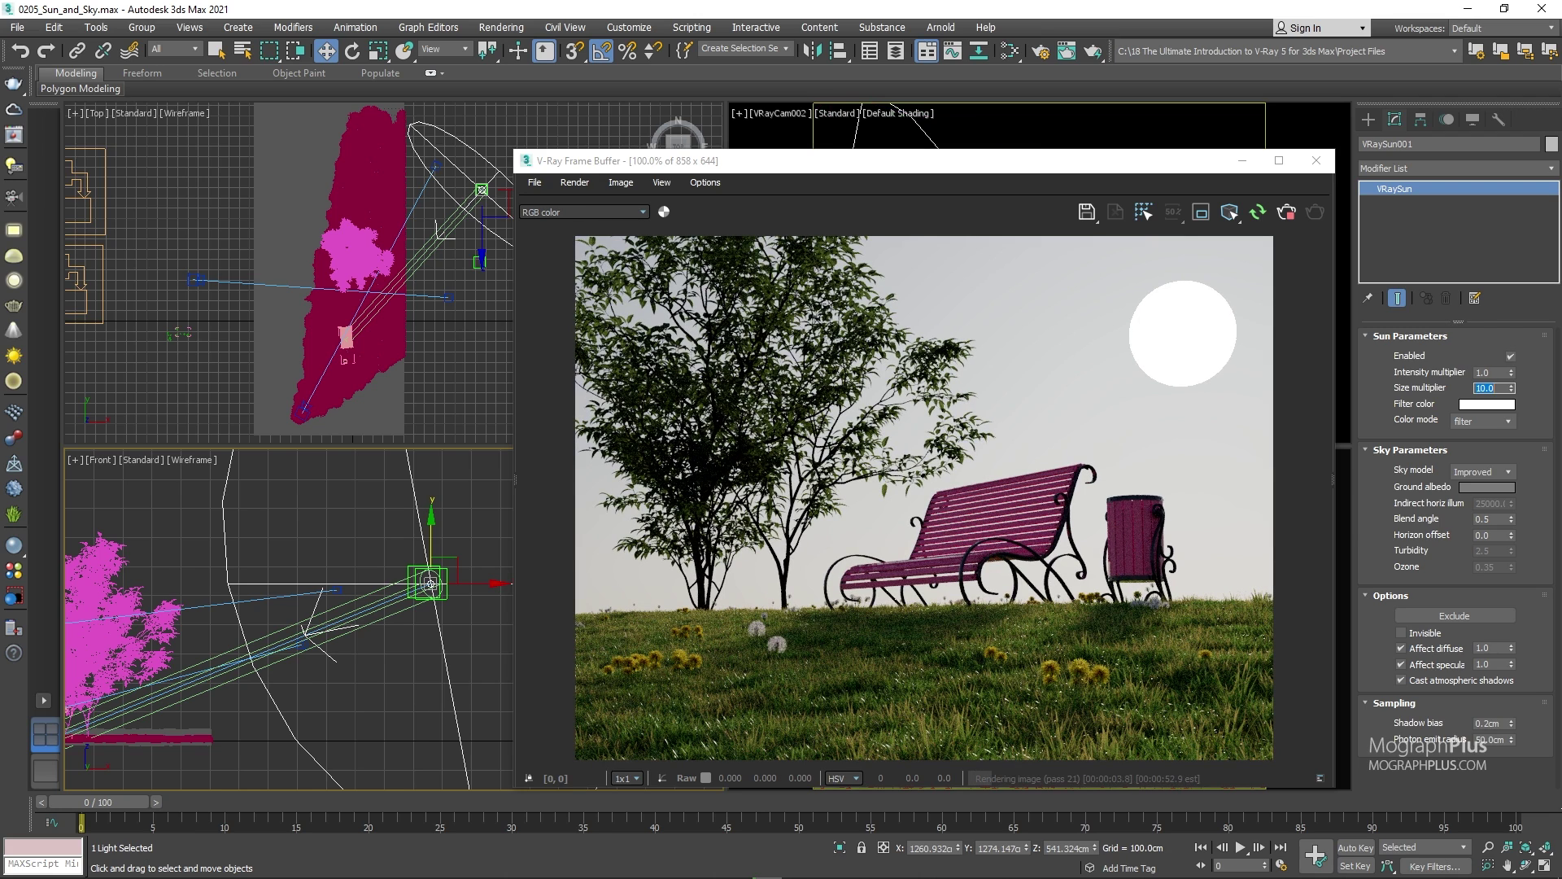
{"action": "type", "text": "20"}
{"action": "key", "text": "Return"}
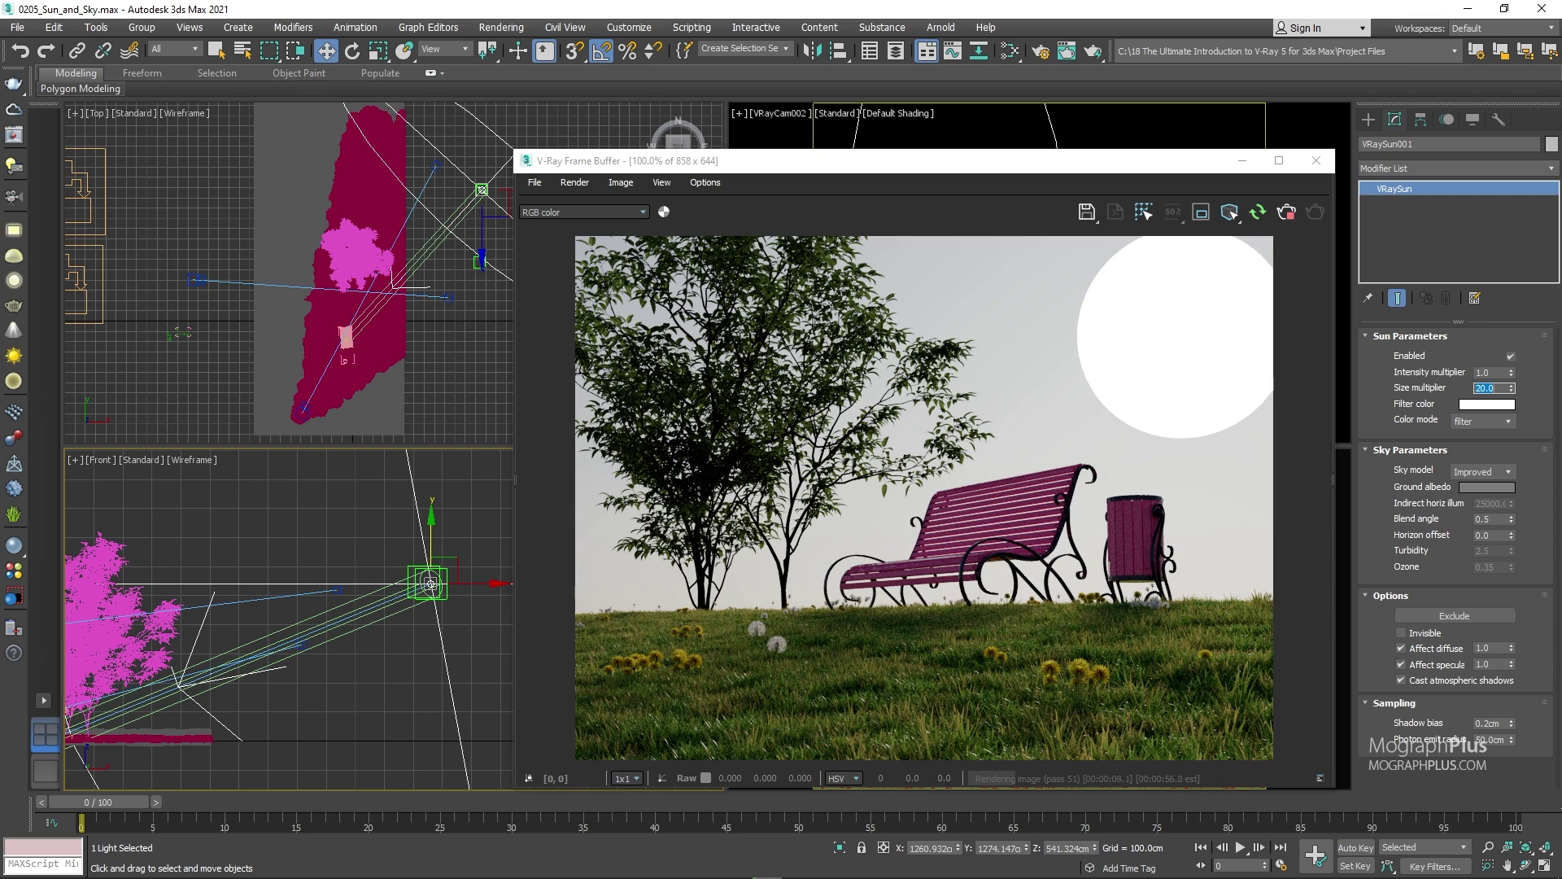
{"action": "type", "text": "1"}
{"action": "key", "text": "Return"}
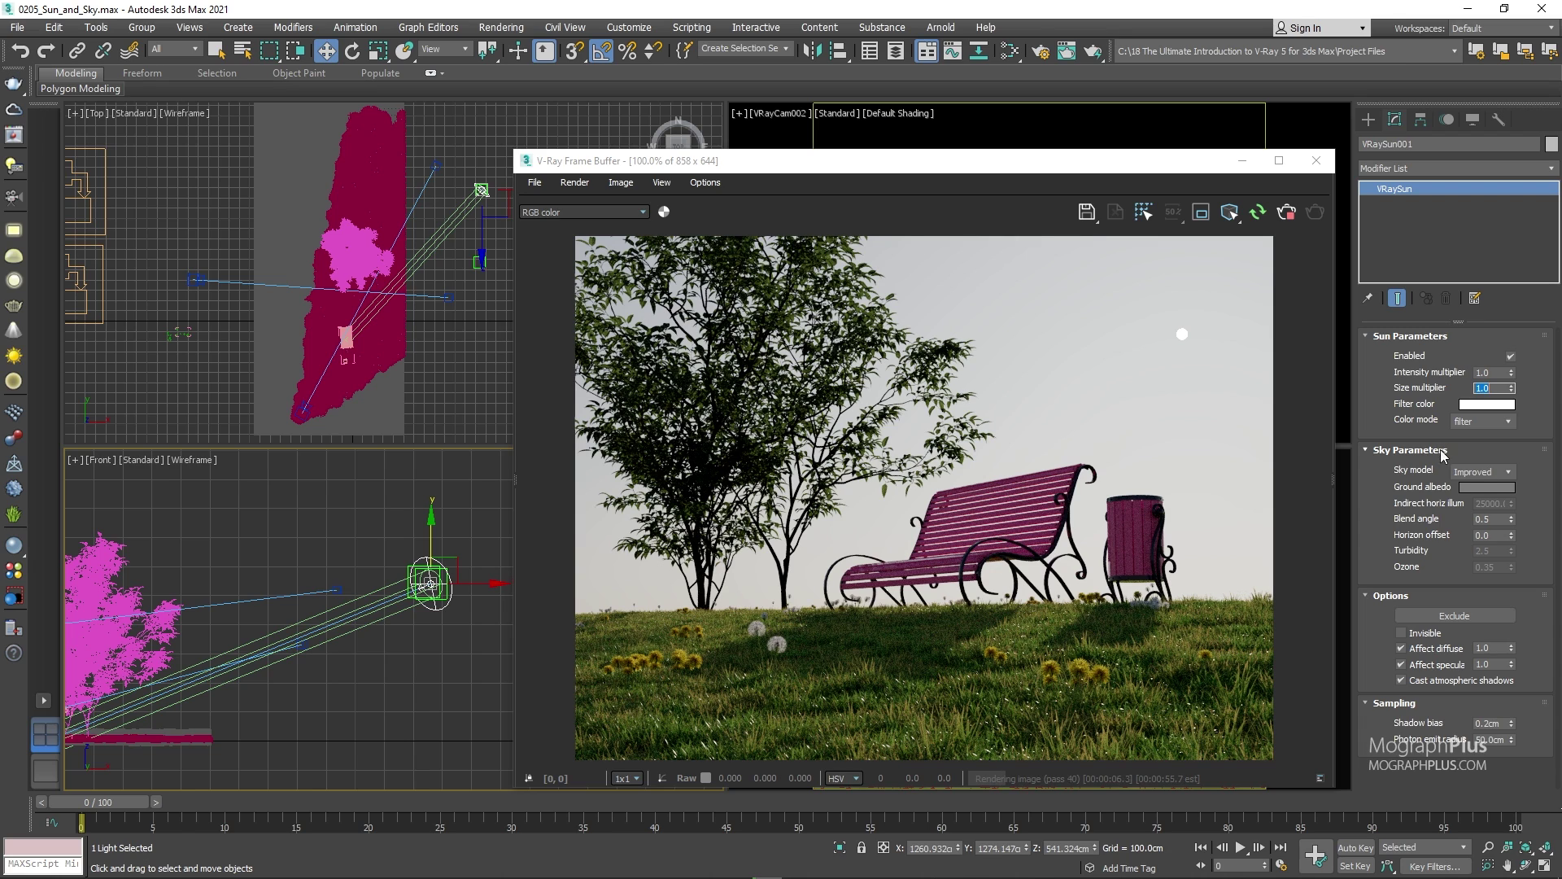
Tint the sun's filter colour magenta in the Color Selector
{"action": "left_click", "coordinate": [1496, 405]}
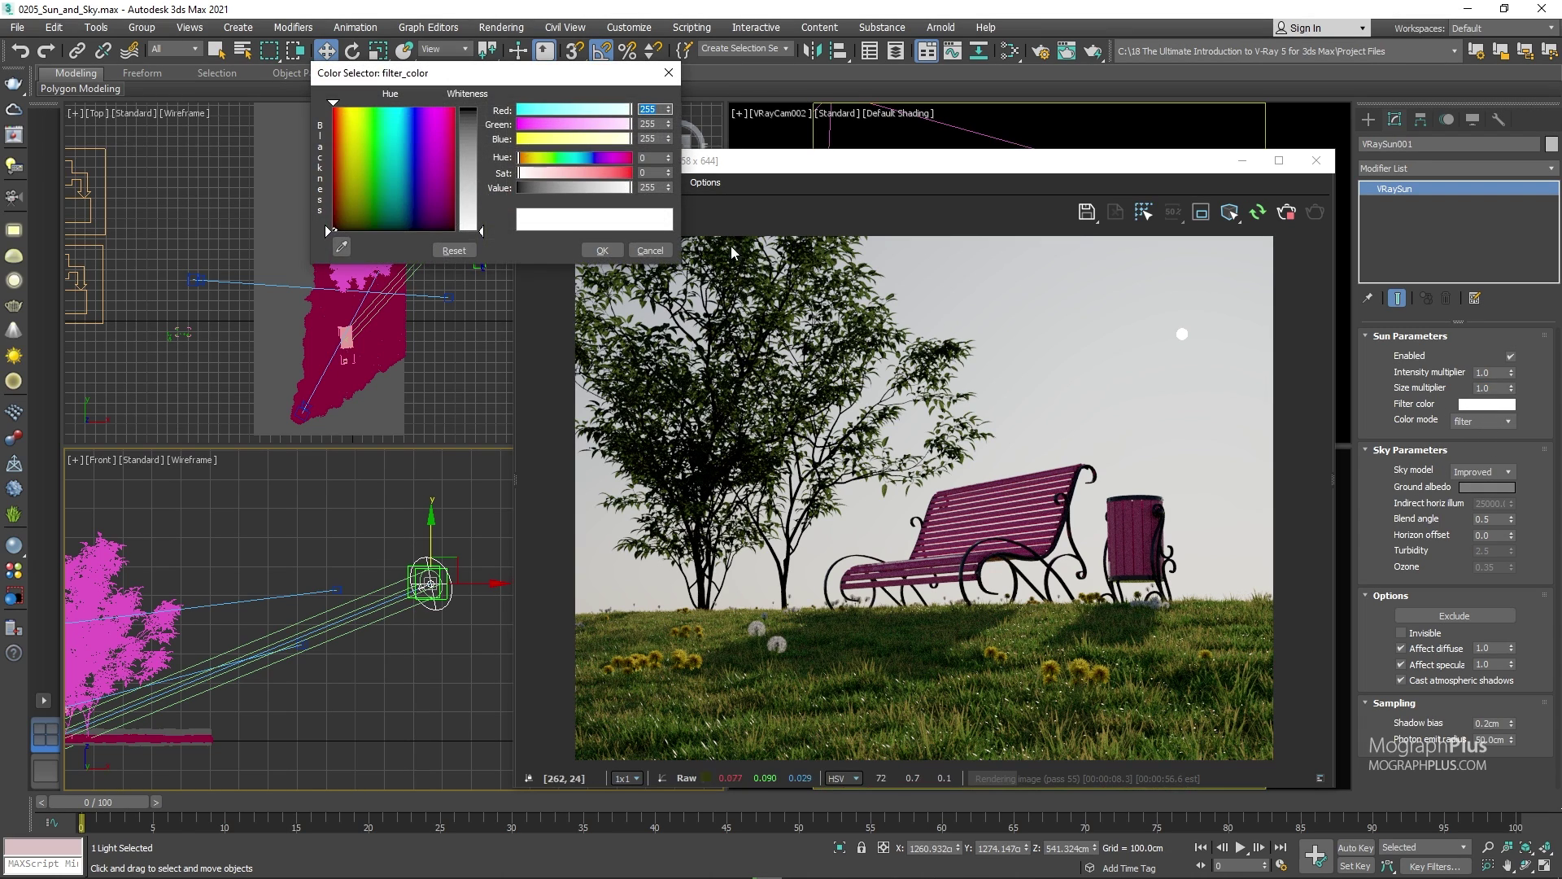
{"action": "left_click_drag", "start_coordinate": [517, 77], "coordinate": [611, 500]}
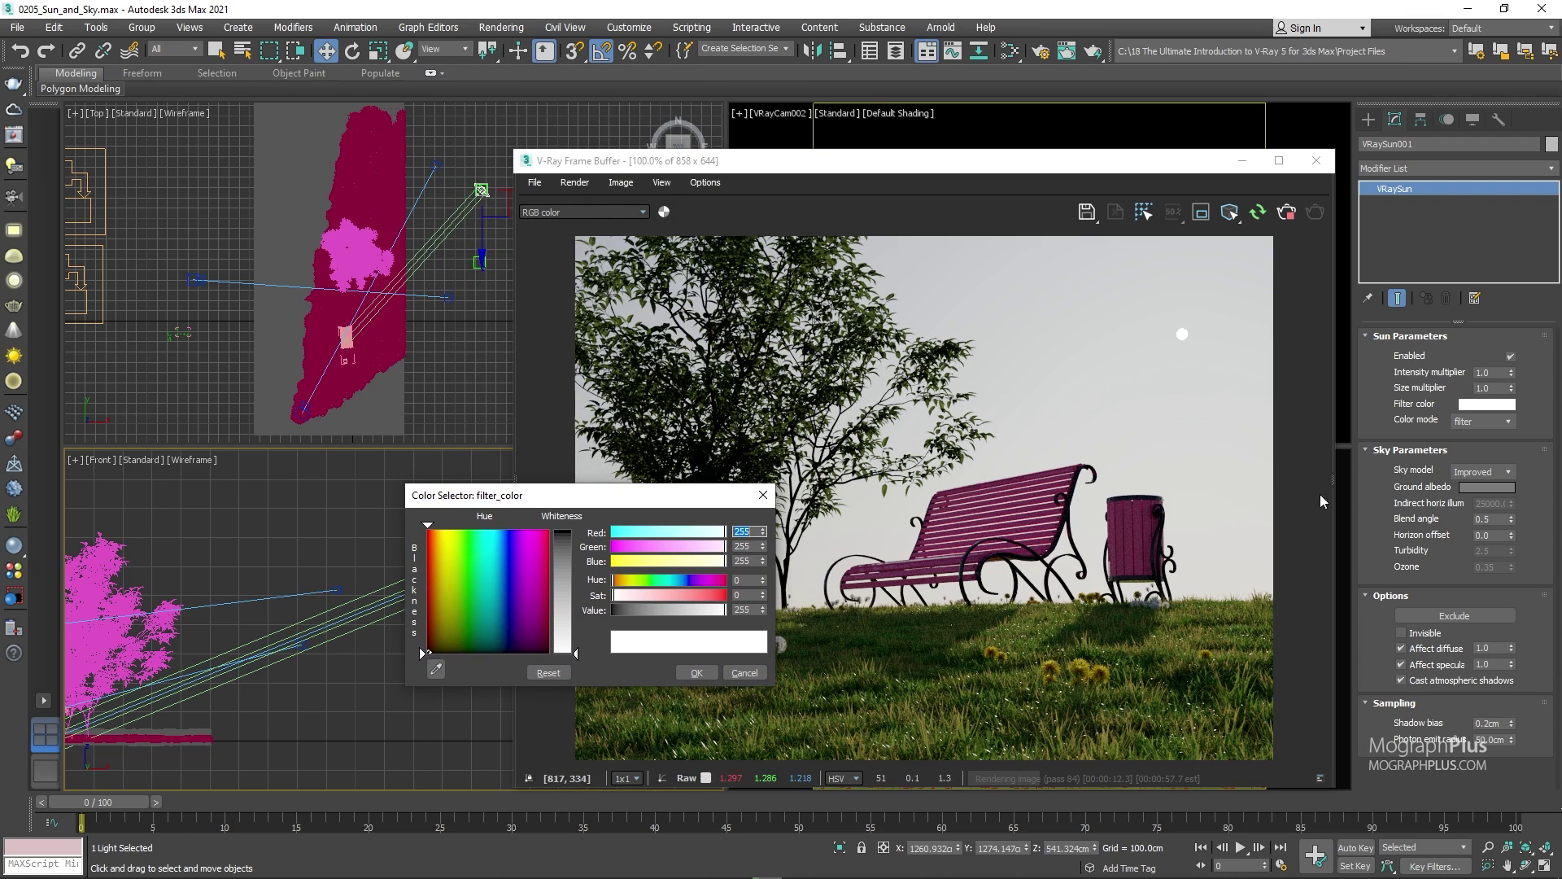
{"action": "left_click", "coordinate": [1076, 502]}
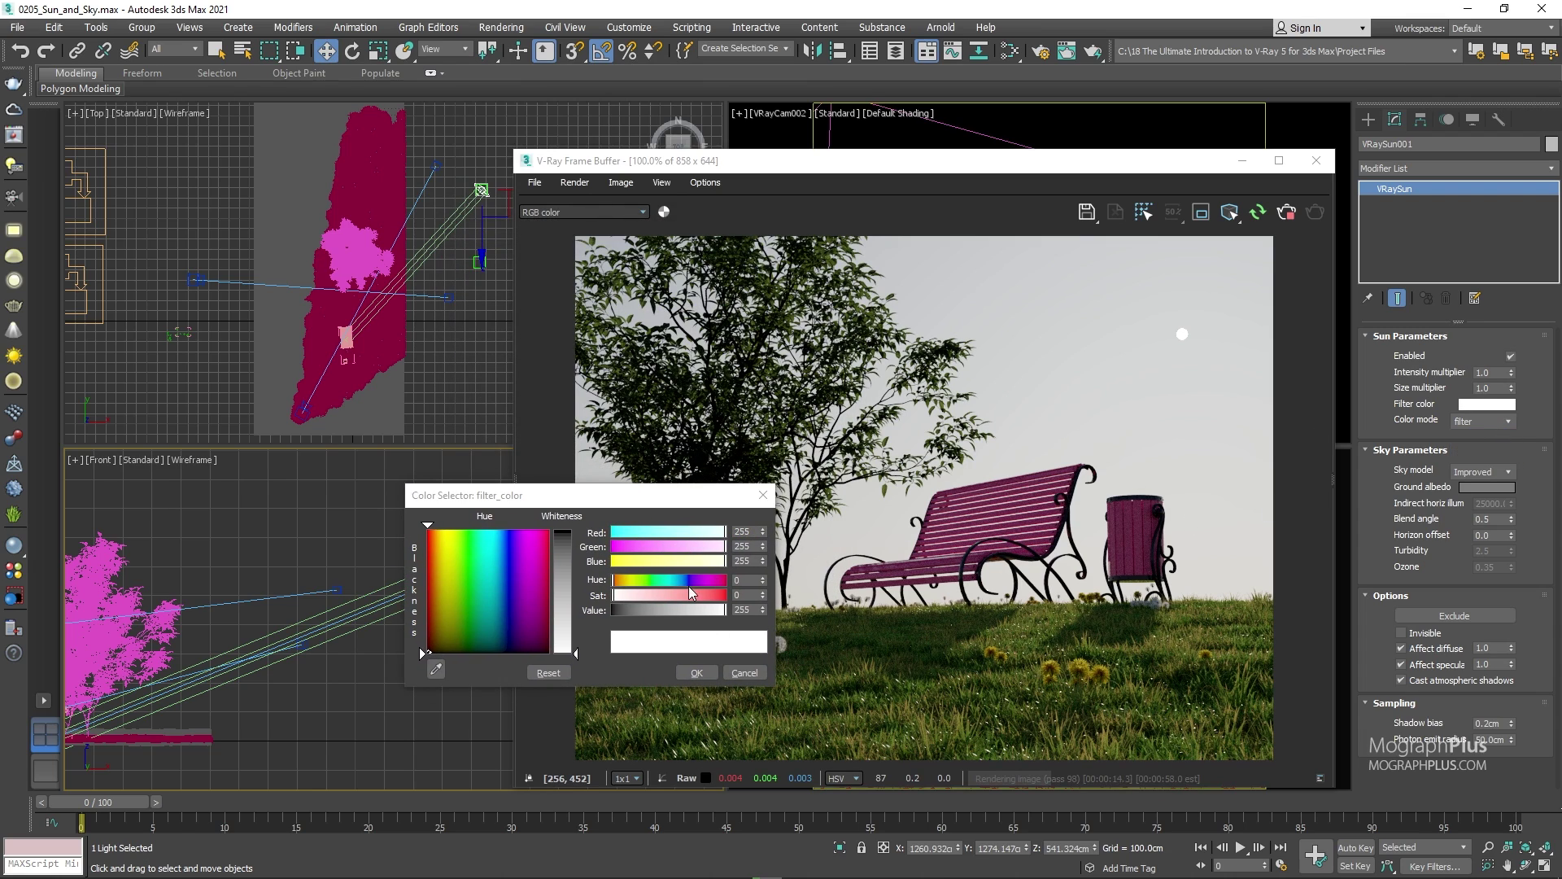
{"action": "left_click_drag", "start_coordinate": [706, 579], "coordinate": [714, 579]}
{"action": "left_click", "coordinate": [720, 596]}
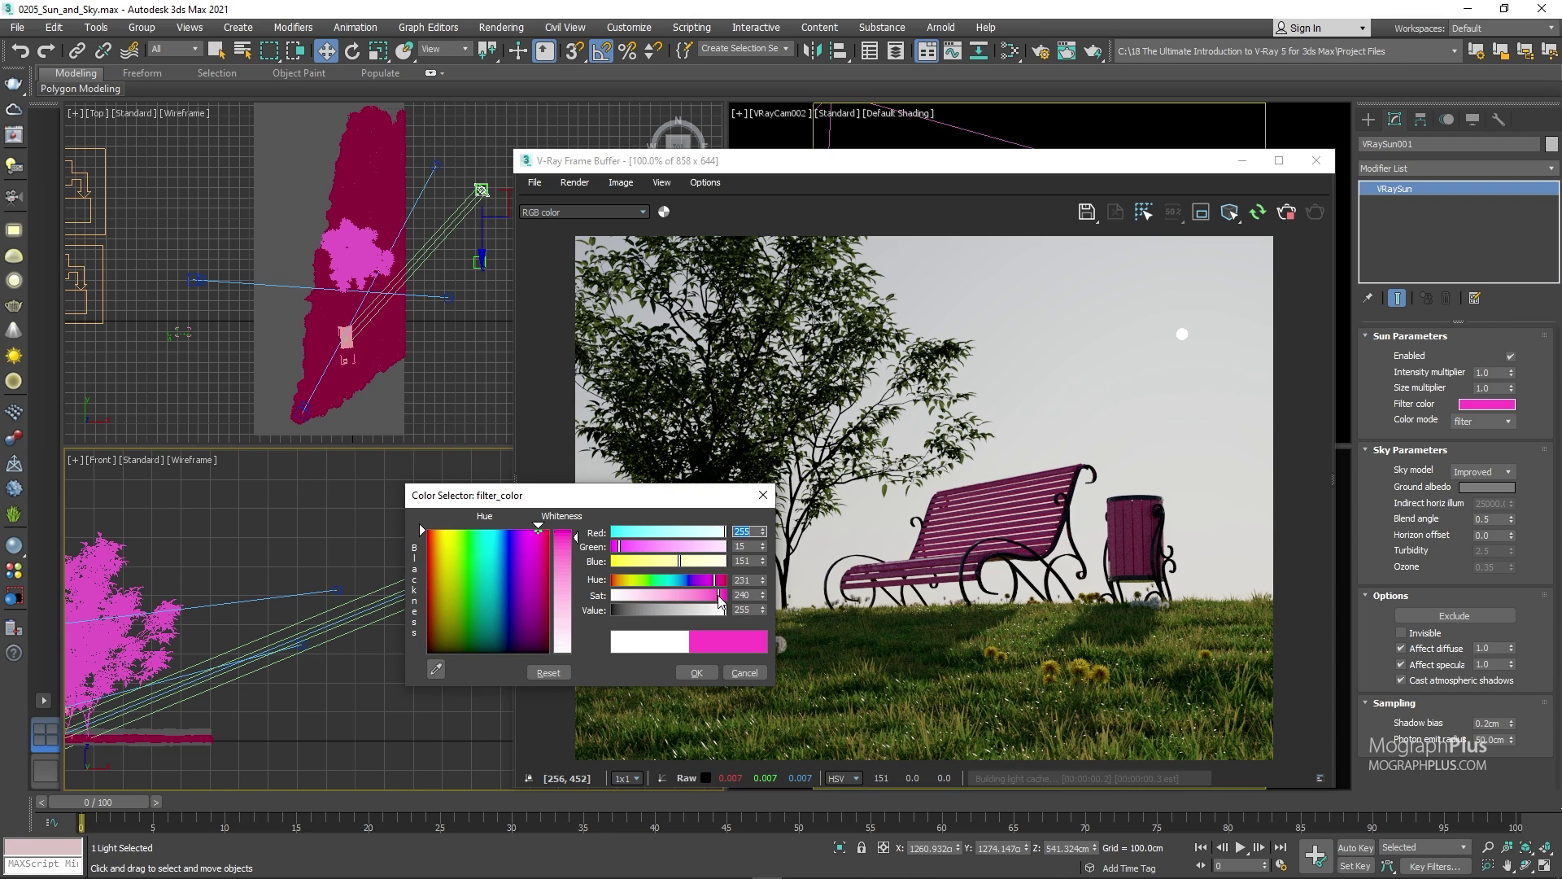
{"action": "left_click", "coordinate": [717, 581]}
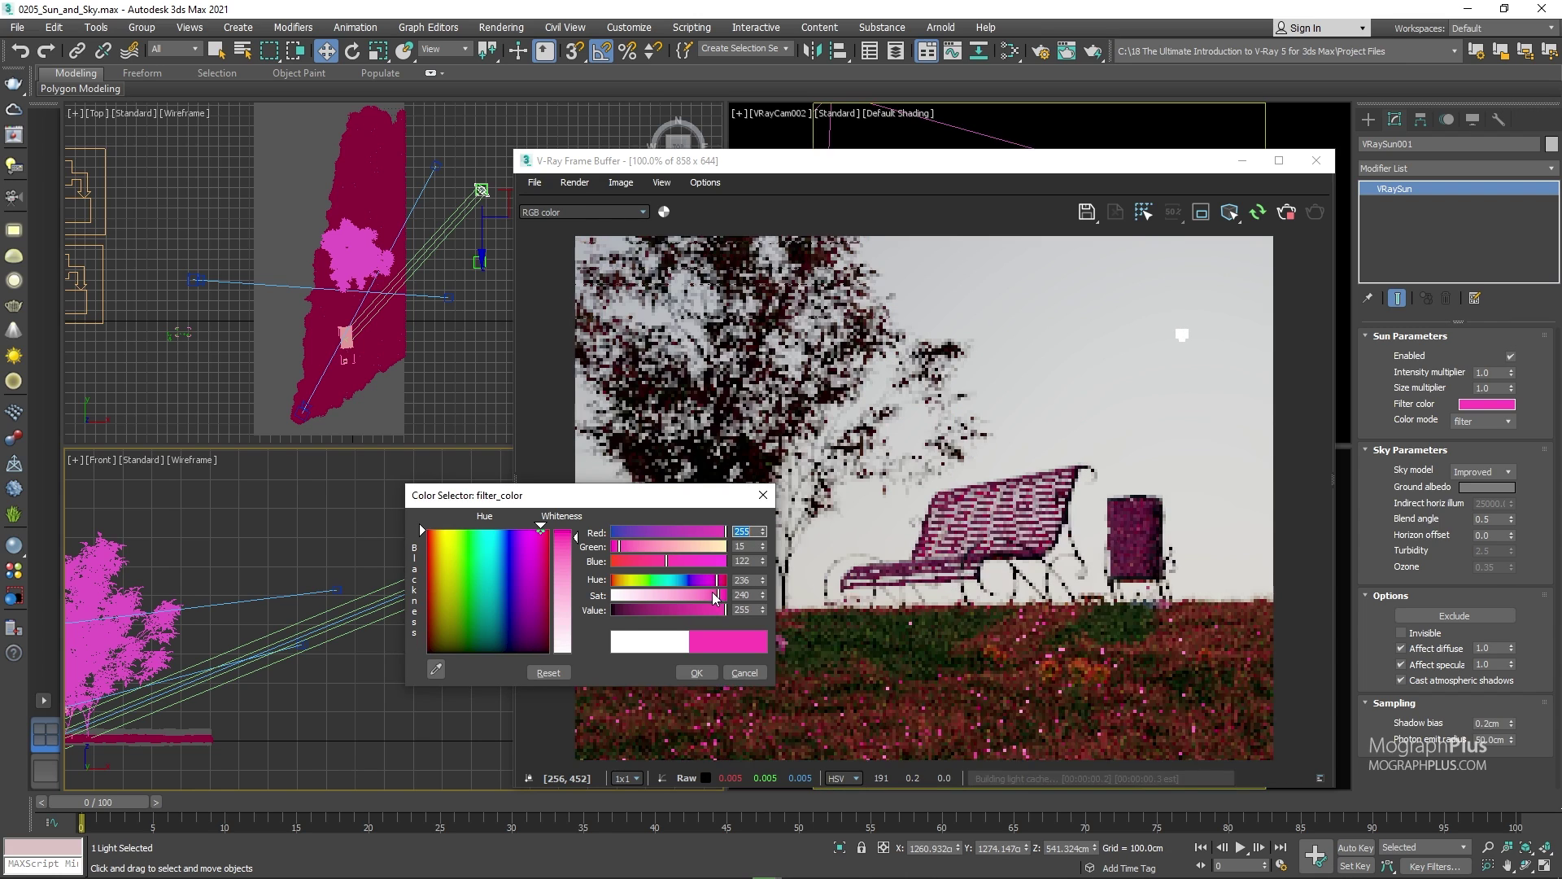
{"action": "left_click_drag", "start_coordinate": [718, 584], "coordinate": [711, 587]}
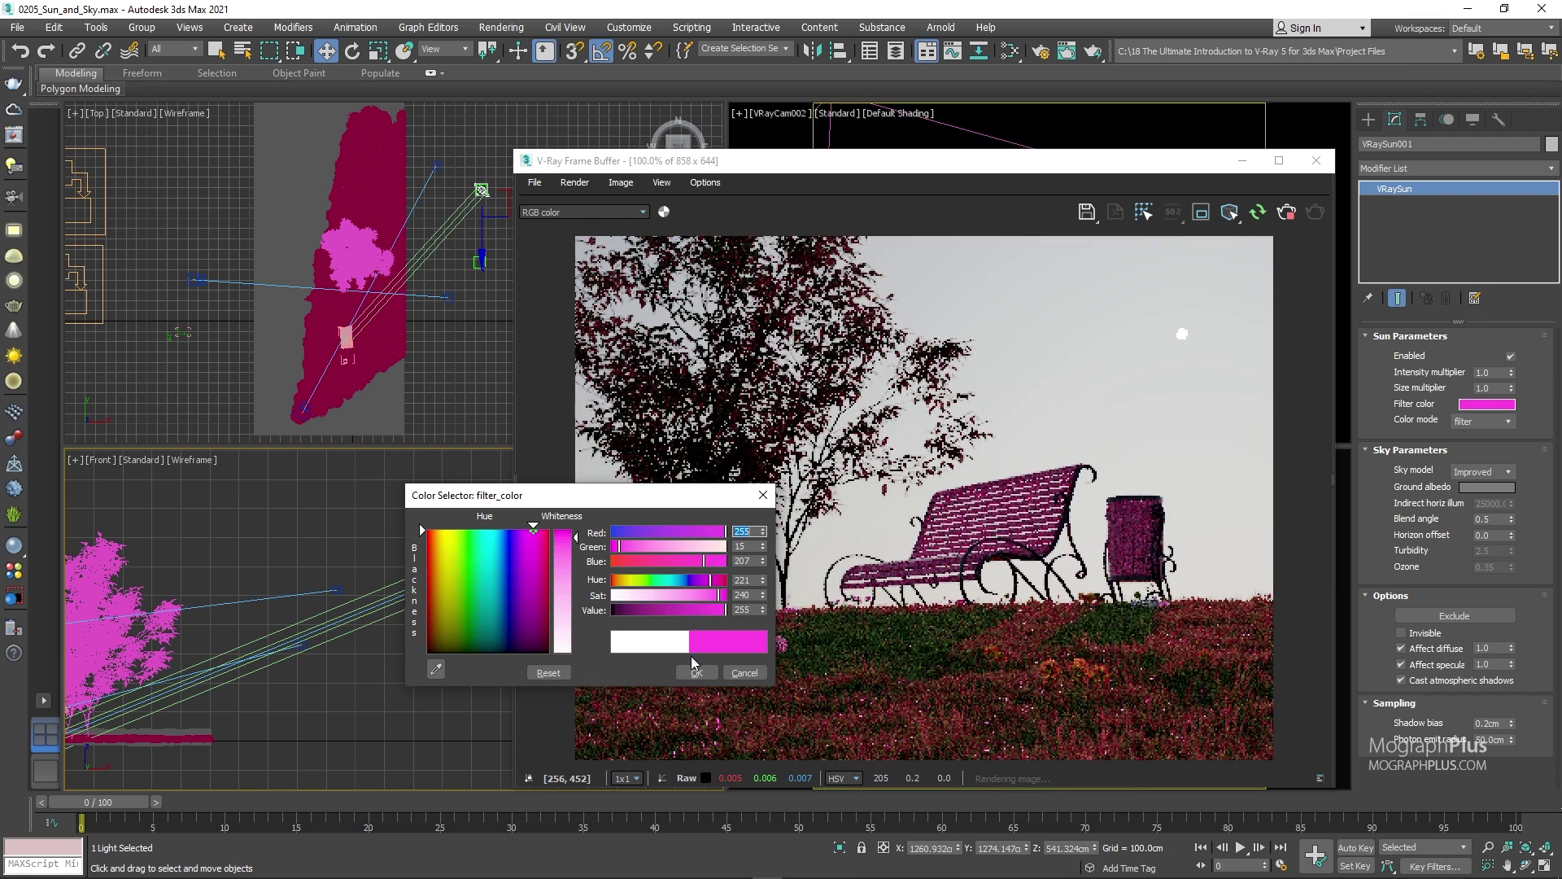
{"action": "left_click", "coordinate": [697, 673]}
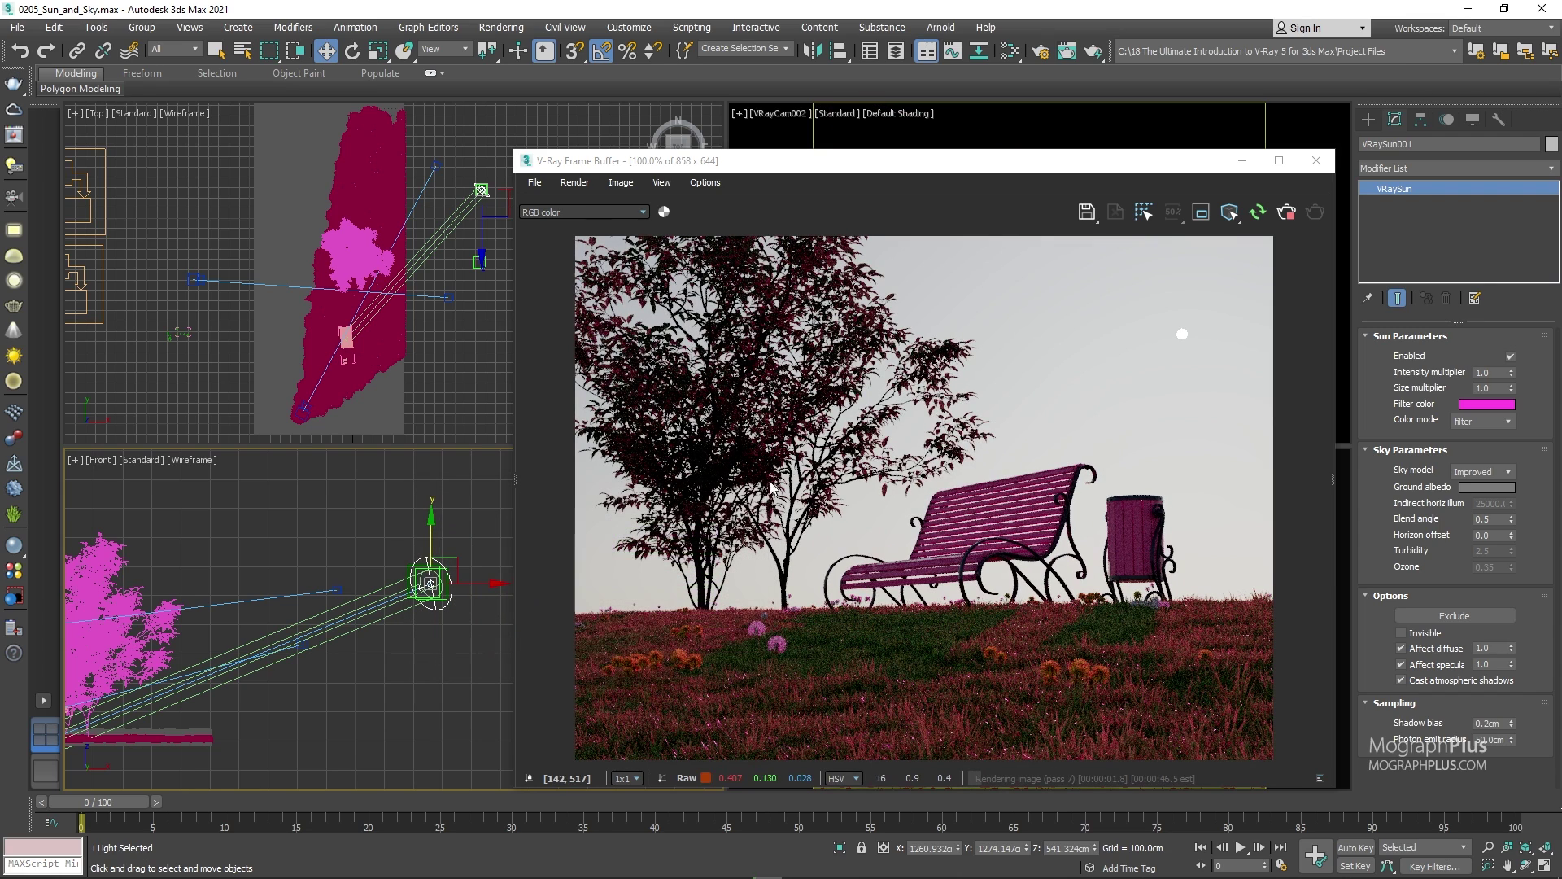
Keep the sun colour mode on Filter and reset the filter colour to pure white
{"action": "left_click", "coordinate": [1474, 422]}
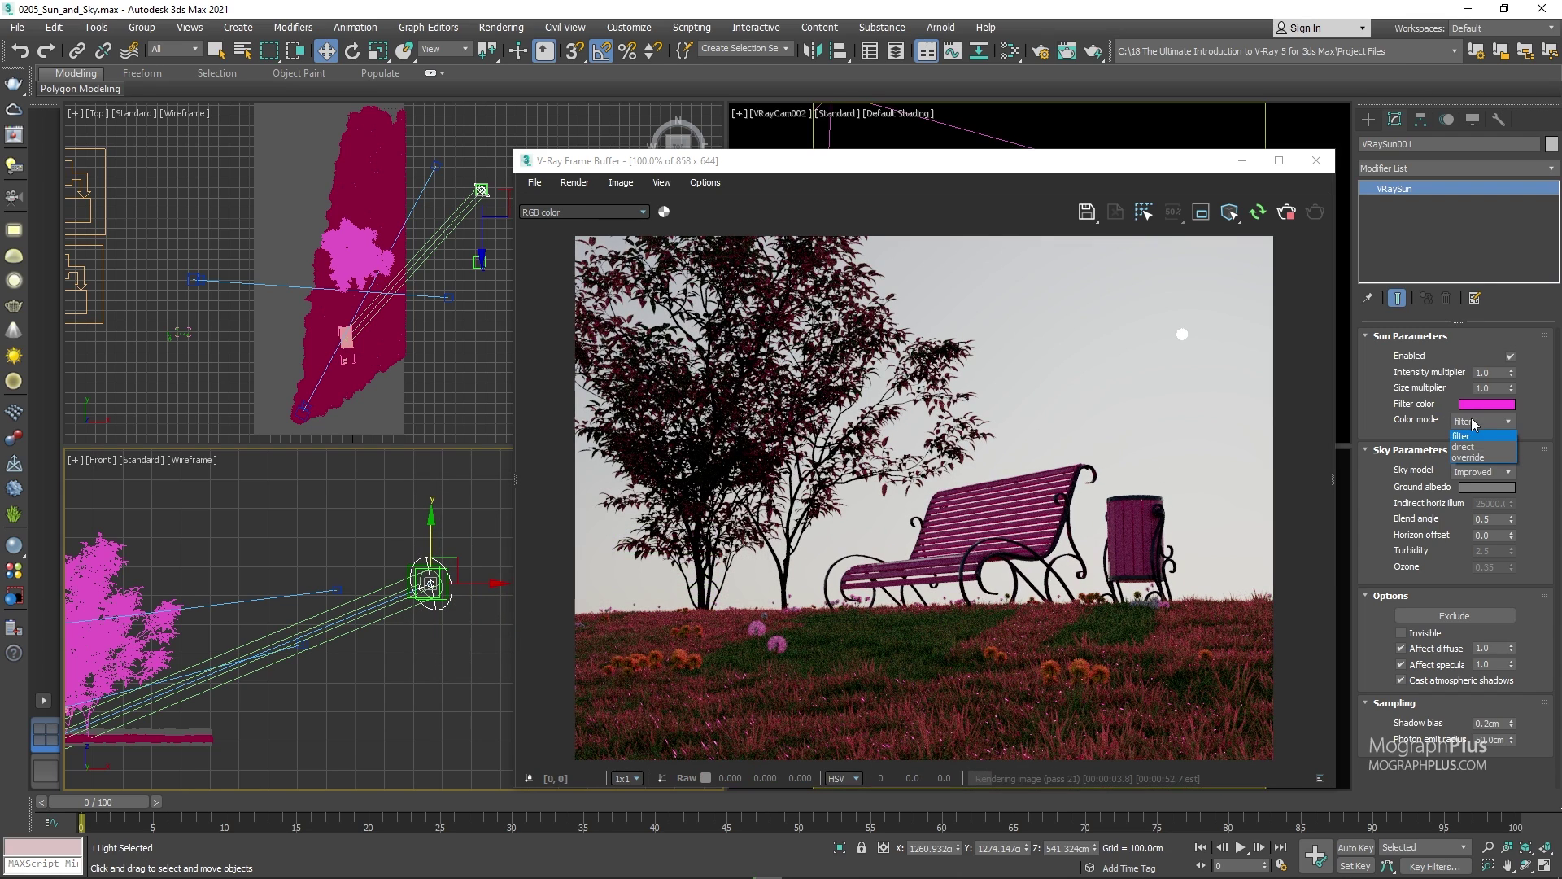
{"action": "left_click", "coordinate": [1403, 407]}
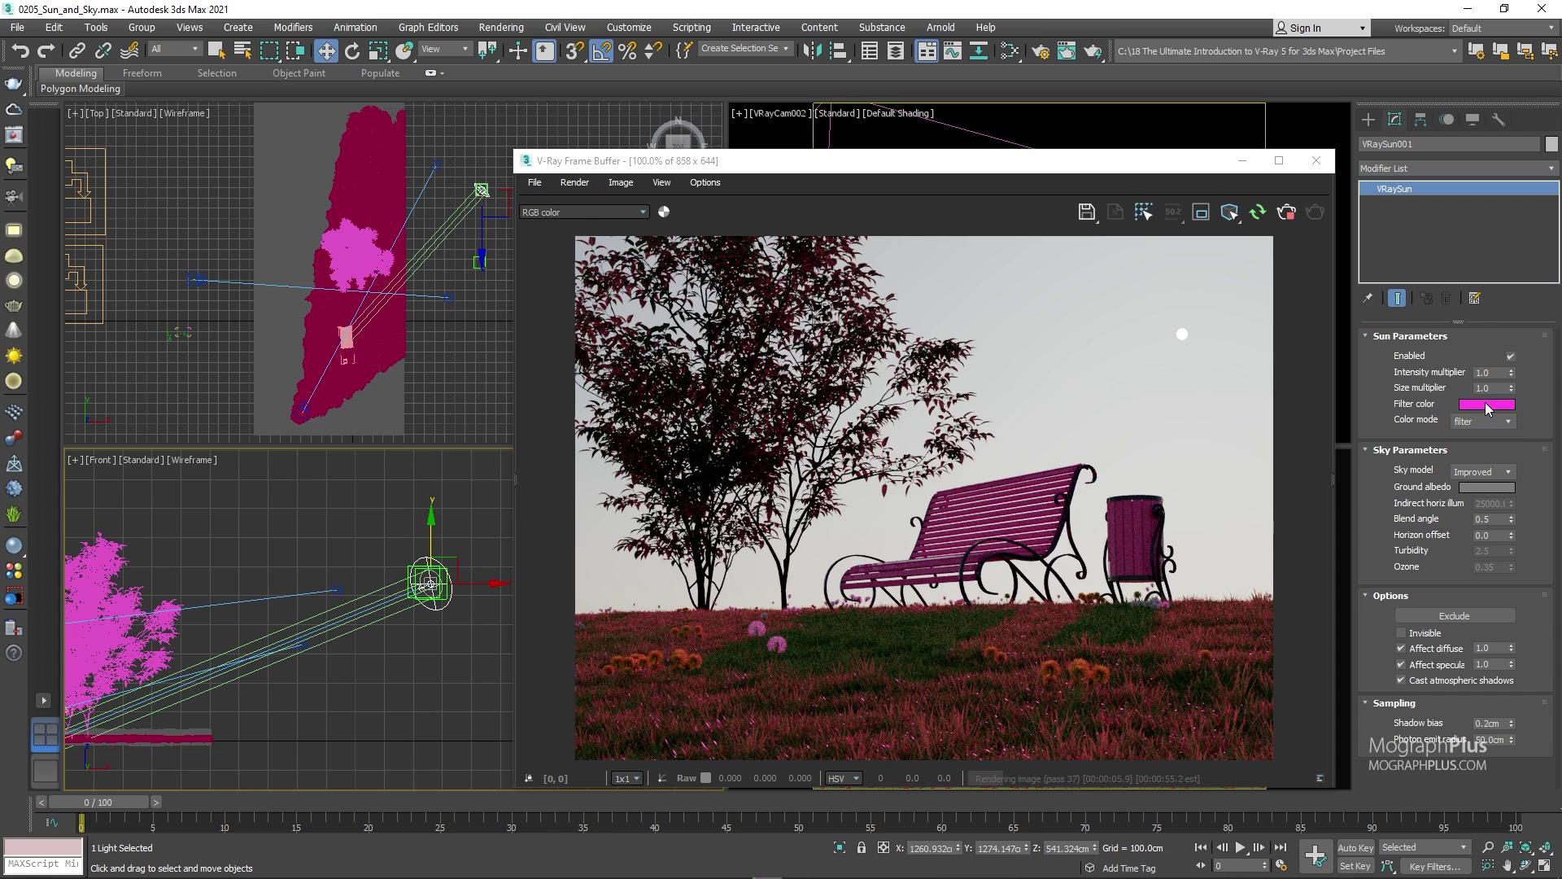
{"action": "left_click", "coordinate": [1487, 405]}
{"action": "left_click_drag", "start_coordinate": [576, 557], "coordinate": [573, 604]}
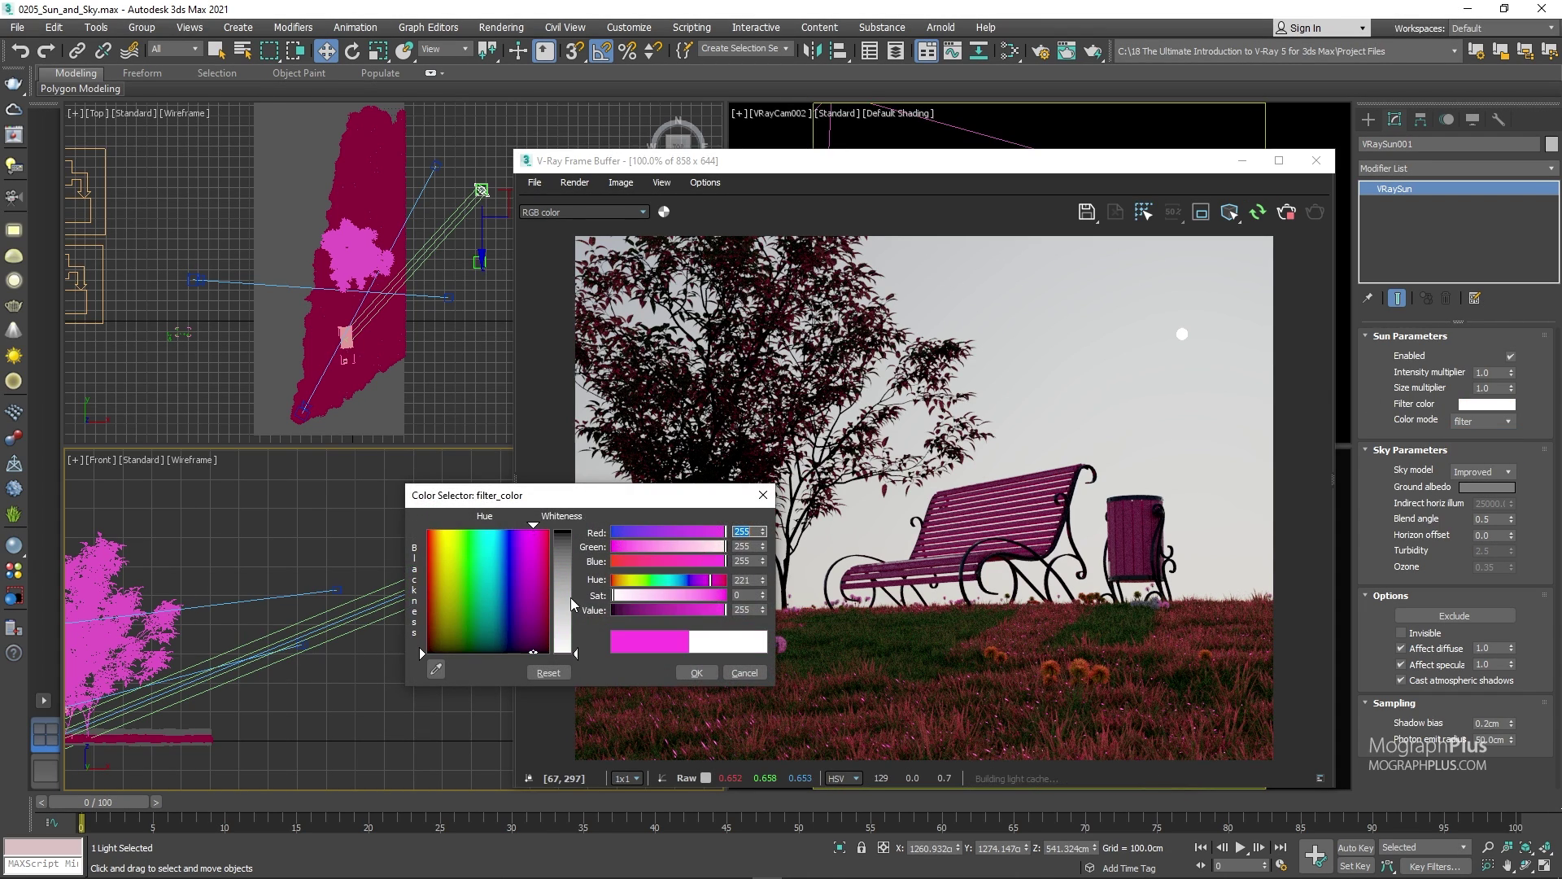
{"action": "left_click", "coordinate": [697, 672]}
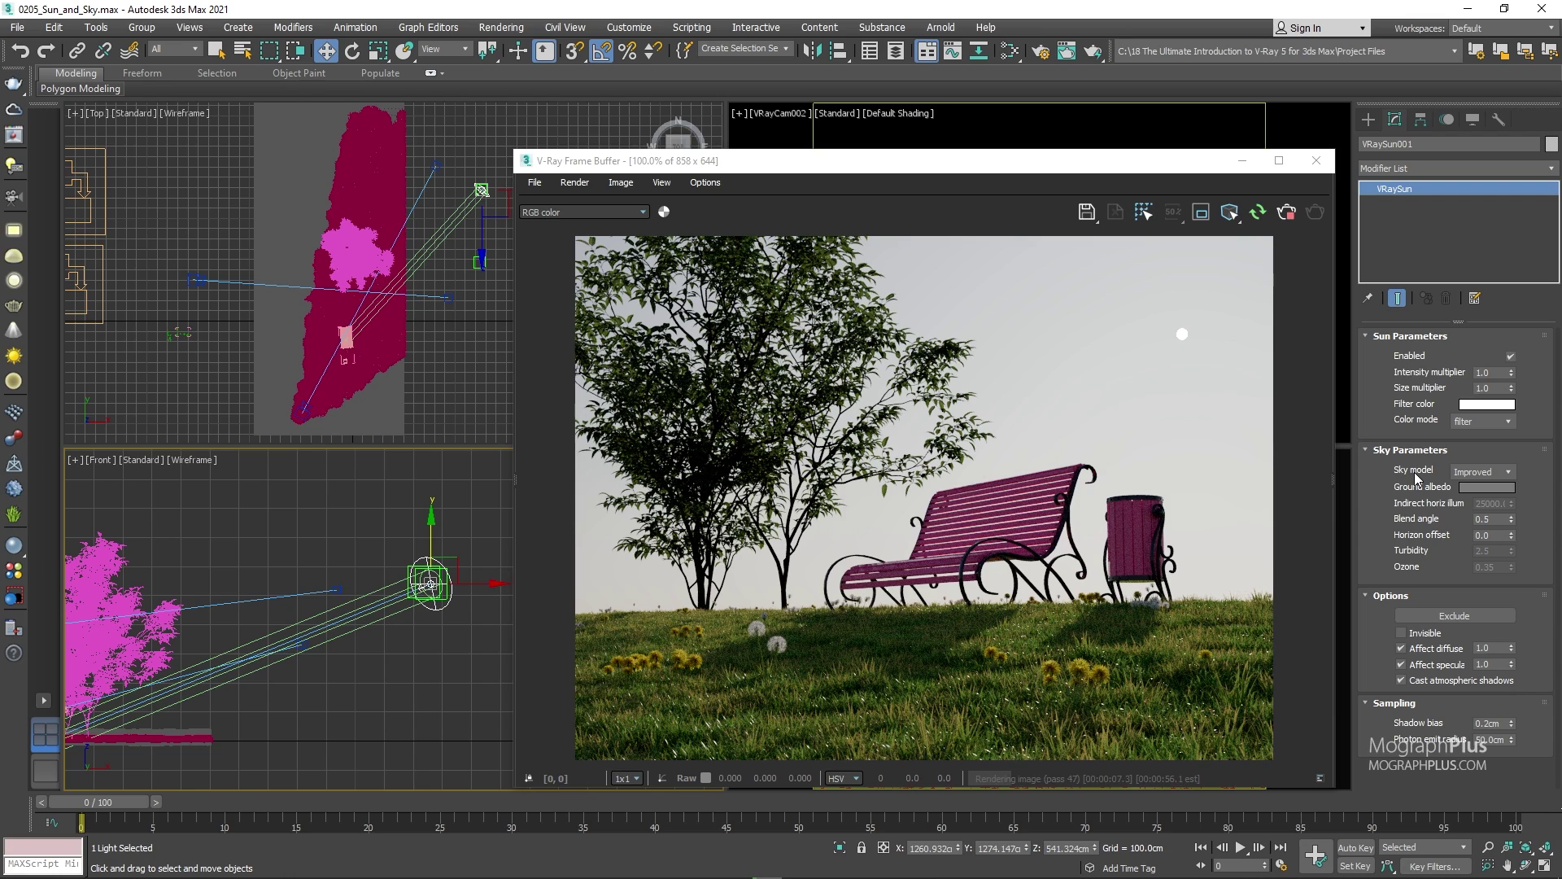
Stop the render, close the frame buffer and make the VRayCam002 viewport active
{"action": "left_click", "coordinate": [1287, 211]}
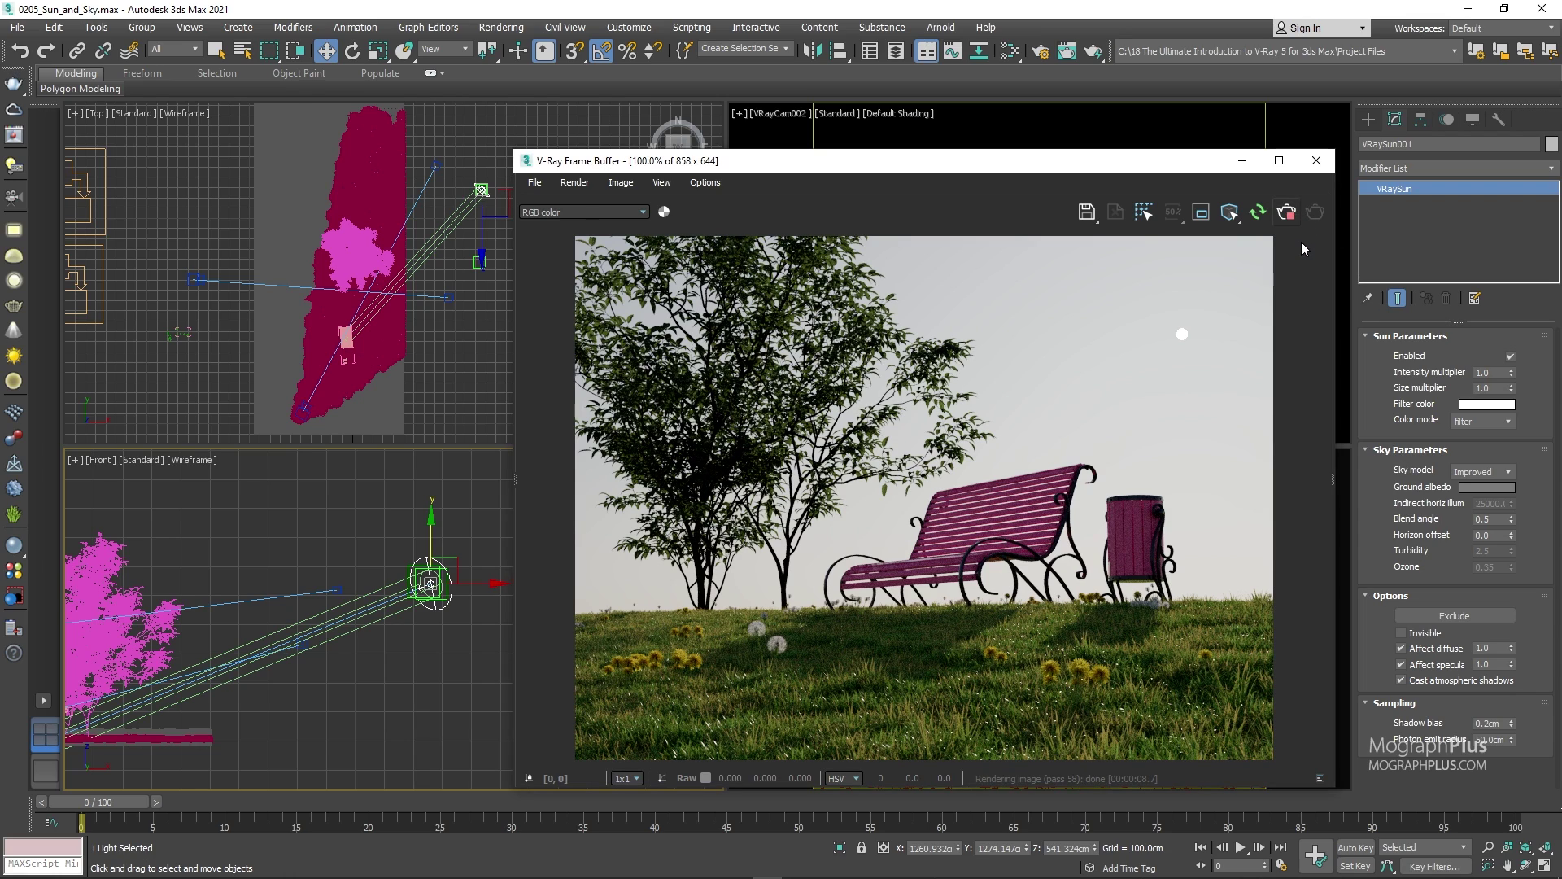
{"action": "left_click", "coordinate": [1316, 161]}
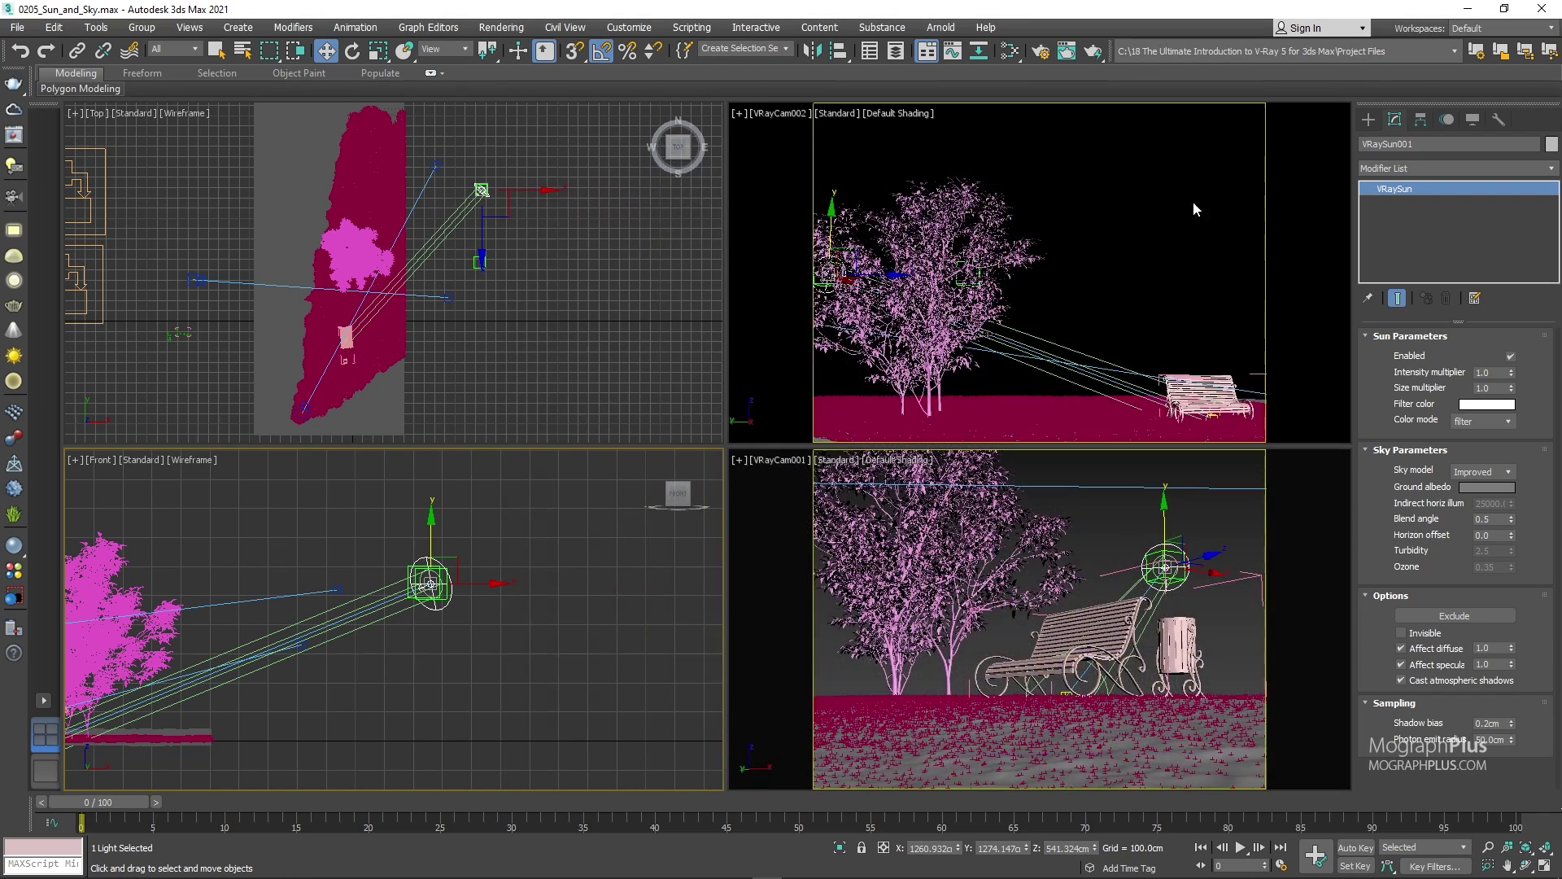
{"action": "left_click", "coordinate": [1139, 223]}
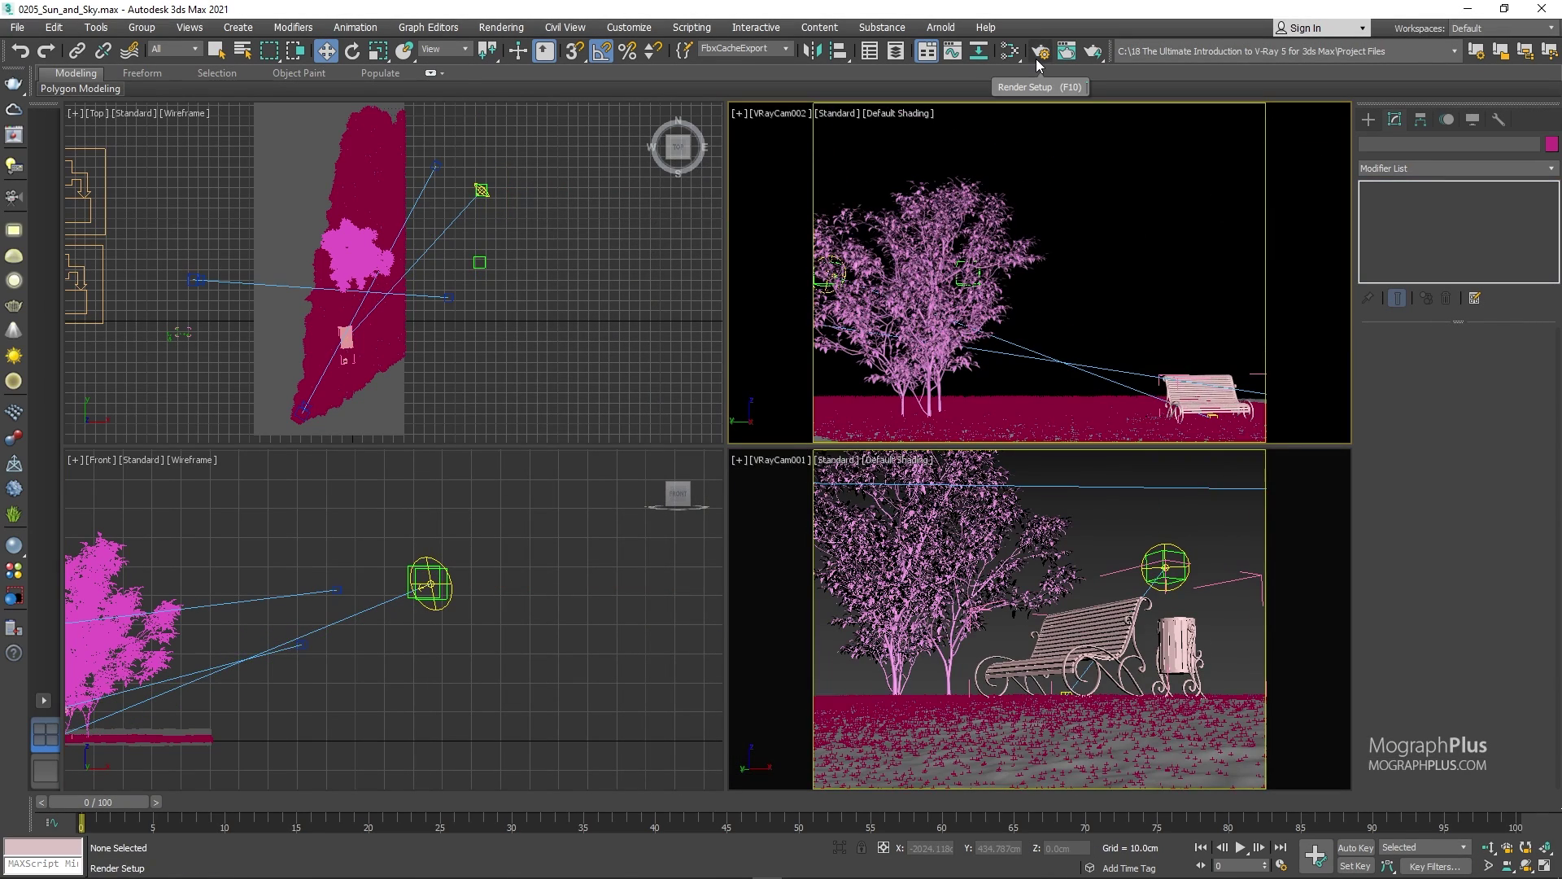
Start an interactive render from Render Setup, locked to the VRayCam002 view
{"action": "left_click", "coordinate": [1037, 58]}
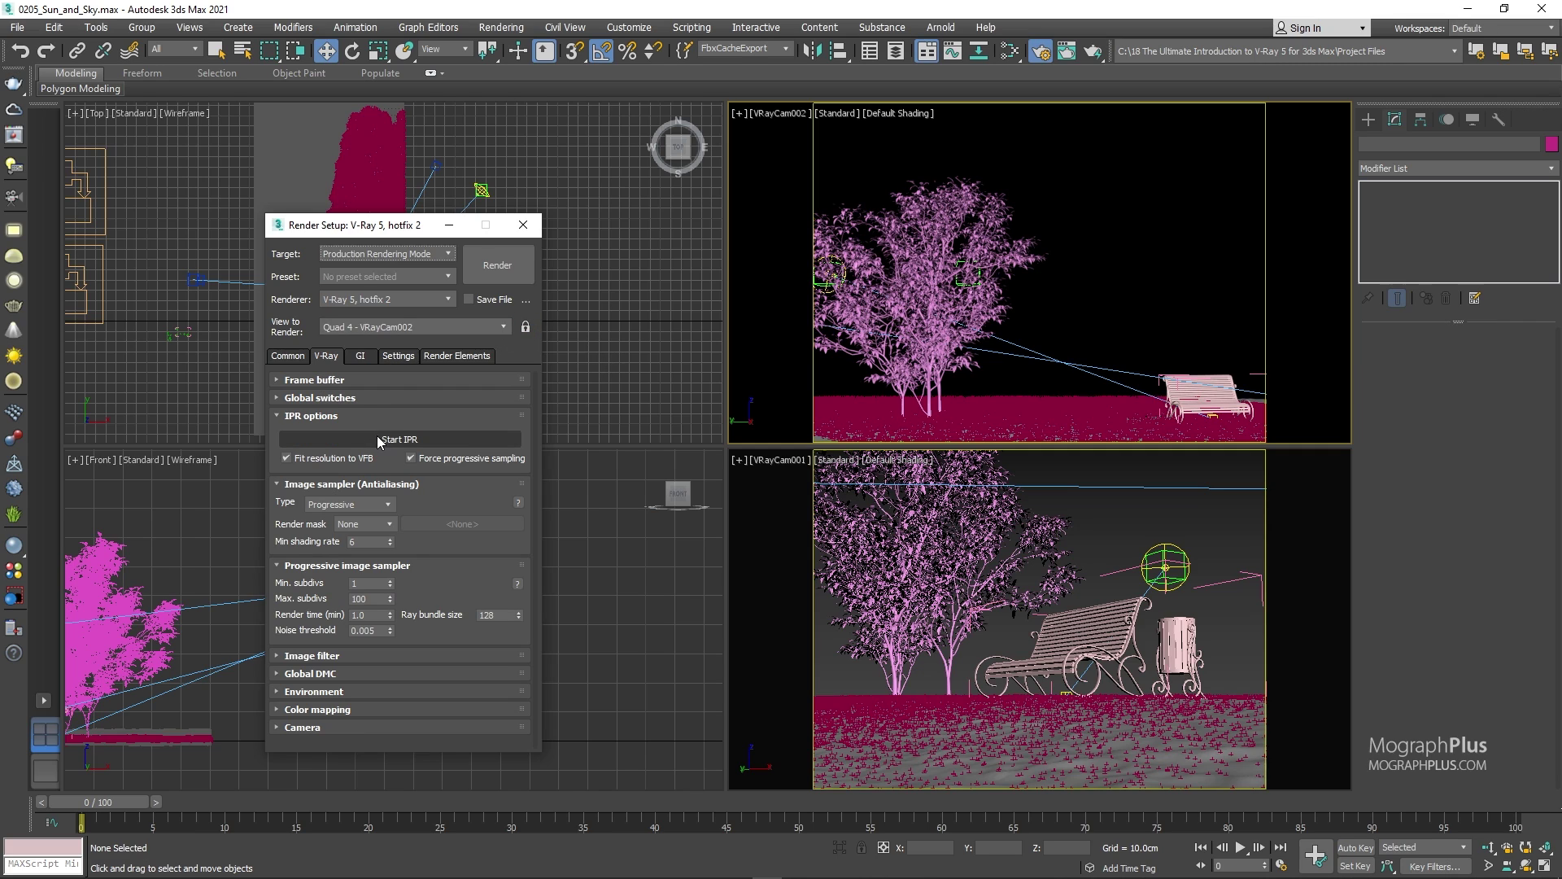
{"action": "left_click", "coordinate": [380, 439]}
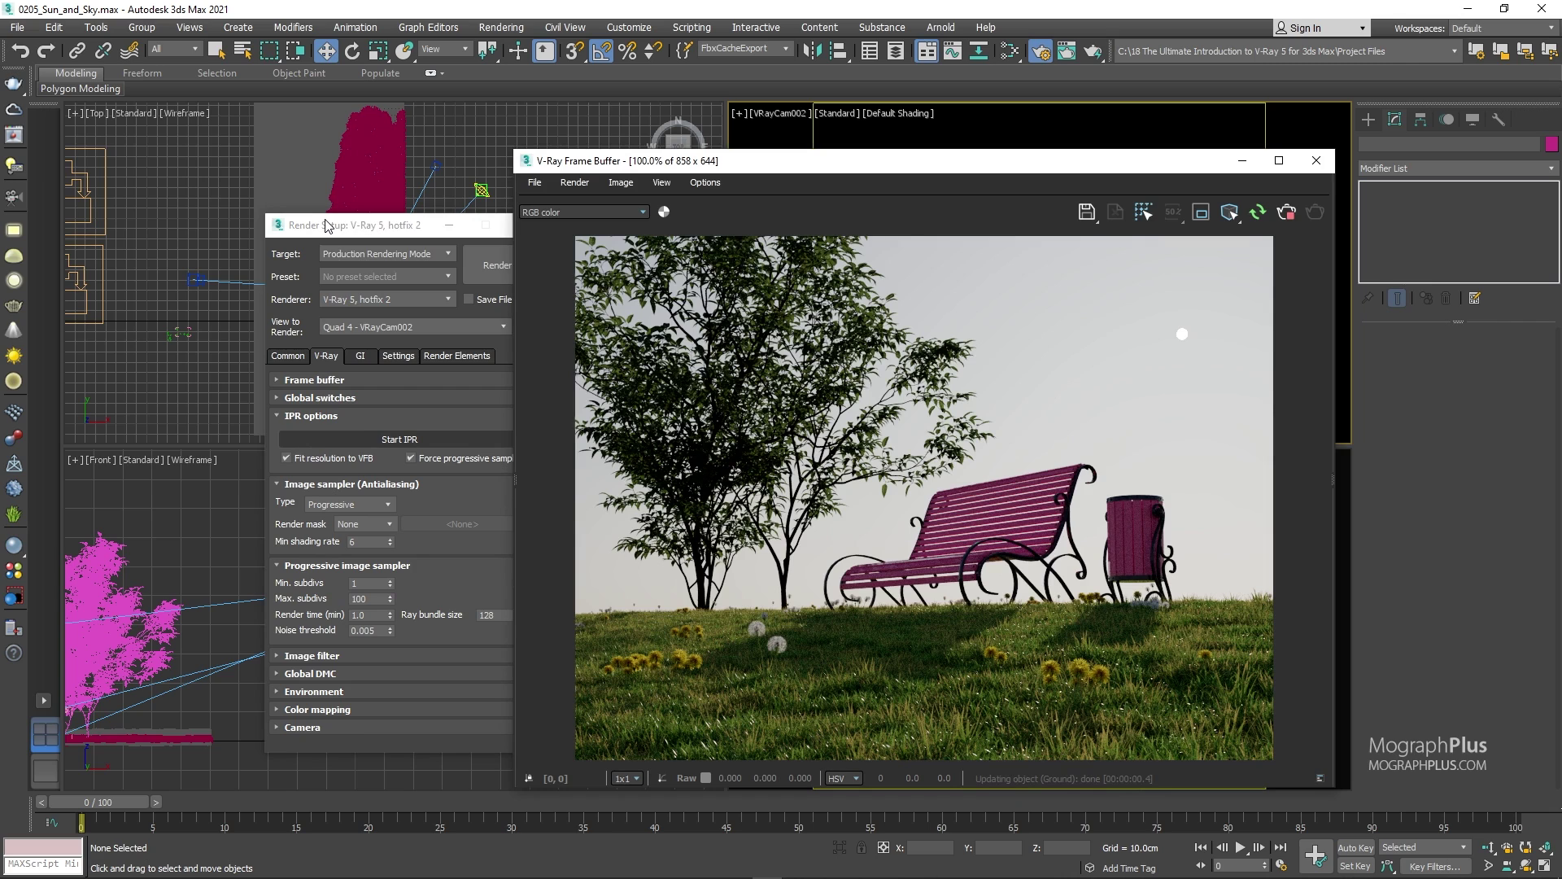
{"action": "left_click_drag", "start_coordinate": [327, 225], "coordinate": [267, 223]}
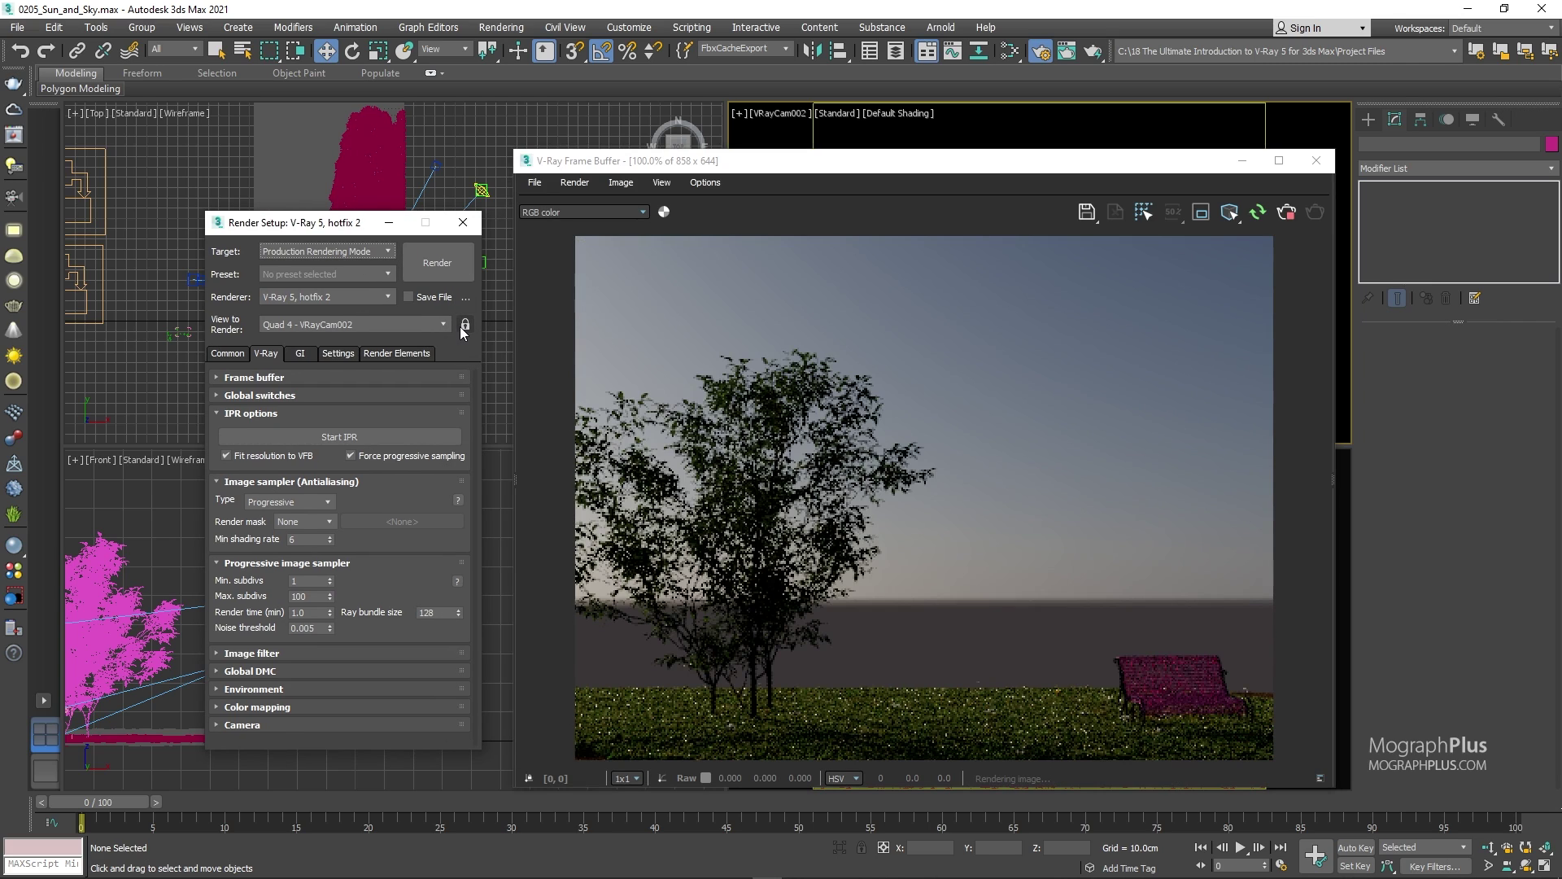
{"action": "left_click", "coordinate": [465, 324]}
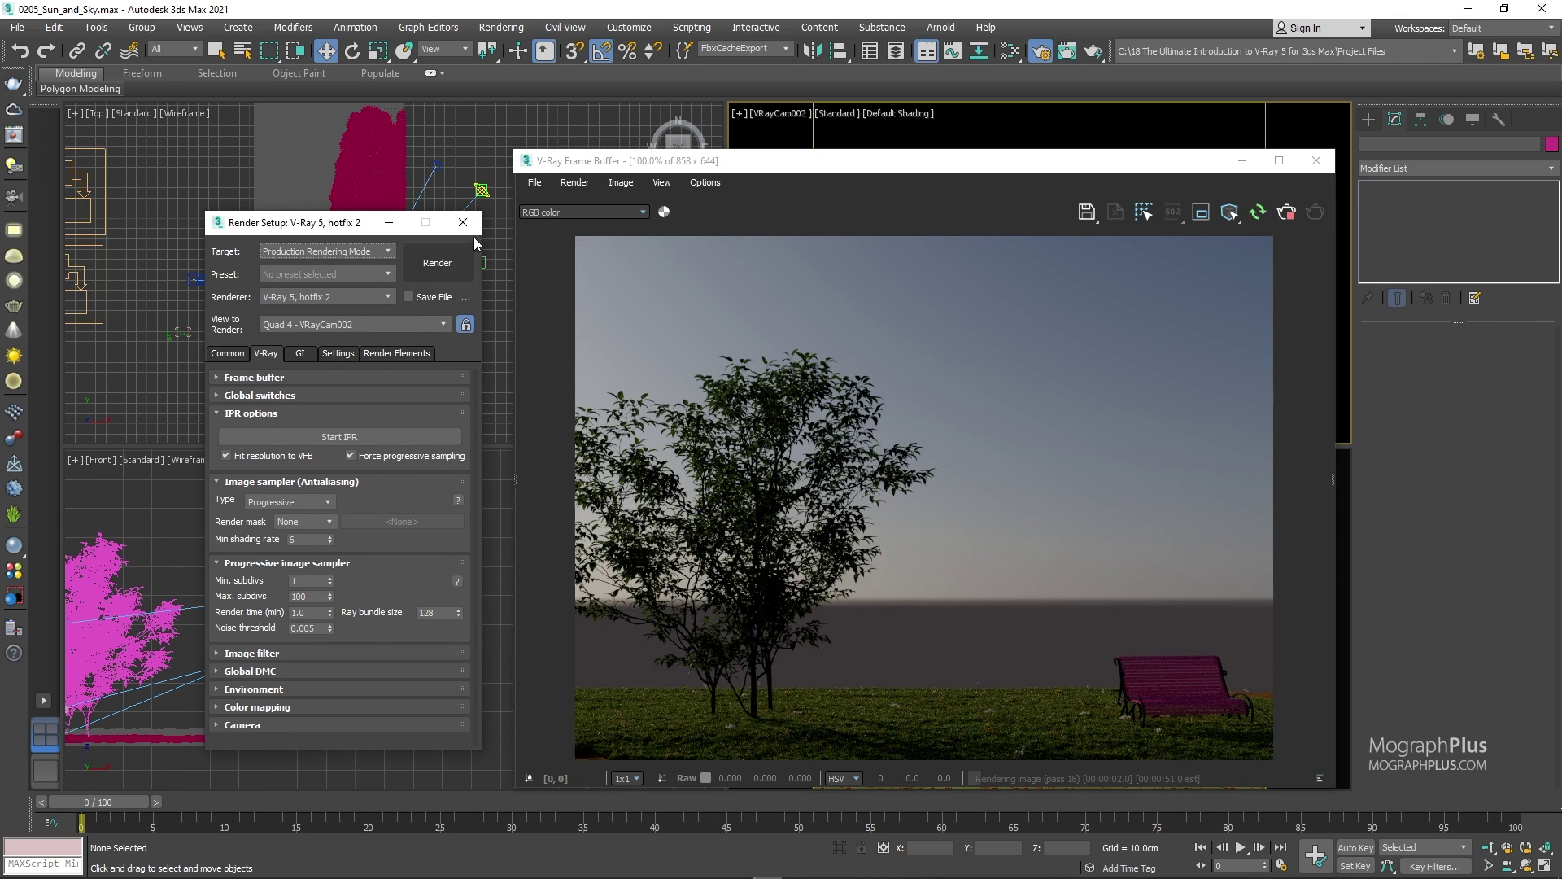
{"action": "left_click", "coordinate": [463, 222]}
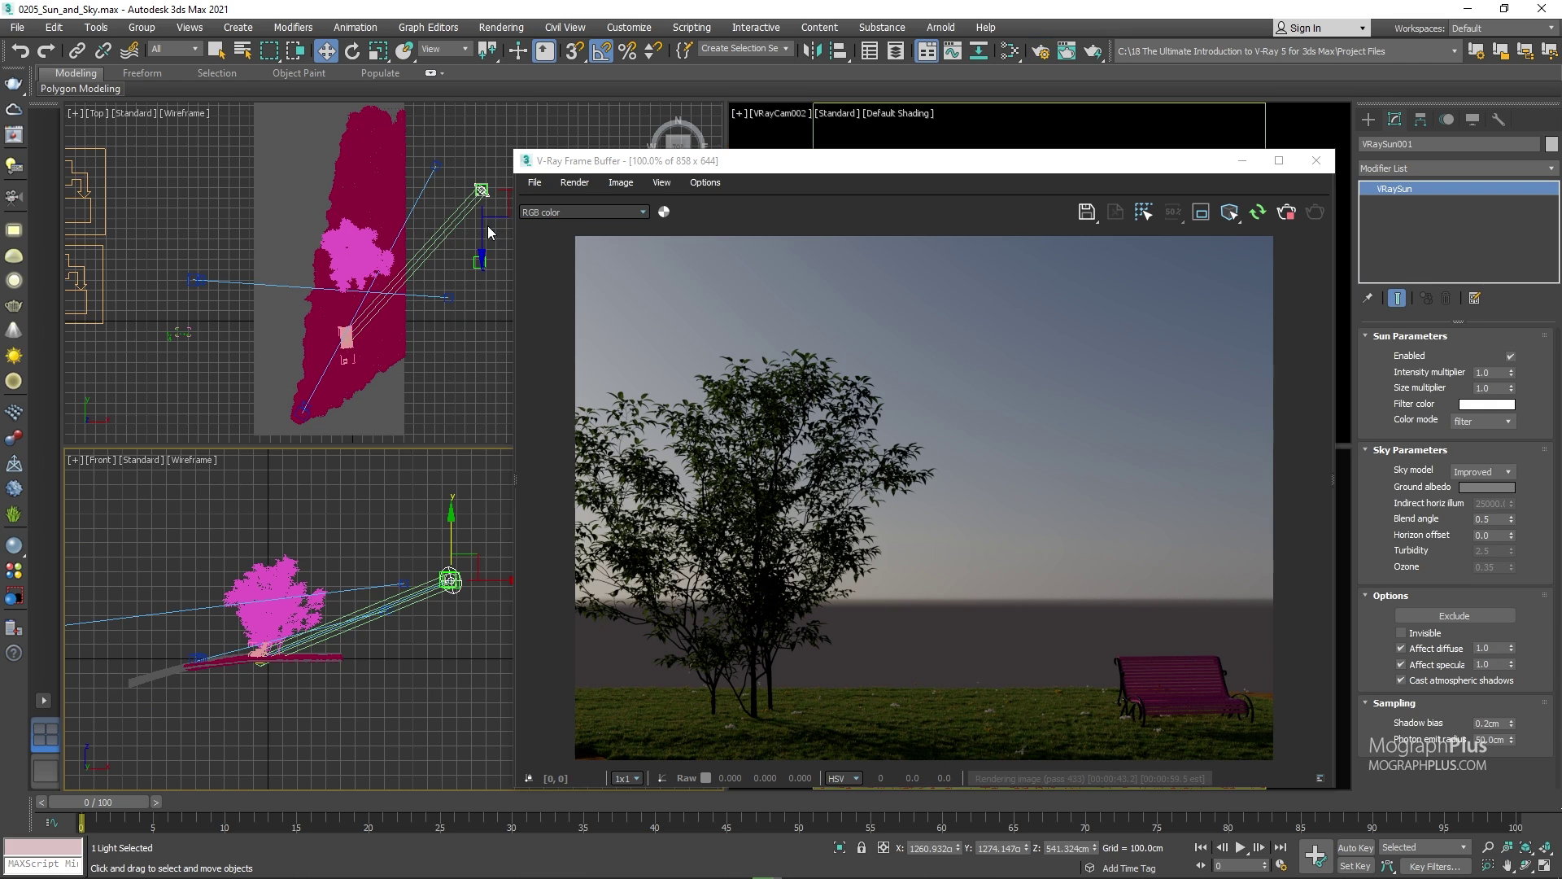
Lower VRaySun001 along Y in the Top and Front views toward the horizon
{"action": "left_click_drag", "start_coordinate": [481, 163], "coordinate": [500, 326]}
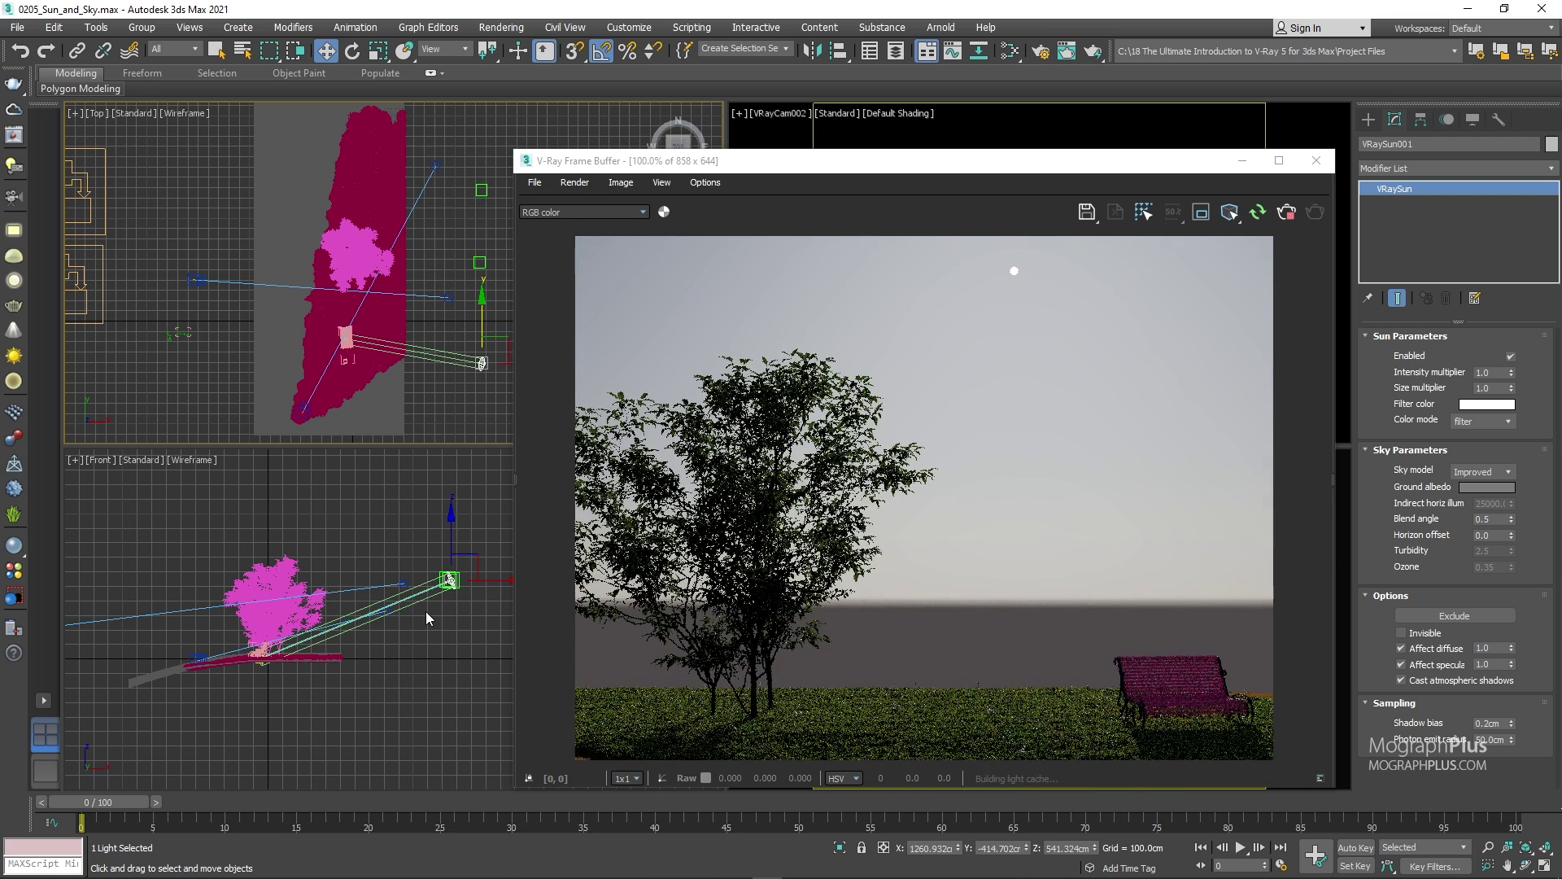
{"action": "left_click", "coordinate": [450, 533]}
{"action": "left_click_drag", "start_coordinate": [450, 534], "coordinate": [484, 608]}
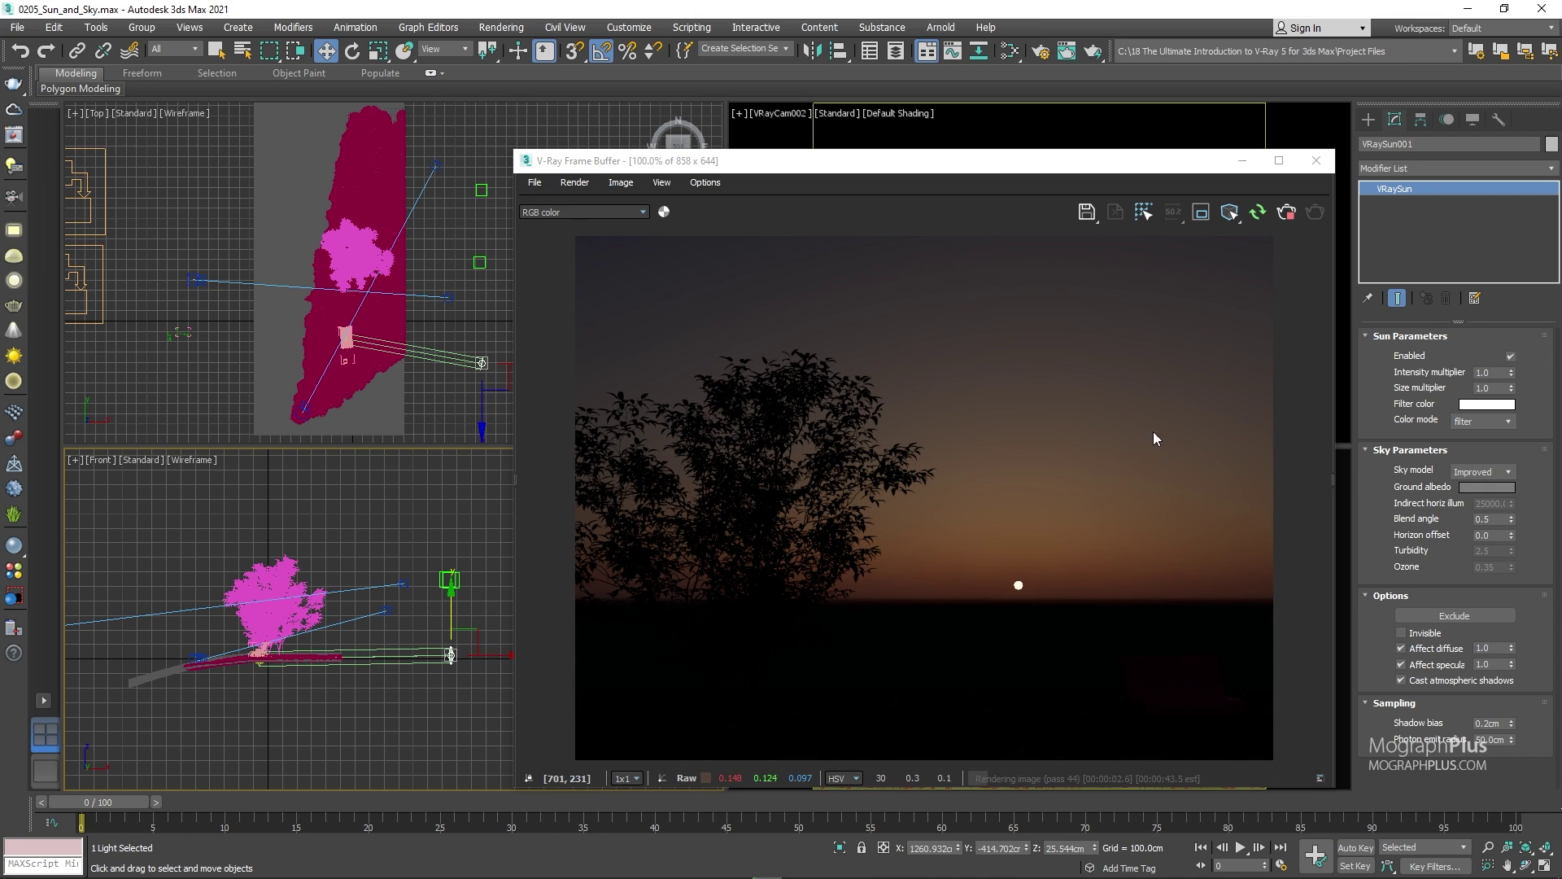
{"action": "left_click", "coordinate": [1497, 472]}
{"action": "left_click", "coordinate": [1489, 485]}
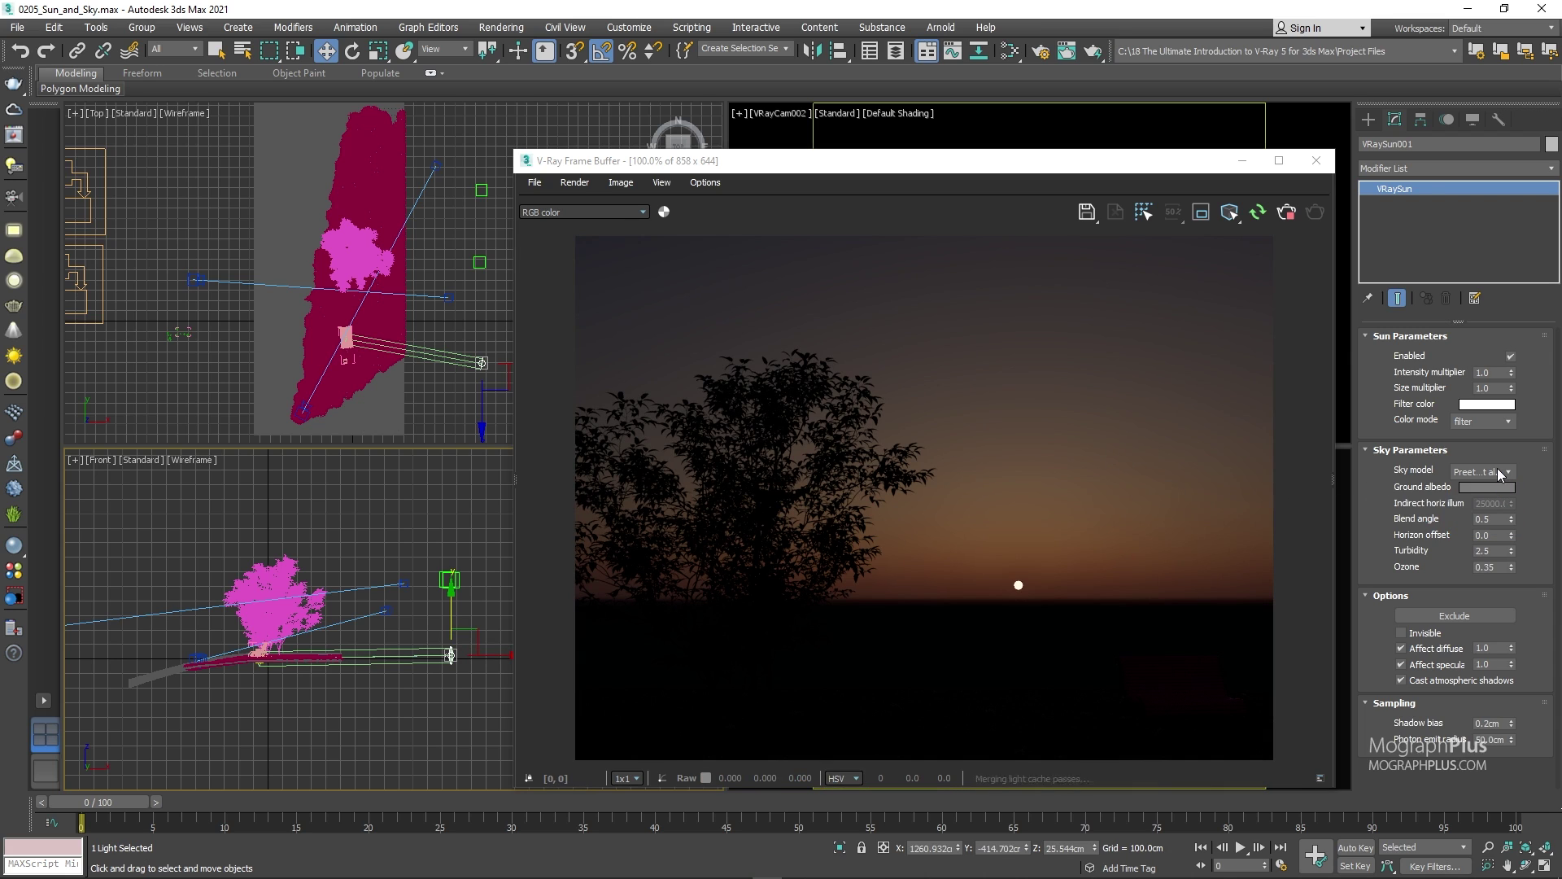
{"action": "left_click", "coordinate": [1500, 472]}
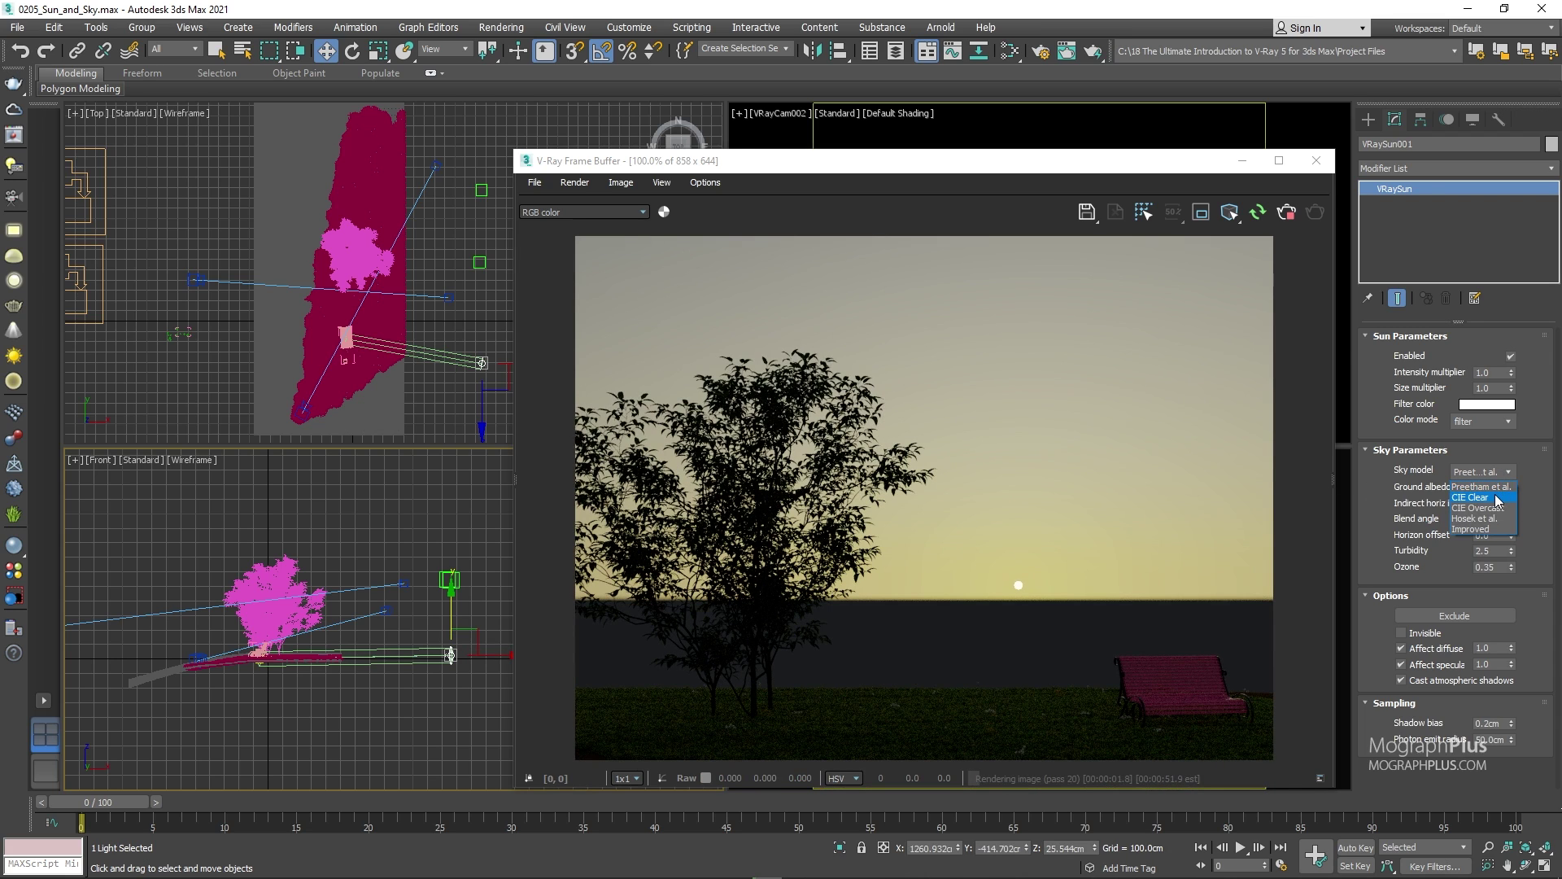
{"action": "left_click", "coordinate": [1492, 482]}
{"action": "left_click", "coordinate": [1493, 472]}
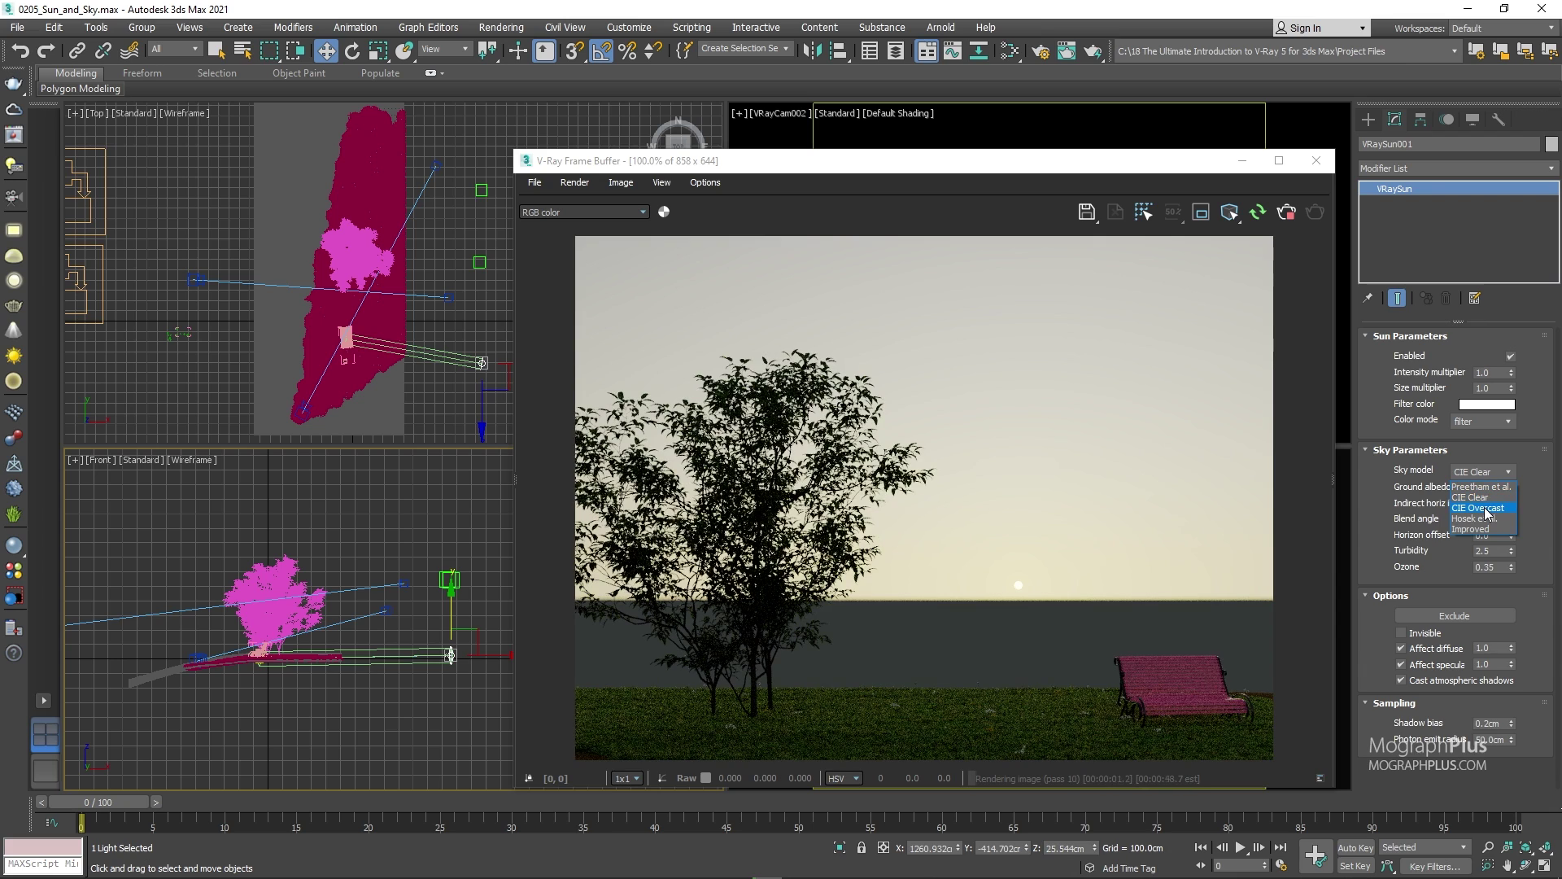
{"action": "left_click", "coordinate": [1486, 508]}
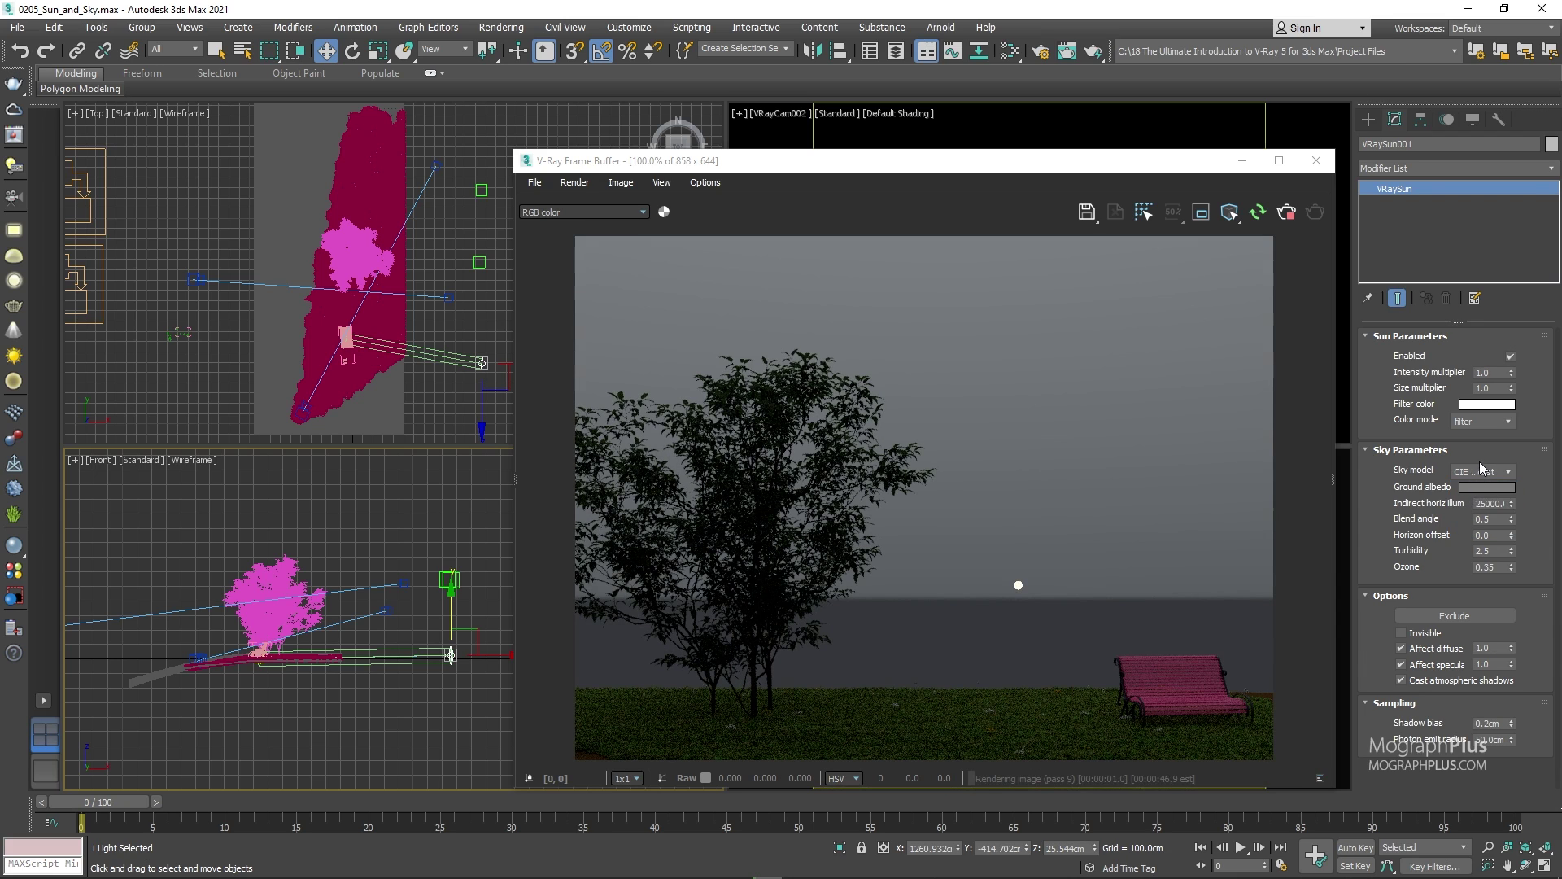
{"action": "left_click", "coordinate": [1493, 472]}
{"action": "left_click", "coordinate": [1483, 518]}
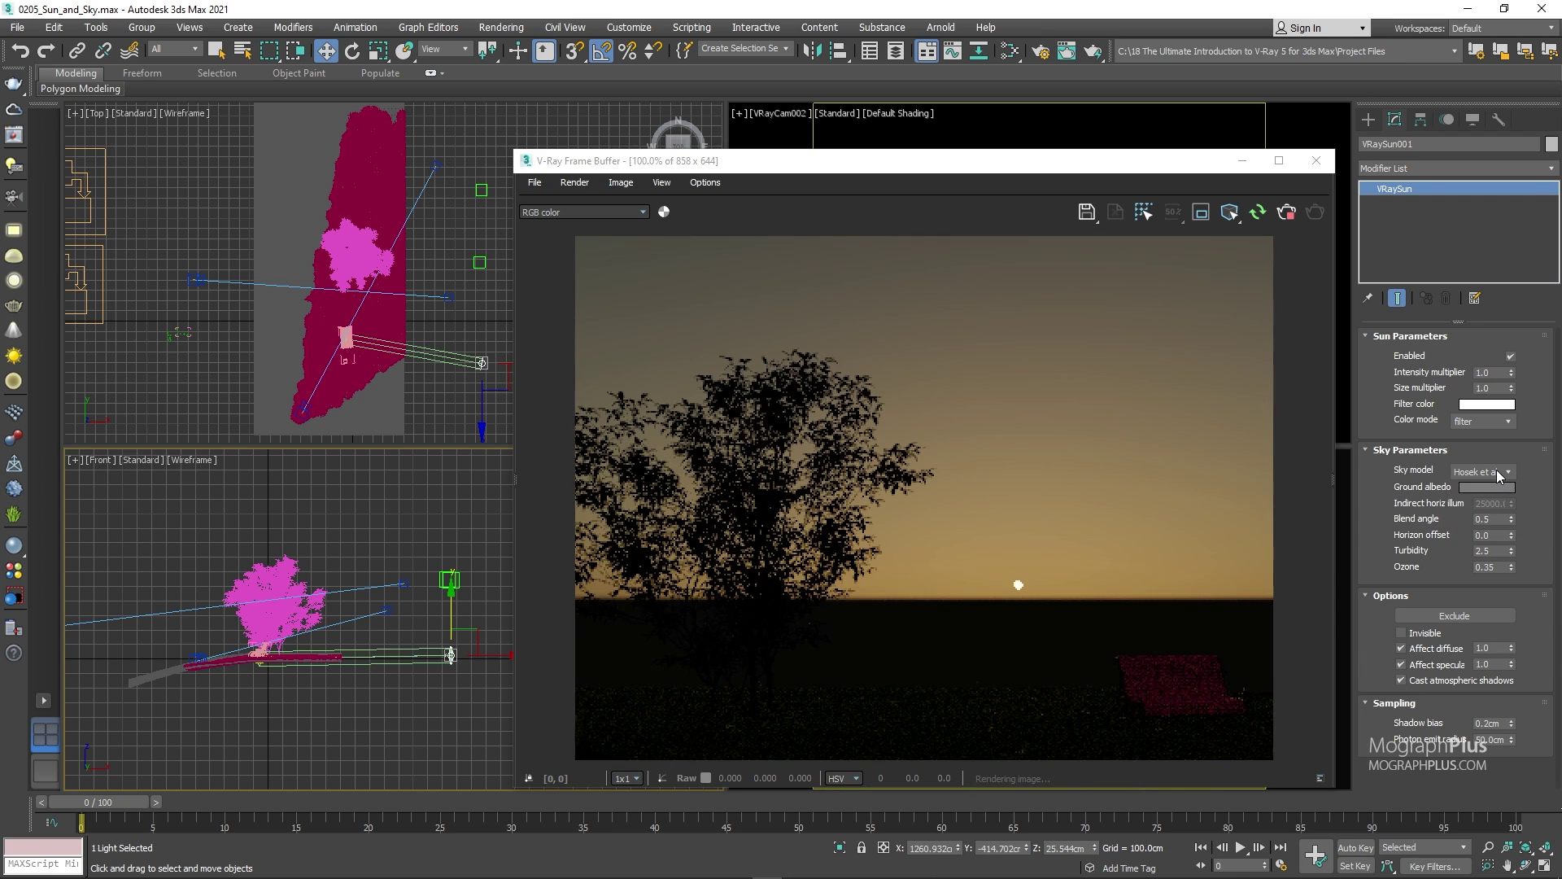
{"action": "left_click", "coordinate": [1497, 470]}
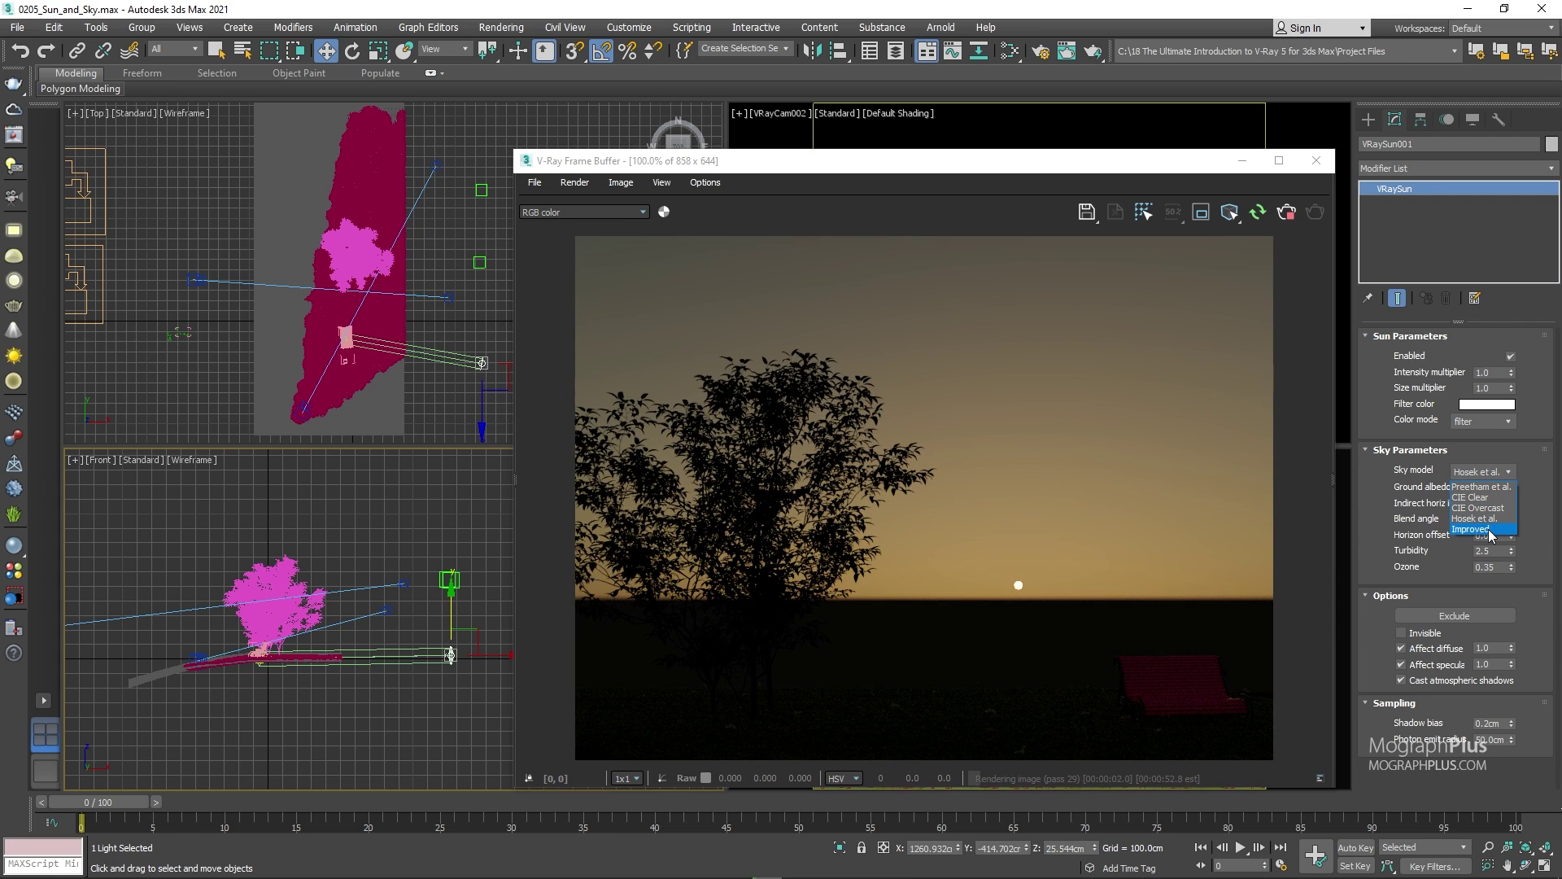
{"action": "left_click", "coordinate": [1489, 529]}
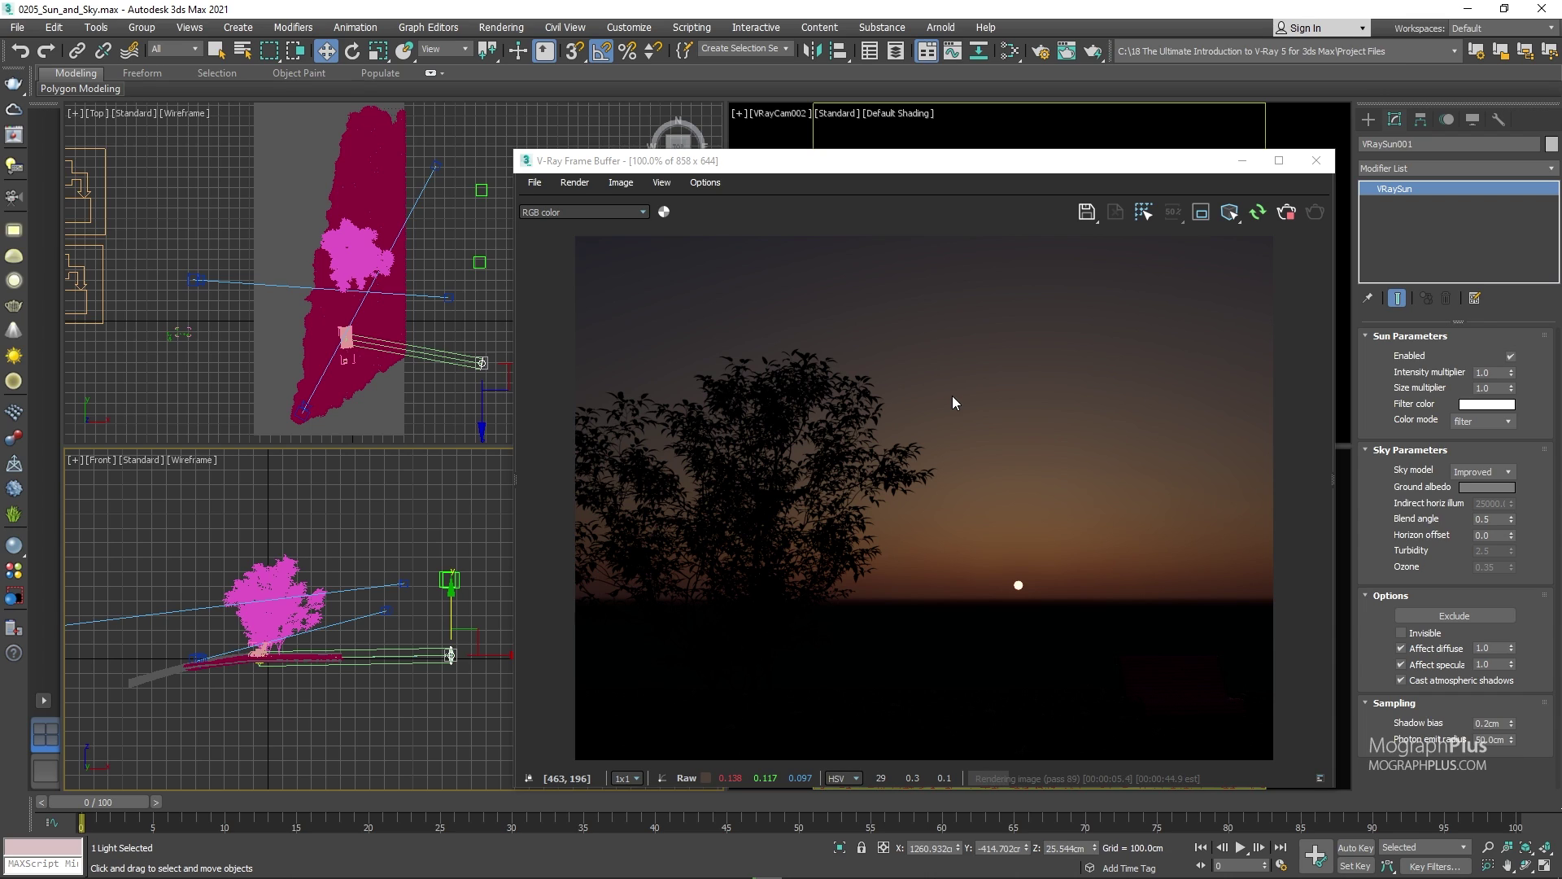
Lower the sun slightly further to the horizon in the Front view
{"action": "right_click", "coordinate": [448, 616]}
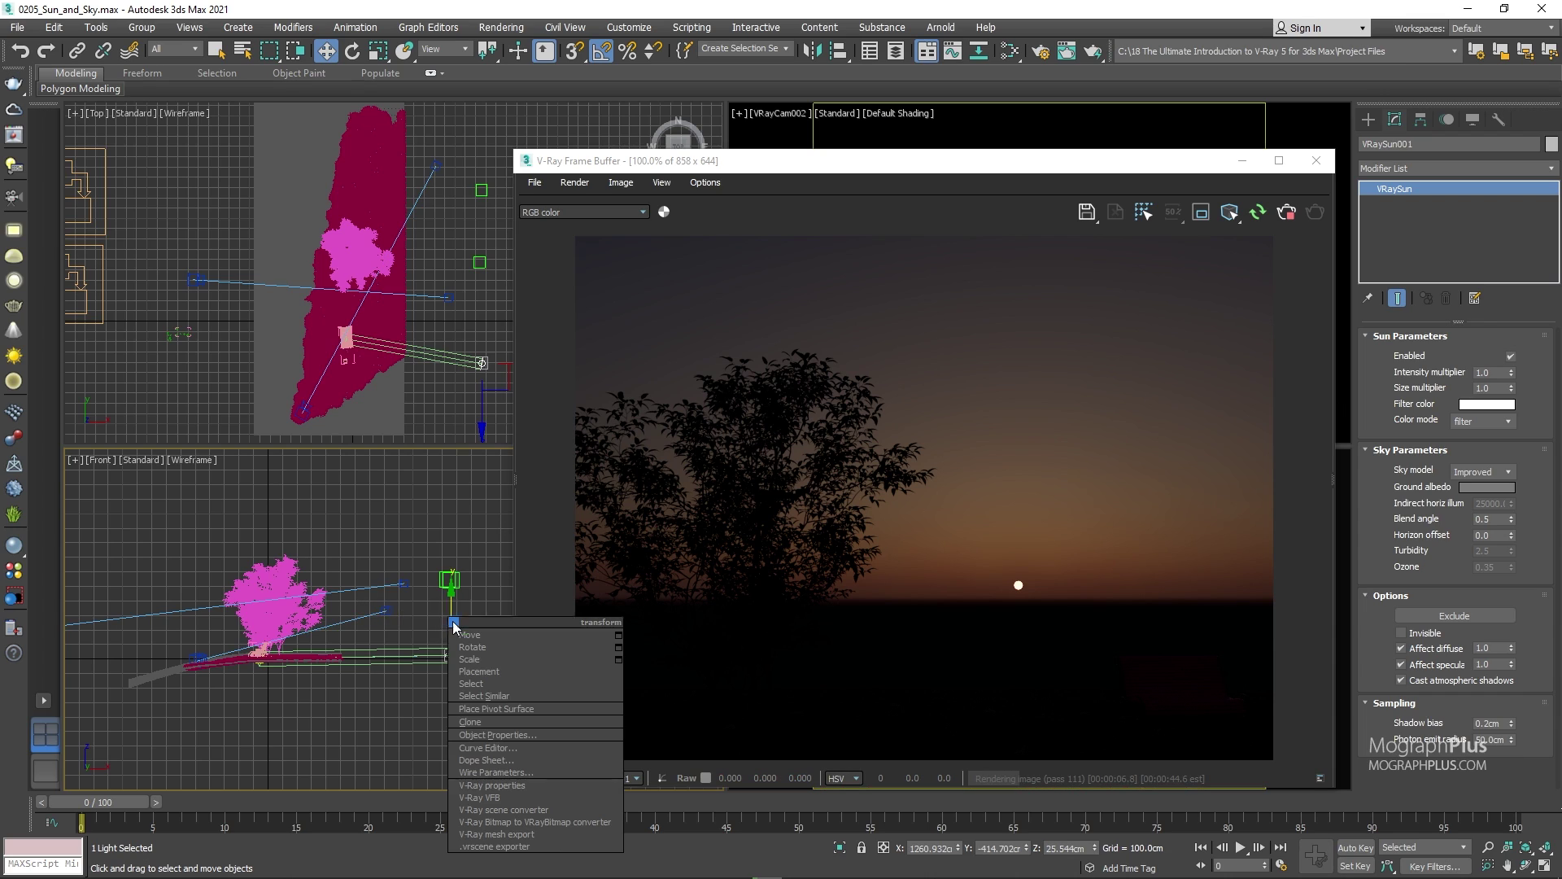
{"action": "left_click", "coordinate": [385, 580]}
{"action": "left_click_drag", "start_coordinate": [453, 607], "coordinate": [463, 610]}
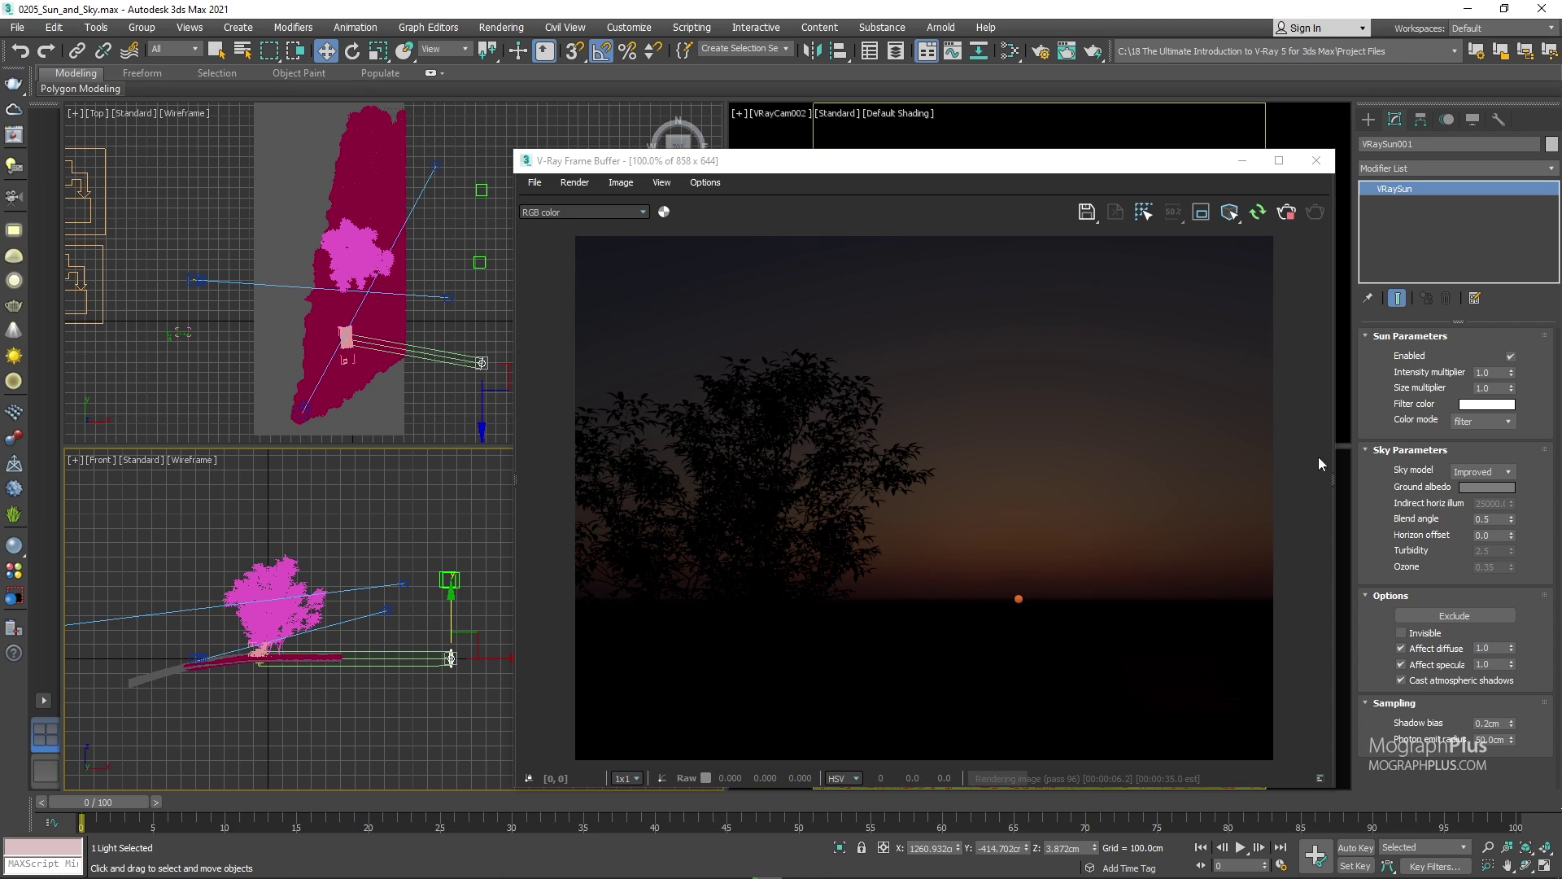
Try the Hosek et al. sky model, then set it back to Improved
{"action": "left_click", "coordinate": [1470, 472]}
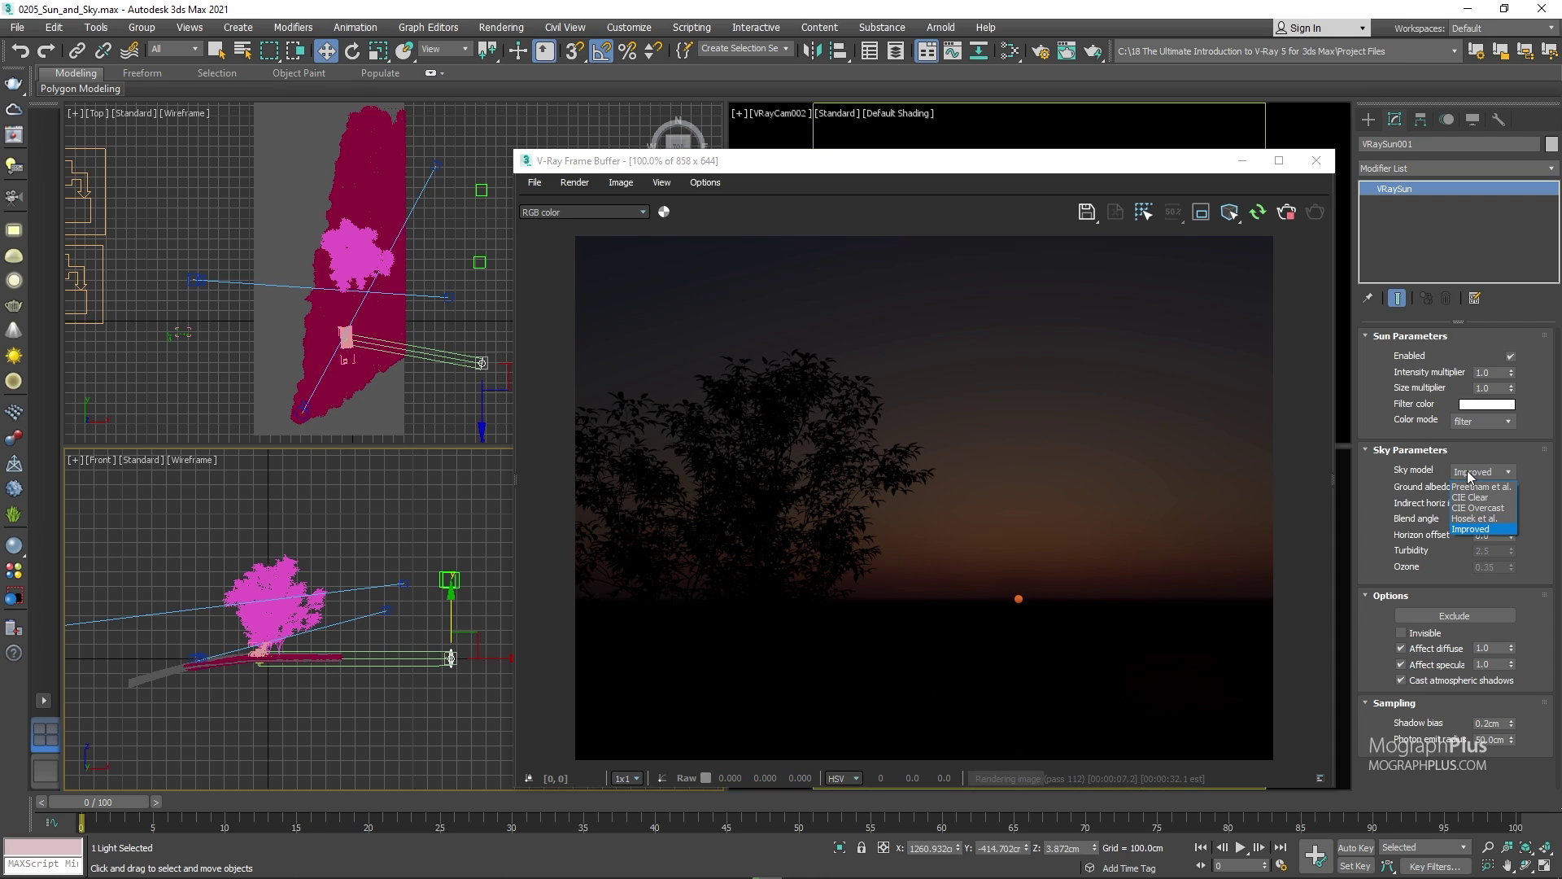
{"action": "left_click", "coordinate": [1482, 521]}
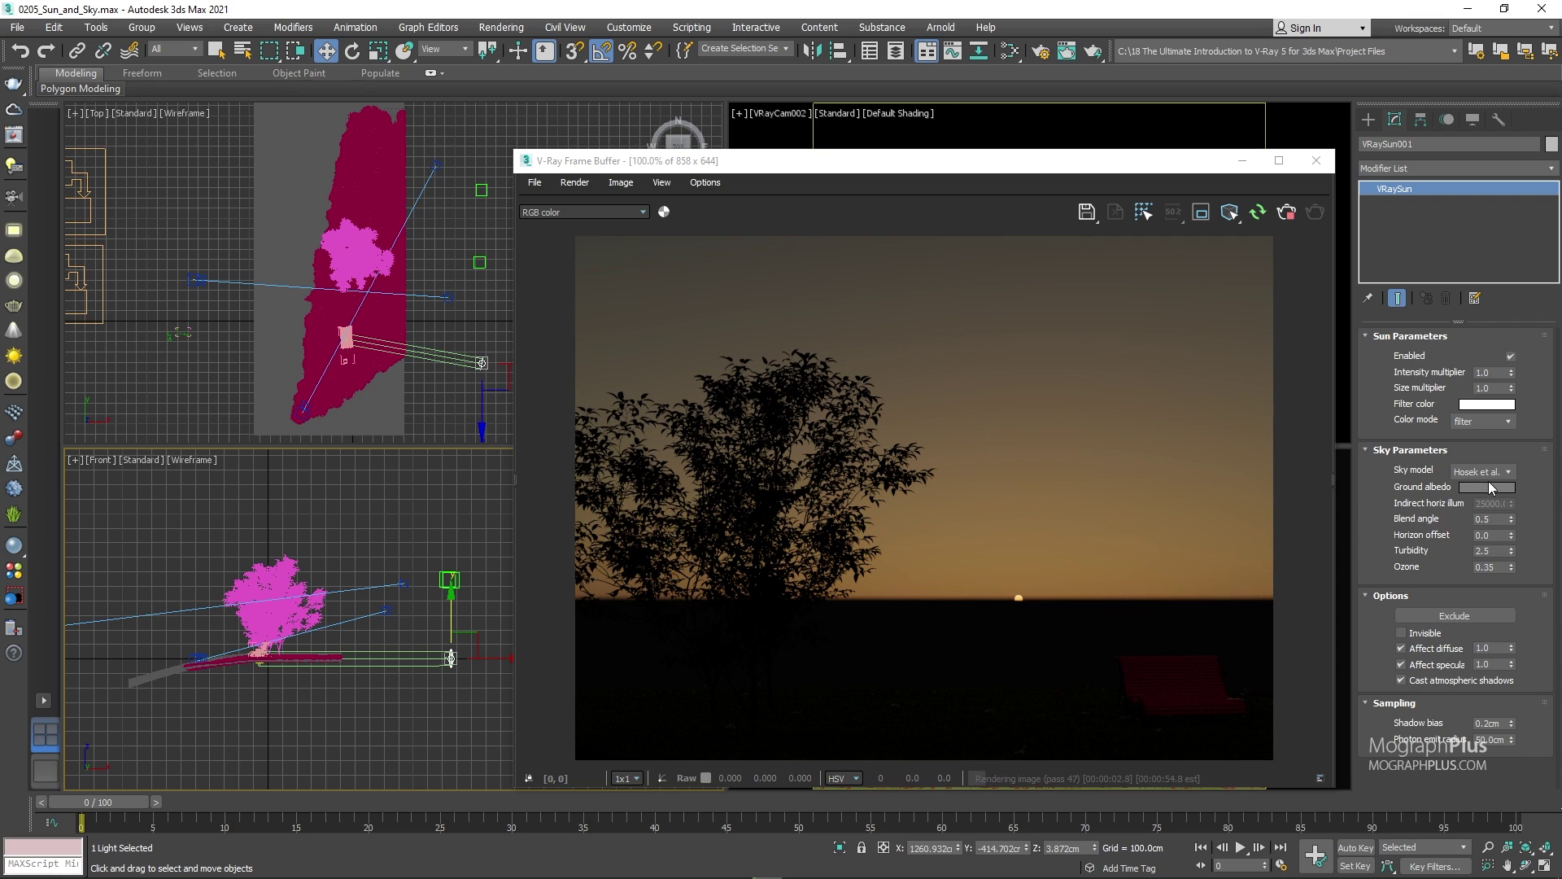
{"action": "left_click", "coordinate": [1490, 473]}
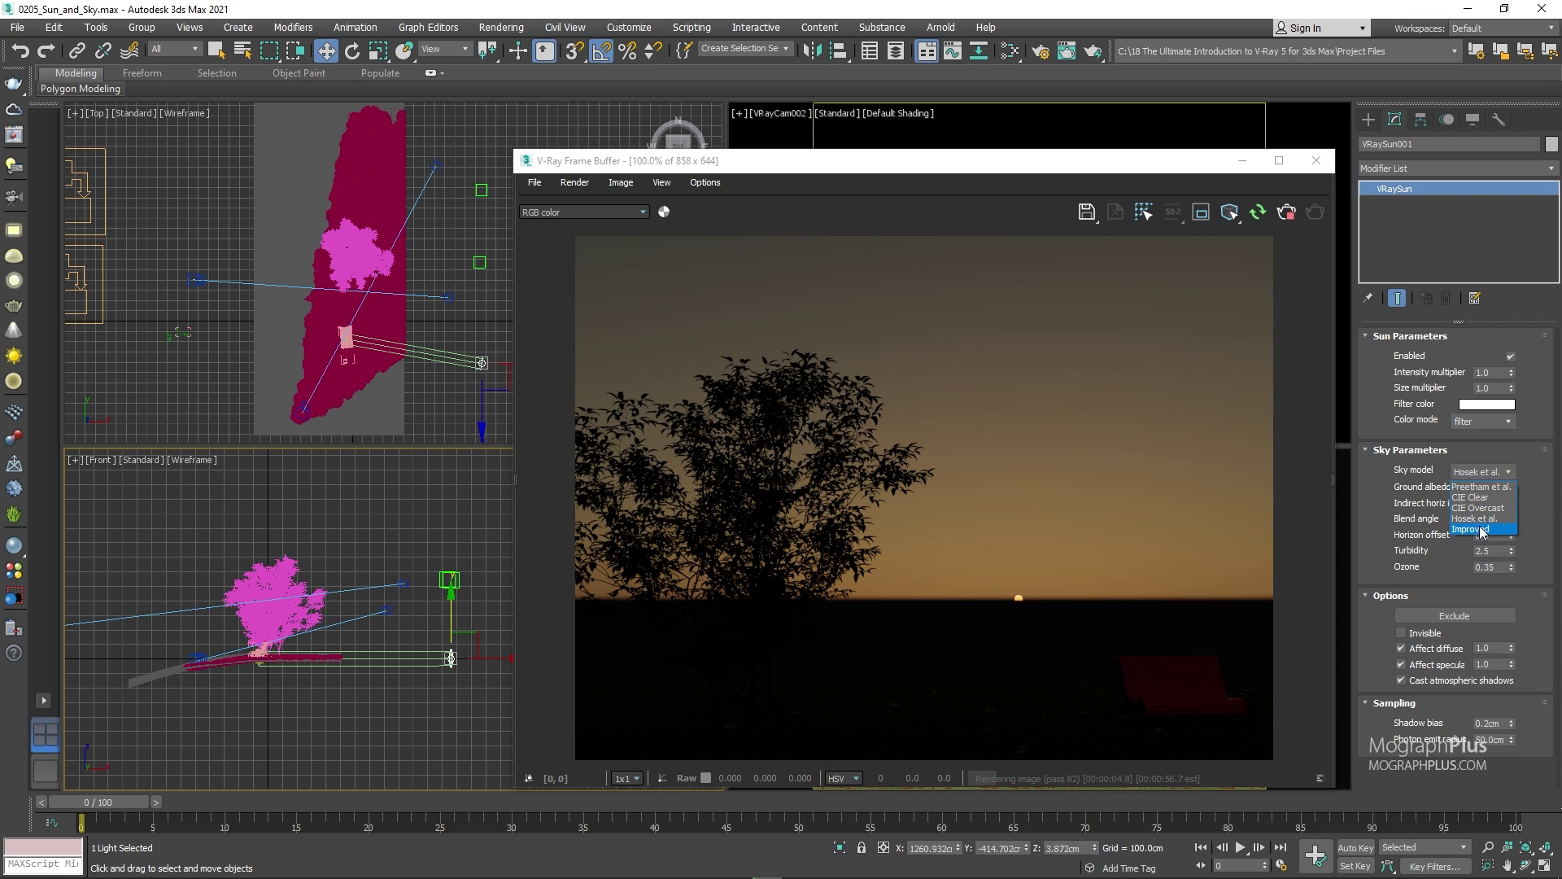
{"action": "left_click", "coordinate": [1481, 530]}
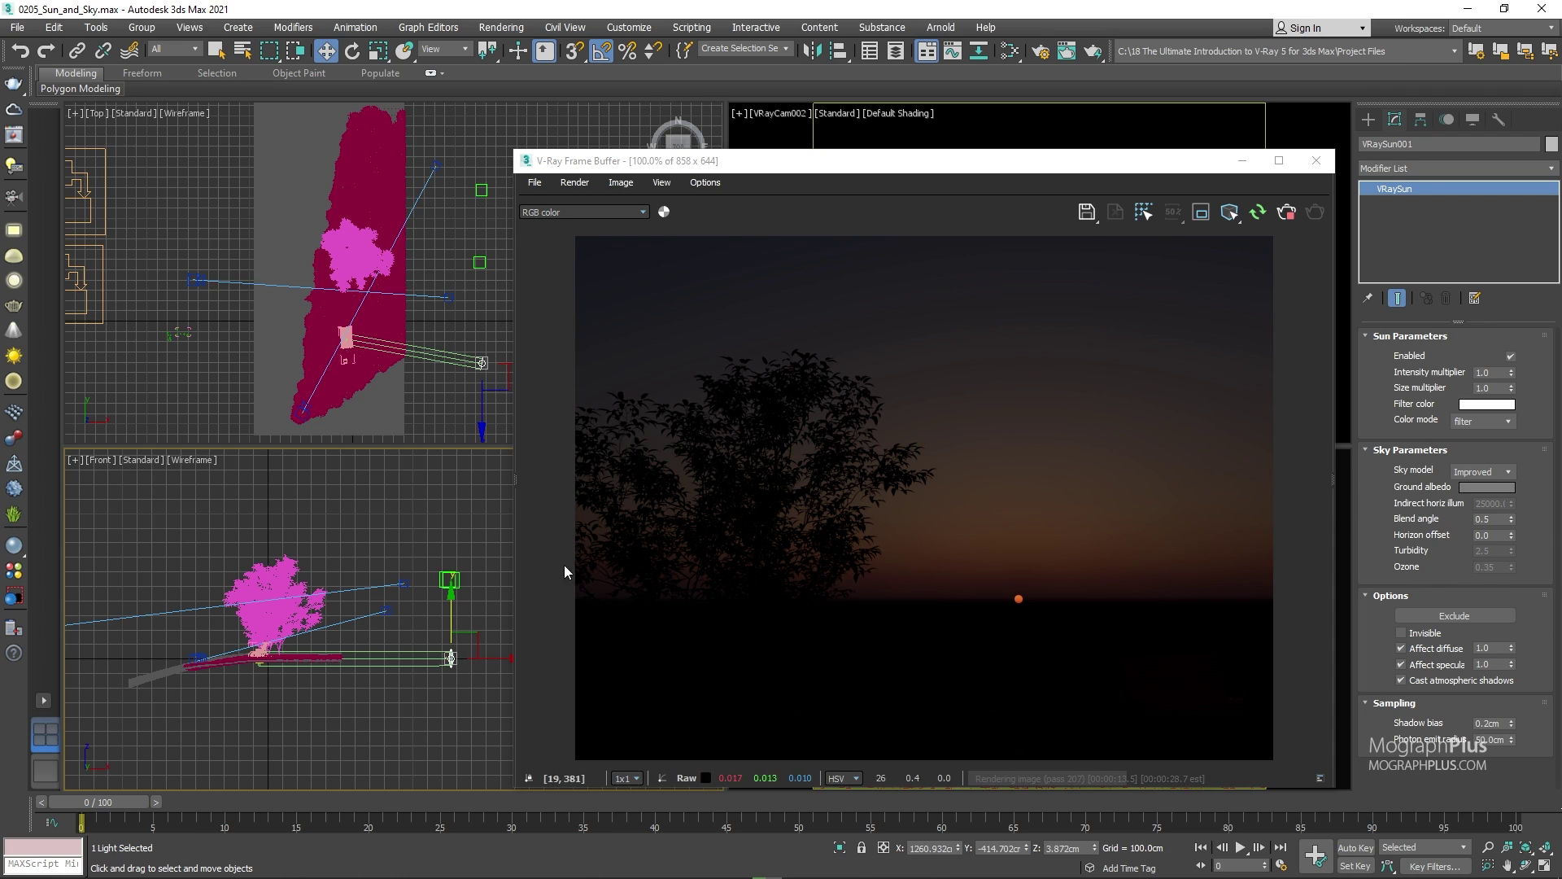
{"action": "left_click_drag", "start_coordinate": [450, 615], "coordinate": [468, 556]}
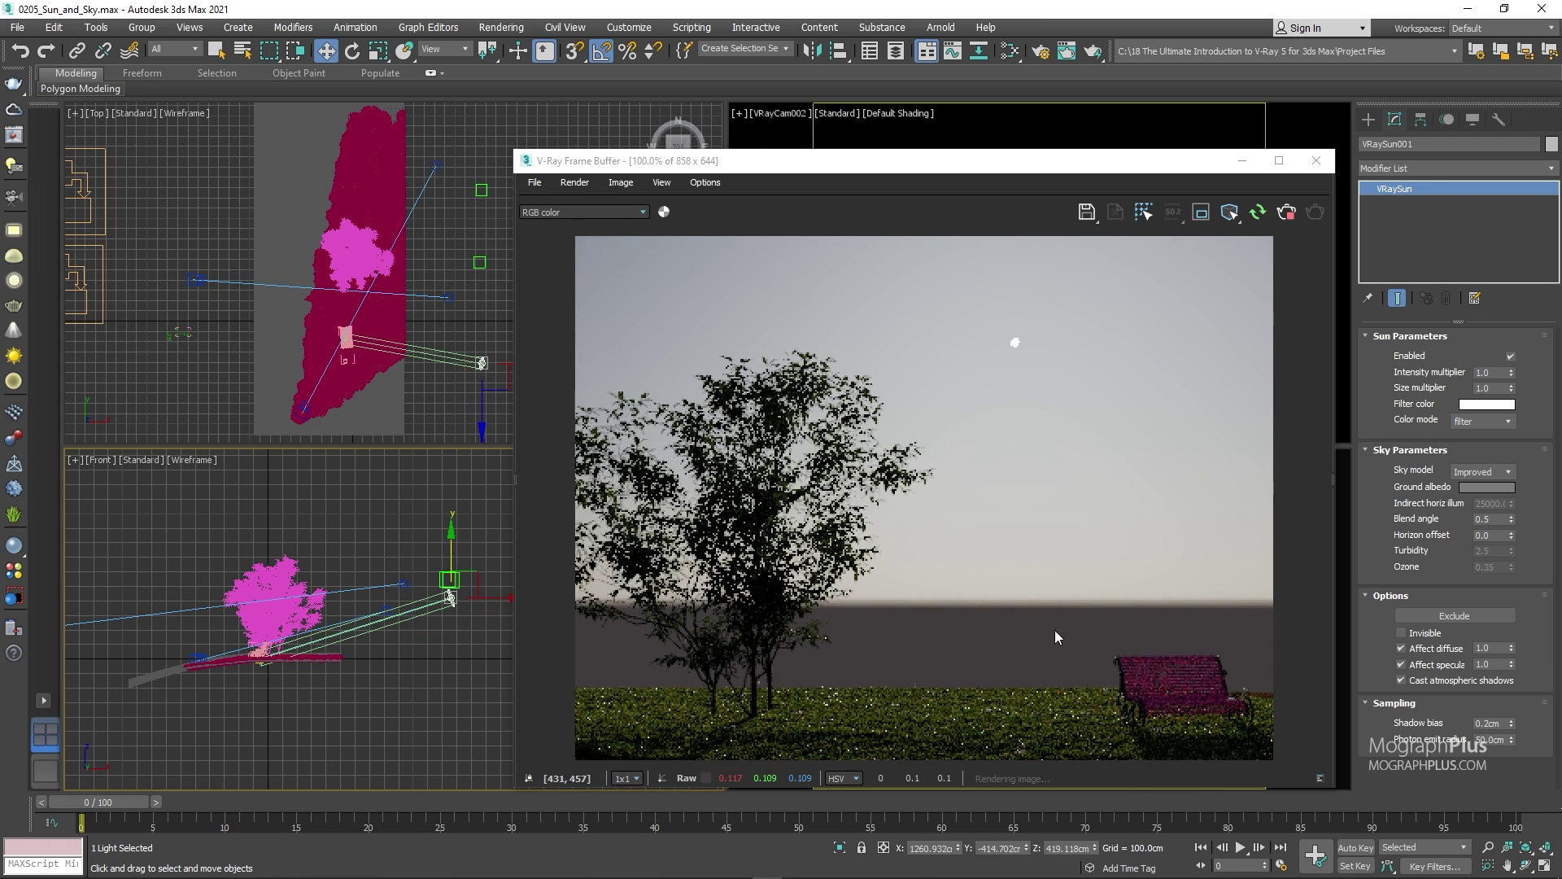
{"action": "left_click", "coordinate": [1486, 487]}
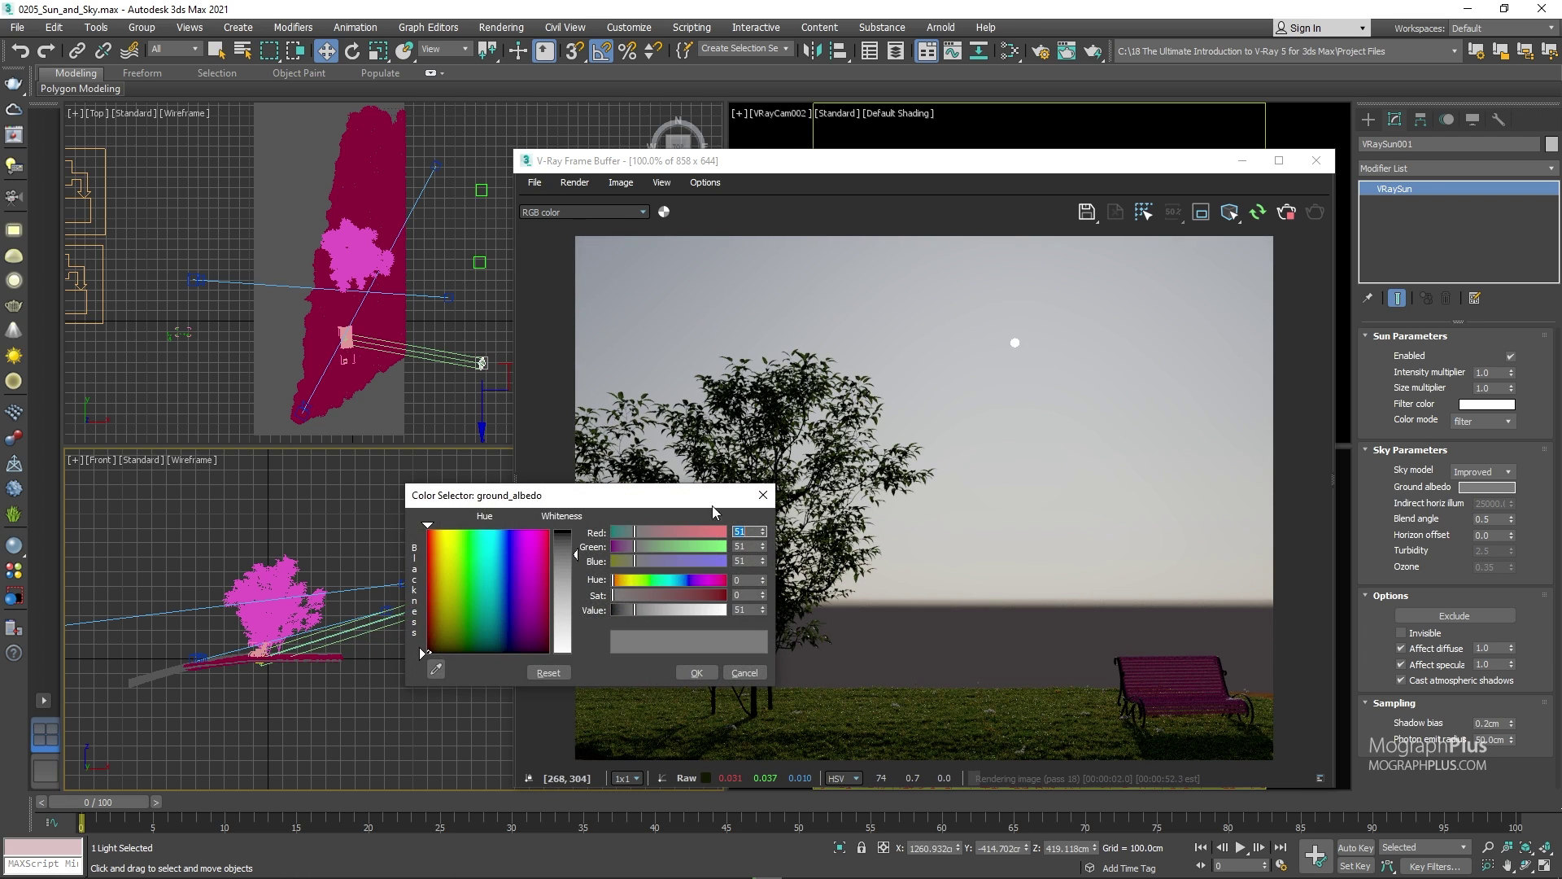
{"action": "left_click_drag", "start_coordinate": [657, 580], "coordinate": [621, 581]}
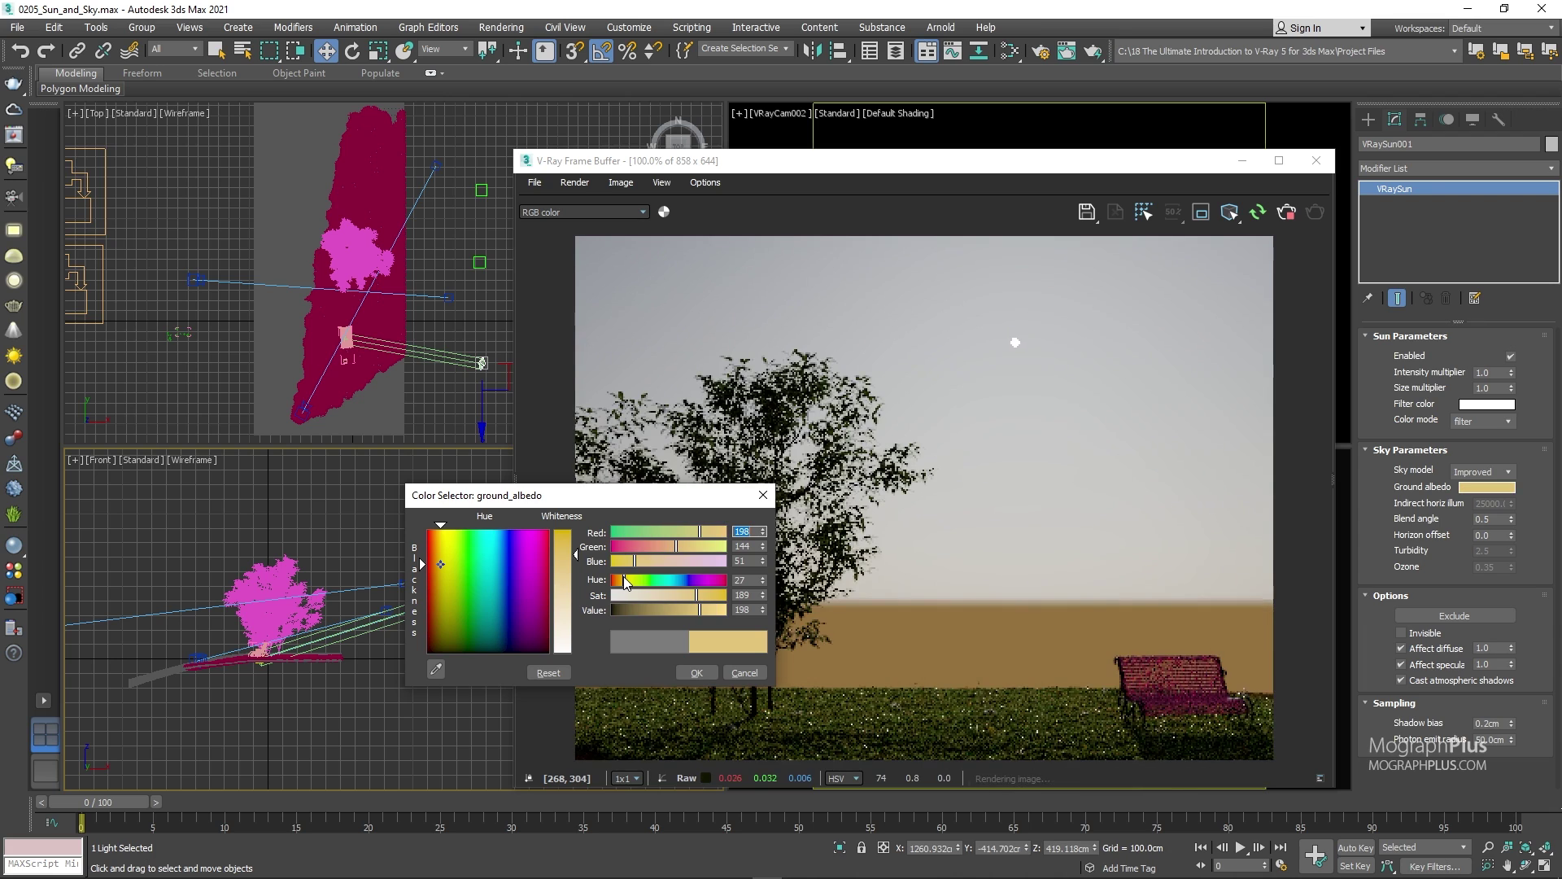
{"action": "left_click_drag", "start_coordinate": [696, 549], "coordinate": [717, 542]}
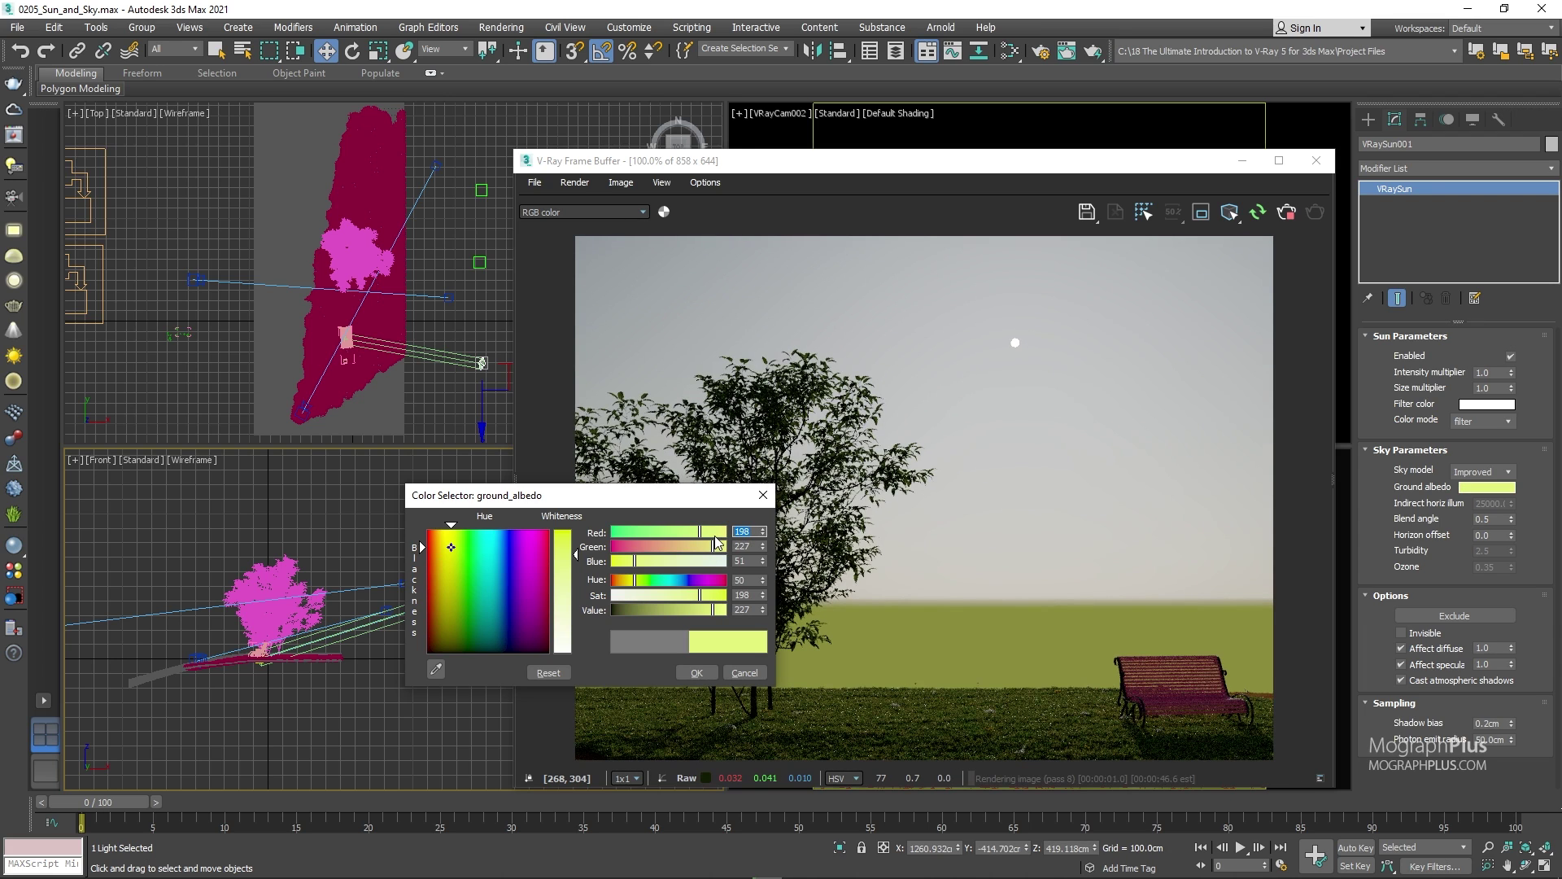
{"action": "left_click", "coordinate": [715, 579]}
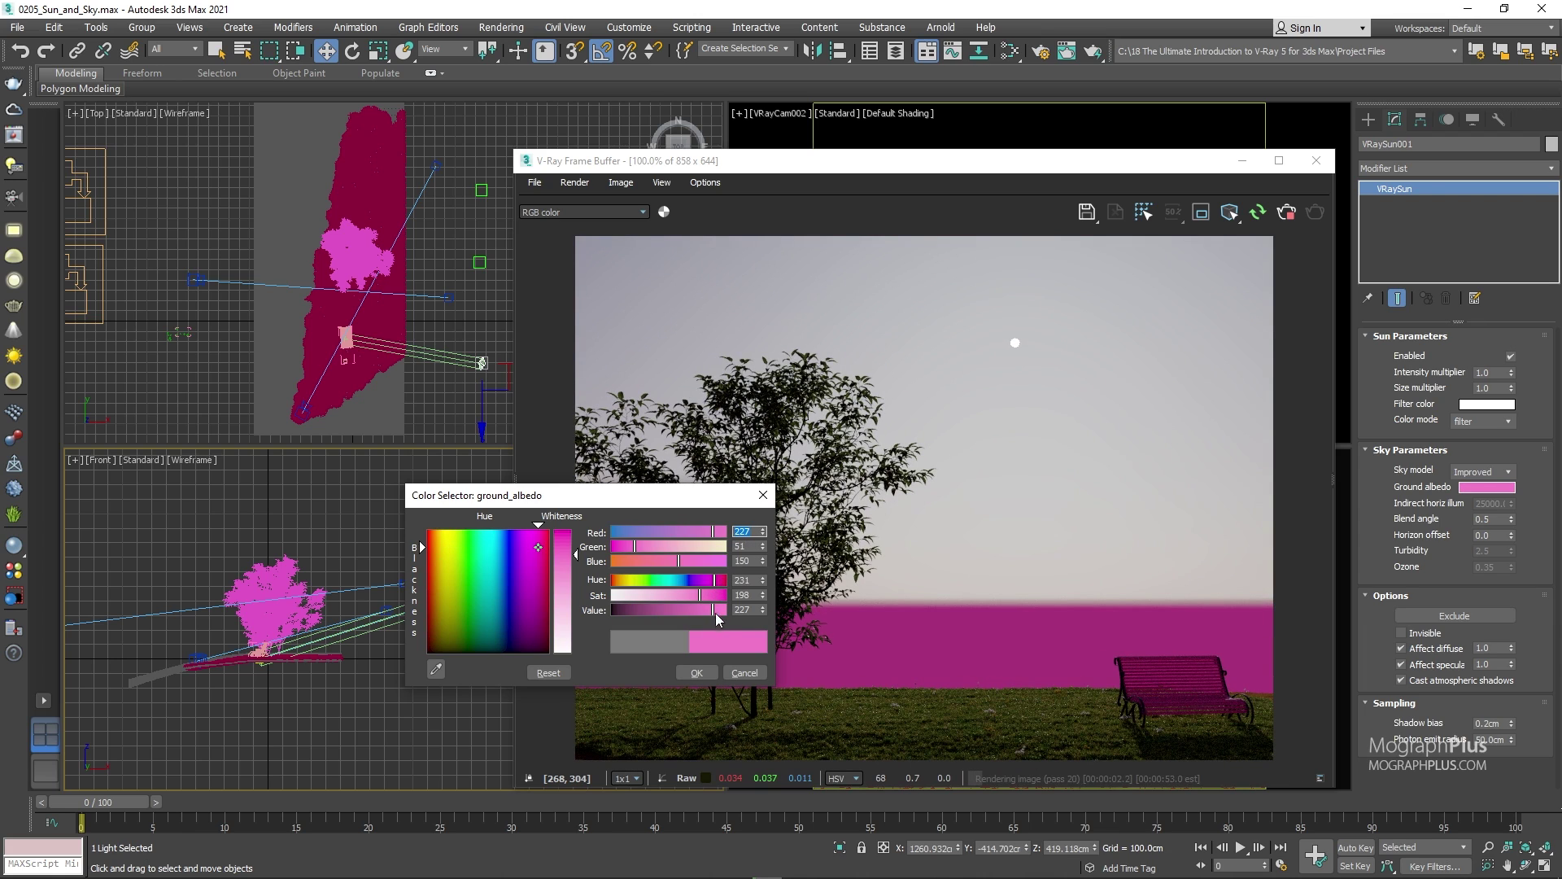
{"action": "left_click", "coordinate": [744, 674]}
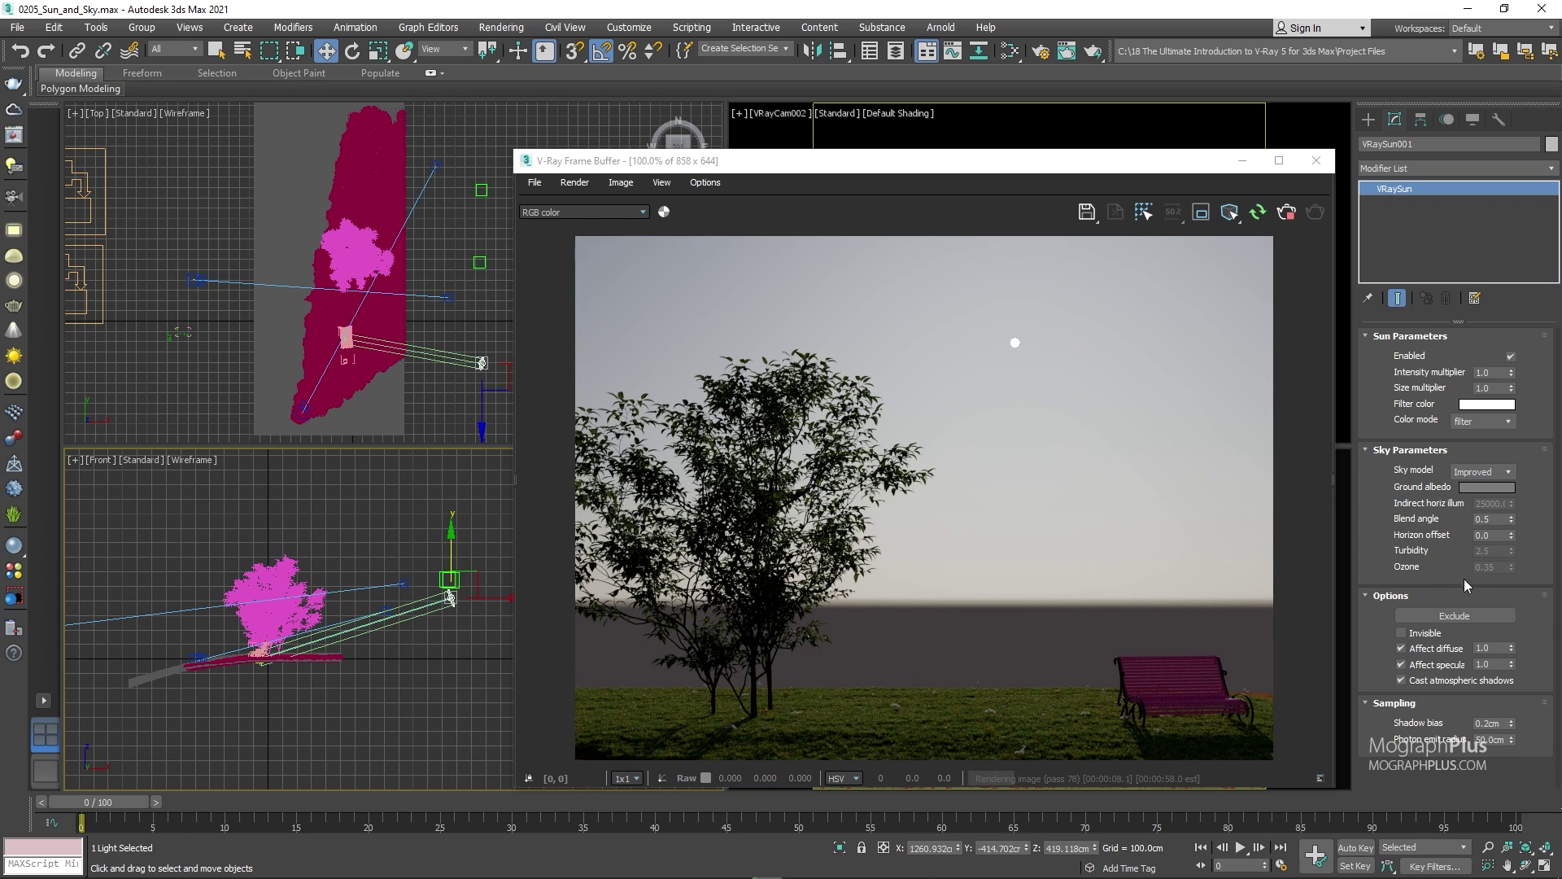
Try sky blend angles 5, 10, 0.1 and 0, restore 0.5, and raise horizon offset to 21.408
{"action": "left_click", "coordinate": [1496, 519]}
{"action": "type", "text": "5"}
{"action": "key", "text": "Return"}
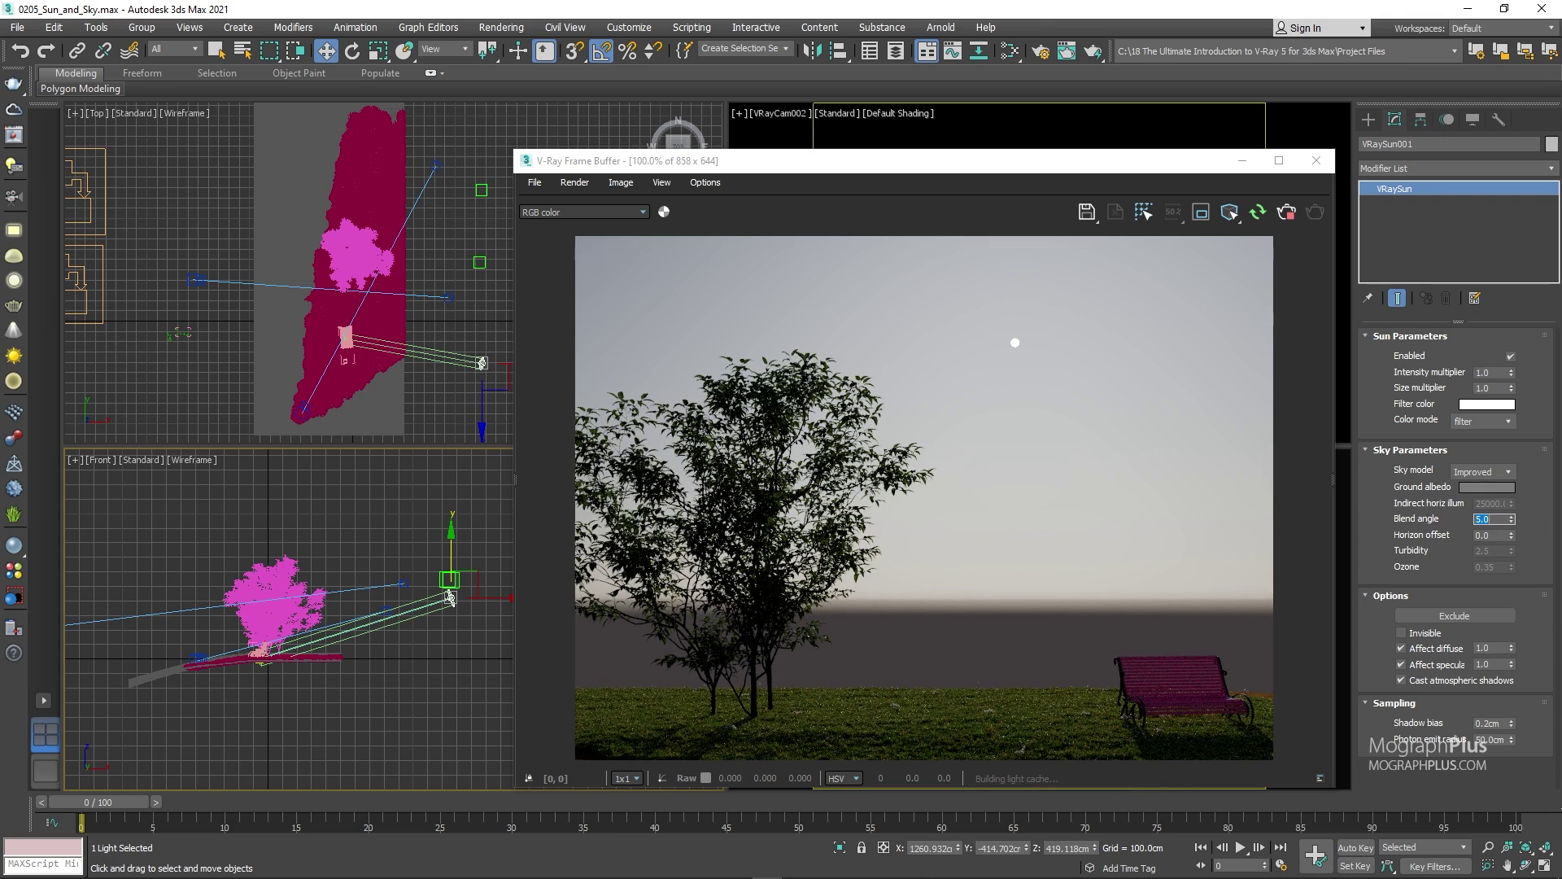
{"action": "type", "text": "1"}
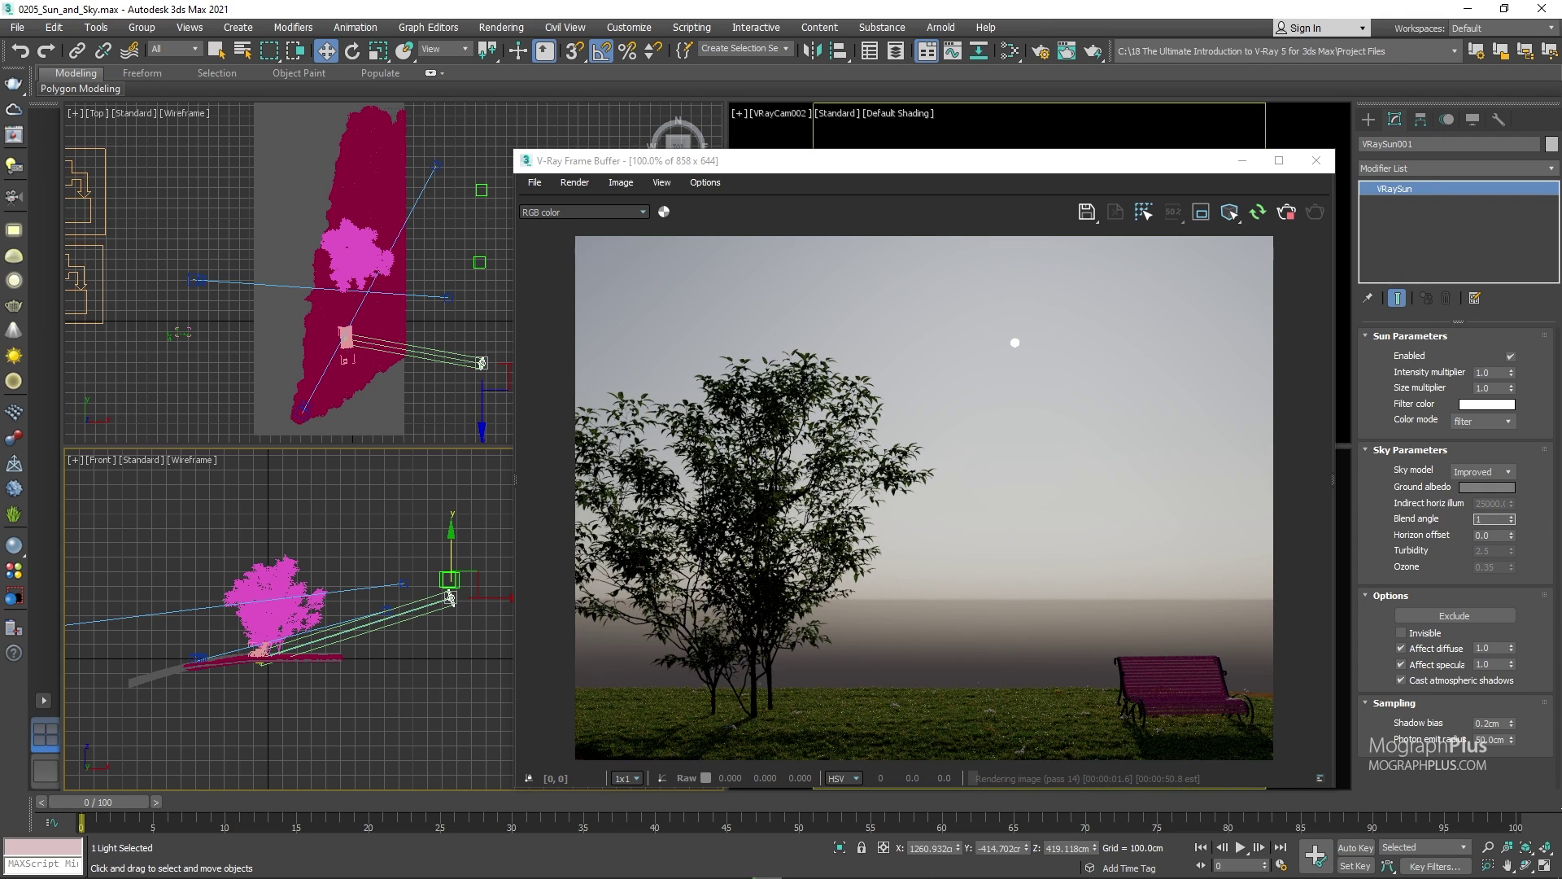
{"action": "type", "text": "0"}
{"action": "key", "text": "Return"}
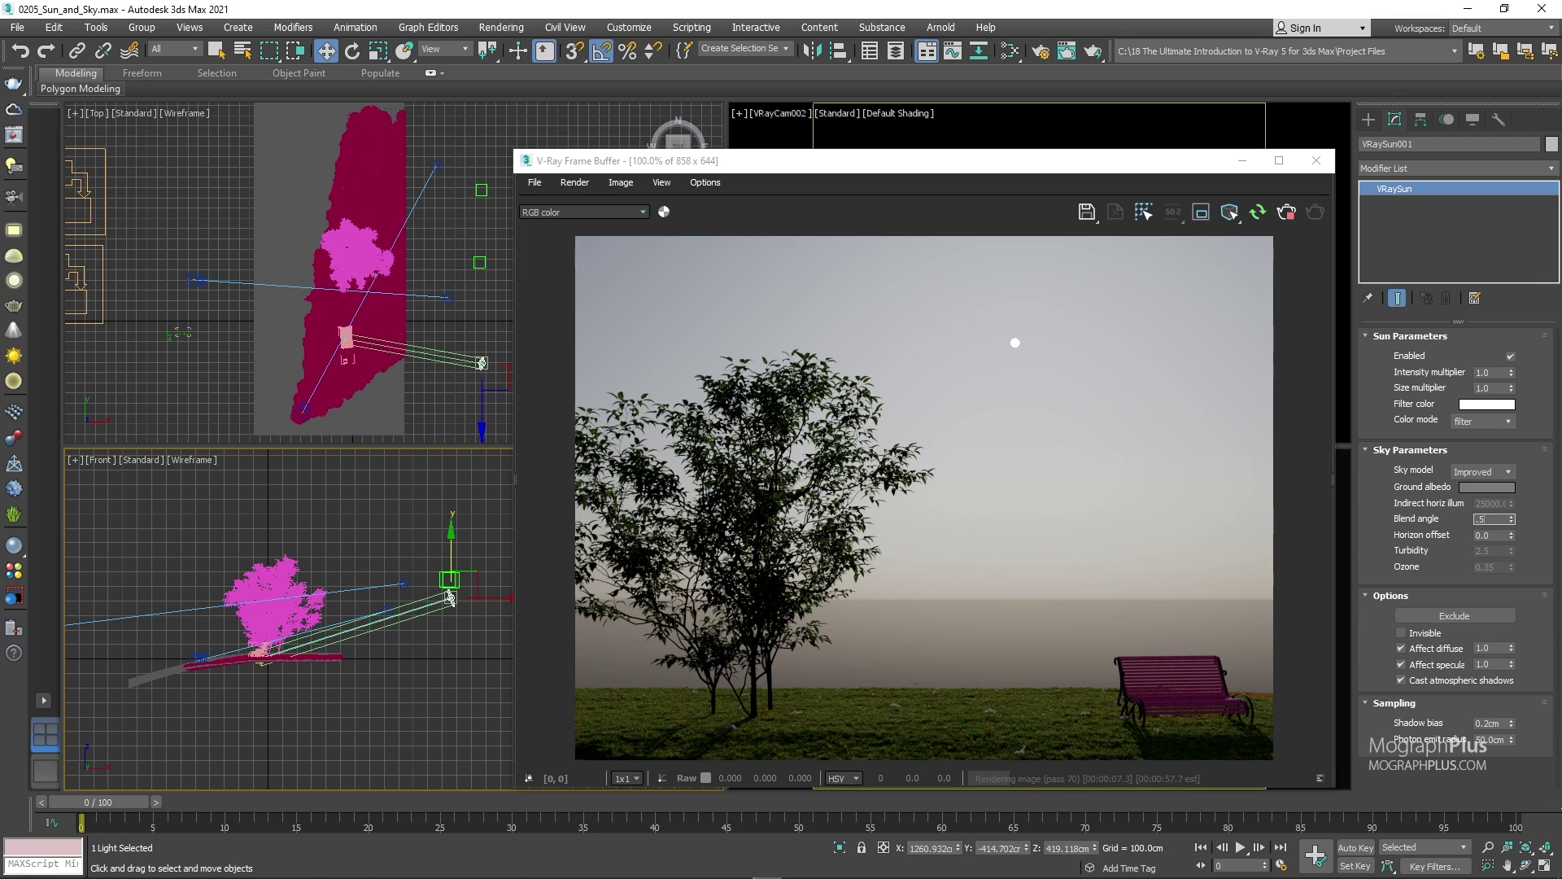
{"action": "key", "text": "Return"}
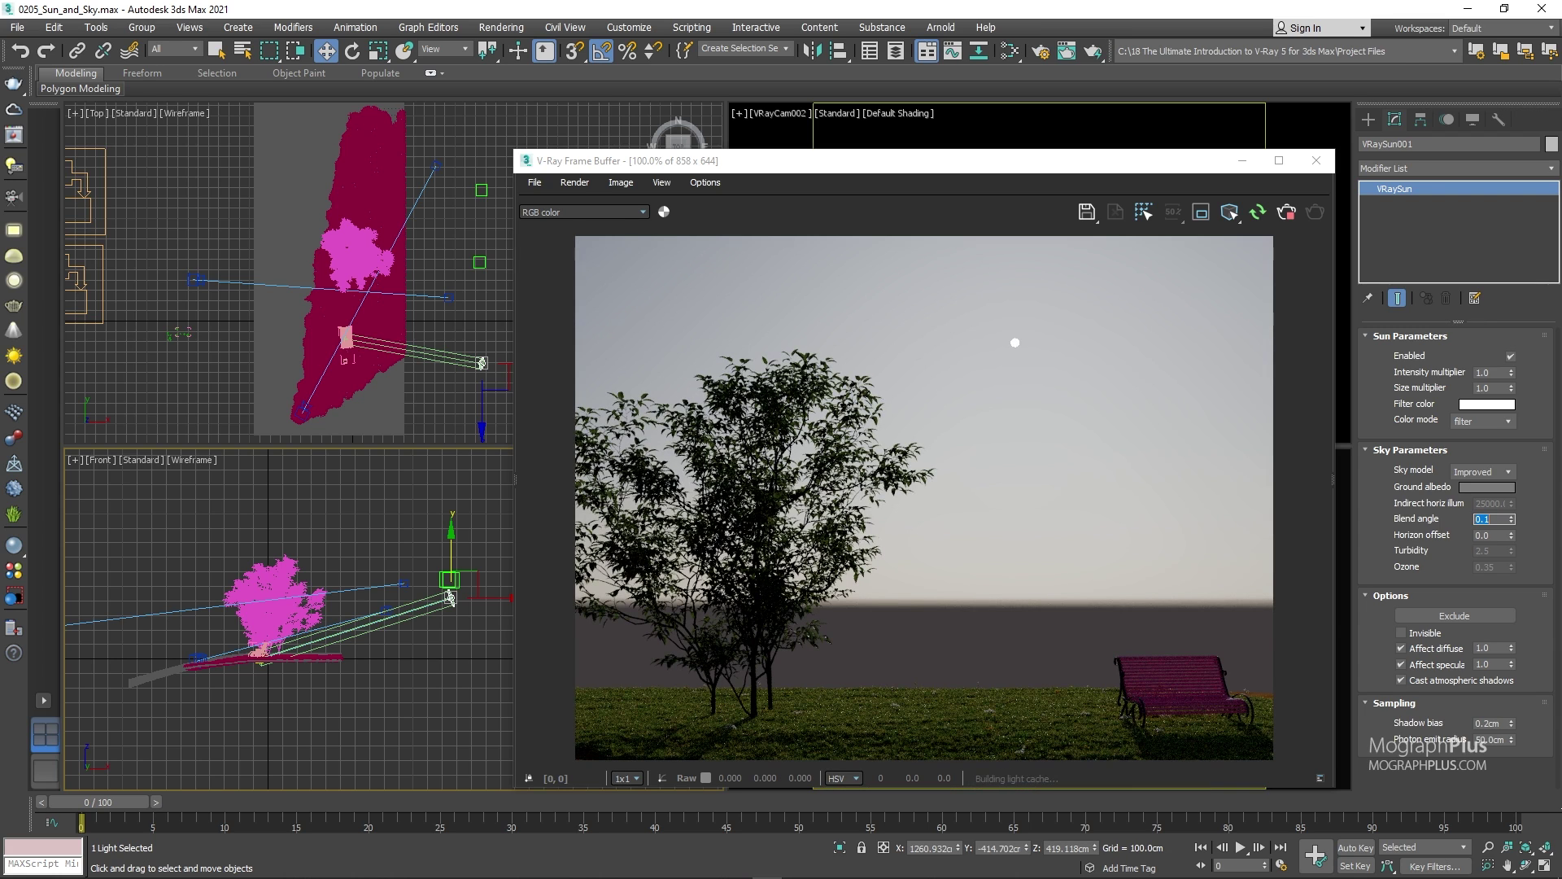
{"action": "type", "text": "0"}
{"action": "key", "text": "Return"}
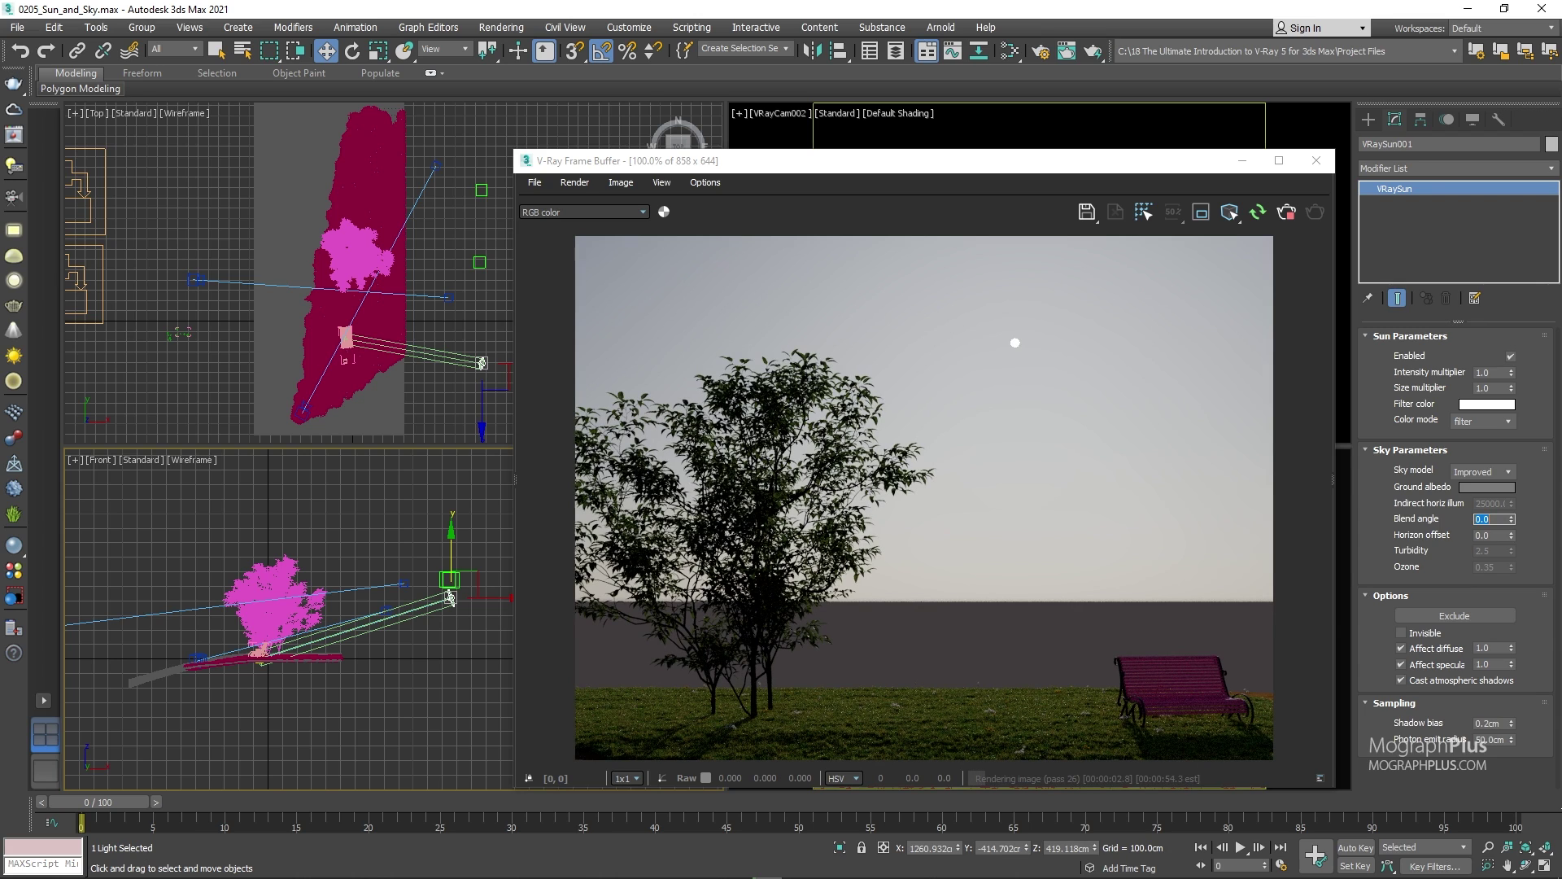
{"action": "type", "text": ".5"}
{"action": "key", "text": "Return"}
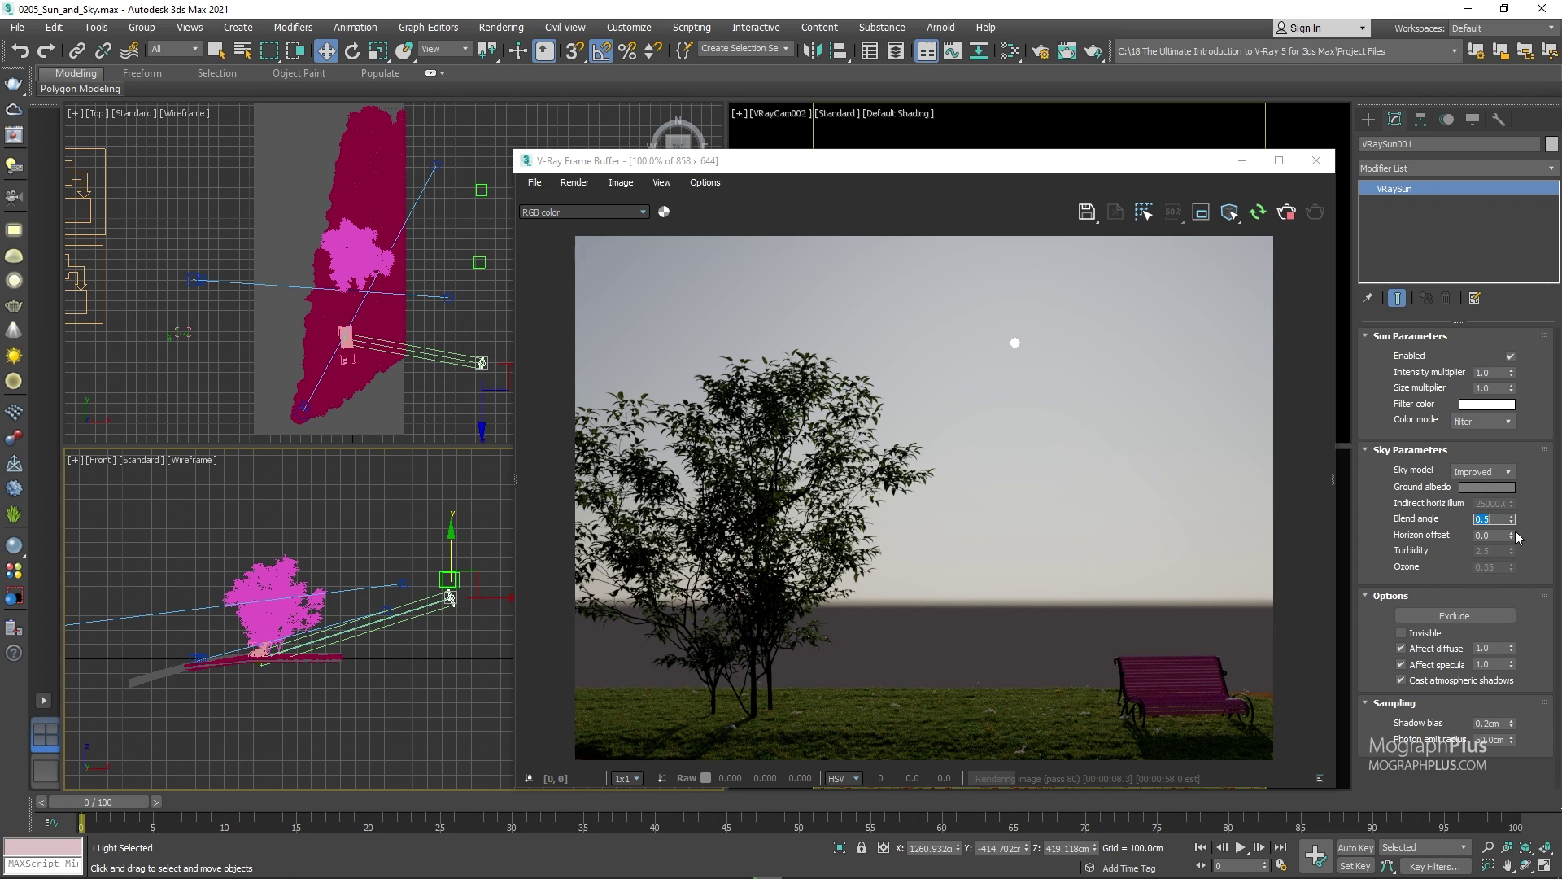
{"action": "left_click_drag", "start_coordinate": [1518, 537], "coordinate": [1507, 446]}
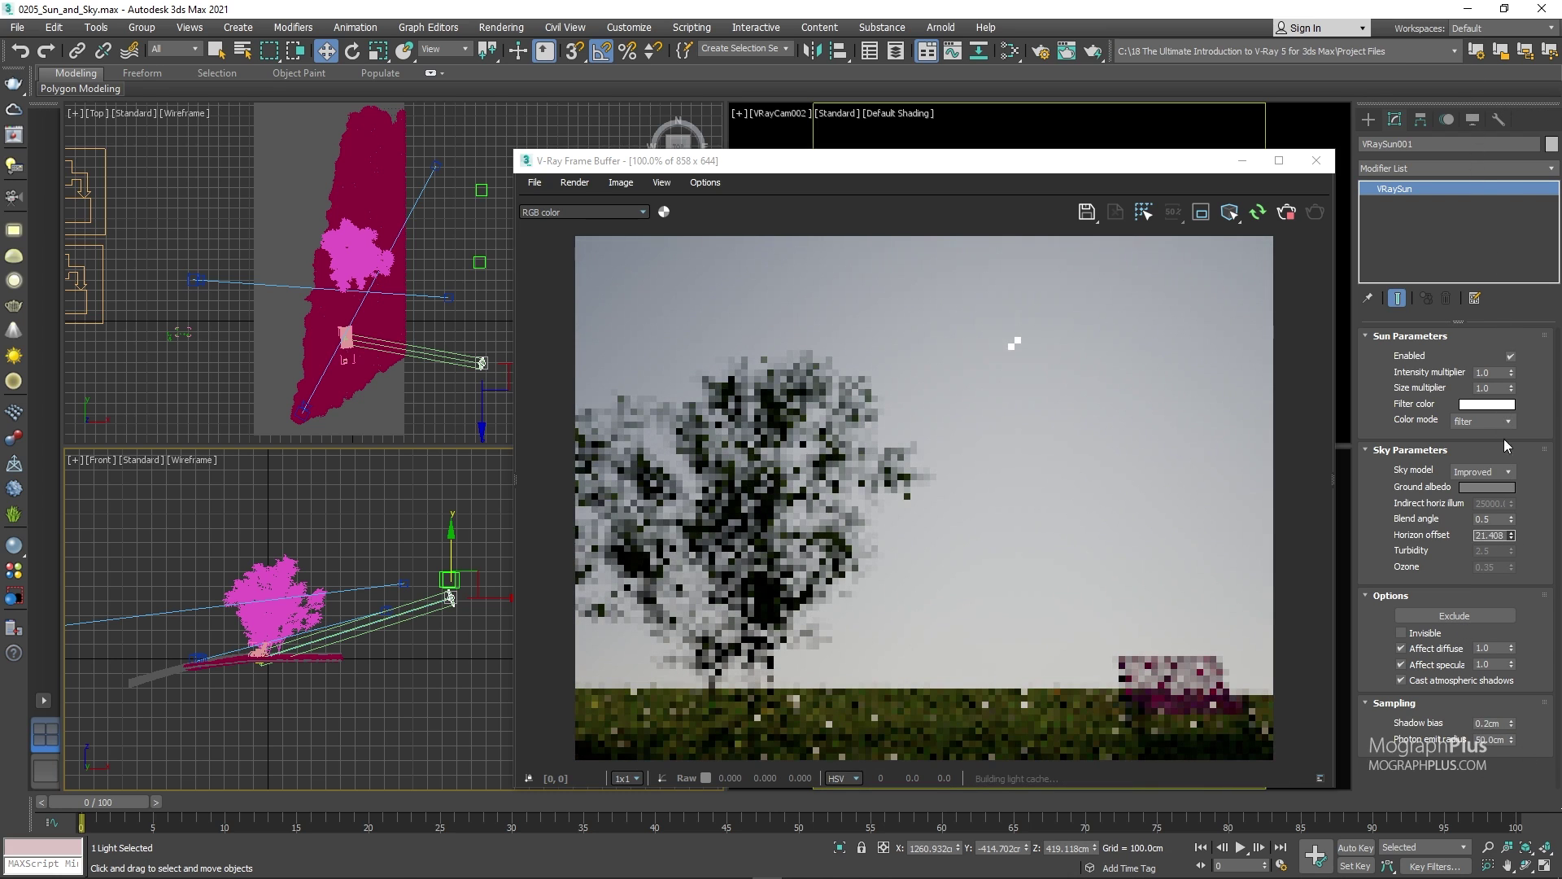
Reset horizon offset to 0, close the frame buffer, and align the sun's X/Y/Z to Dummy001
{"action": "right_click", "coordinate": [1511, 535]}
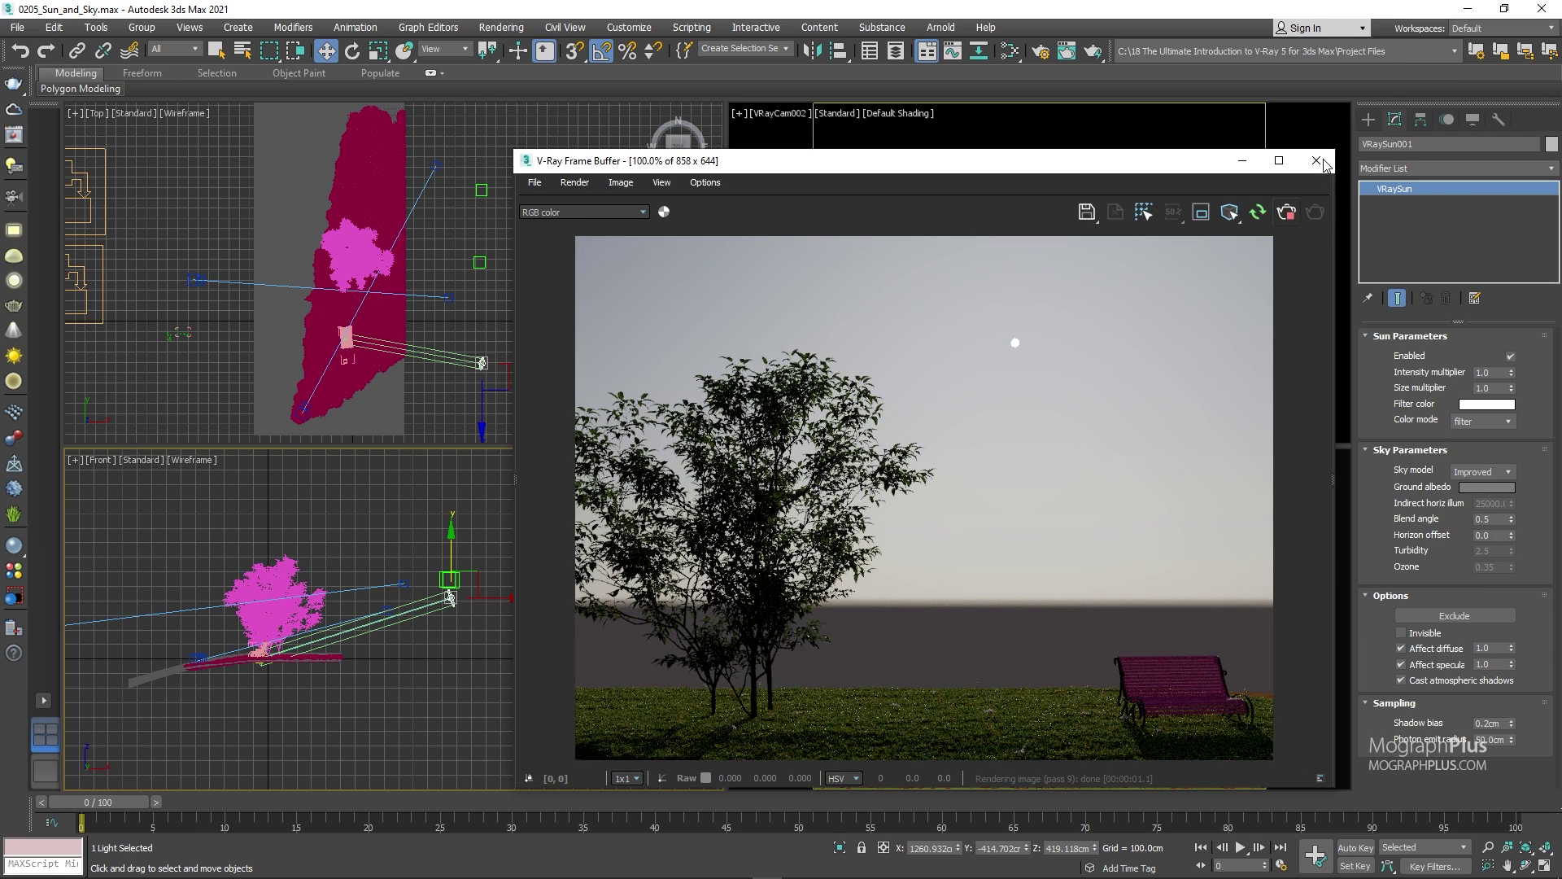
{"action": "left_click", "coordinate": [1318, 161]}
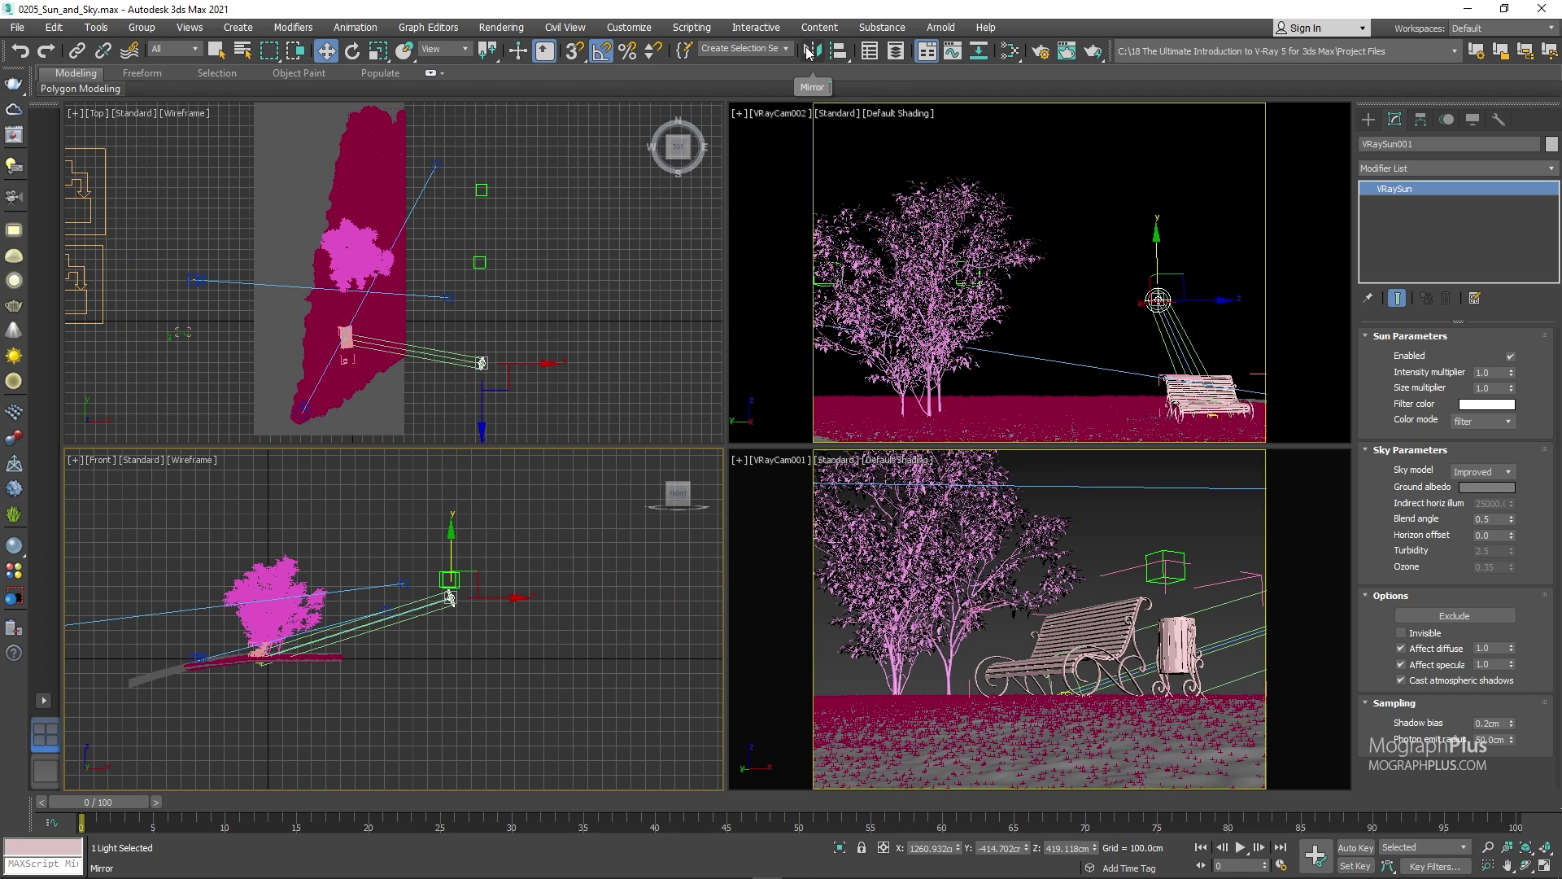
{"action": "left_click", "coordinate": [838, 51]}
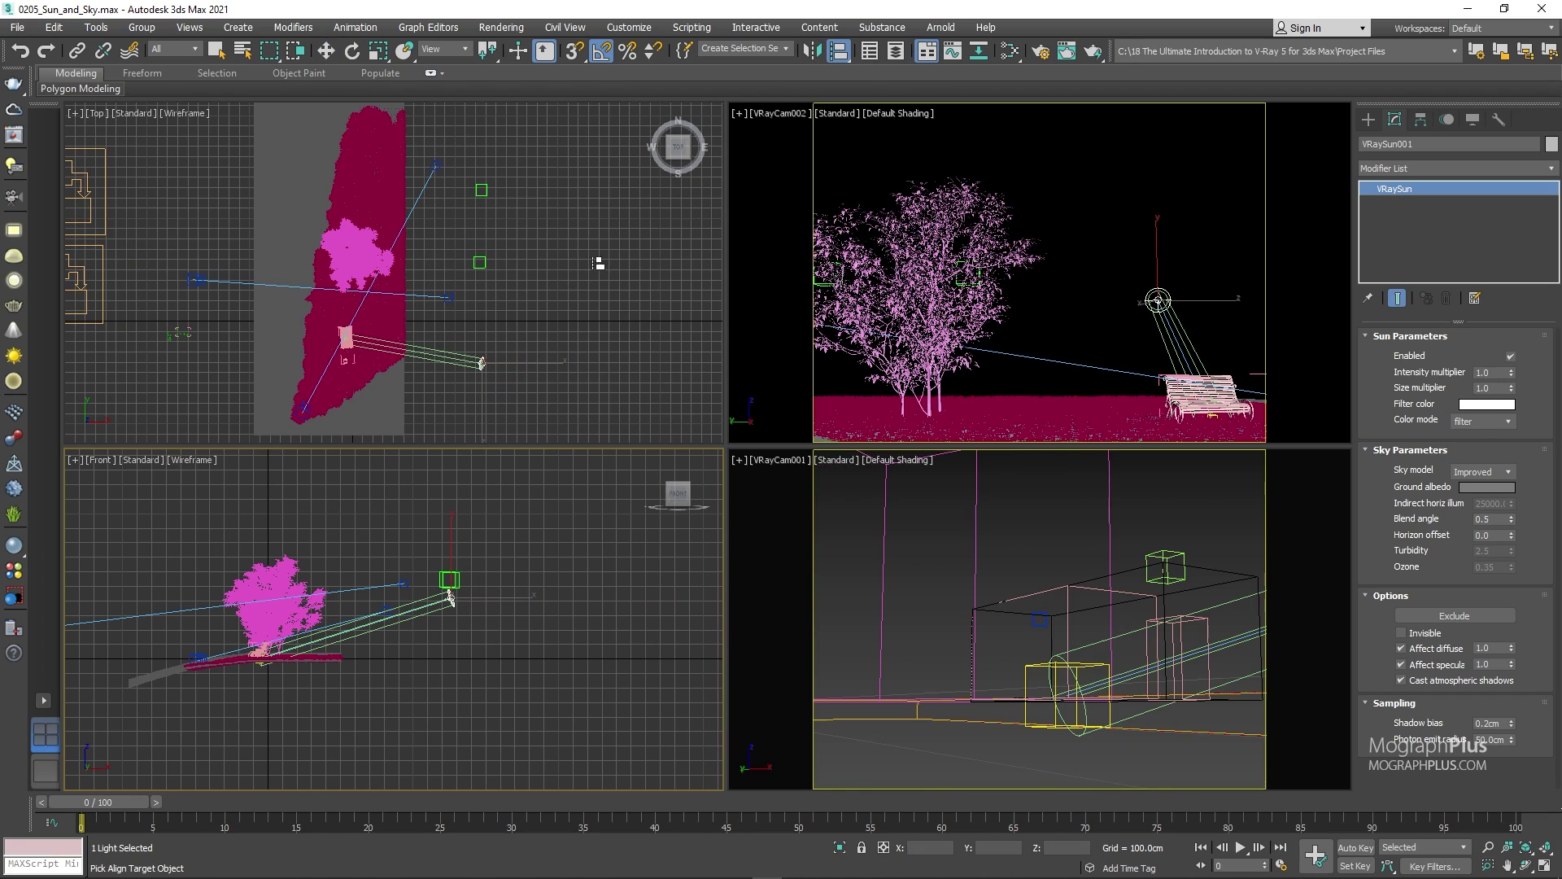
{"action": "left_click", "coordinate": [480, 265]}
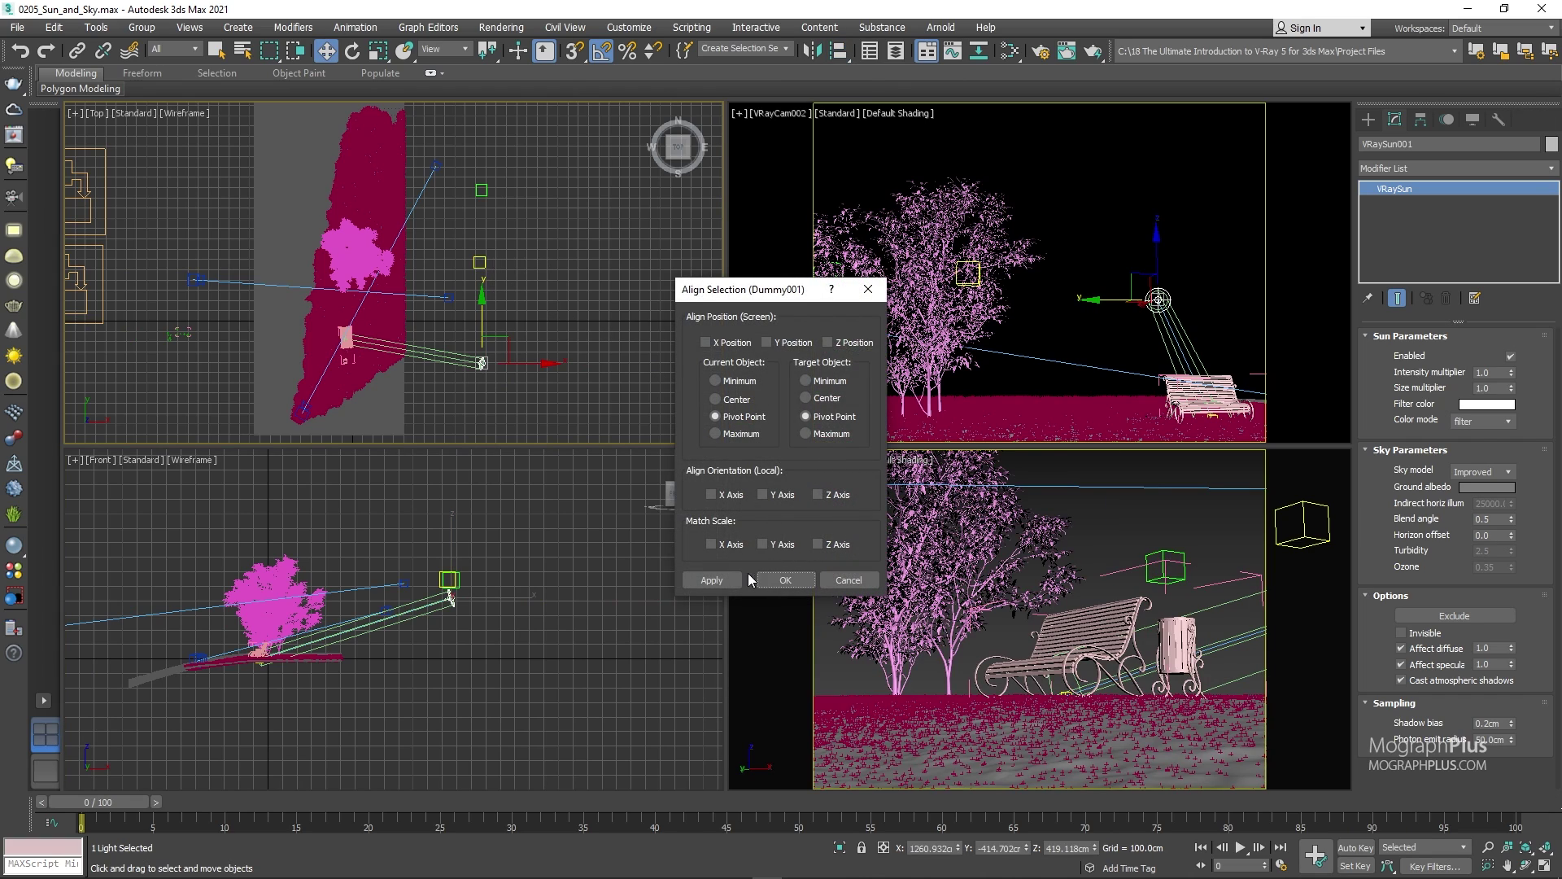
{"action": "left_click", "coordinate": [706, 343]}
{"action": "left_click", "coordinate": [767, 342]}
{"action": "left_click", "coordinate": [847, 342]}
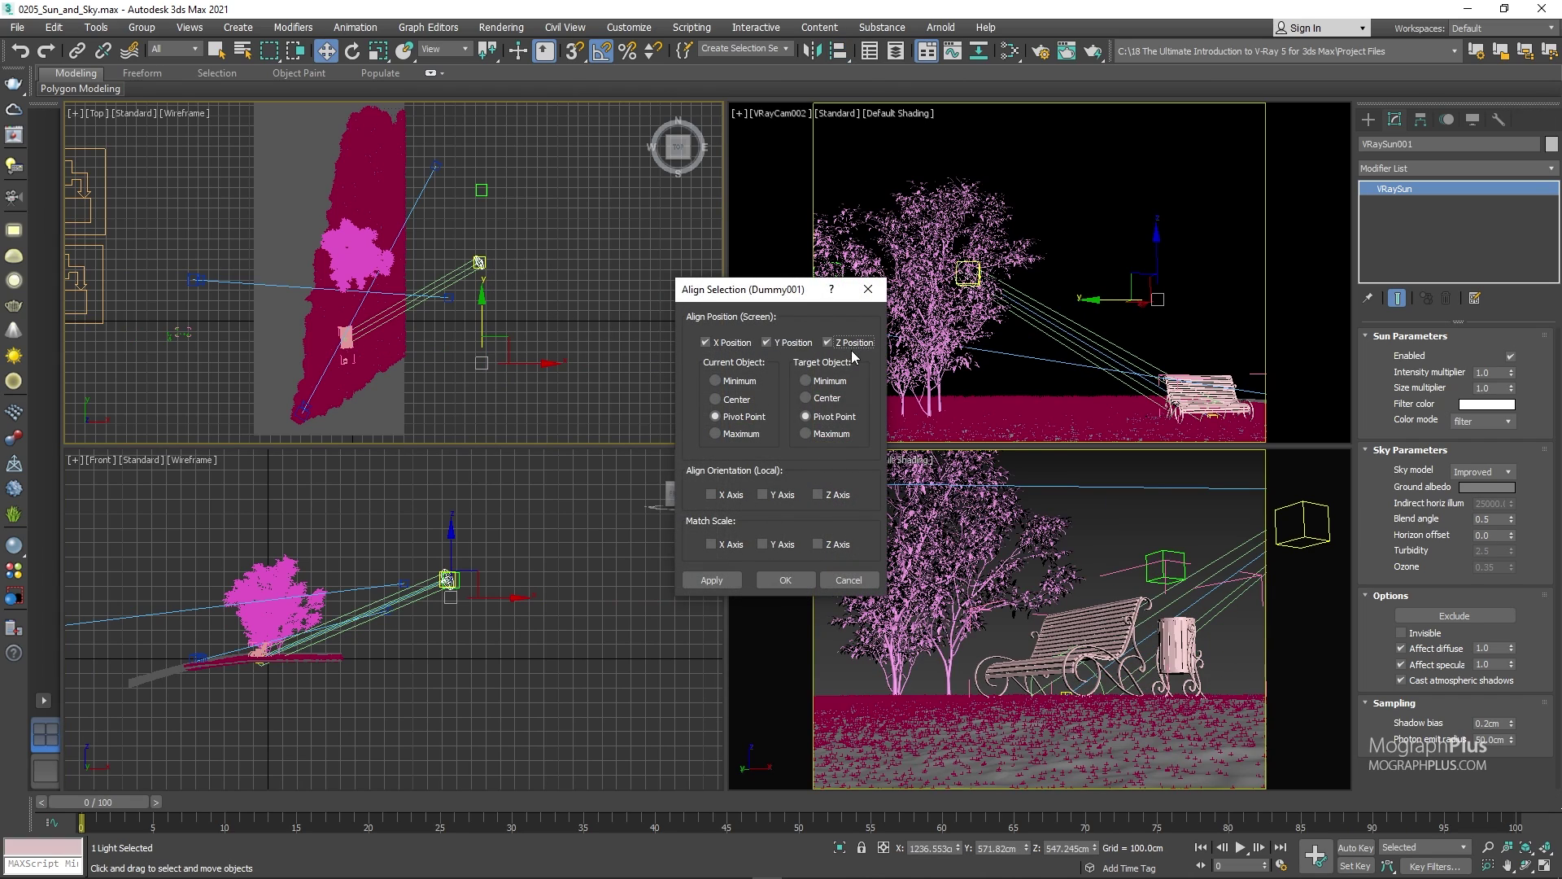
{"action": "left_click", "coordinate": [784, 580]}
Start an interactive render locked to the VRayCam001 bench view
{"action": "left_click", "coordinate": [1134, 472]}
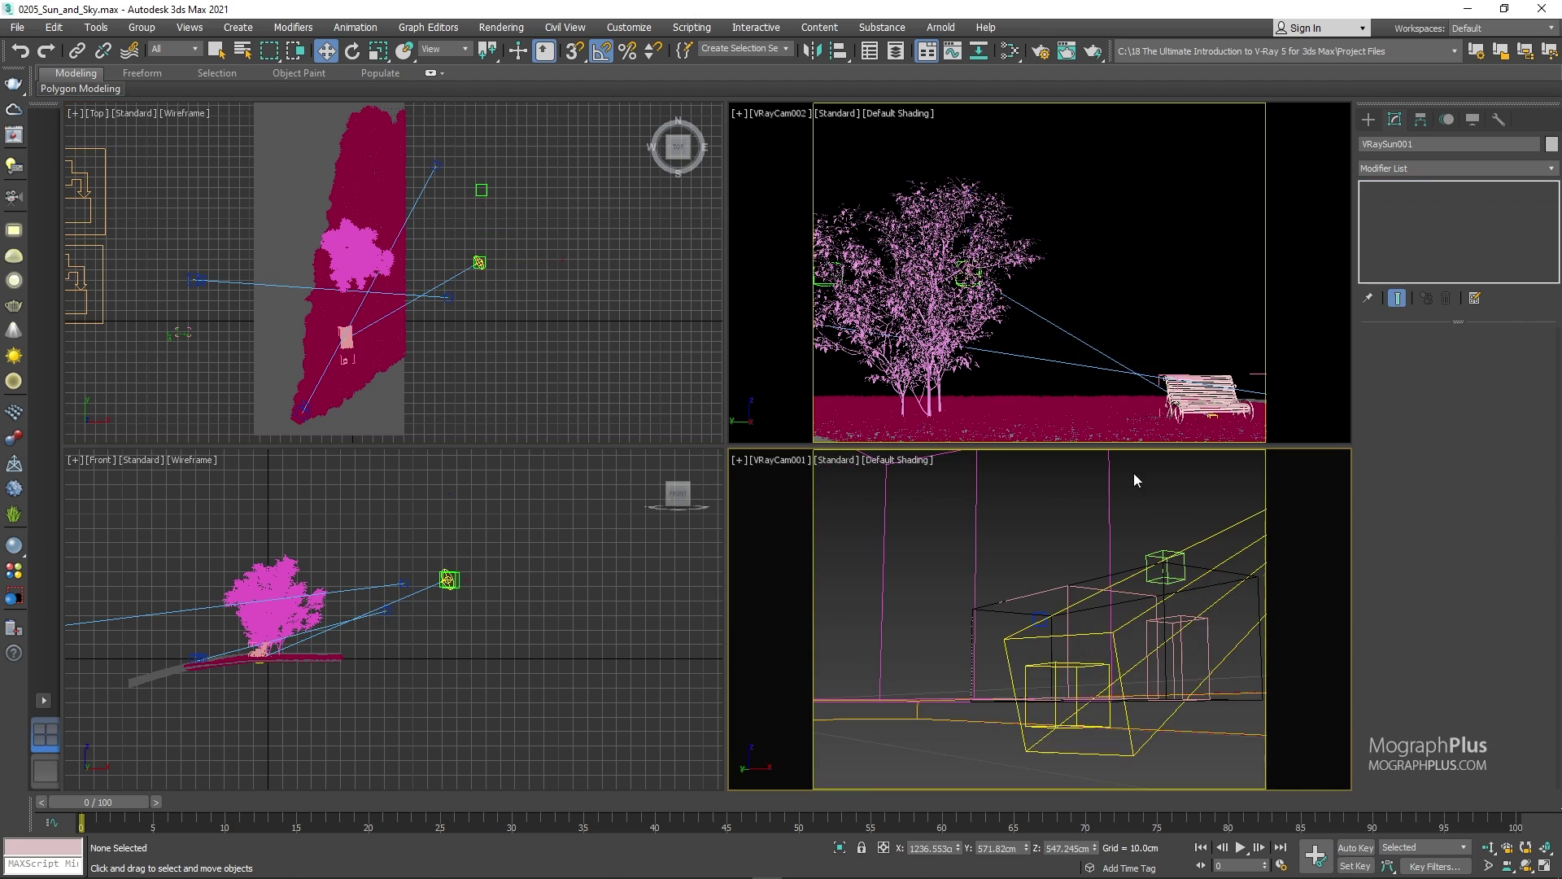
{"action": "left_click", "coordinate": [1040, 59]}
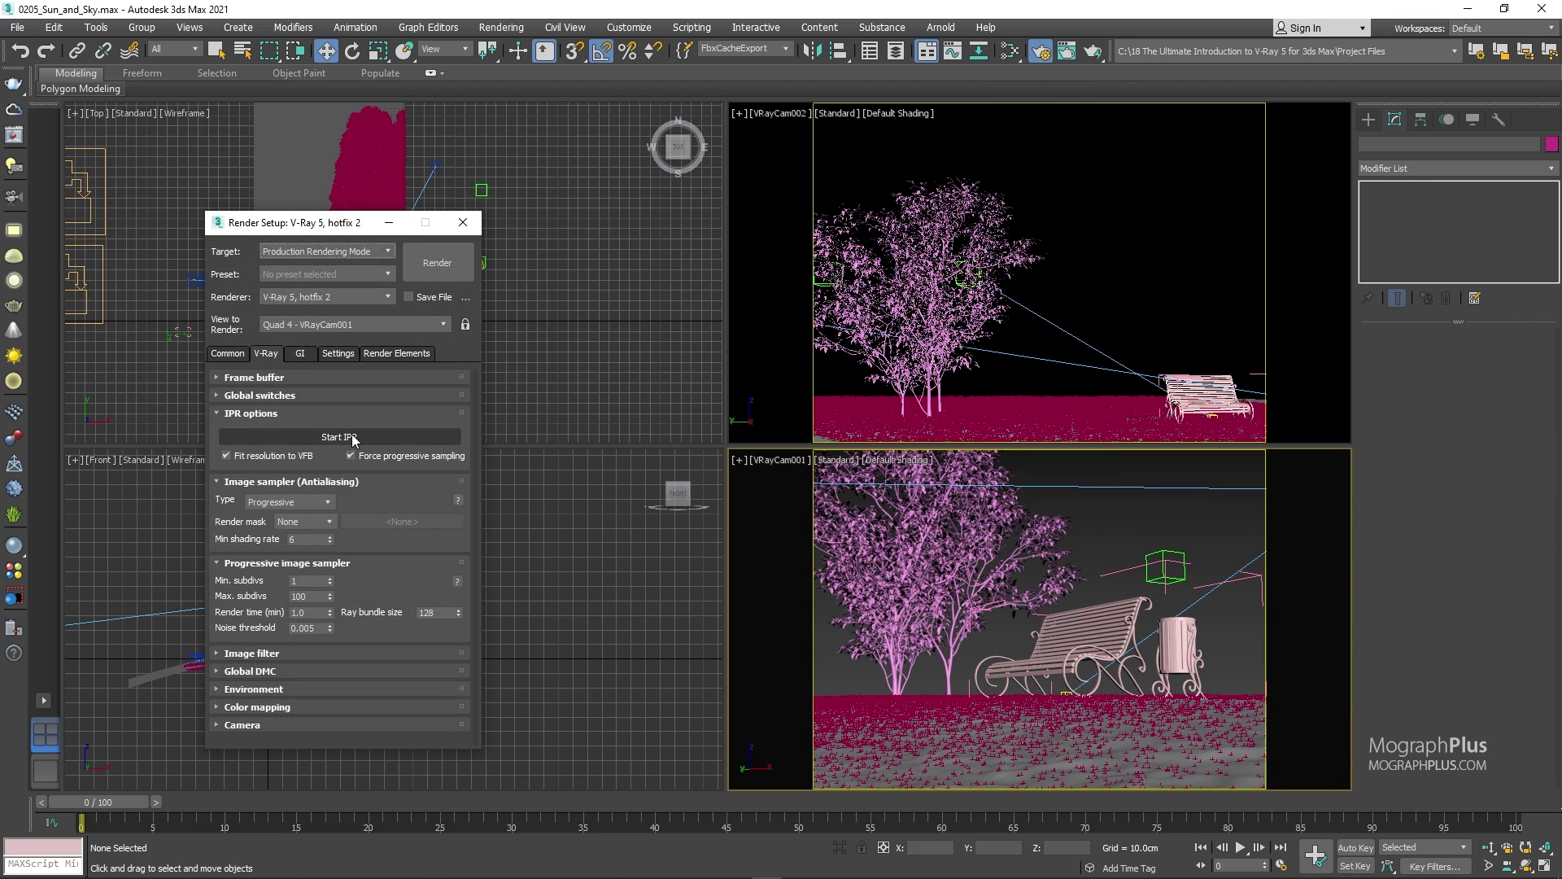
{"action": "left_click", "coordinate": [340, 437]}
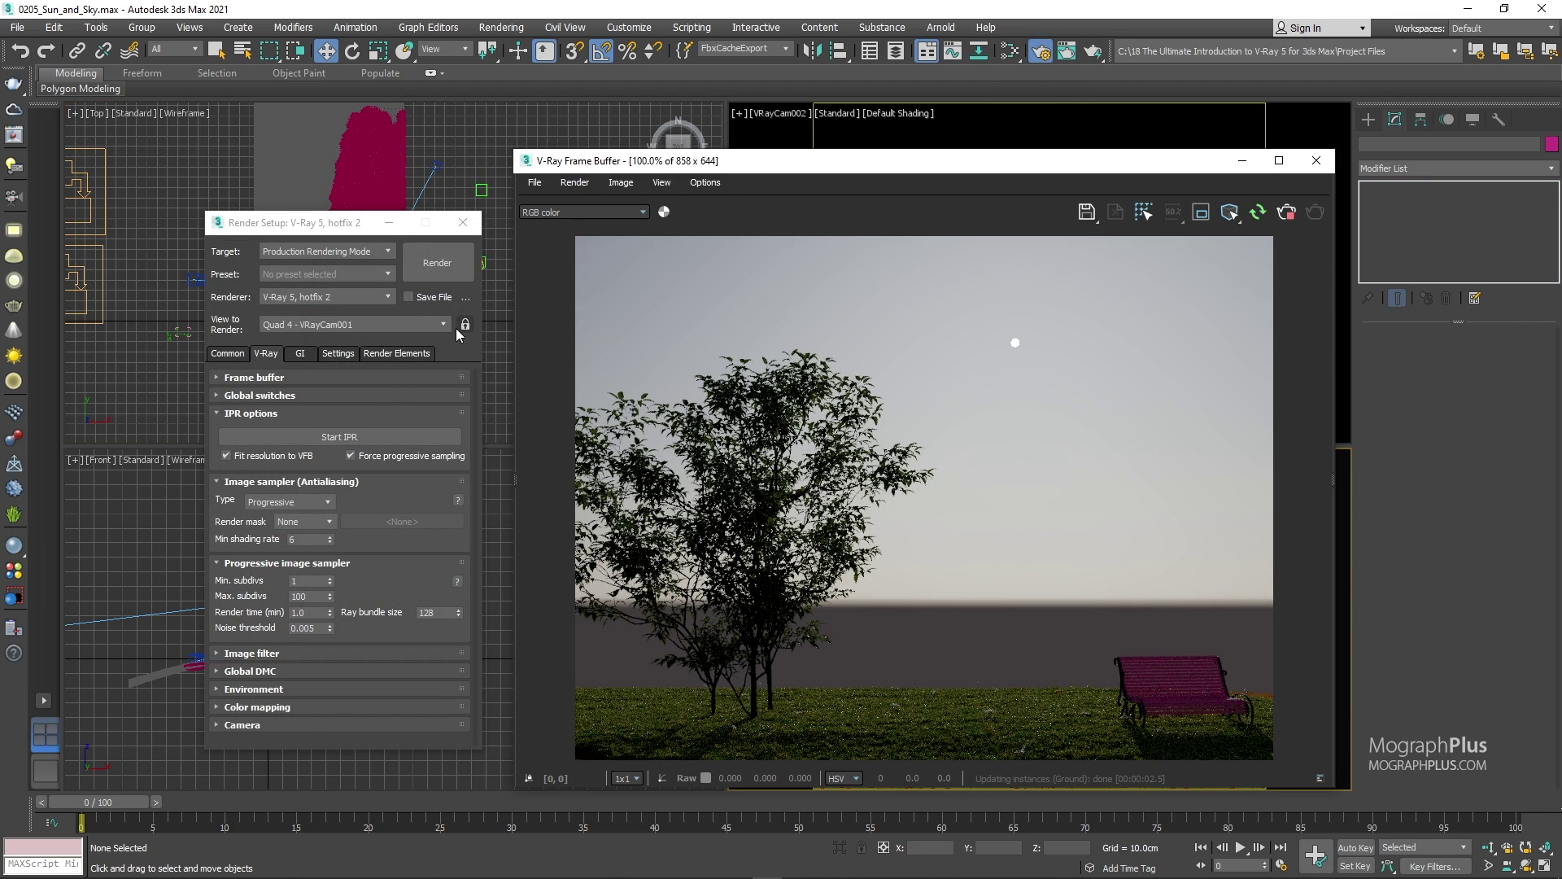
{"action": "left_click", "coordinate": [465, 324]}
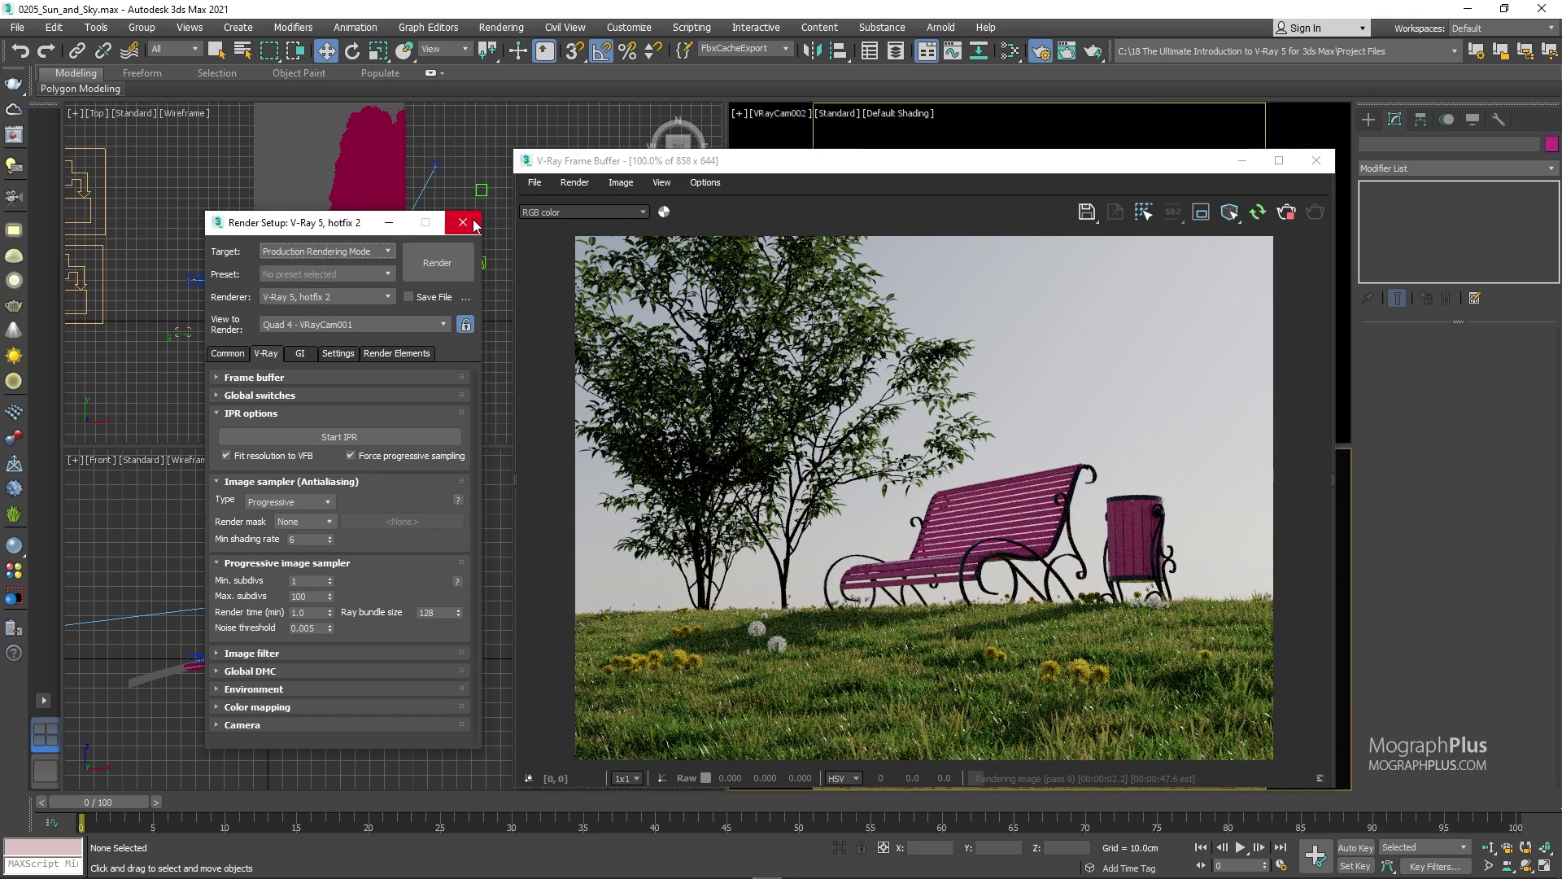
{"action": "left_click", "coordinate": [462, 222]}
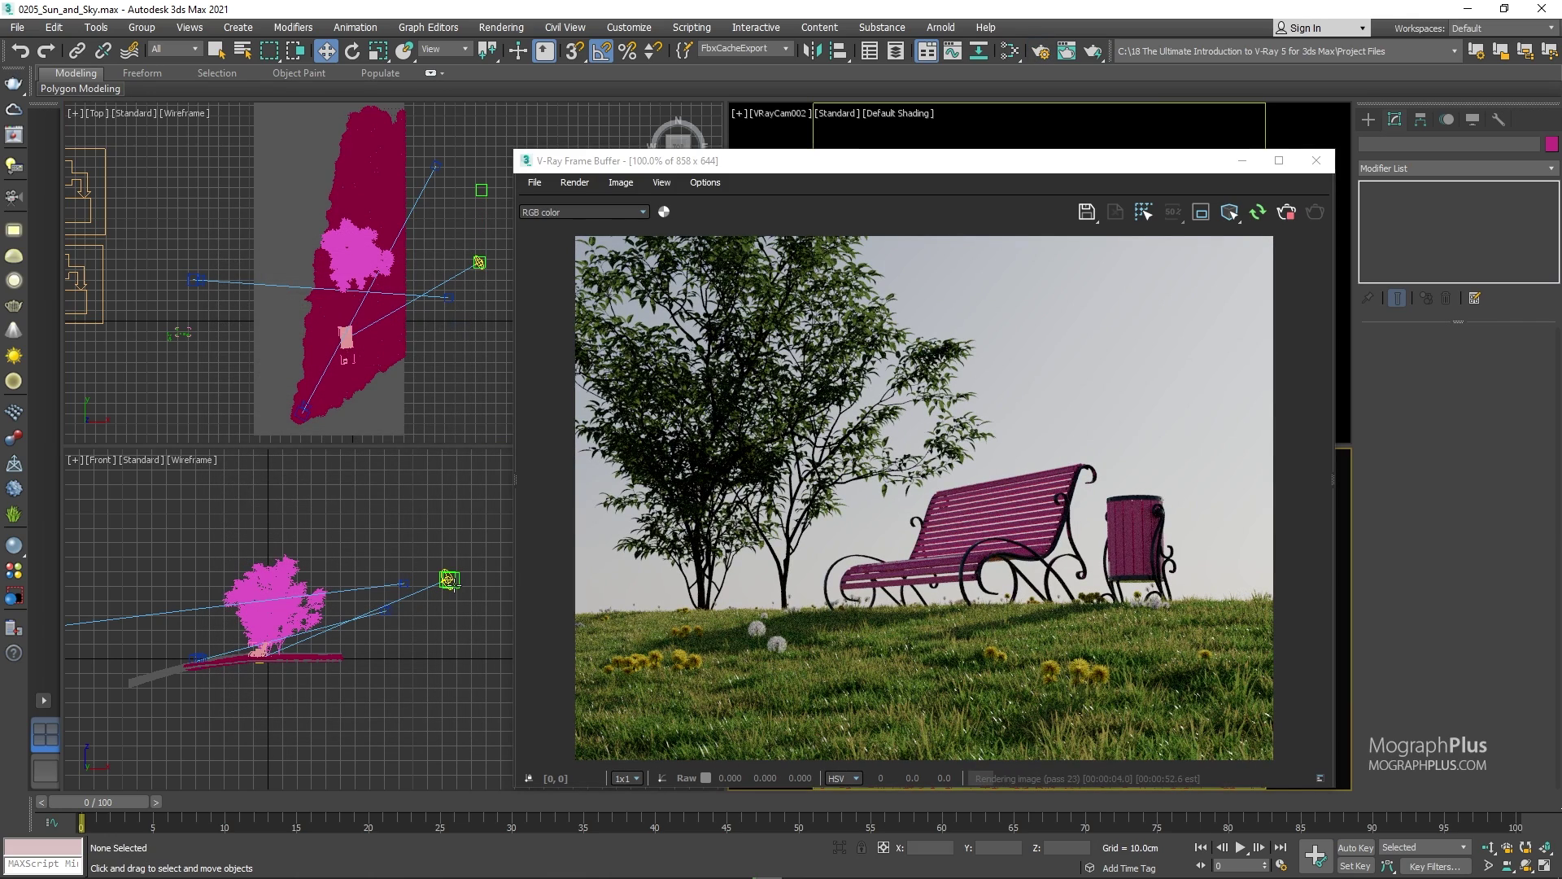
Select the sun light and pan the Front view to frame it
{"action": "scroll", "coordinate": [460, 587], "scroll_direction": "up", "scroll_amount": 5}
{"action": "left_click", "coordinate": [409, 561]}
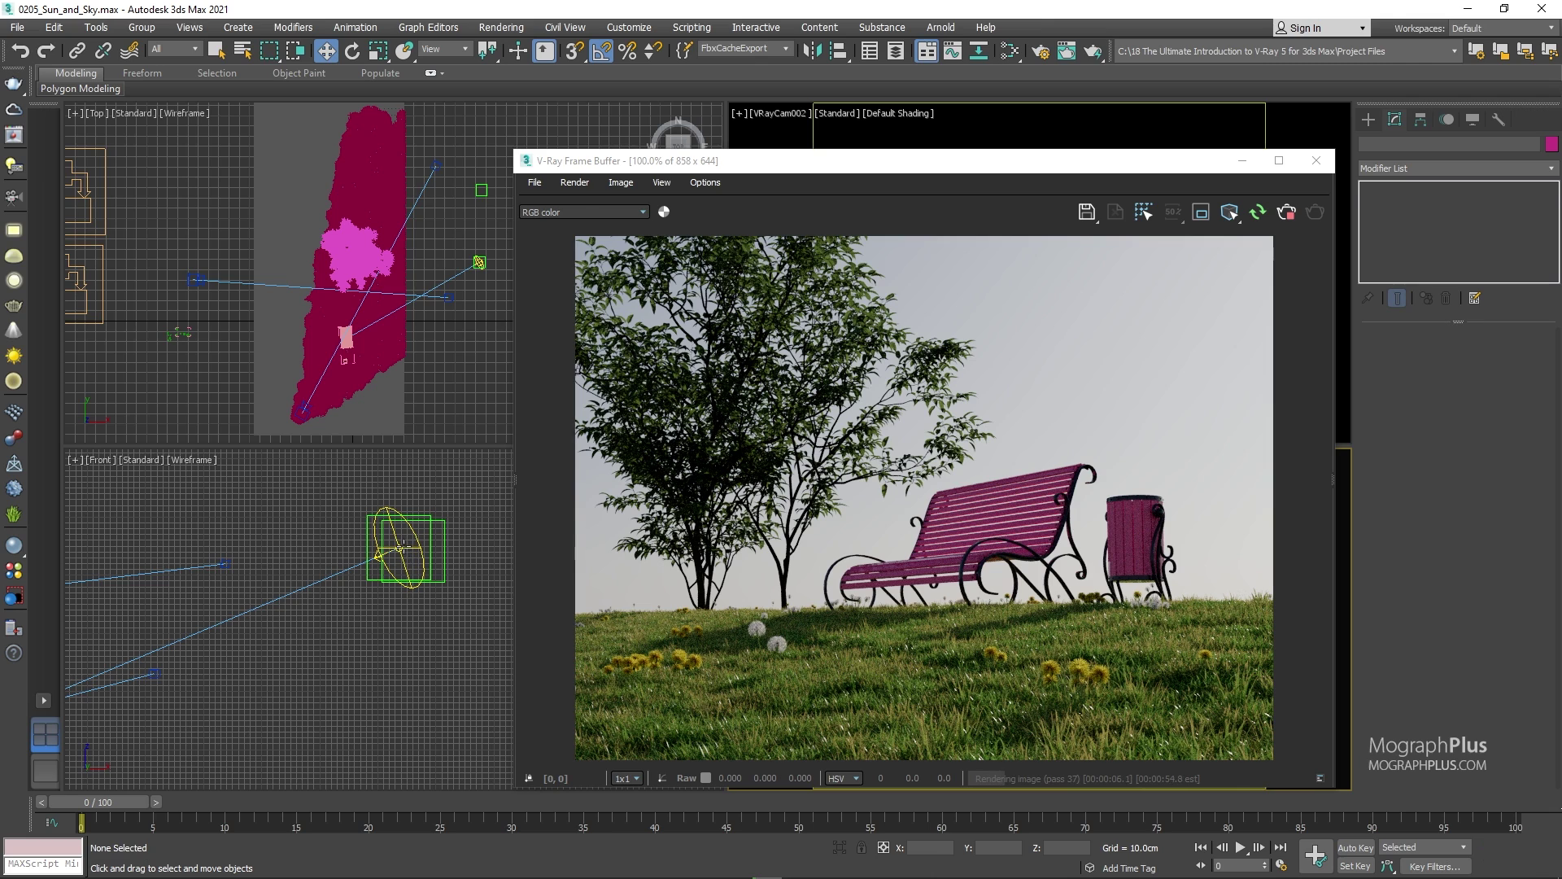
{"action": "scroll", "coordinate": [390, 566], "scroll_direction": "down", "scroll_amount": 5}
{"action": "middle_click_drag", "start_coordinate": [342, 570], "coordinate": [445, 625]}
Switch the VRaySun sky model to Hosek et al
{"action": "middle_click_drag", "start_coordinate": [218, 297], "coordinate": [137, 294]}
{"action": "left_click", "coordinate": [1482, 472]}
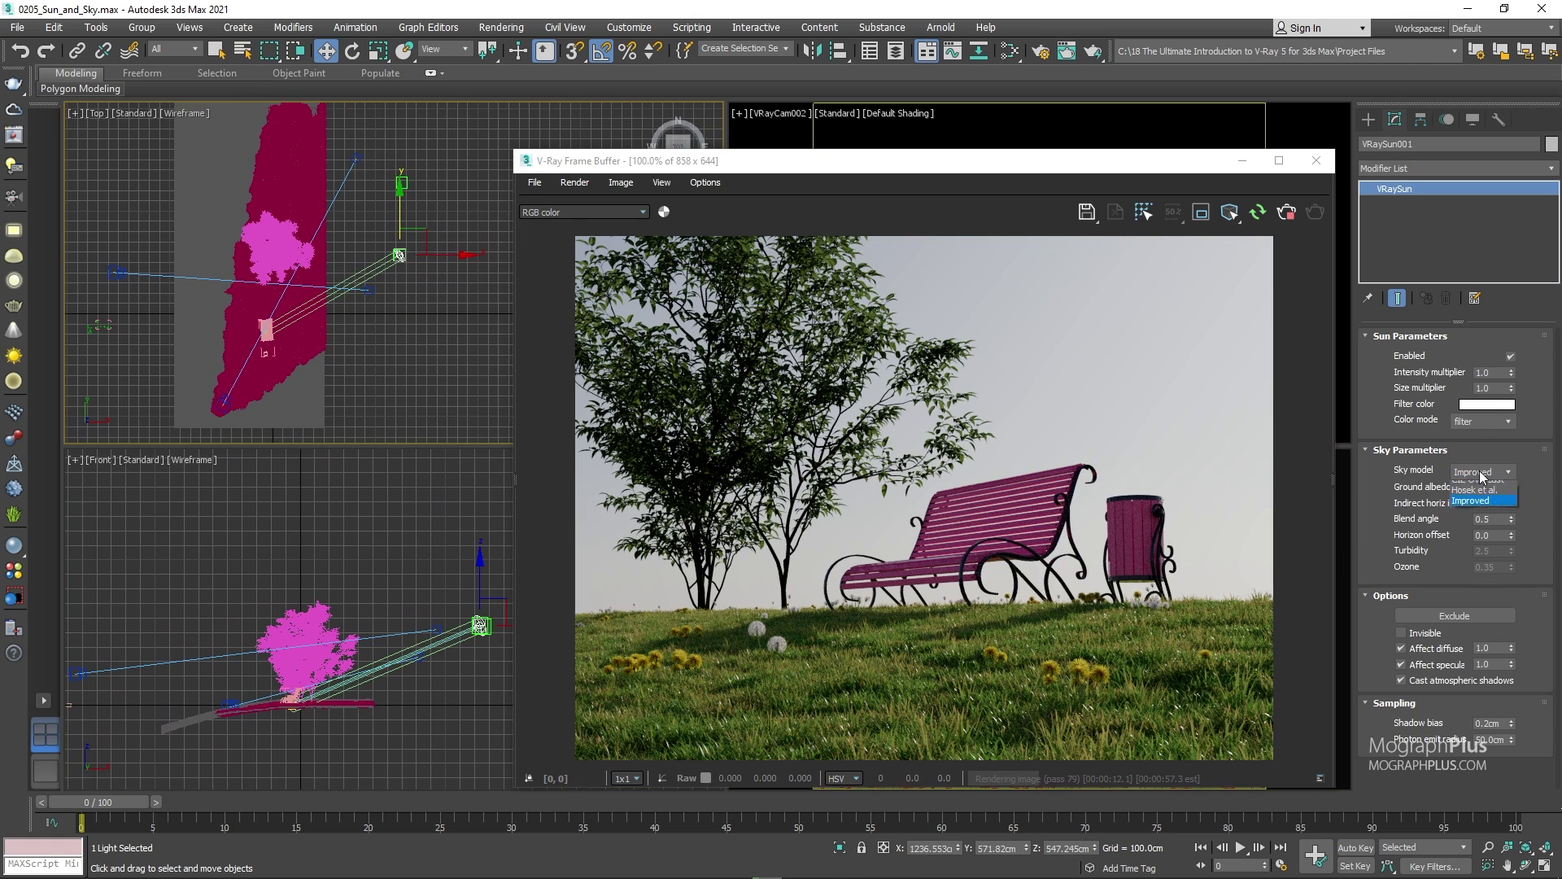
{"action": "left_click", "coordinate": [1484, 518]}
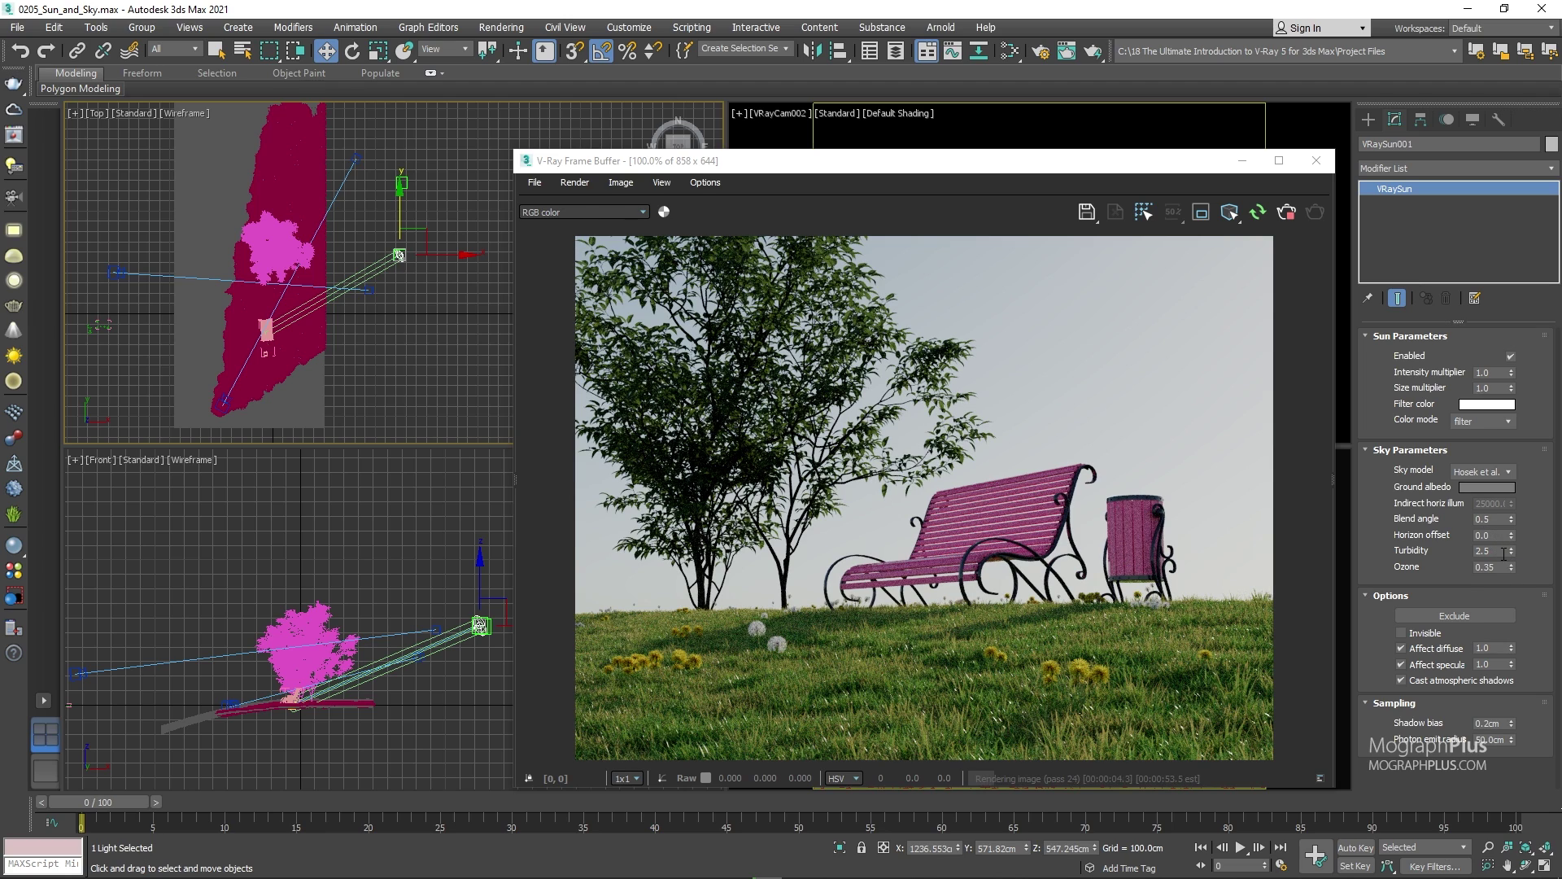
Test turbidity at 2, 10 and 2, then settle on 2.5
{"action": "double_click", "coordinate": [1502, 551]}
{"action": "type", "text": "2"}
{"action": "key", "text": "Return"}
{"action": "key", "text": "Return"}
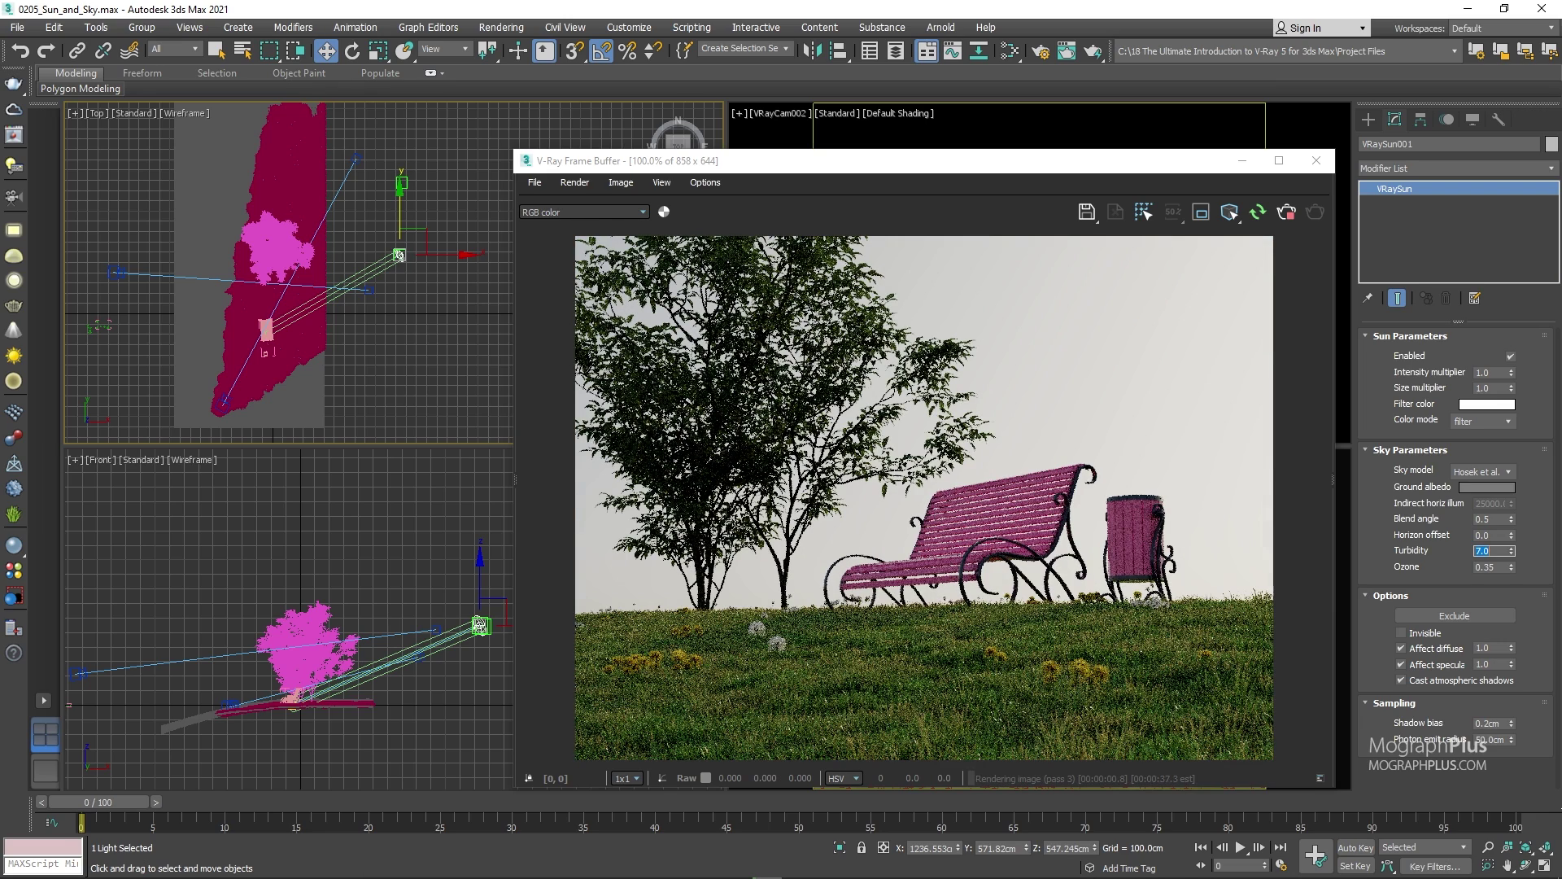
{"action": "type", "text": "10"}
{"action": "key", "text": "Return"}
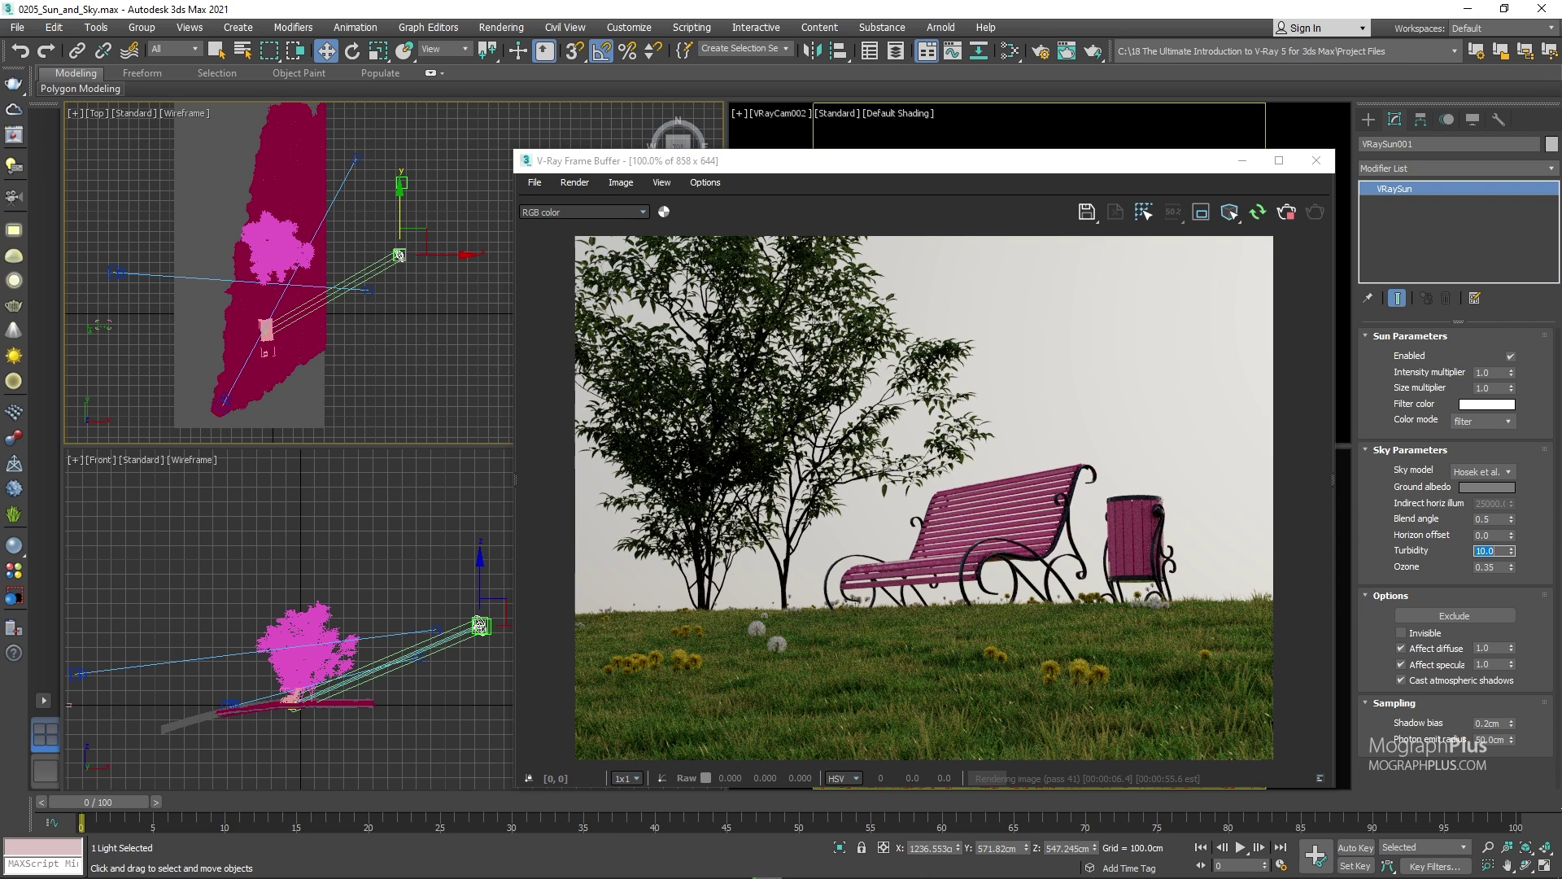
{"action": "type", "text": "2"}
{"action": "key", "text": "Return"}
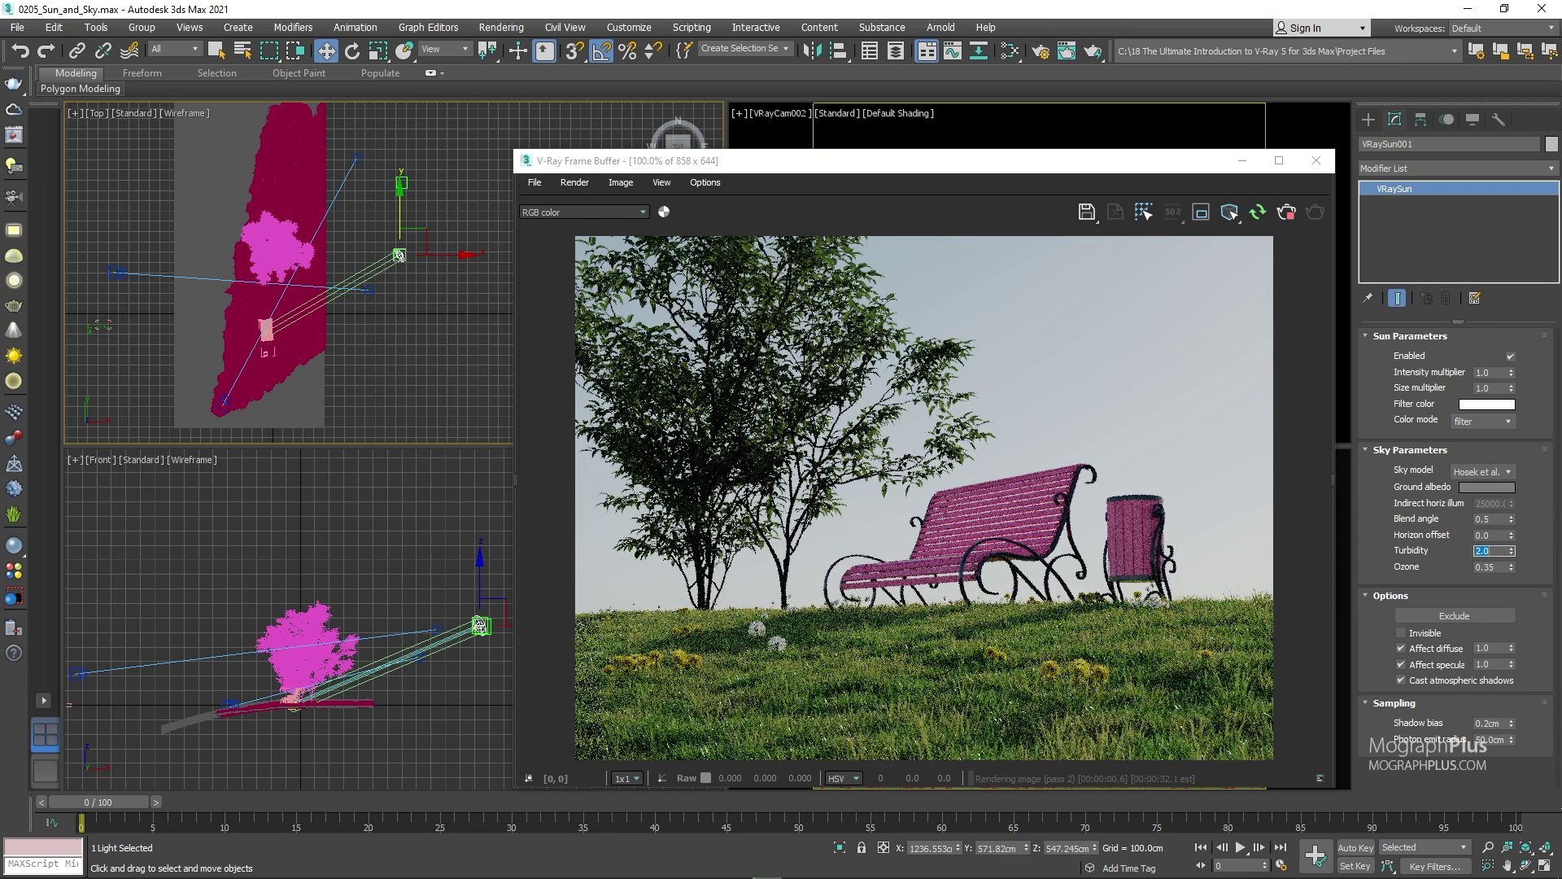
{"action": "type", "text": "2.5"}
{"action": "key", "text": "Return"}
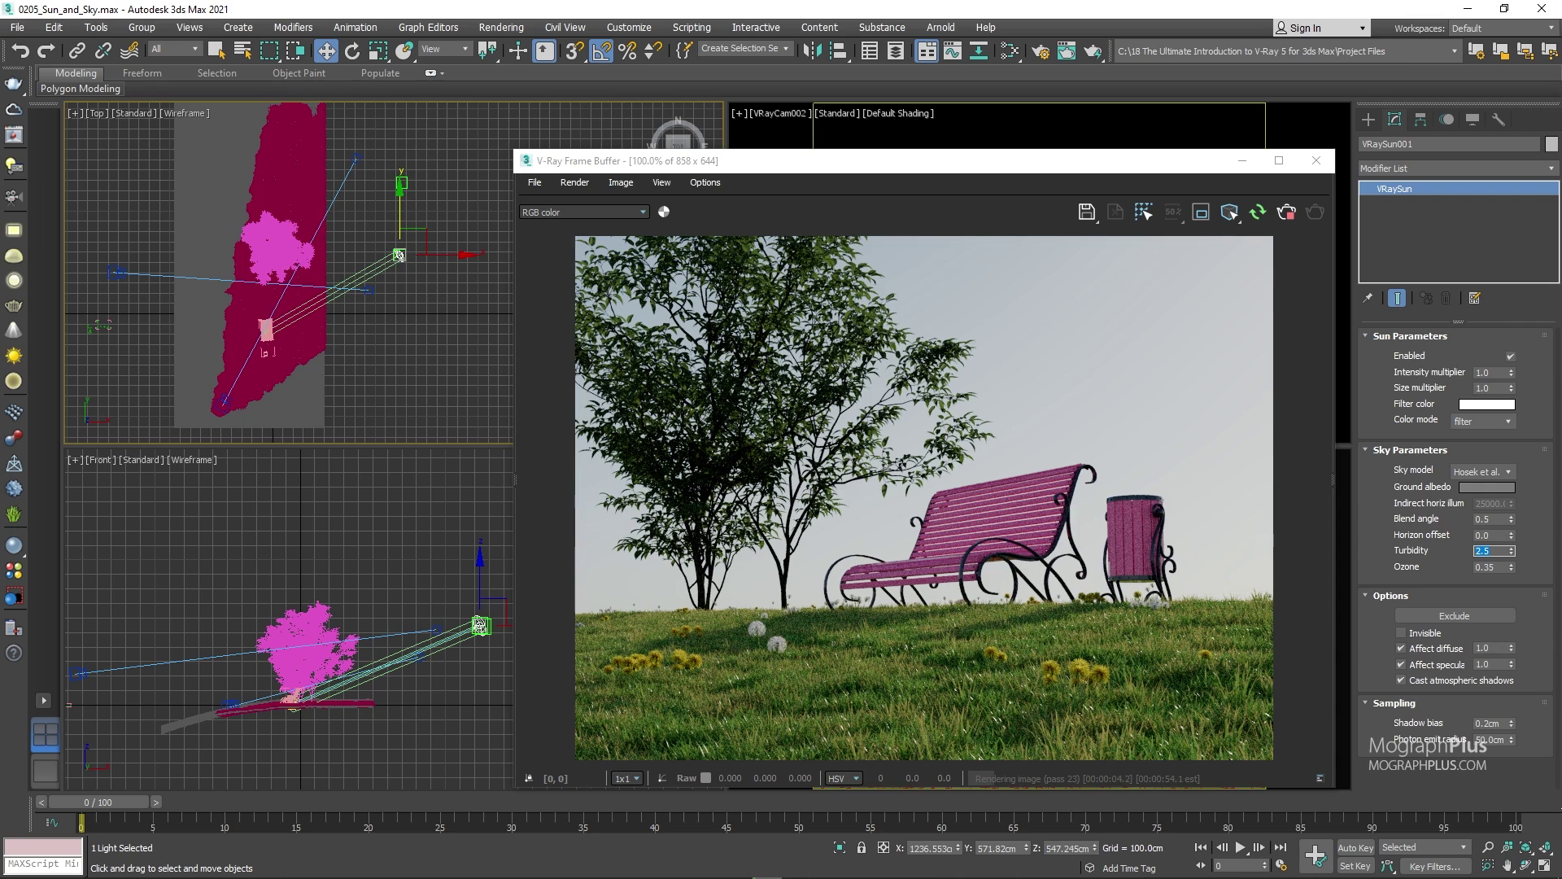
Test the VRaySun Ozone at 0, then set it to 1
{"action": "double_click", "coordinate": [1487, 566]}
{"action": "type", "text": "0"}
{"action": "key", "text": "Return"}
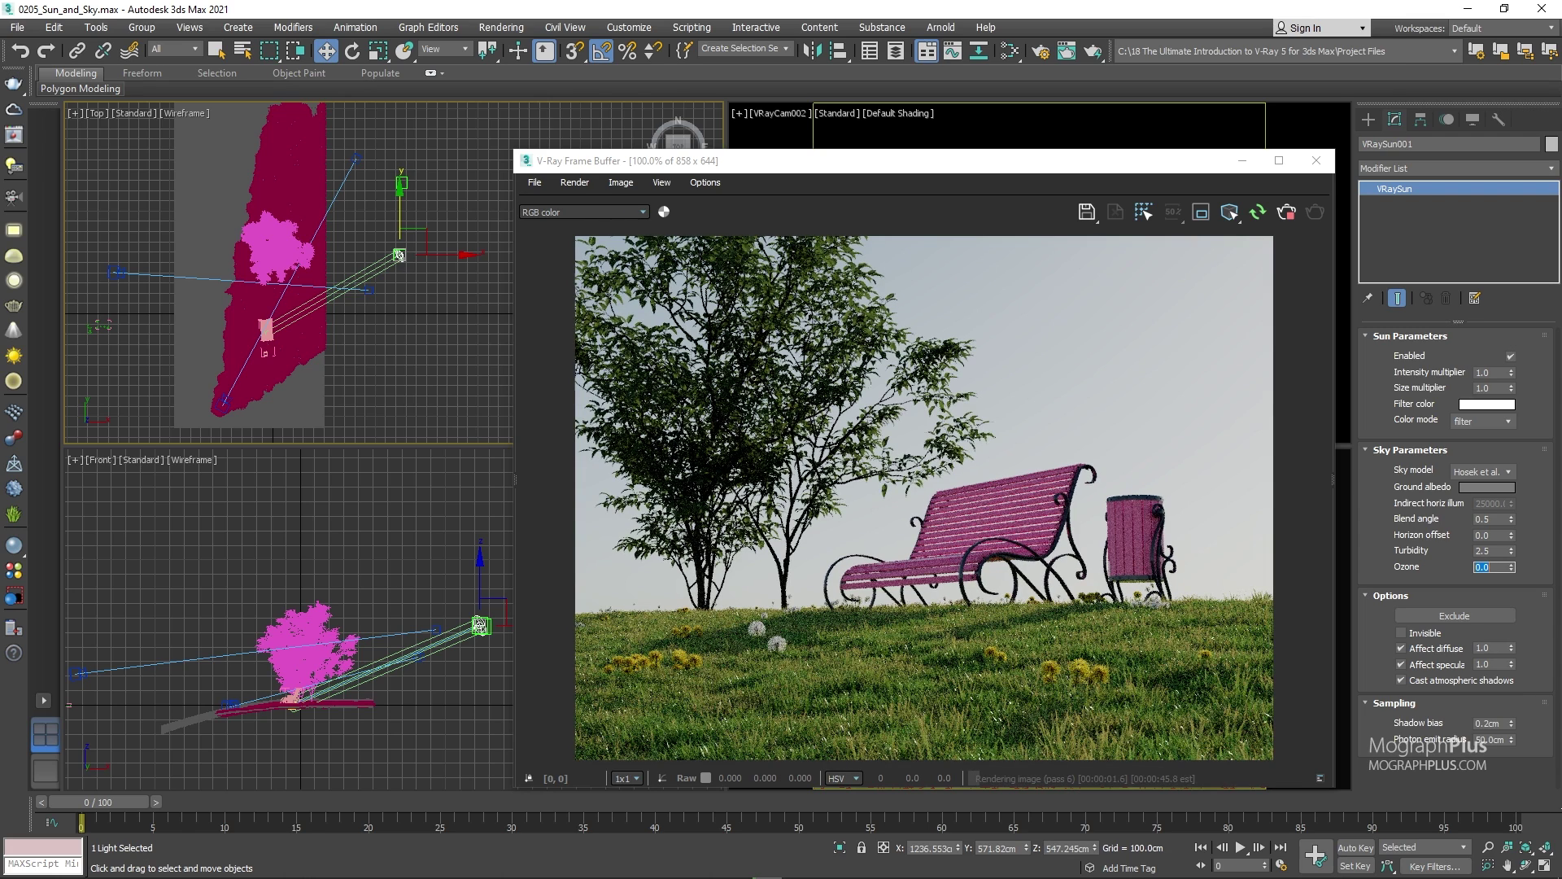
{"action": "type", "text": "1"}
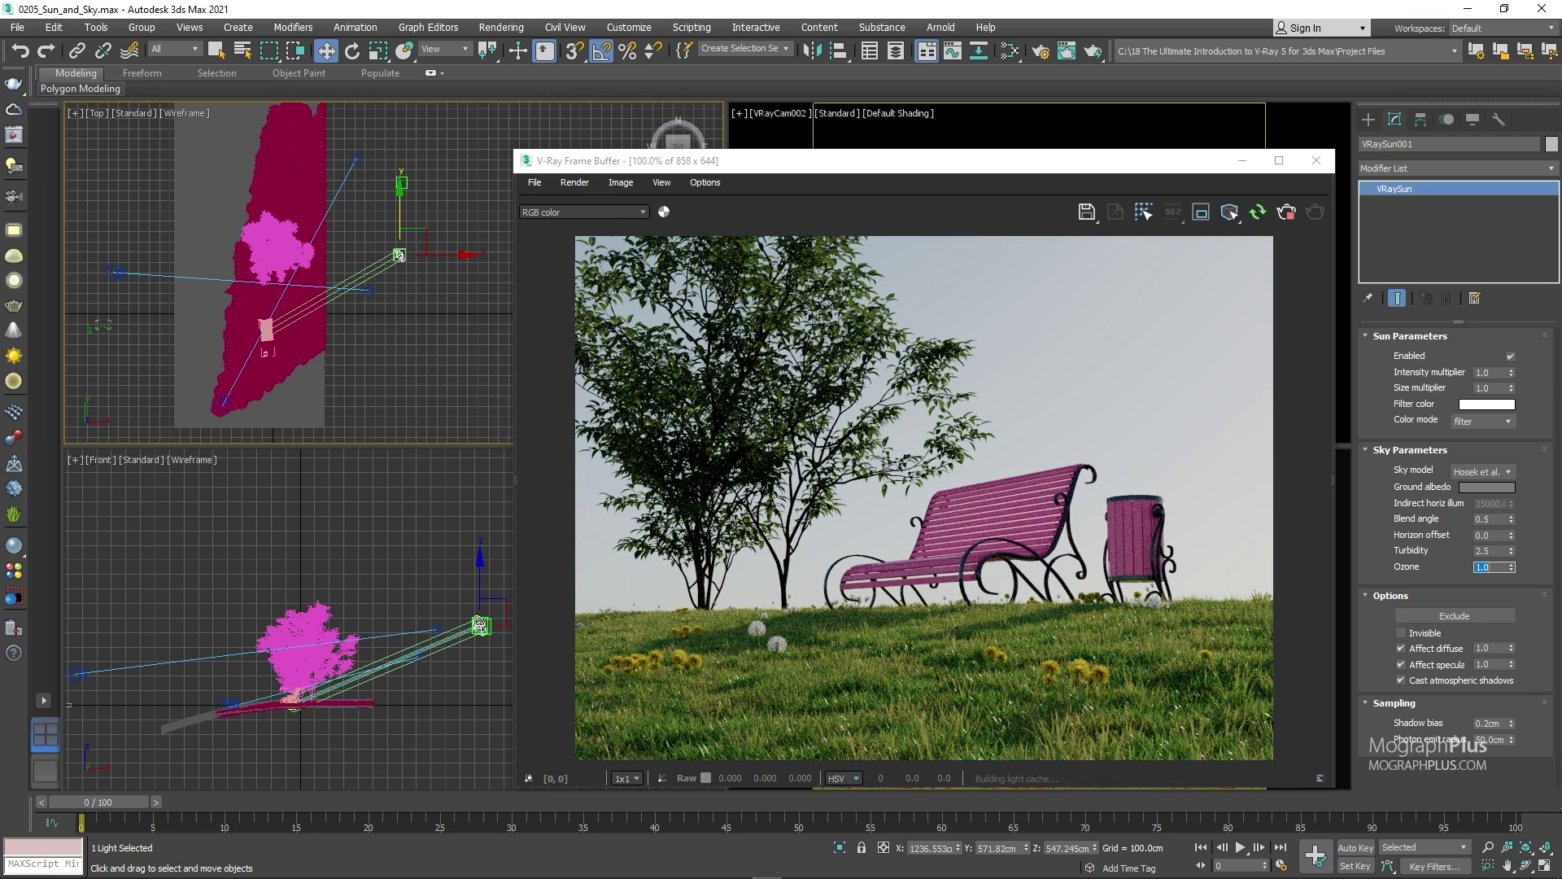
{"action": "key", "text": "Return"}
Turn on Real Zoom in the frame buffer and zoom into the tree branches
{"action": "right_click", "coordinate": [869, 332]}
{"action": "left_click", "coordinate": [917, 342]}
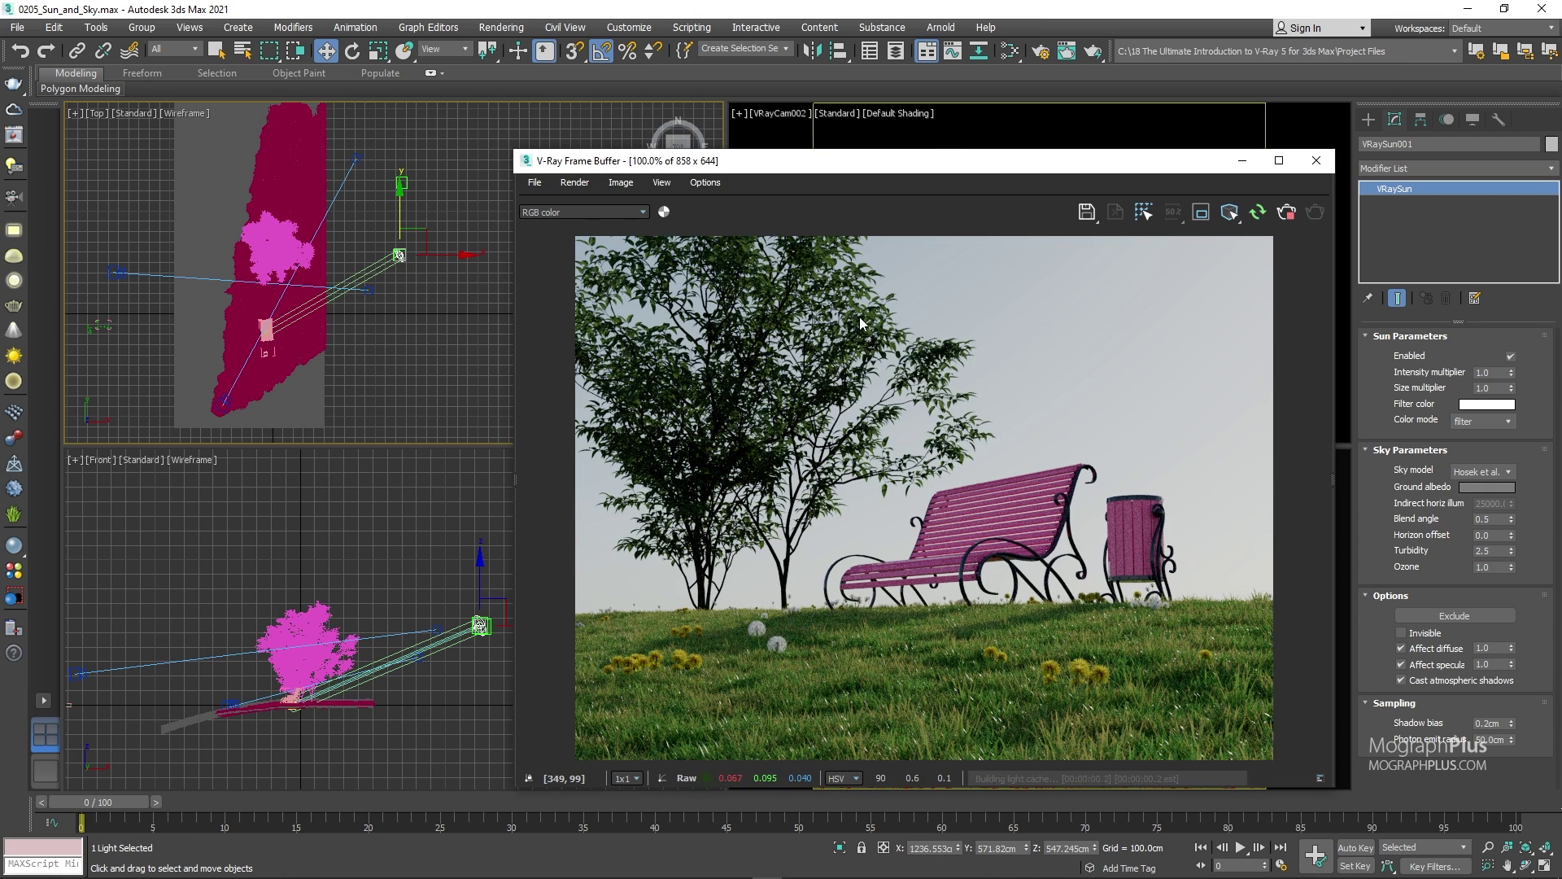
{"action": "scroll", "coordinate": [835, 317], "scroll_direction": "up", "scroll_amount": 1}
{"action": "scroll", "coordinate": [836, 313], "scroll_direction": "up", "scroll_amount": 1}
{"action": "scroll", "coordinate": [842, 295], "scroll_direction": "up", "scroll_amount": 1}
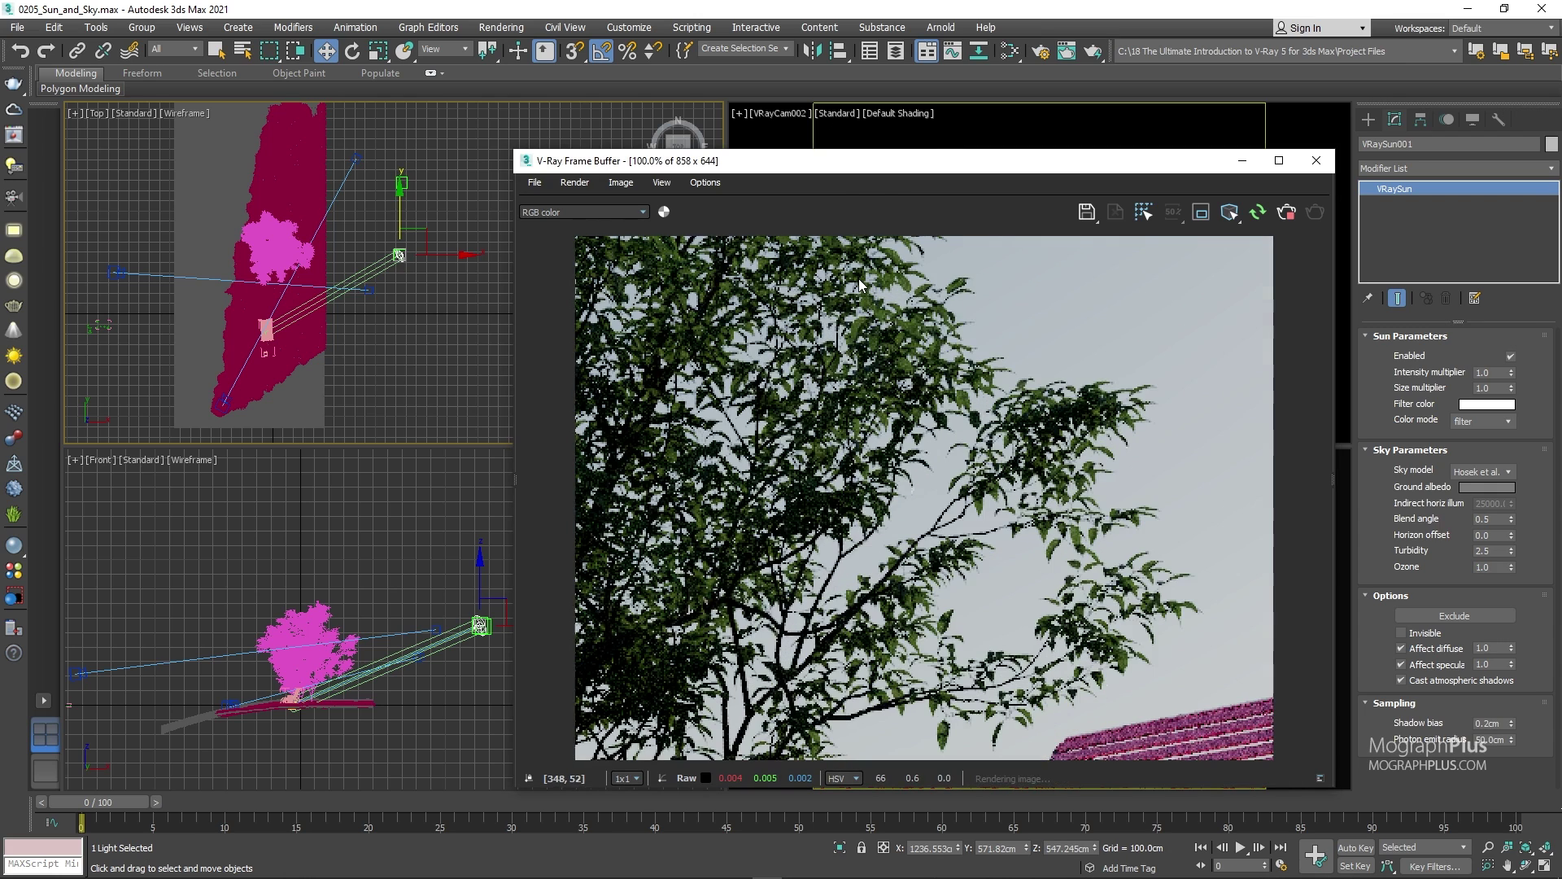
{"action": "scroll", "coordinate": [865, 294], "scroll_direction": "up", "scroll_amount": 1}
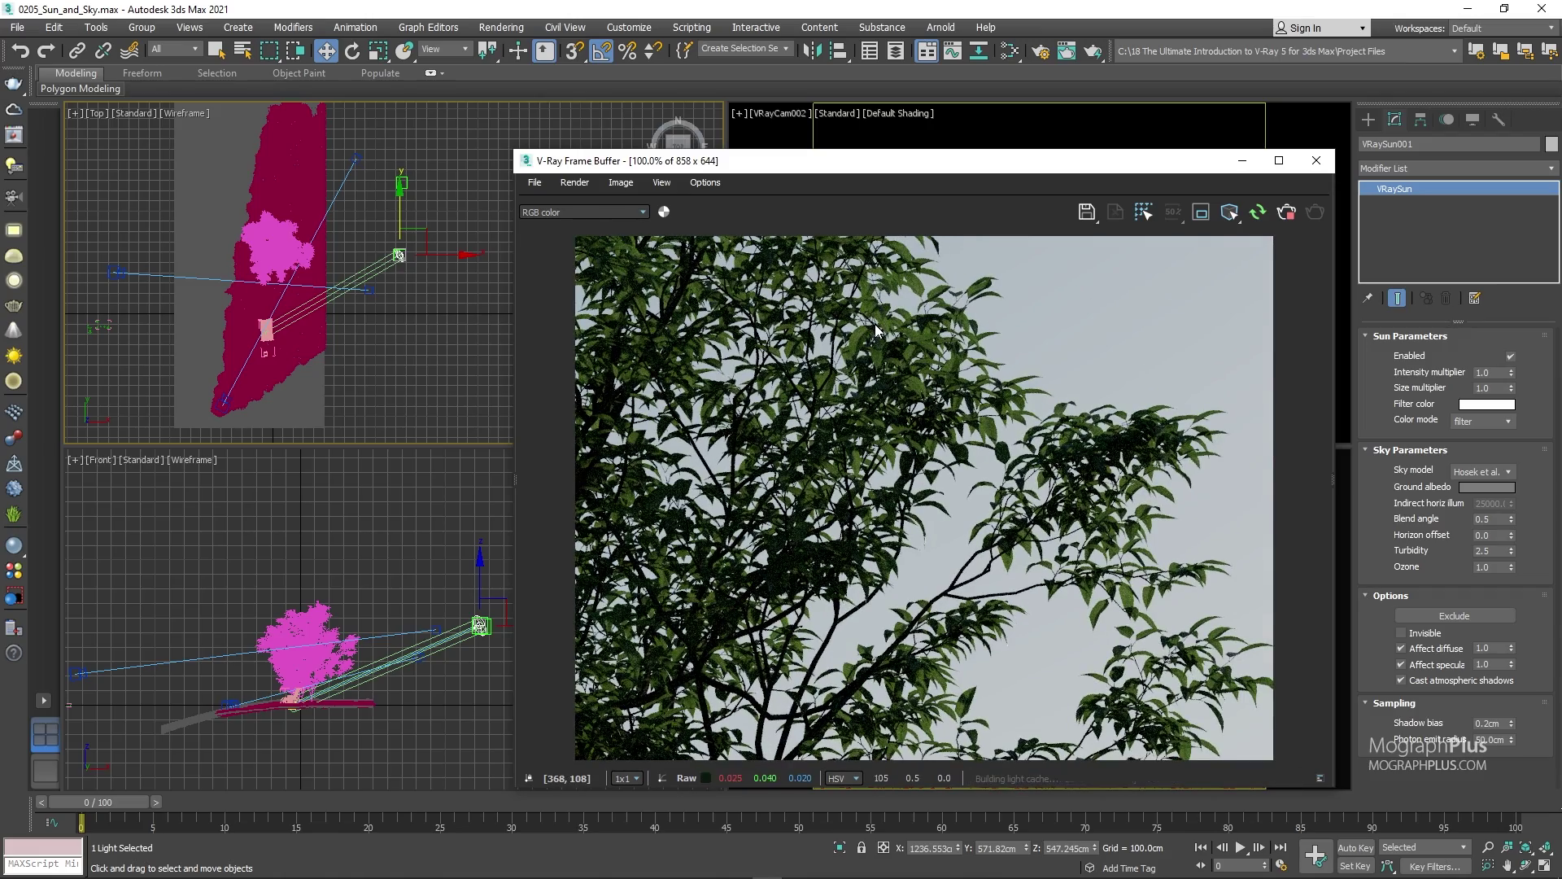
{"action": "scroll", "coordinate": [902, 322], "scroll_direction": "up", "scroll_amount": 1}
{"action": "scroll", "coordinate": [963, 338], "scroll_direction": "up", "scroll_amount": 1}
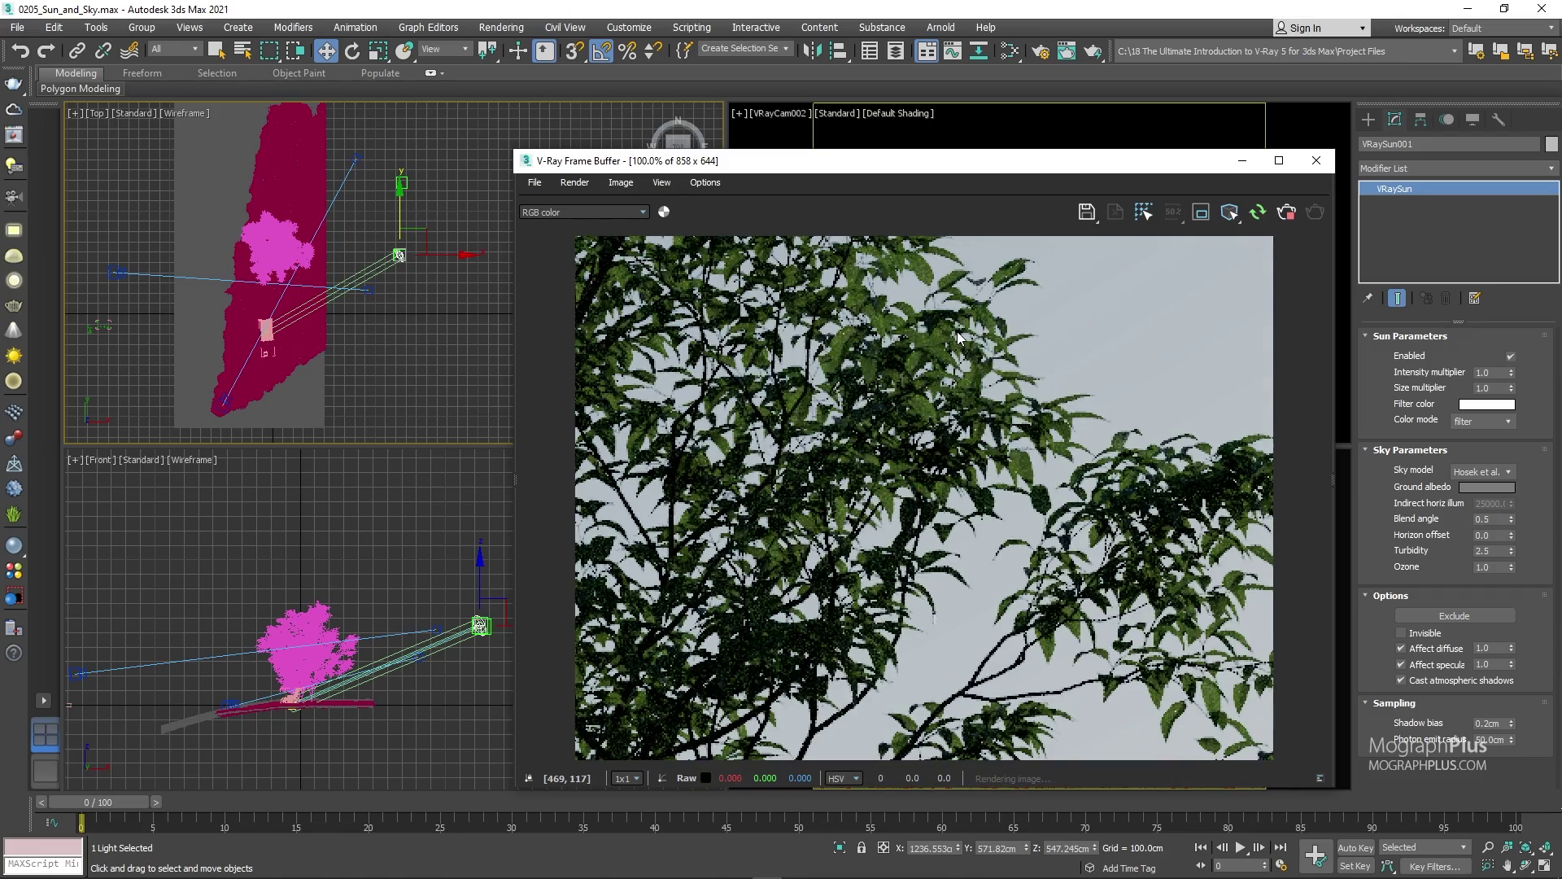
Set Ozone to 0 for another look, then back to 1
{"action": "double_click", "coordinate": [1482, 567]}
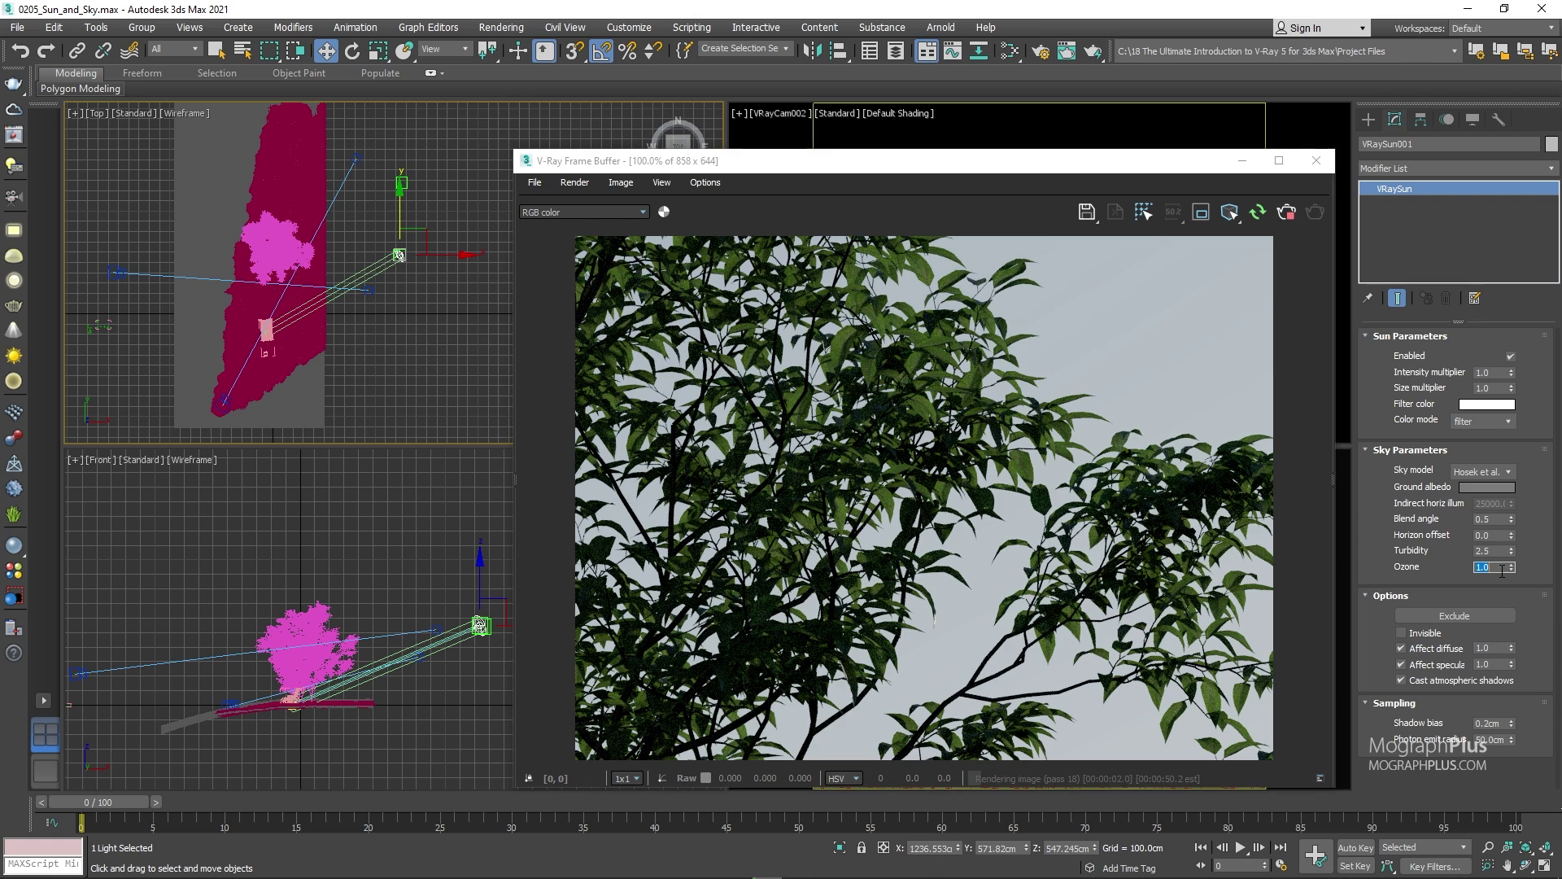
{"action": "type", "text": "0"}
{"action": "key", "text": "Return"}
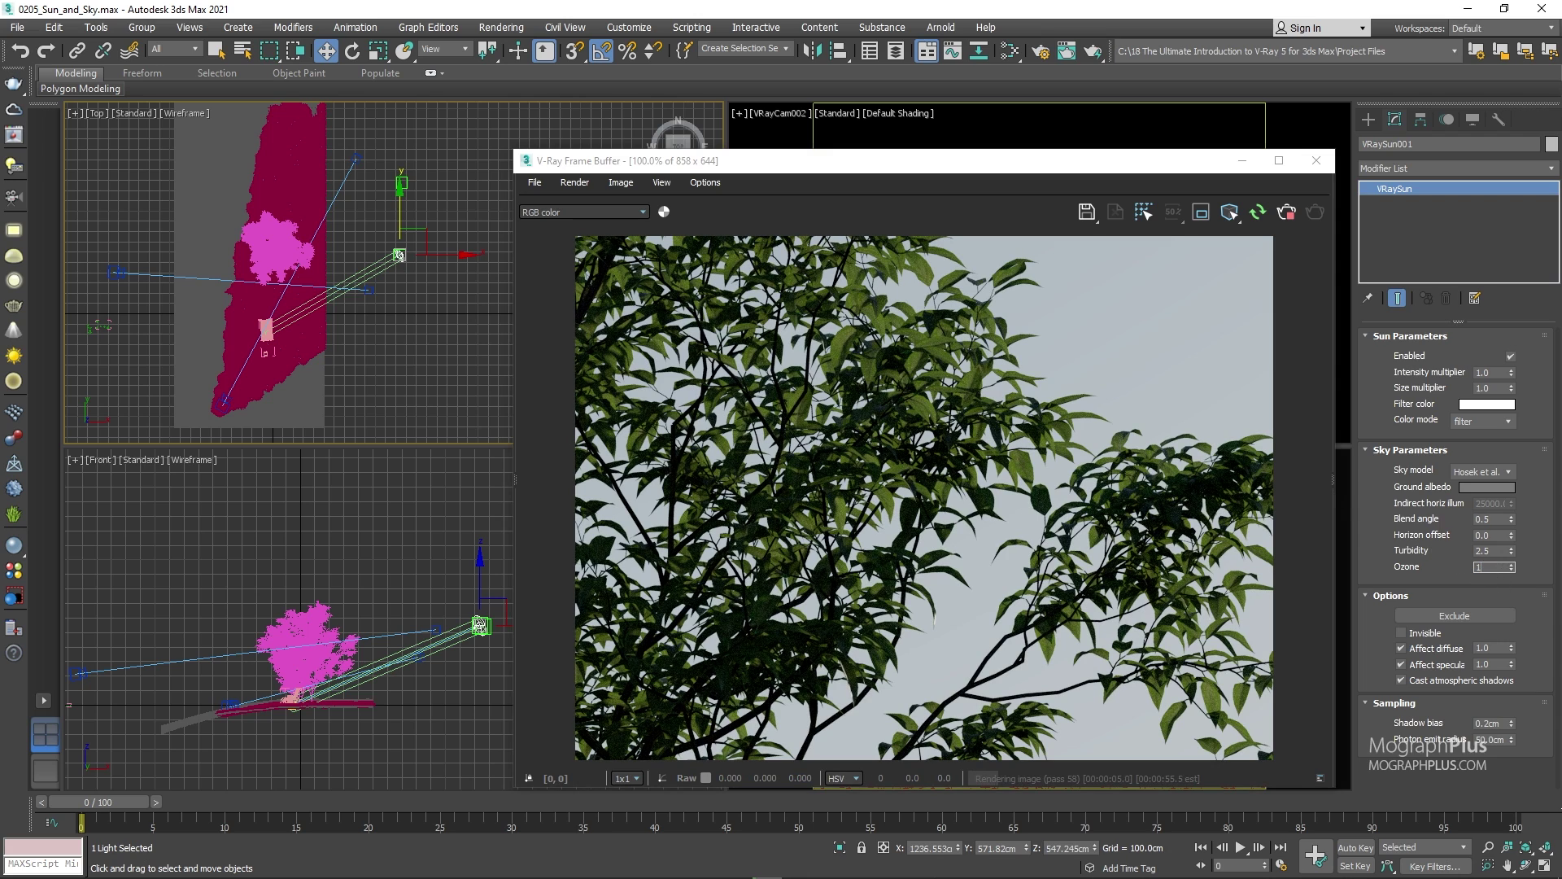
{"action": "key", "text": "Return"}
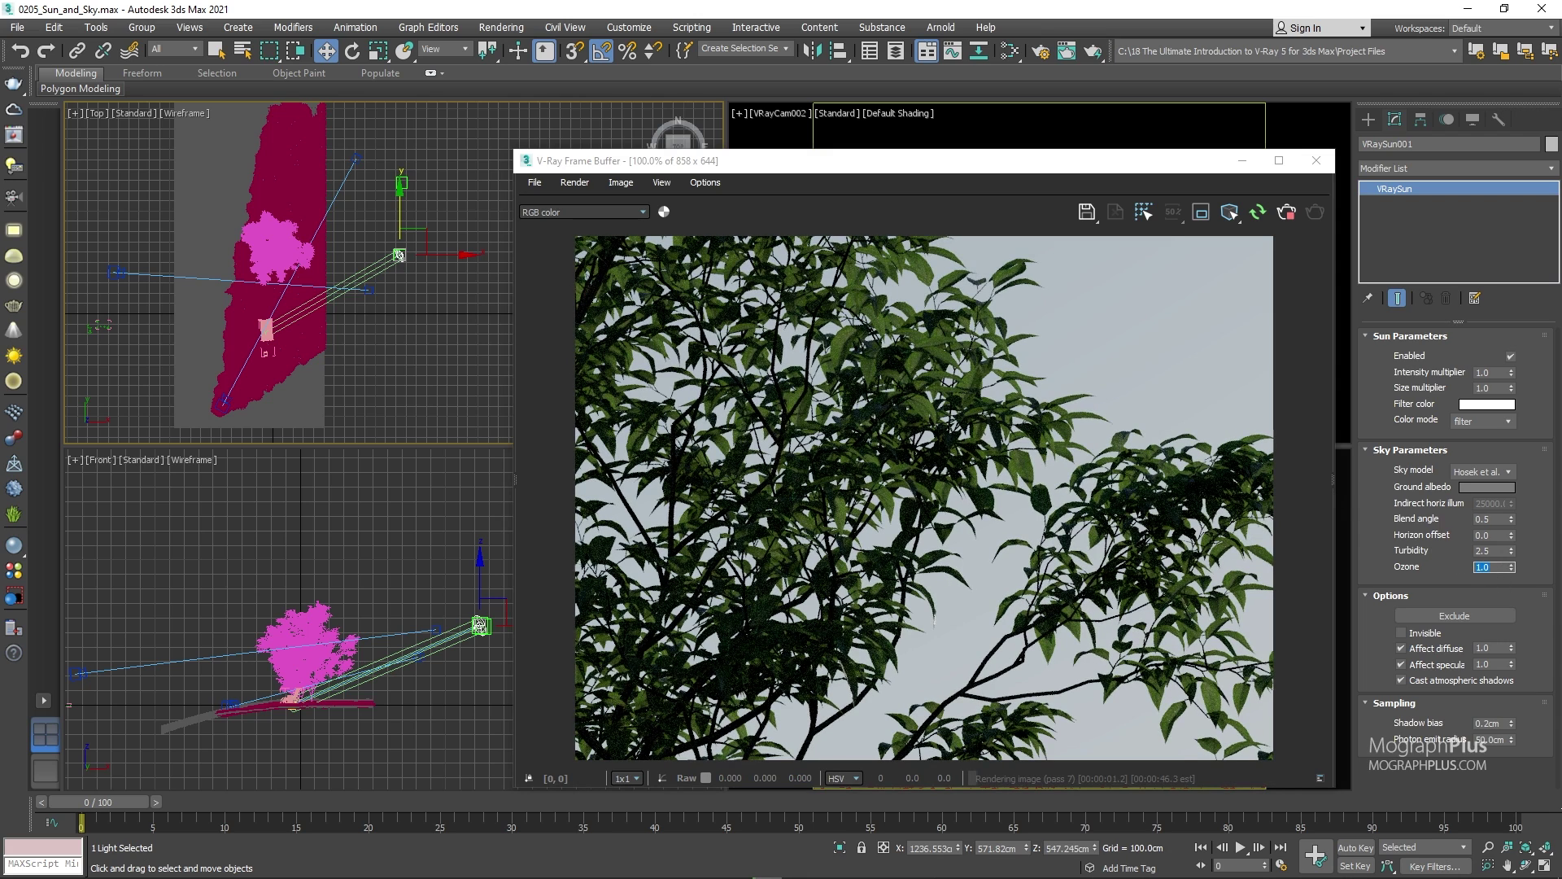
Turn off Real Zoom and switch the sky model to Improved
{"action": "right_click", "coordinate": [1044, 480]}
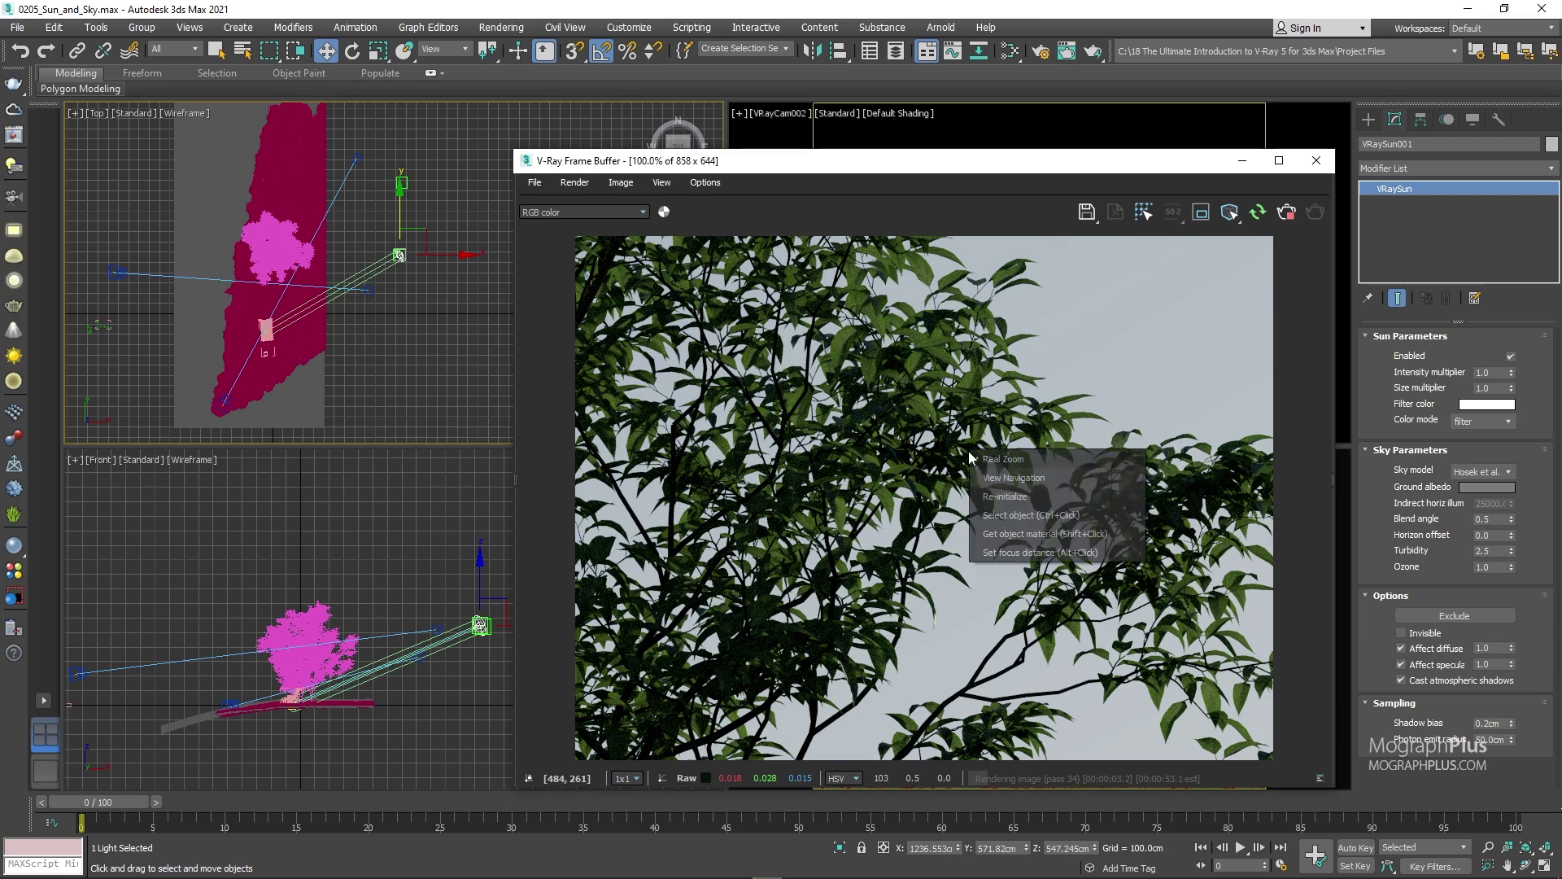
{"action": "left_click", "coordinate": [1005, 471]}
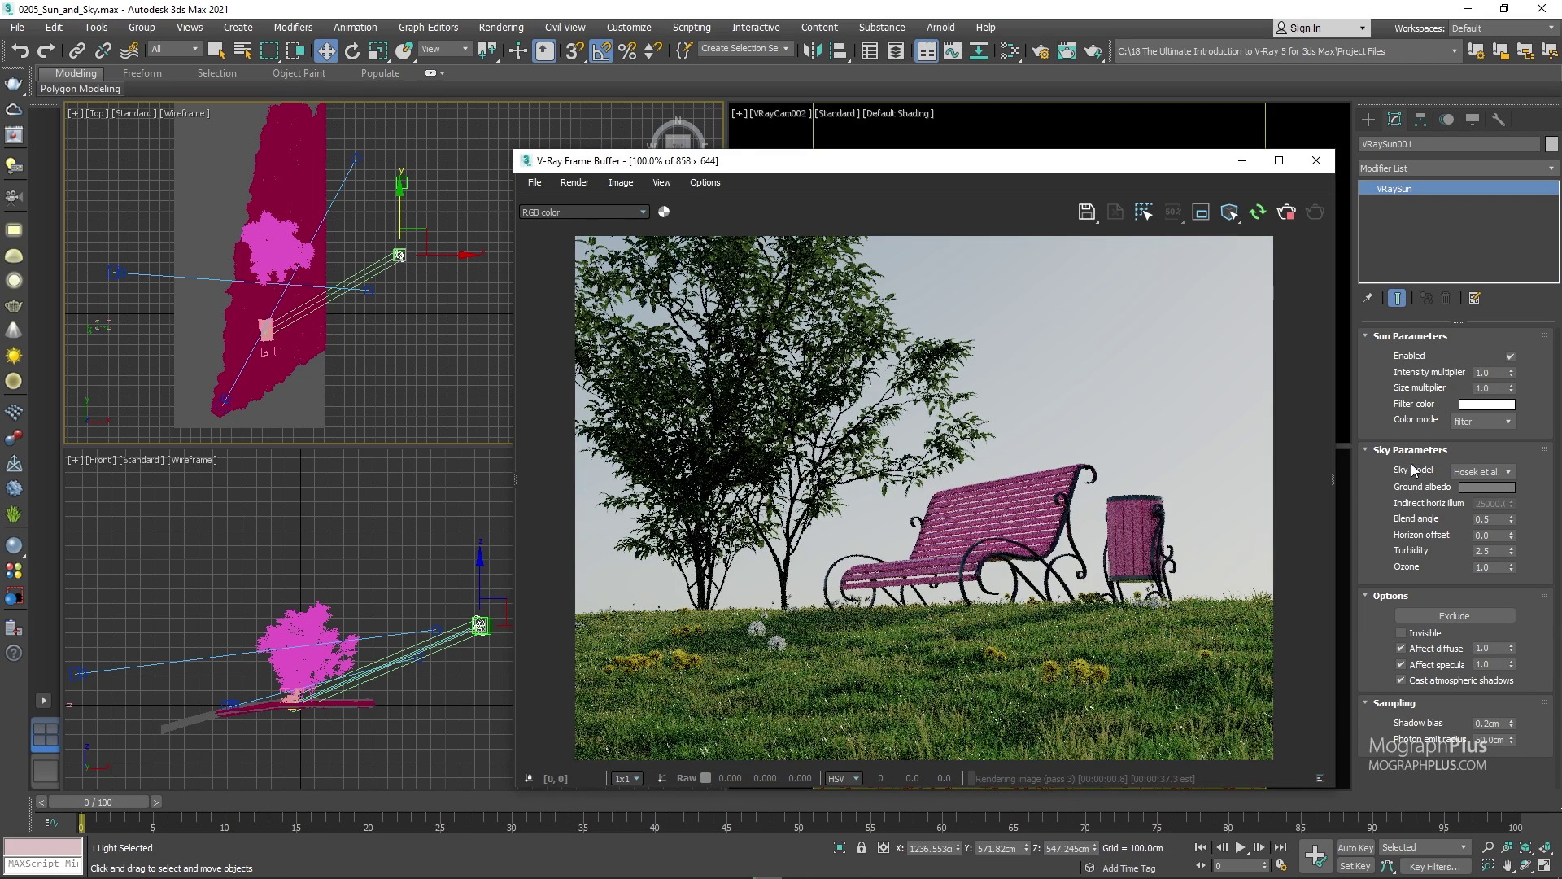
{"action": "left_click", "coordinate": [1481, 472]}
{"action": "left_click", "coordinate": [1483, 530]}
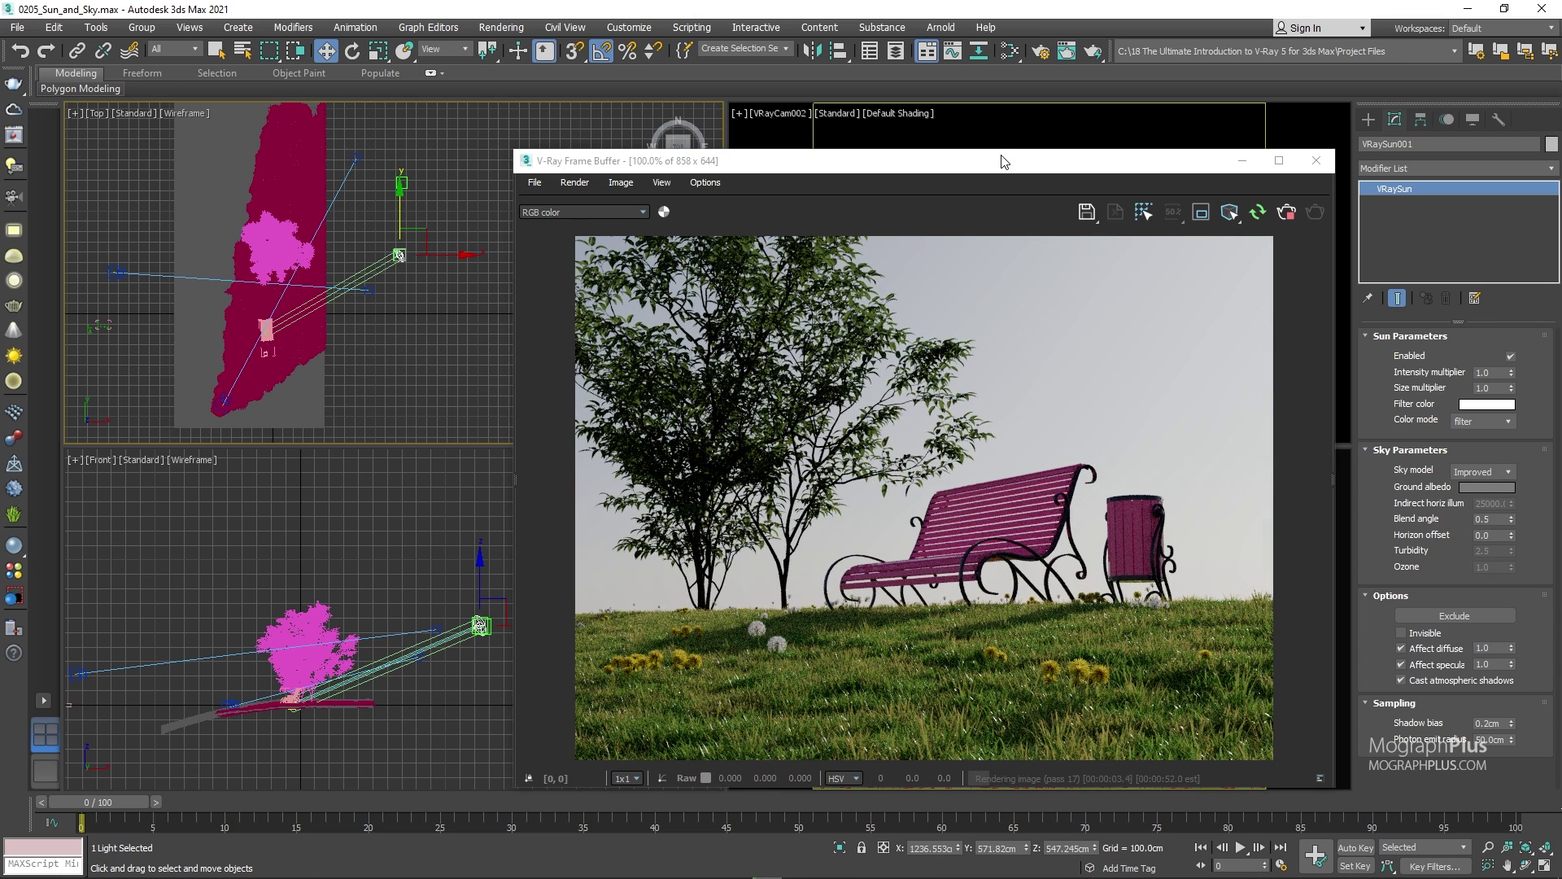
Raise the sun into view and test the sun disc's Invisible option on and off
{"action": "right_click", "coordinate": [411, 221]}
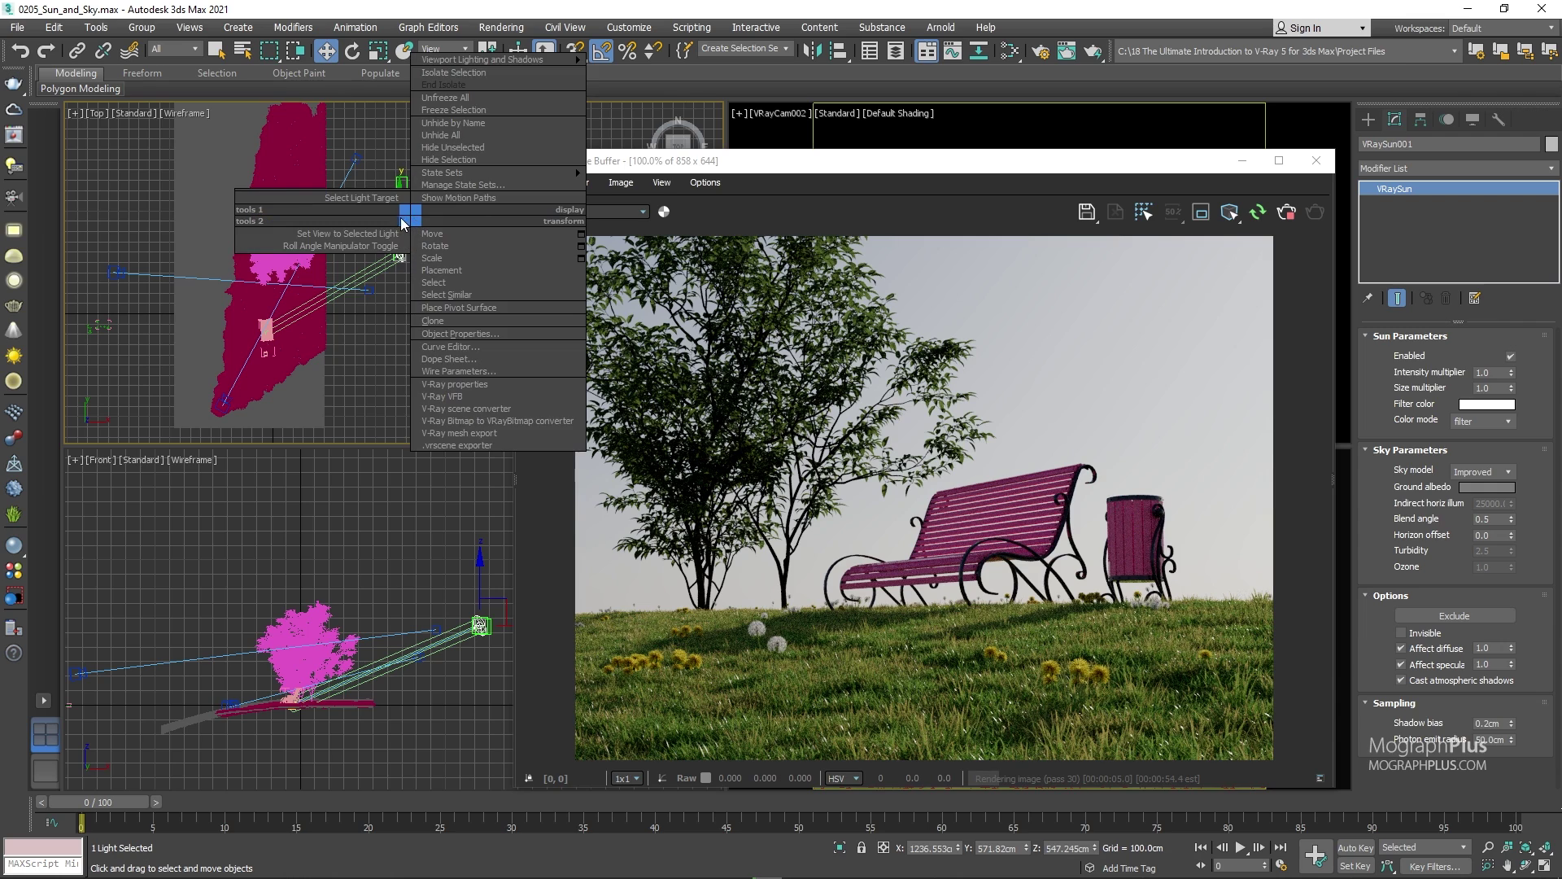
{"action": "left_click", "coordinate": [399, 279]}
{"action": "left_click_drag", "start_coordinate": [402, 221], "coordinate": [401, 155]}
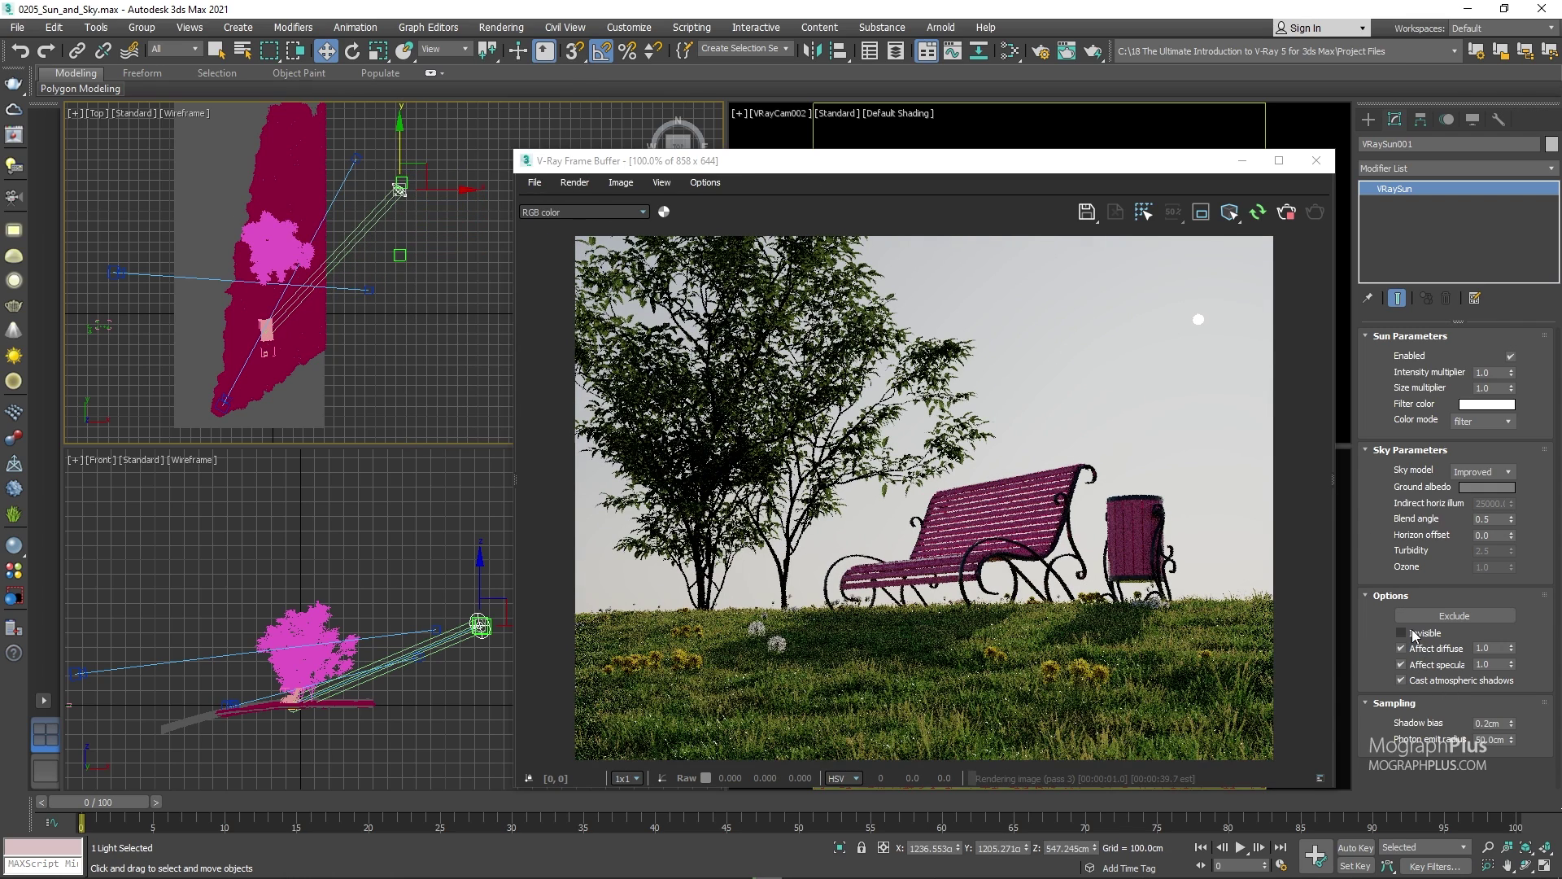
{"action": "left_click", "coordinate": [1415, 634]}
{"action": "left_click", "coordinate": [1402, 634]}
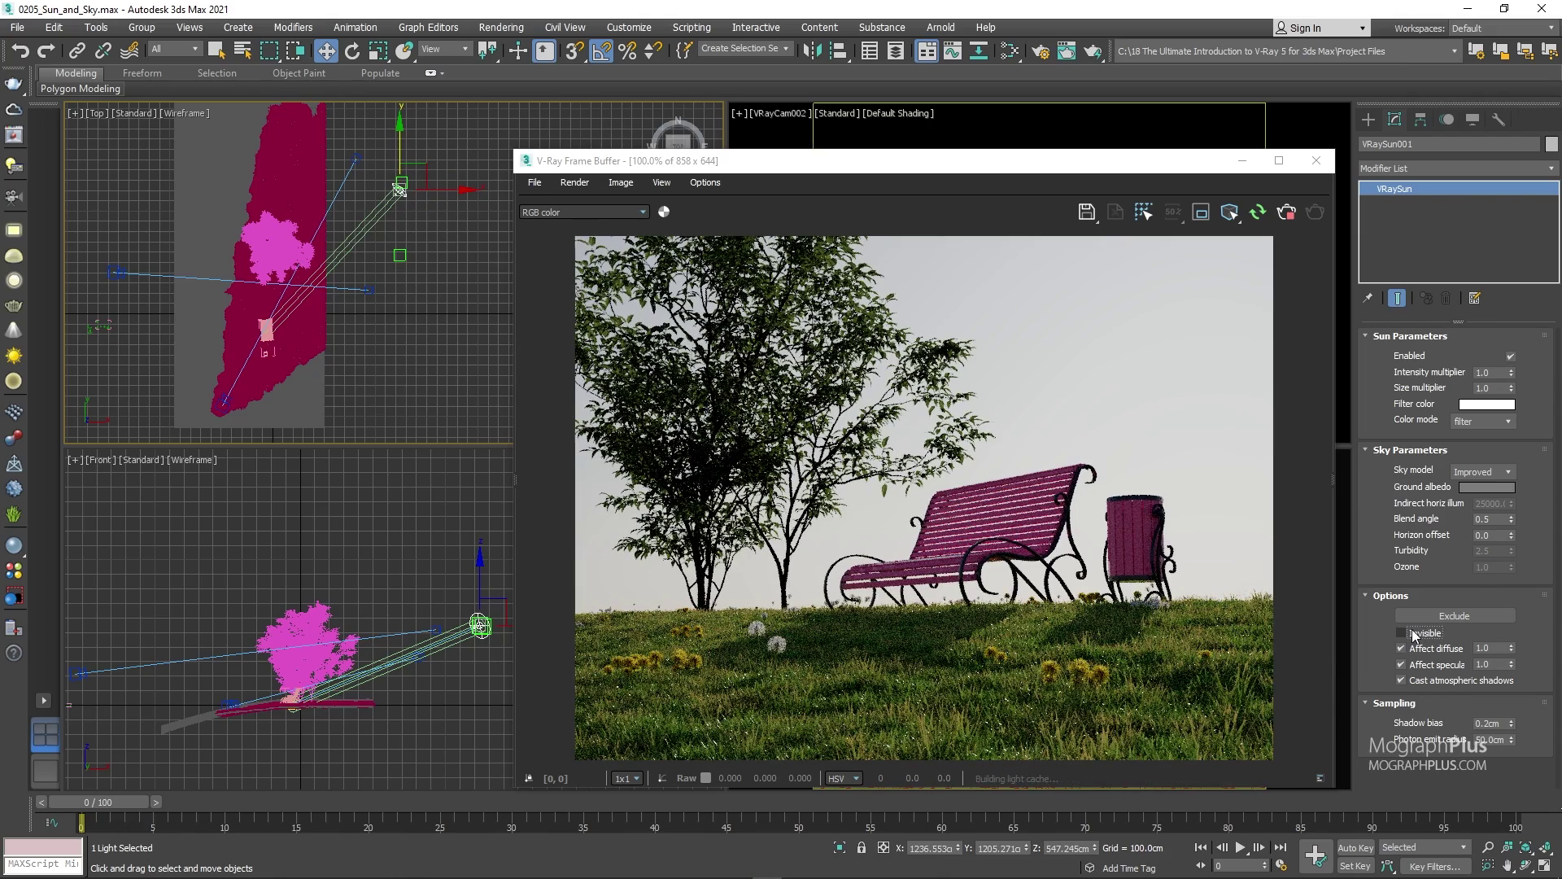
{"action": "left_click", "coordinate": [1415, 635]}
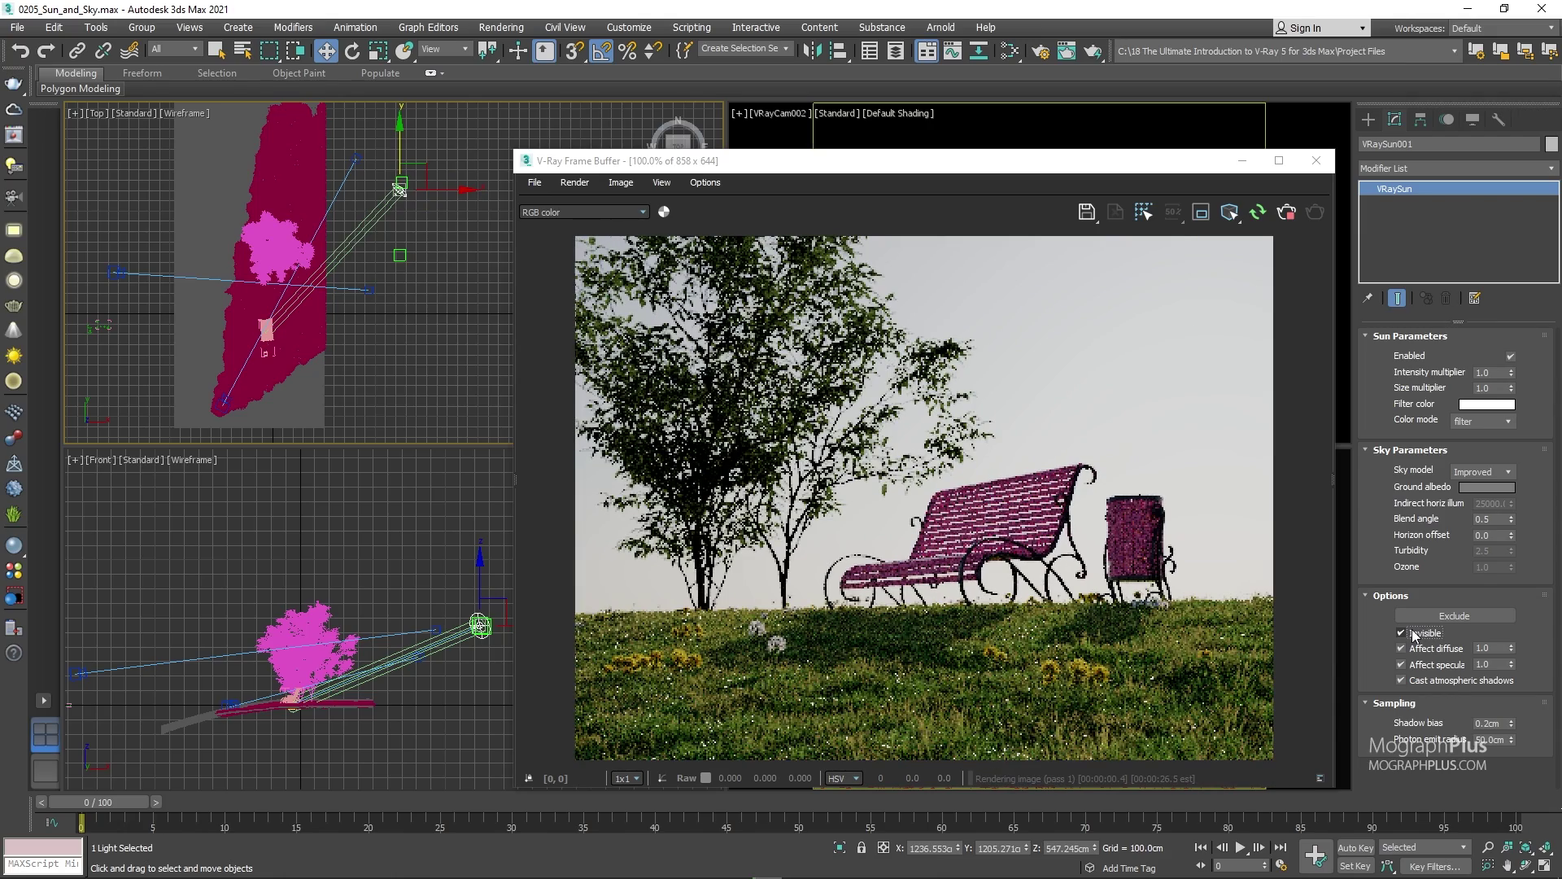
{"action": "left_click", "coordinate": [1414, 635]}
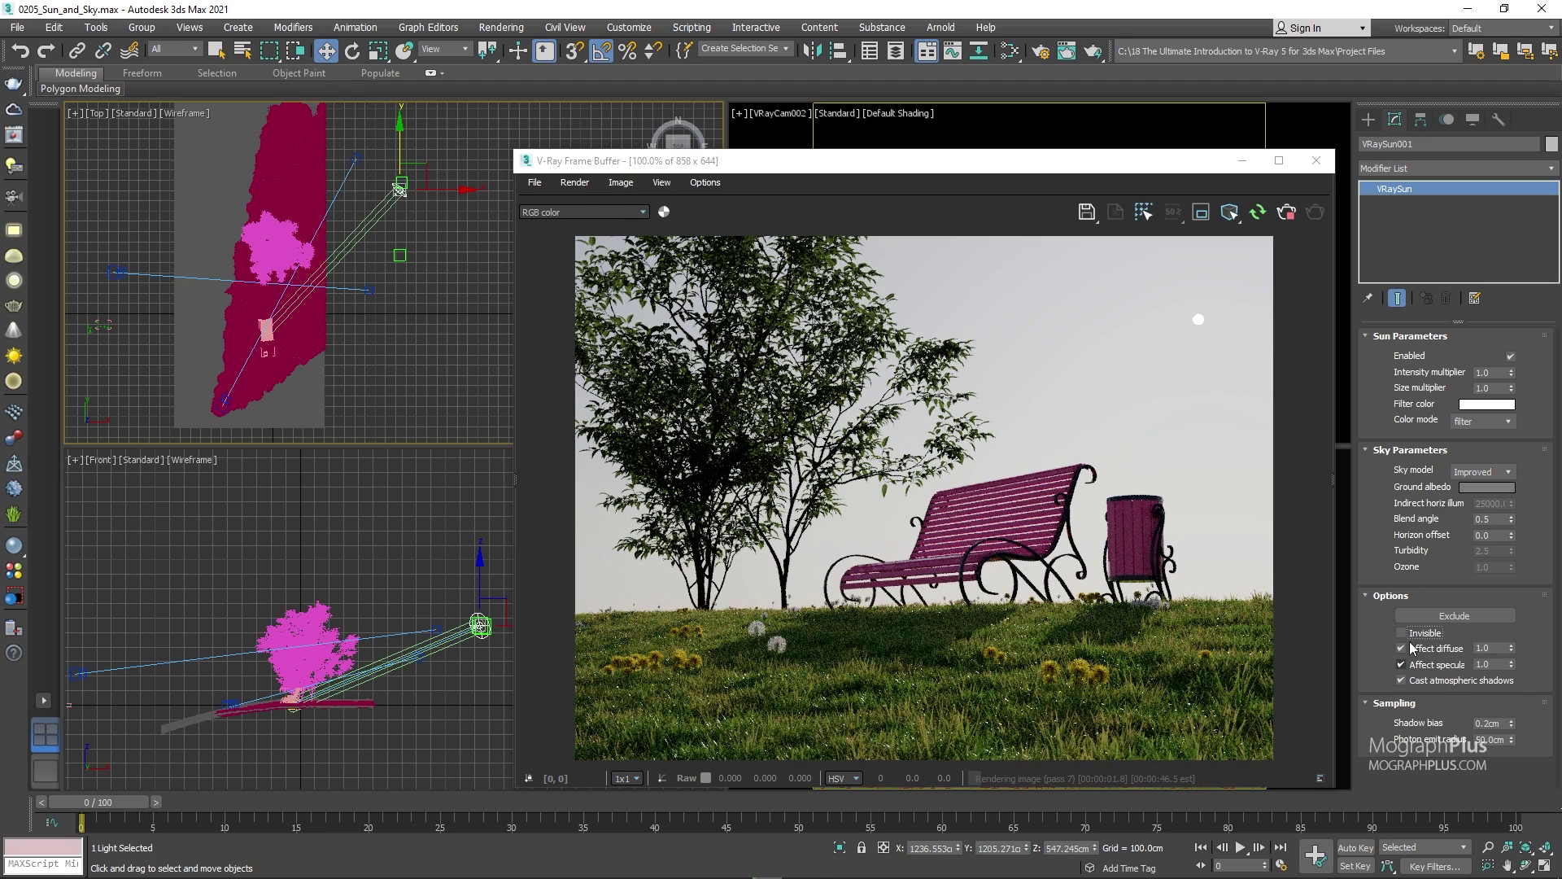
Move the sun back down in the Top and Front views
{"action": "left_click_drag", "start_coordinate": [404, 143], "coordinate": [404, 206]}
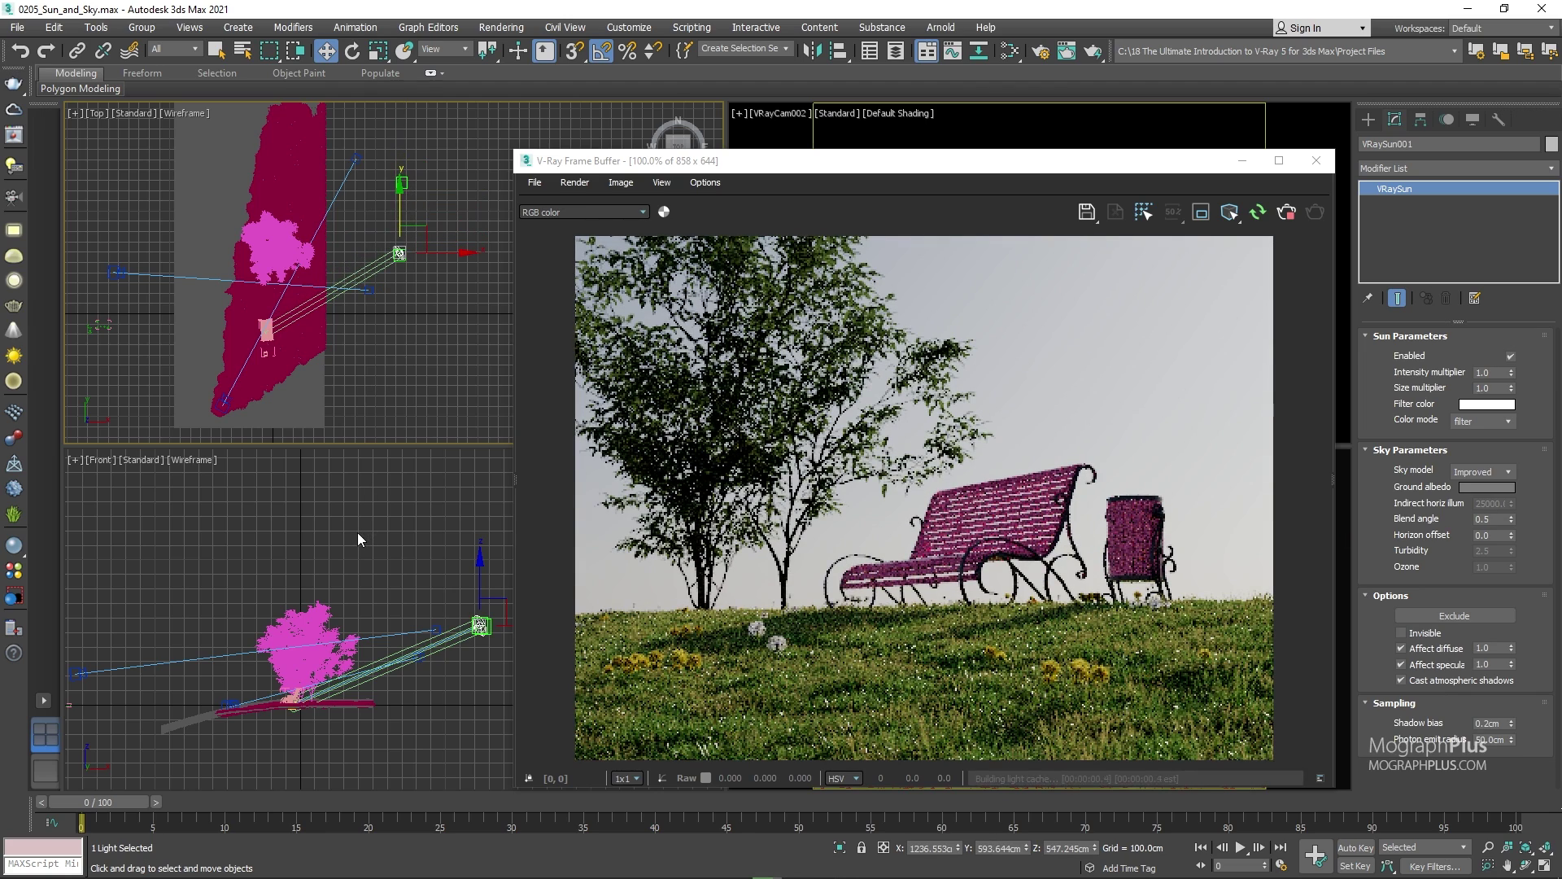
{"action": "right_click", "coordinate": [358, 532]}
{"action": "left_click_drag", "start_coordinate": [483, 565], "coordinate": [490, 605]}
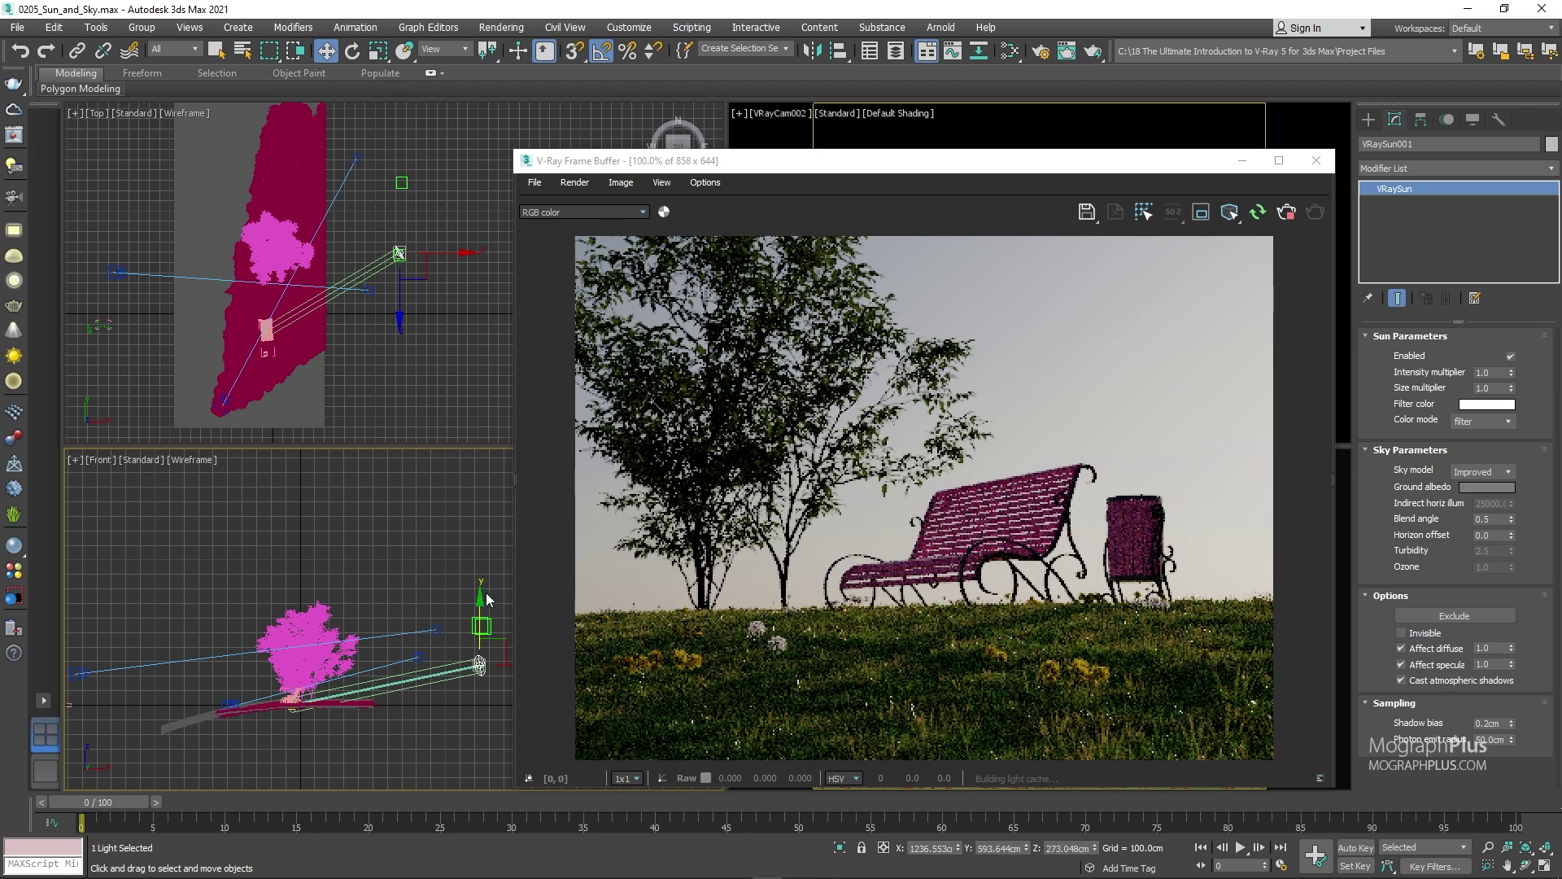
Add a VRayEnvironmentFog atmosphere in Environment and Effects
{"action": "left_click", "coordinate": [422, 569]}
{"action": "key", "text": "8"}
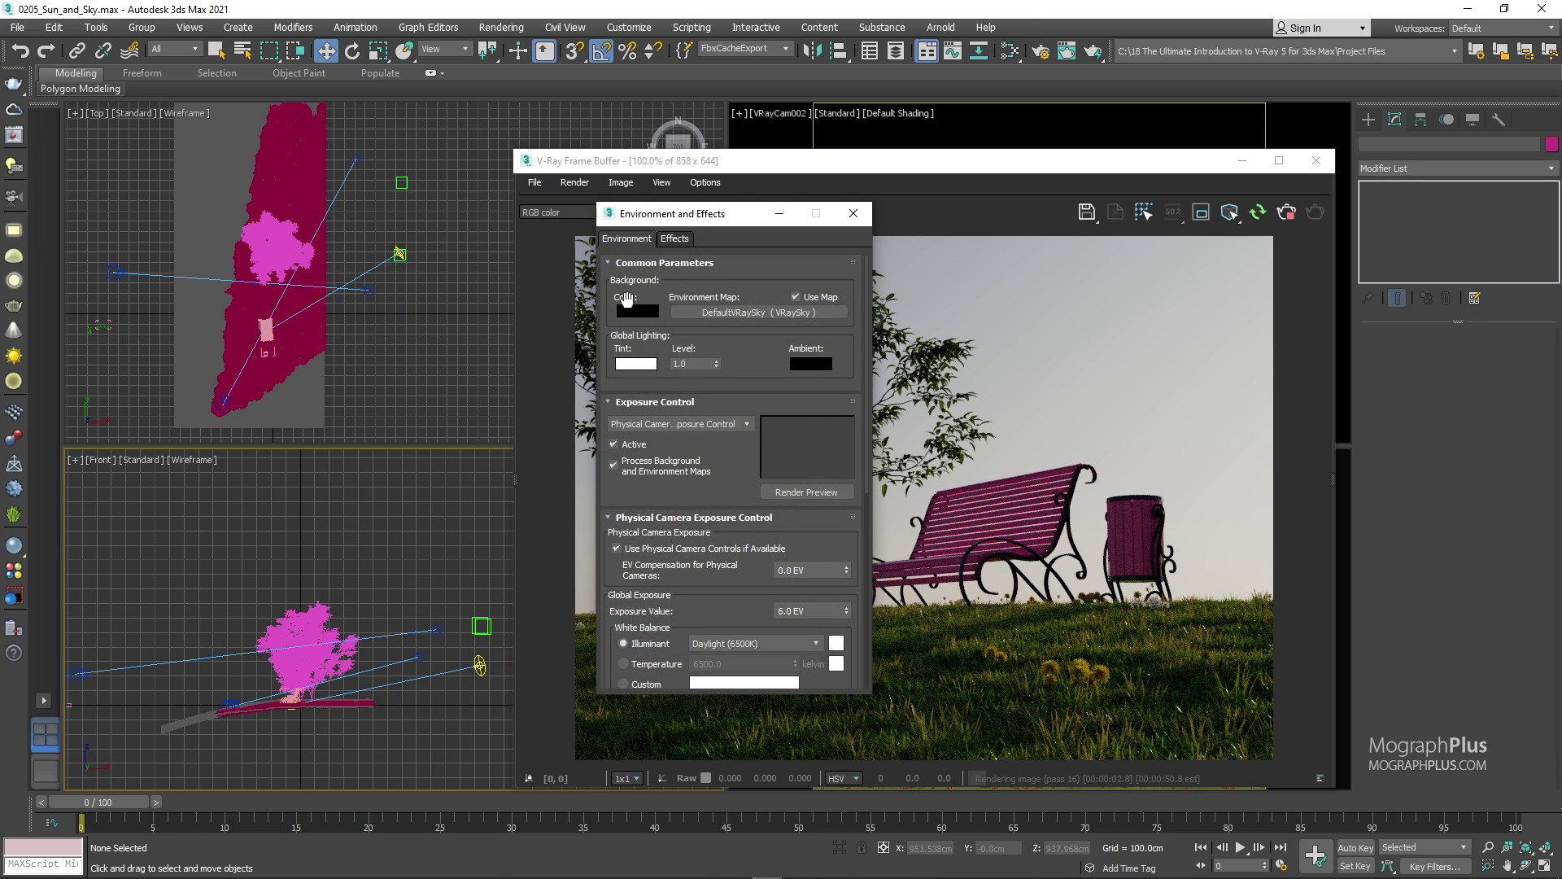
{"action": "left_click", "coordinate": [671, 401]}
{"action": "left_click", "coordinate": [665, 421]}
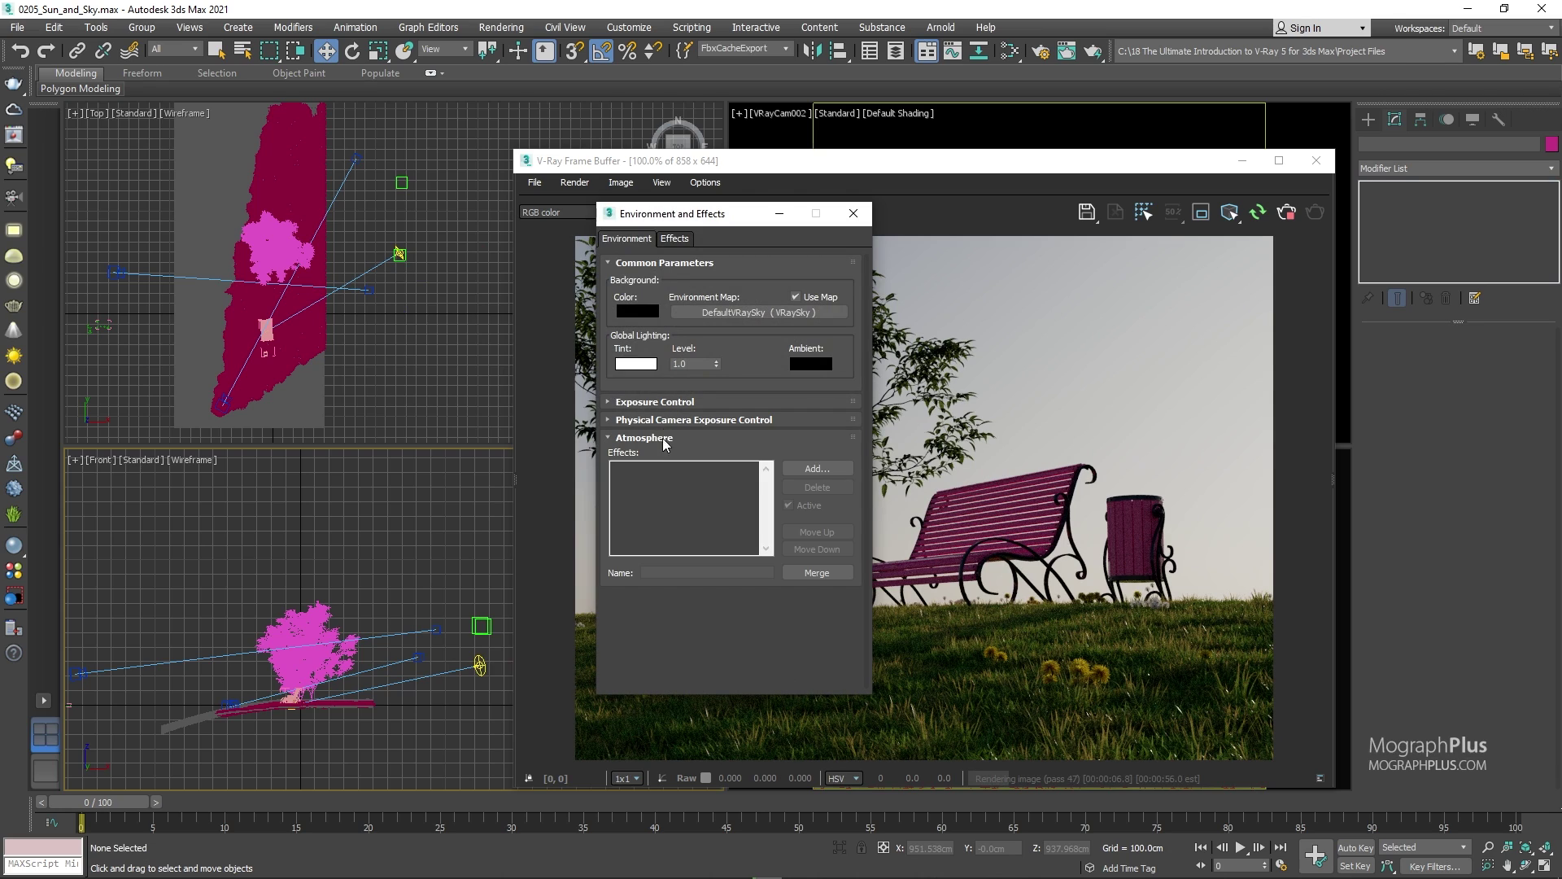
{"action": "left_click", "coordinate": [799, 470]}
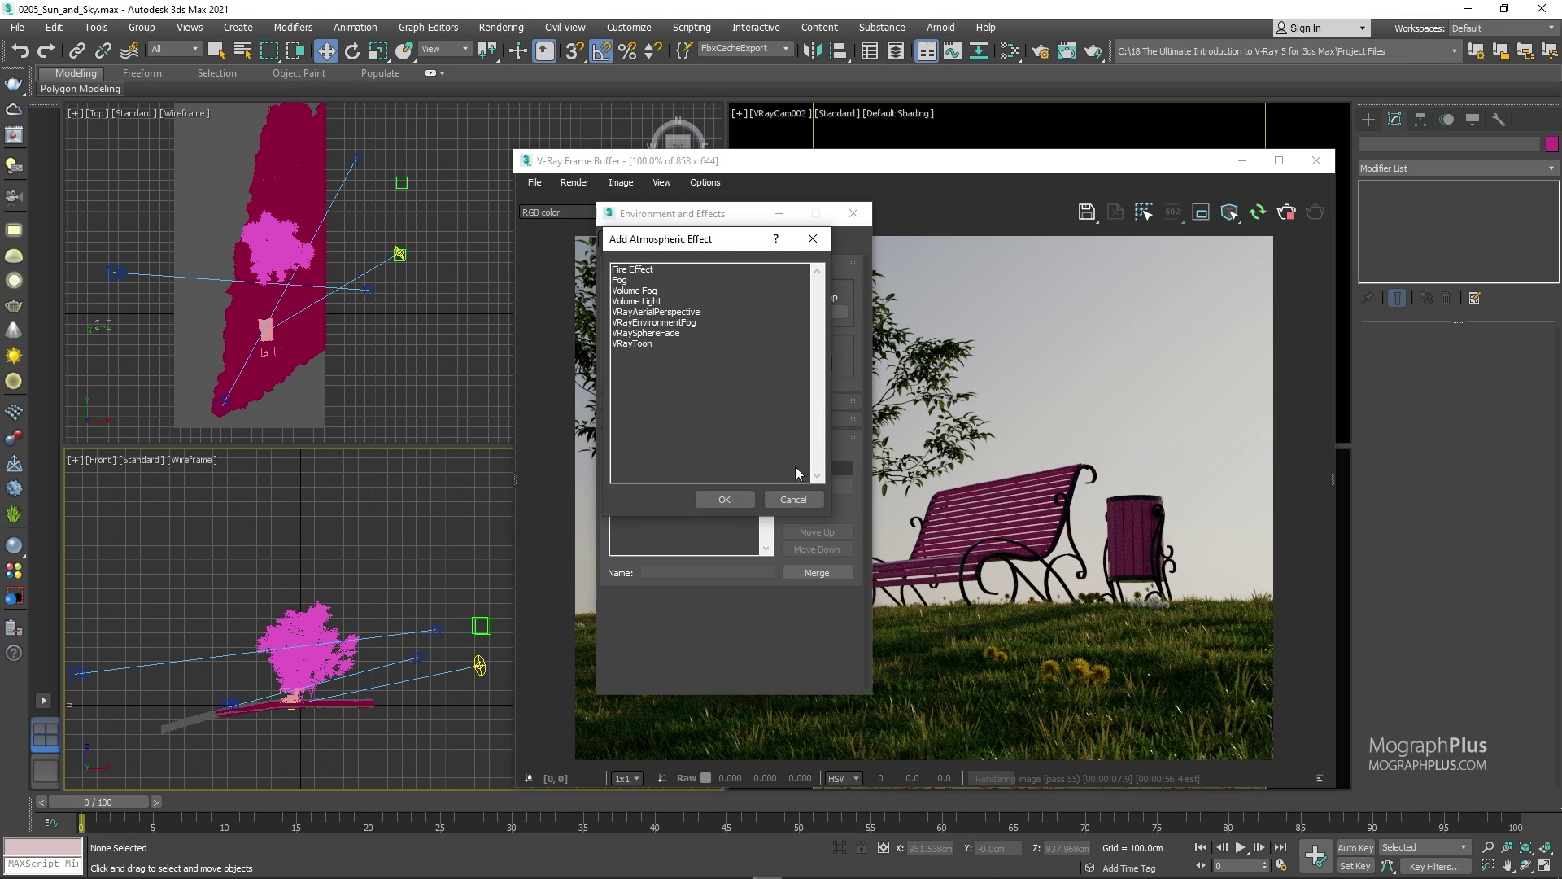
{"action": "double_click", "coordinate": [662, 323]}
Set the fog distance to 500cm and review the hazy render
{"action": "left_click_drag", "start_coordinate": [686, 218], "coordinate": [346, 218]}
{"action": "scroll", "coordinate": [427, 597], "scroll_direction": "down", "scroll_amount": 3}
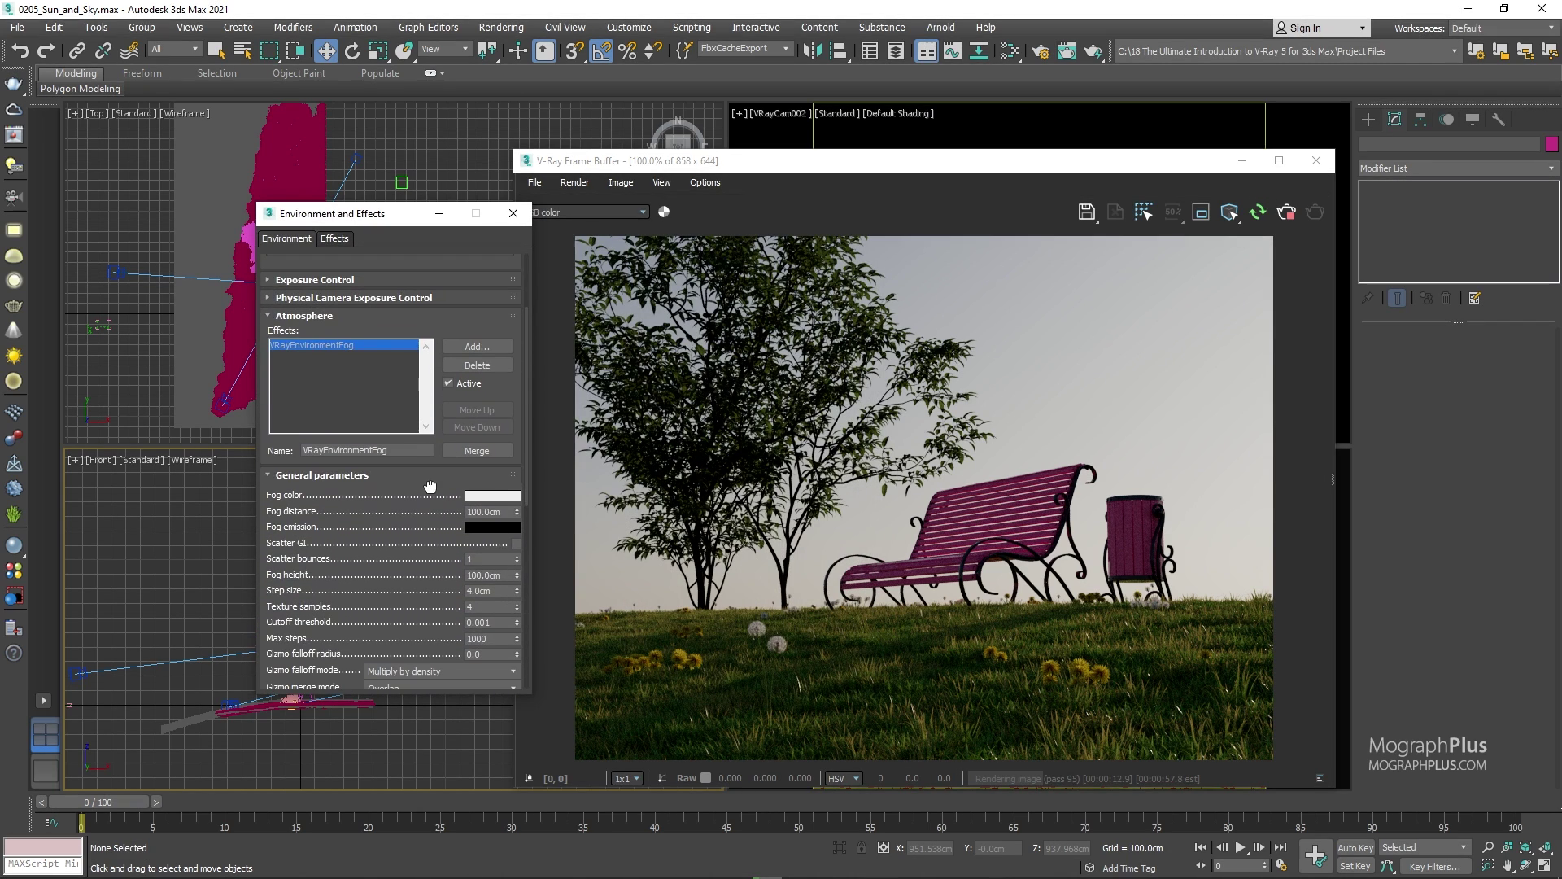
{"action": "double_click", "coordinate": [492, 511]}
{"action": "key", "text": "Return"}
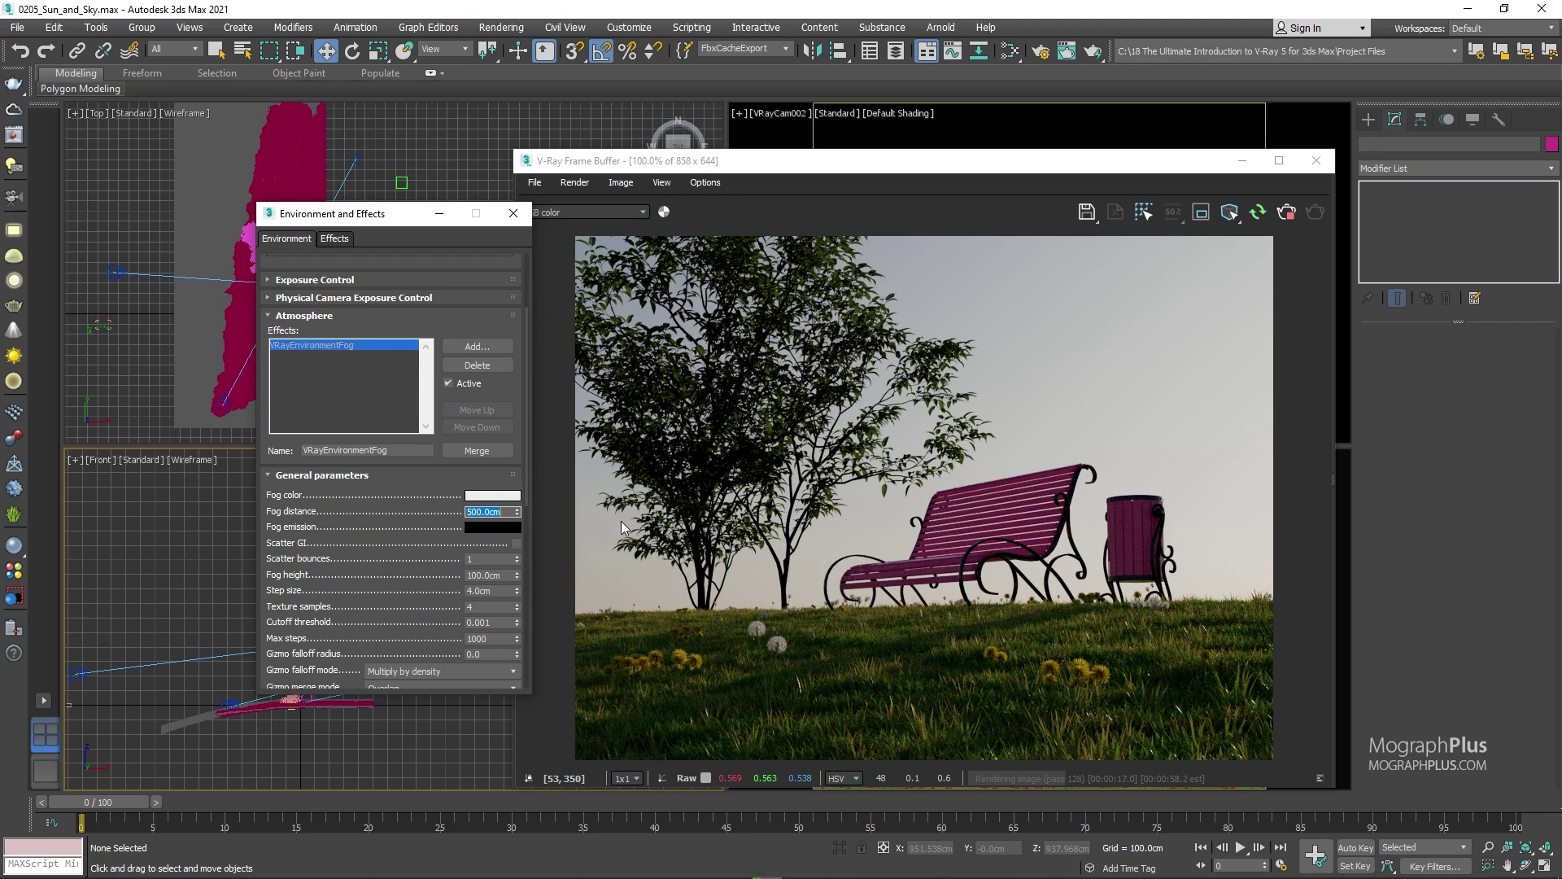
{"action": "double_click", "coordinate": [501, 572]}
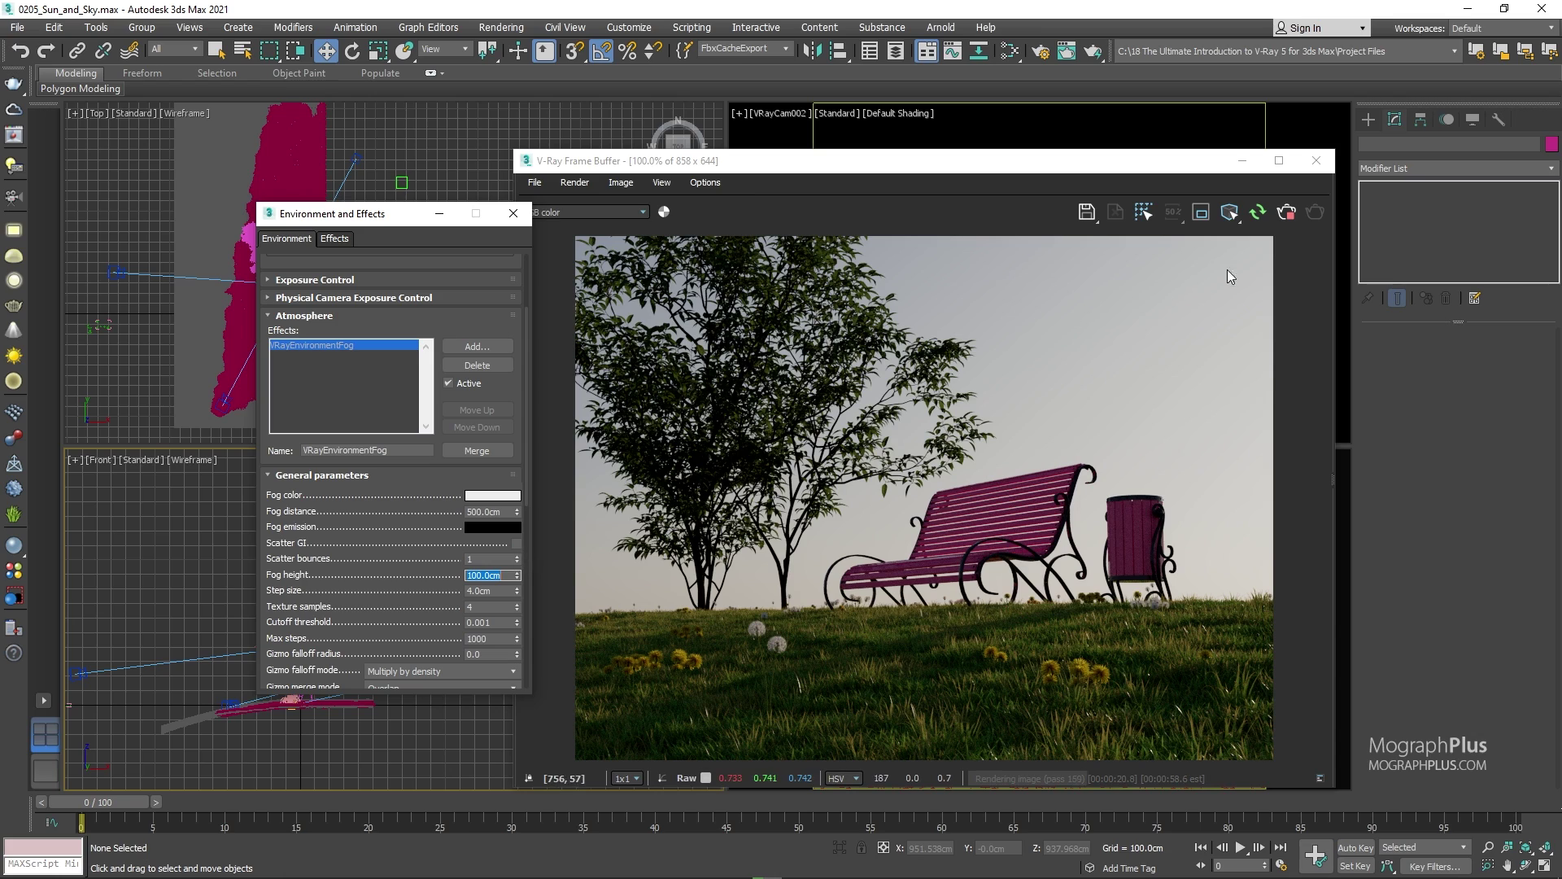
{"action": "left_click", "coordinate": [1282, 236]}
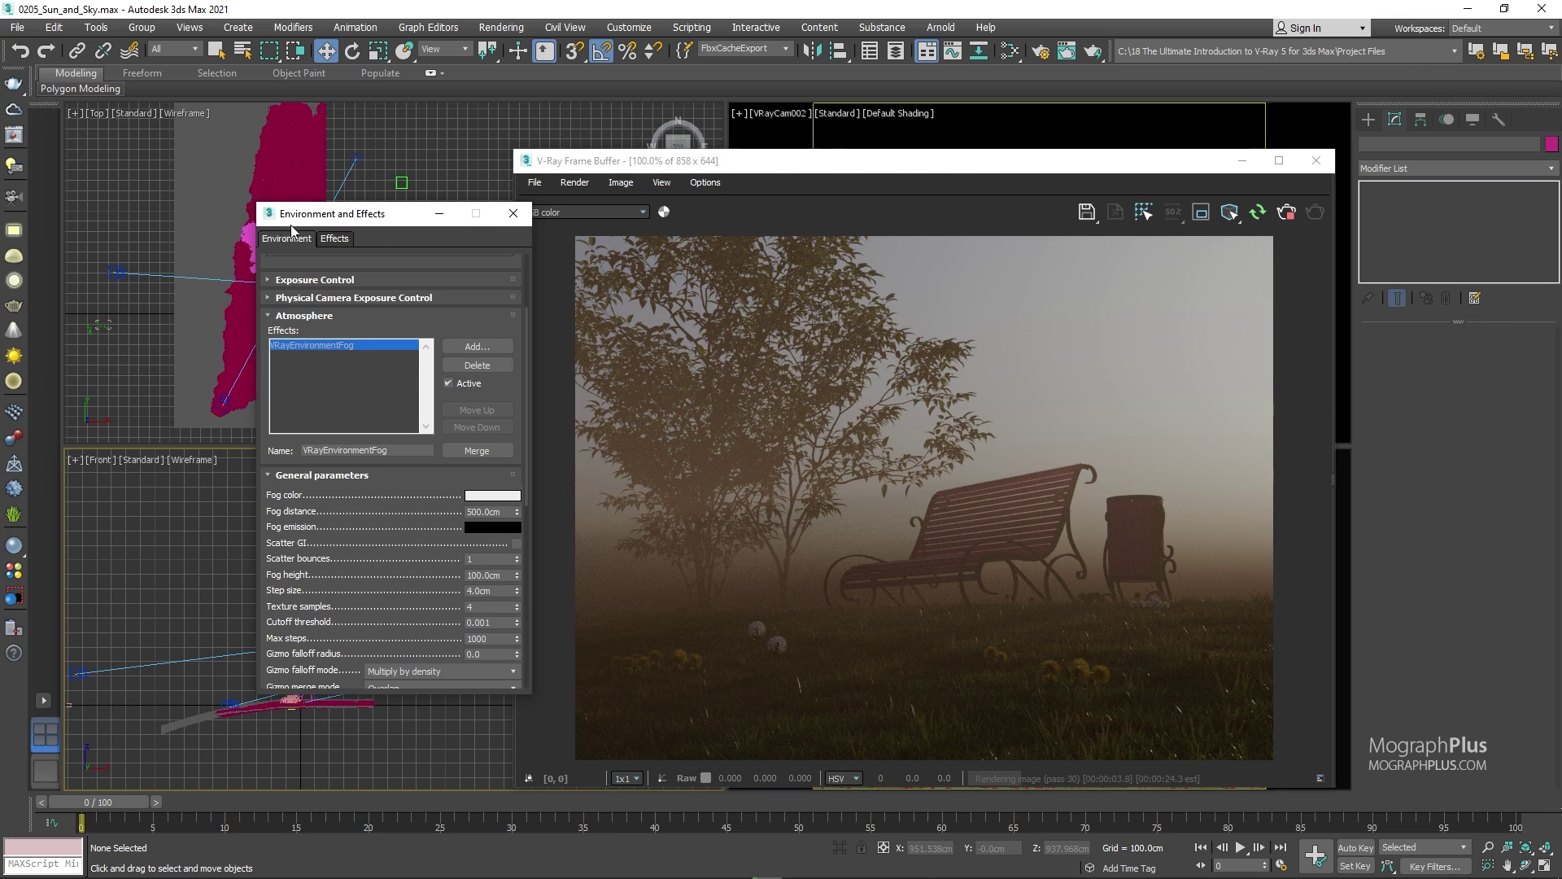
Select VRaySun001 and enable Cast atmospheric shadows so the fog darkens
{"action": "left_click", "coordinate": [511, 213]}
{"action": "left_click", "coordinate": [400, 255]}
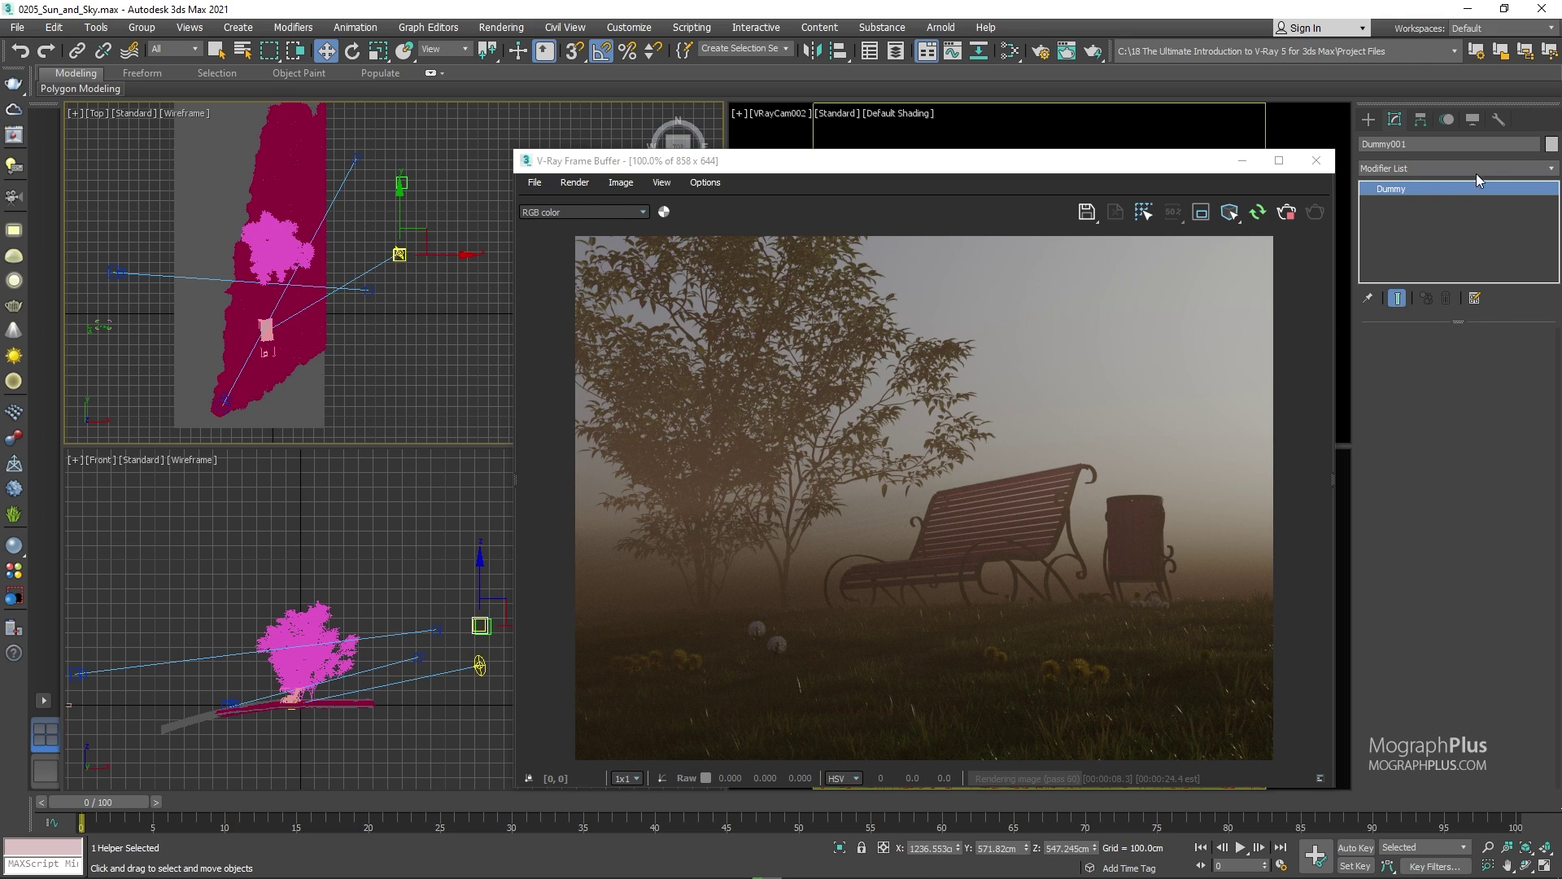
{"action": "key", "text": "z"}
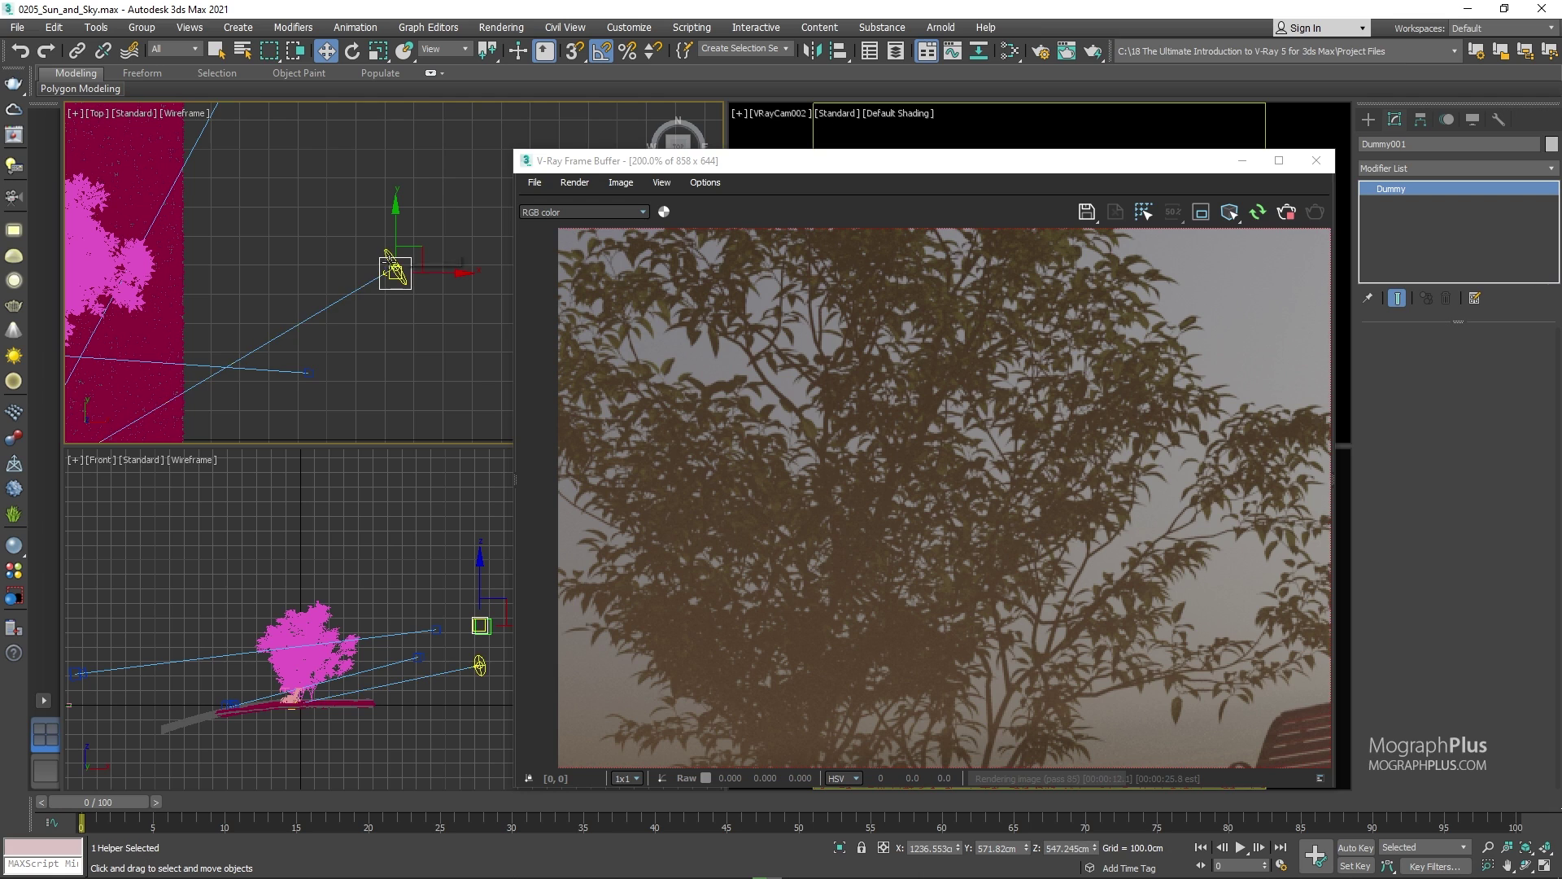
{"action": "scroll", "coordinate": [394, 275], "scroll_direction": "up", "scroll_amount": 4}
{"action": "left_click", "coordinate": [392, 256]}
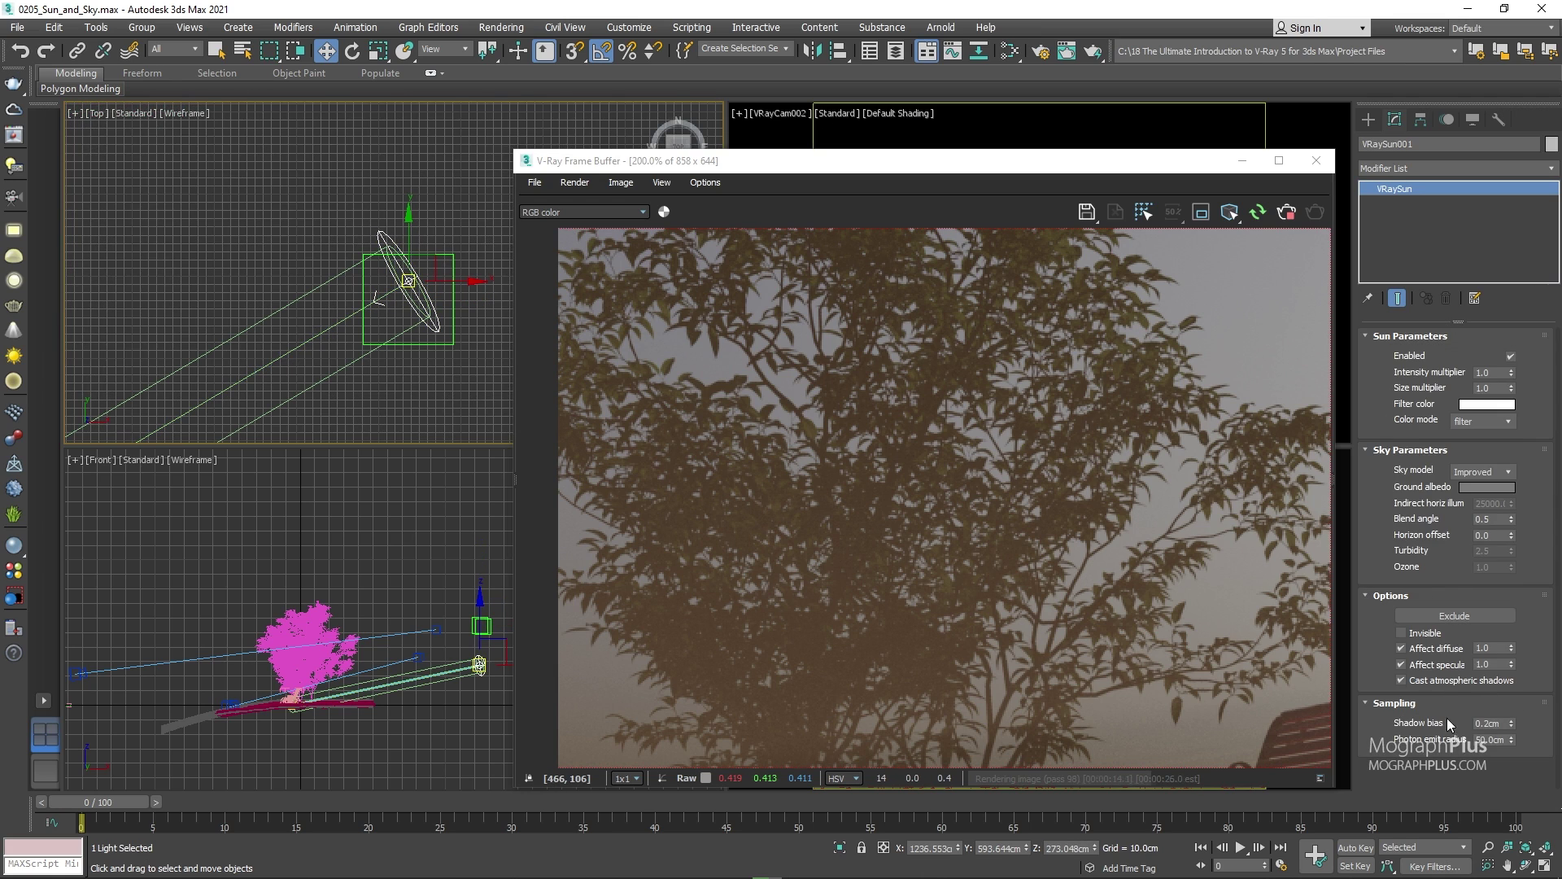
{"action": "left_click", "coordinate": [1426, 674]}
{"action": "scroll", "coordinate": [920, 529], "scroll_direction": "down", "scroll_amount": 2}
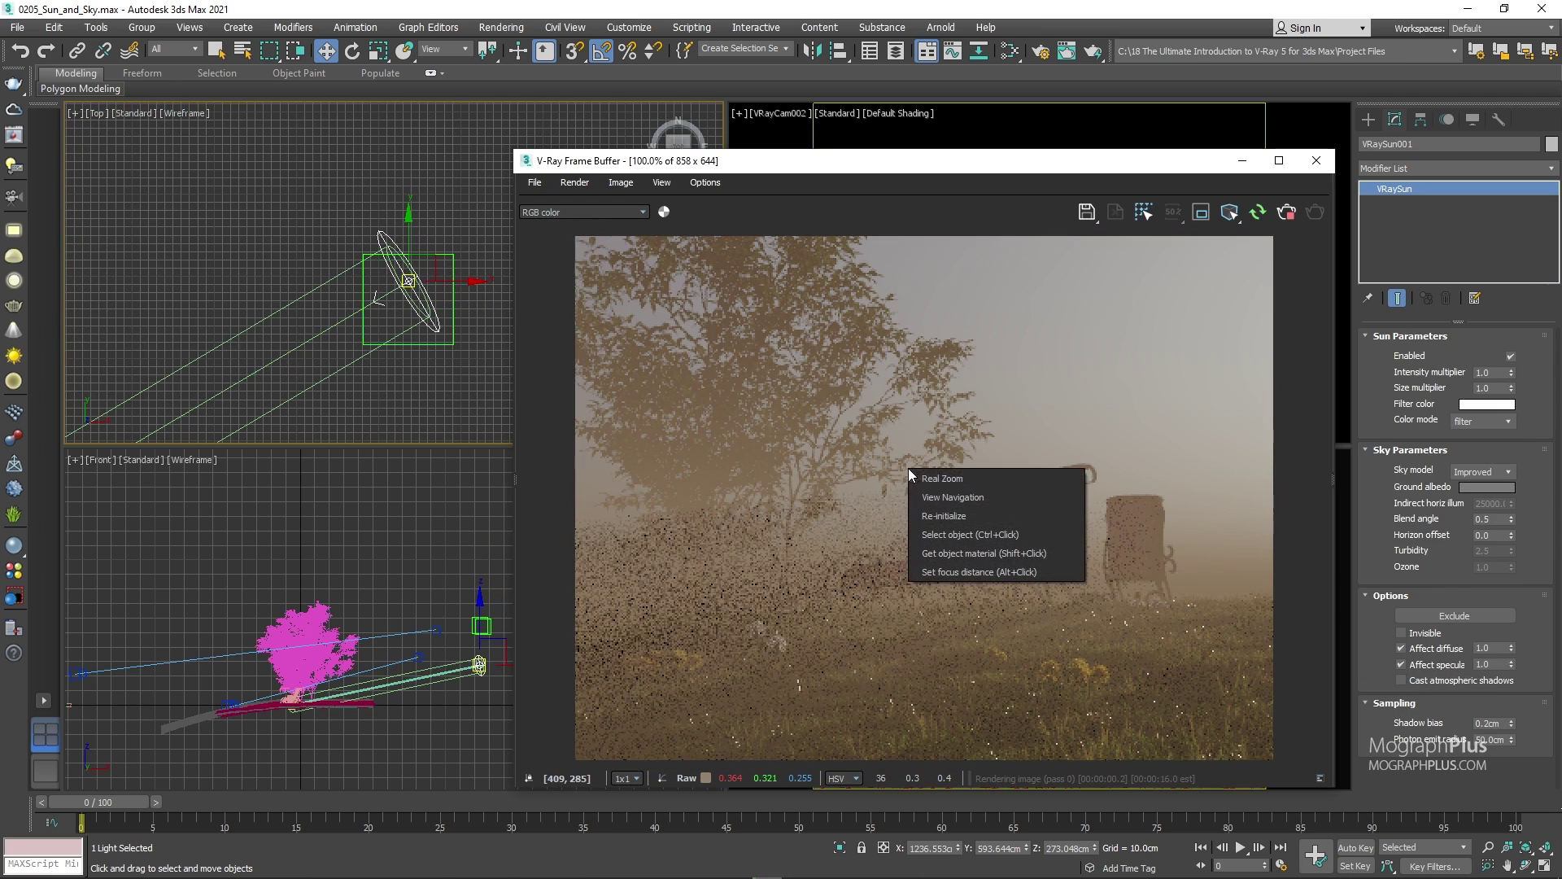
{"action": "right_click", "coordinate": [908, 468]}
{"action": "left_click", "coordinate": [1449, 682]}
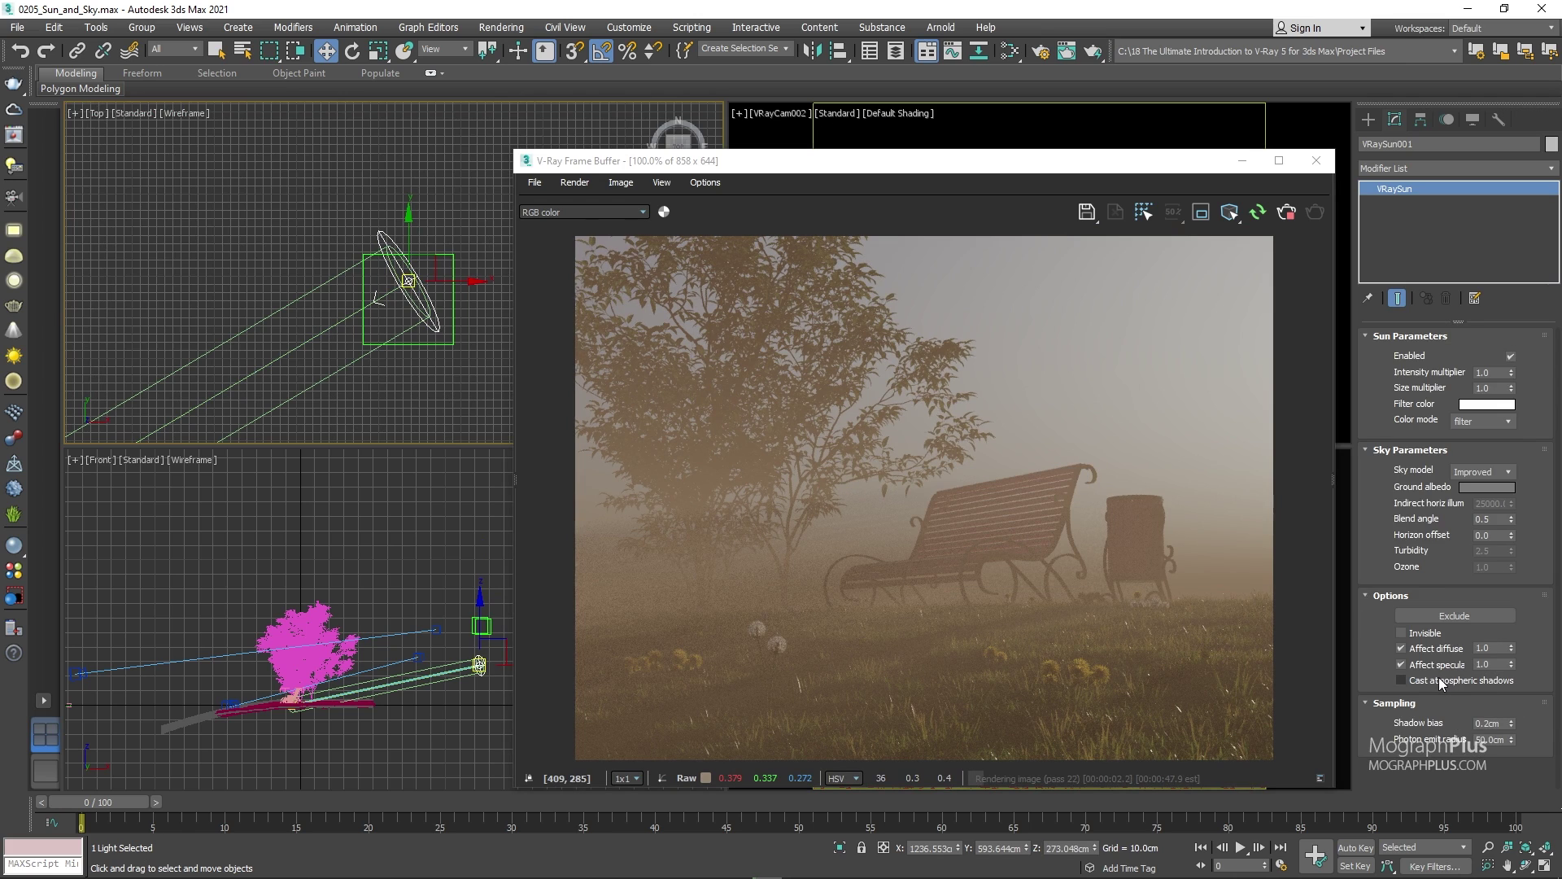
{"action": "left_click", "coordinate": [1438, 682]}
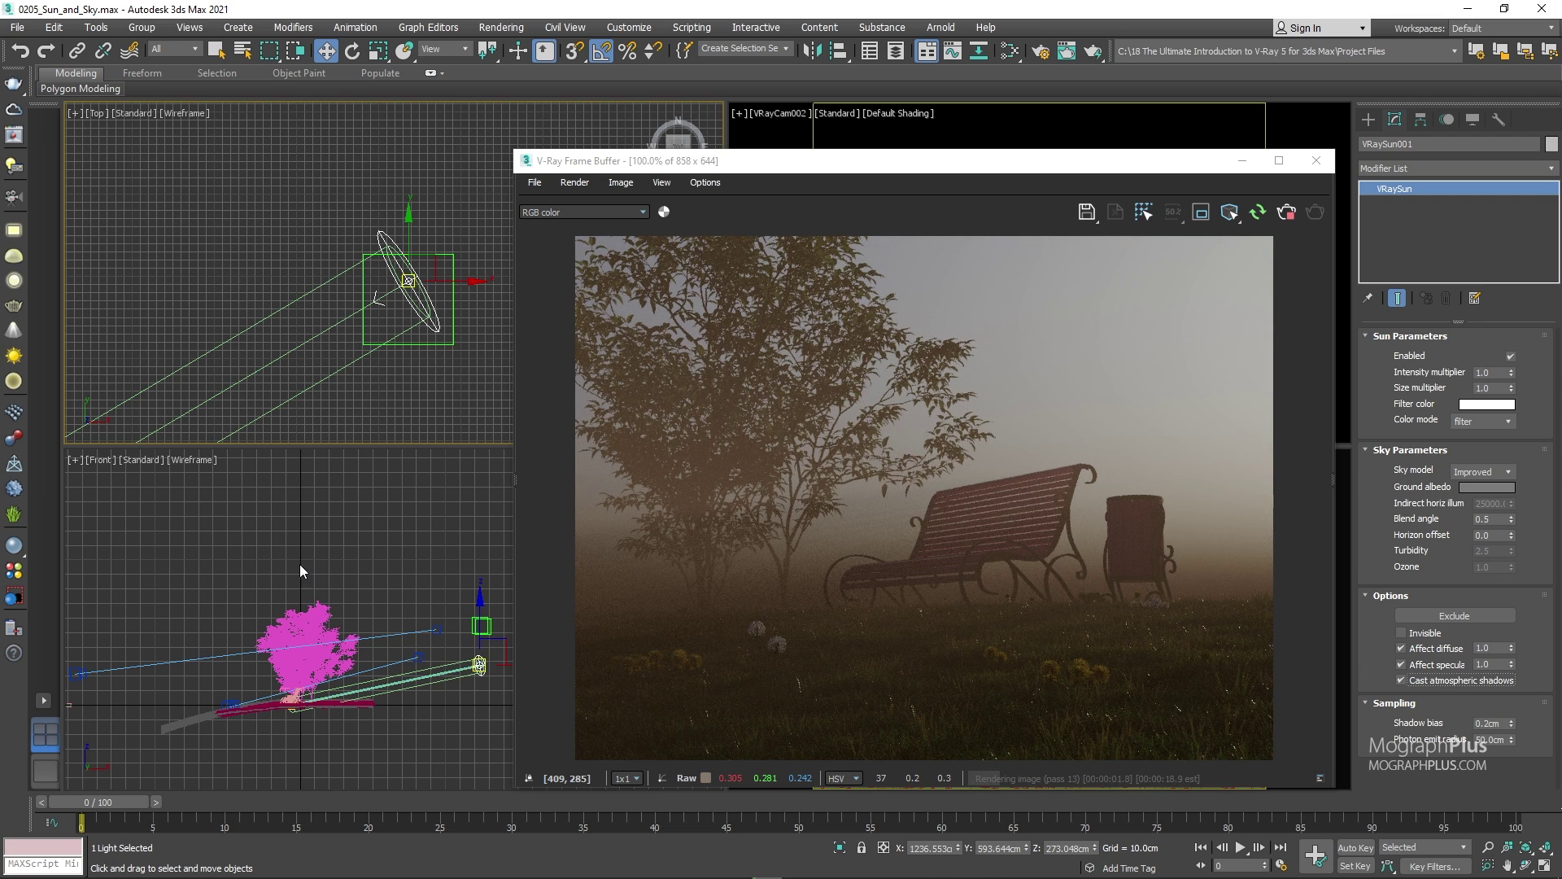
Deactivate the VRayEnvironmentFog effect in Environment and Effects
{"action": "left_click", "coordinate": [379, 541]}
{"action": "key", "text": "8"}
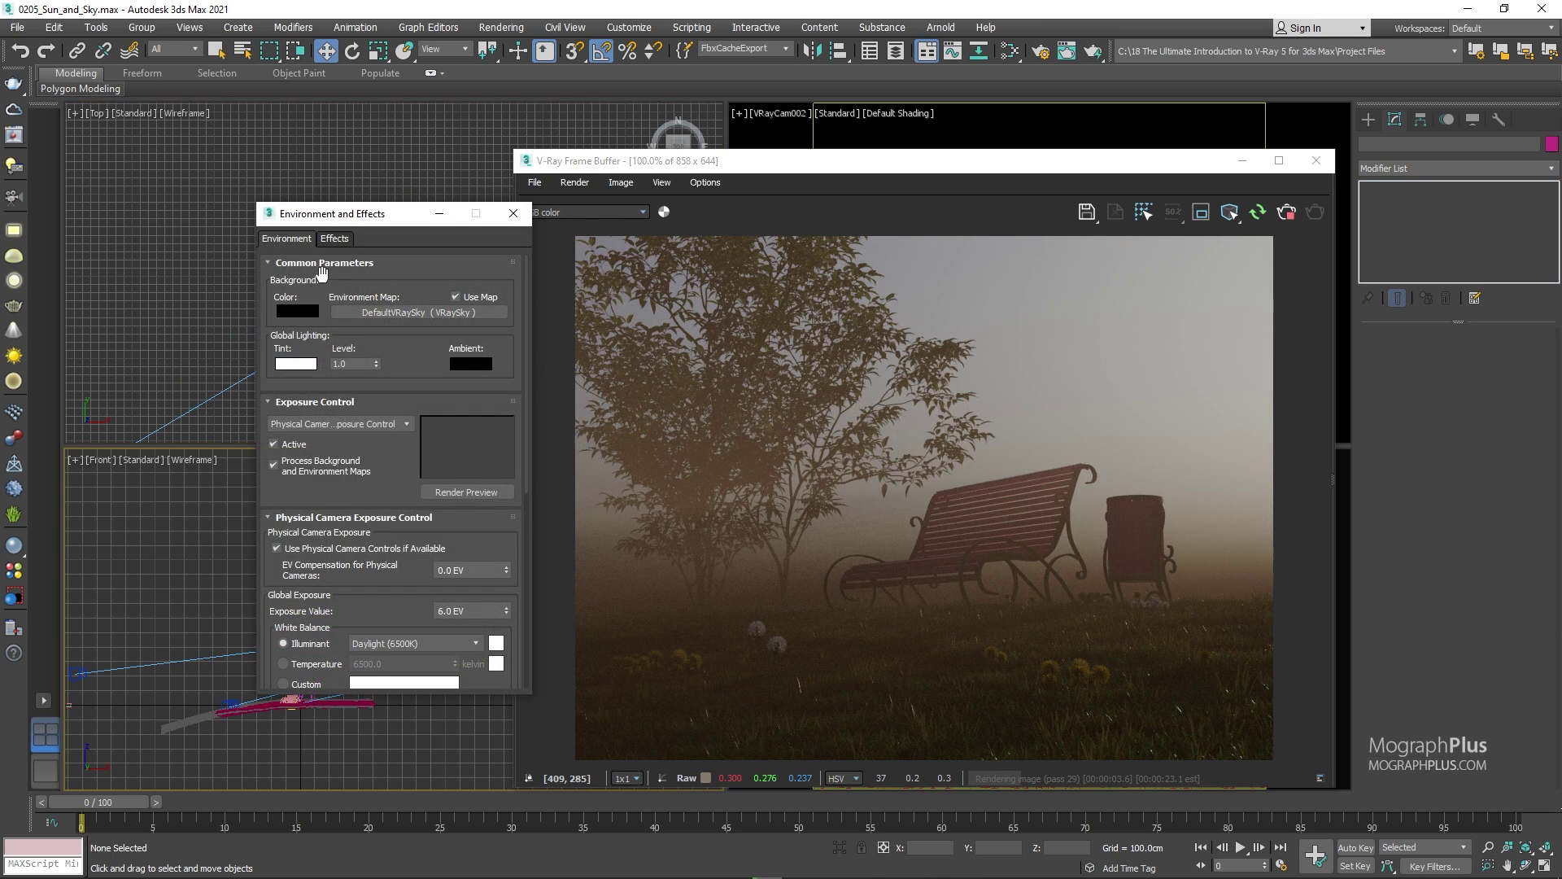
{"action": "left_click", "coordinate": [322, 264]}
{"action": "left_click", "coordinate": [322, 282]}
{"action": "scroll", "coordinate": [460, 498], "scroll_direction": "down", "scroll_amount": 2}
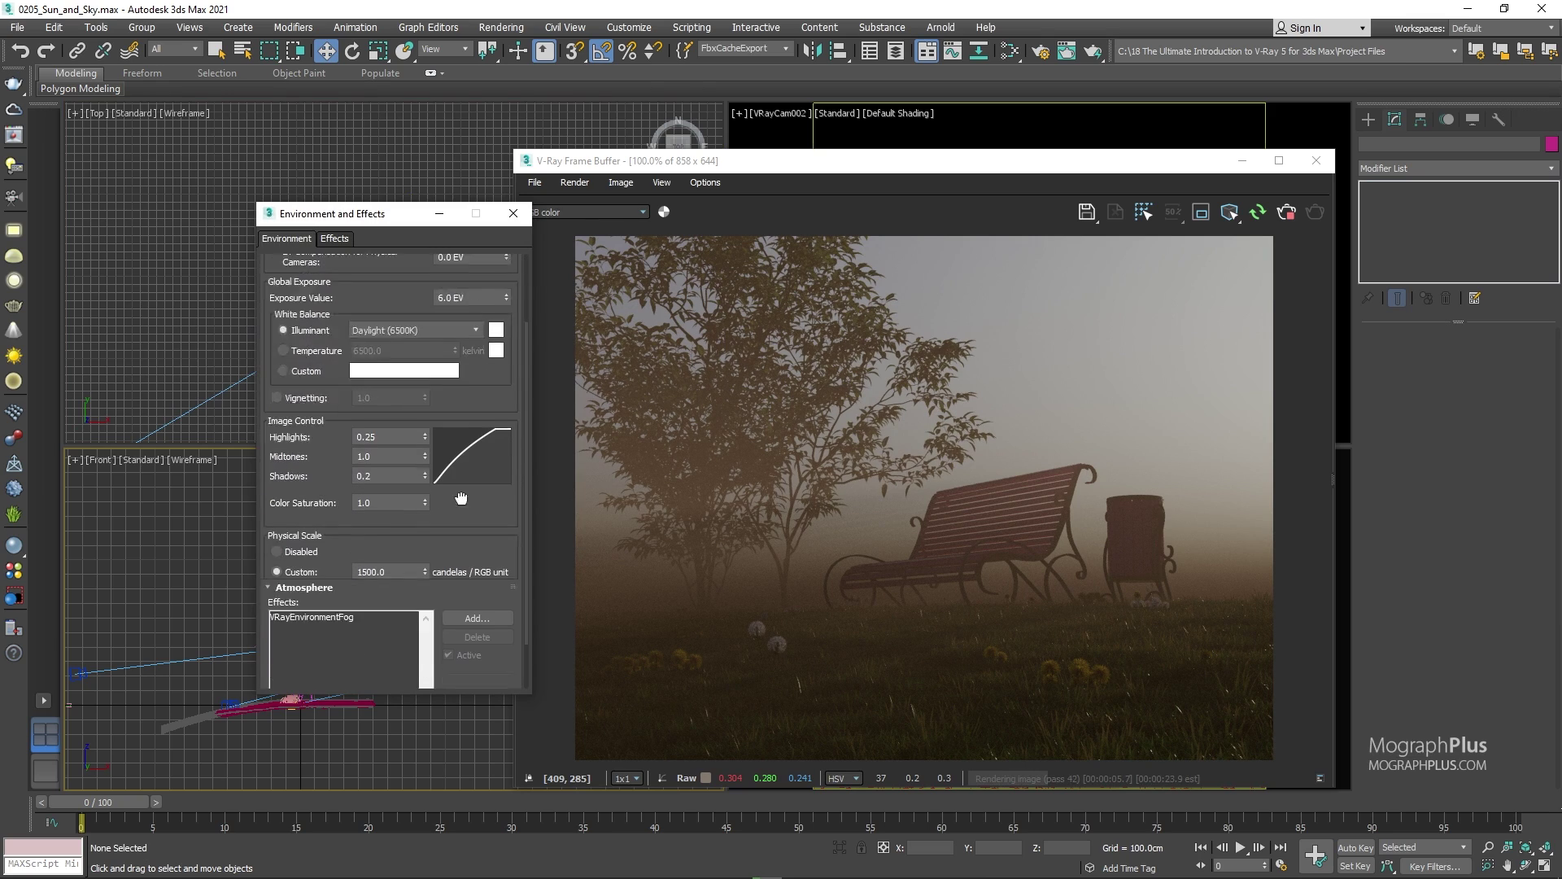
{"action": "scroll", "coordinate": [460, 498], "scroll_direction": "down", "scroll_amount": 2}
{"action": "left_click", "coordinate": [394, 568]}
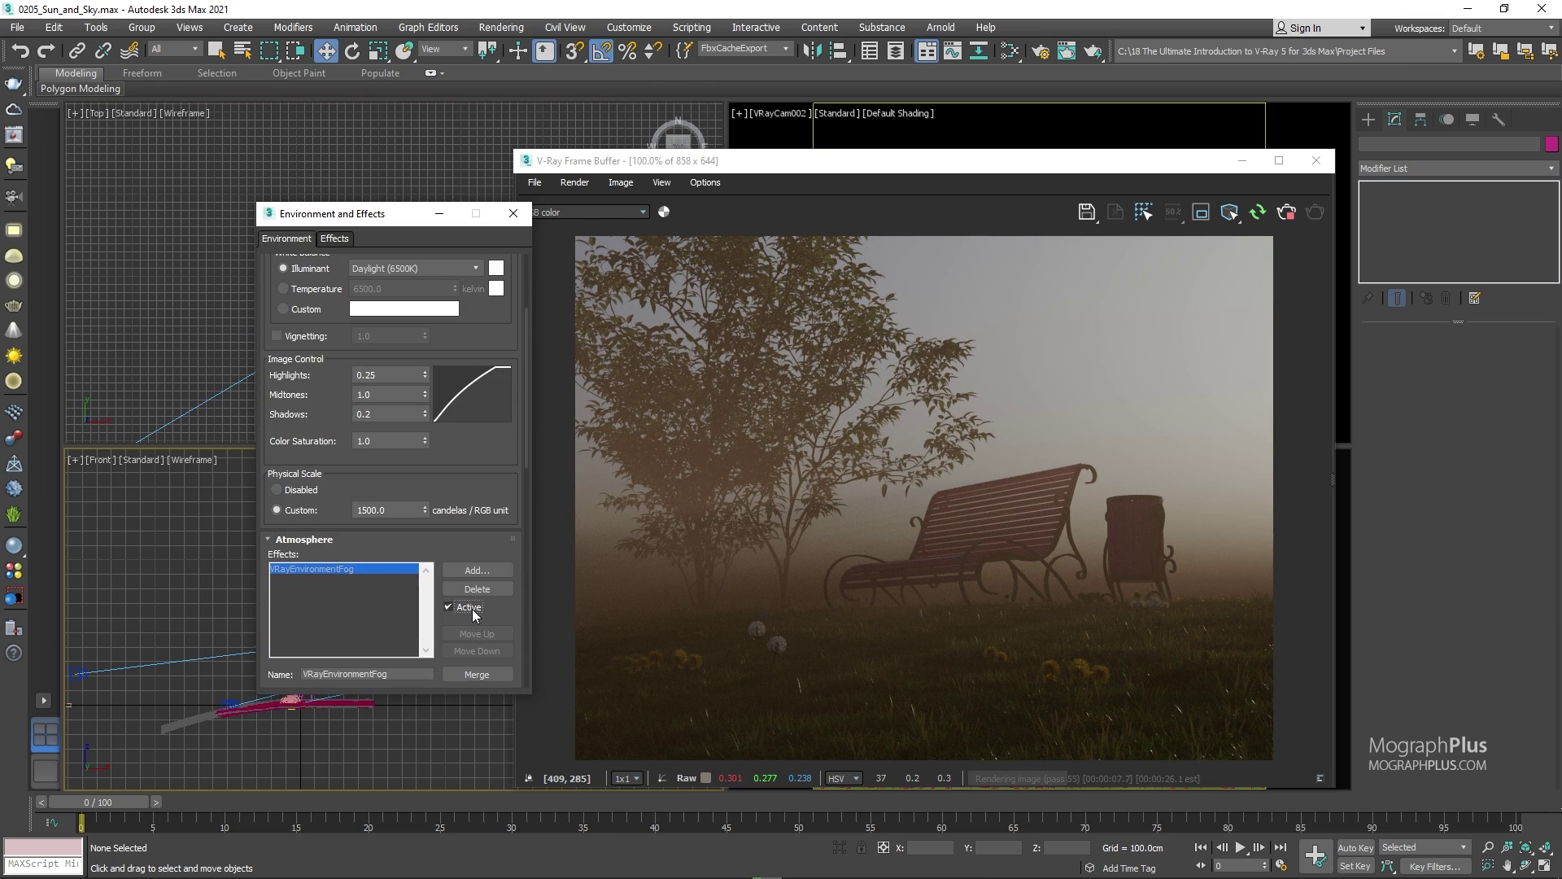
{"action": "left_click", "coordinate": [448, 607]}
{"action": "left_click", "coordinate": [514, 214]}
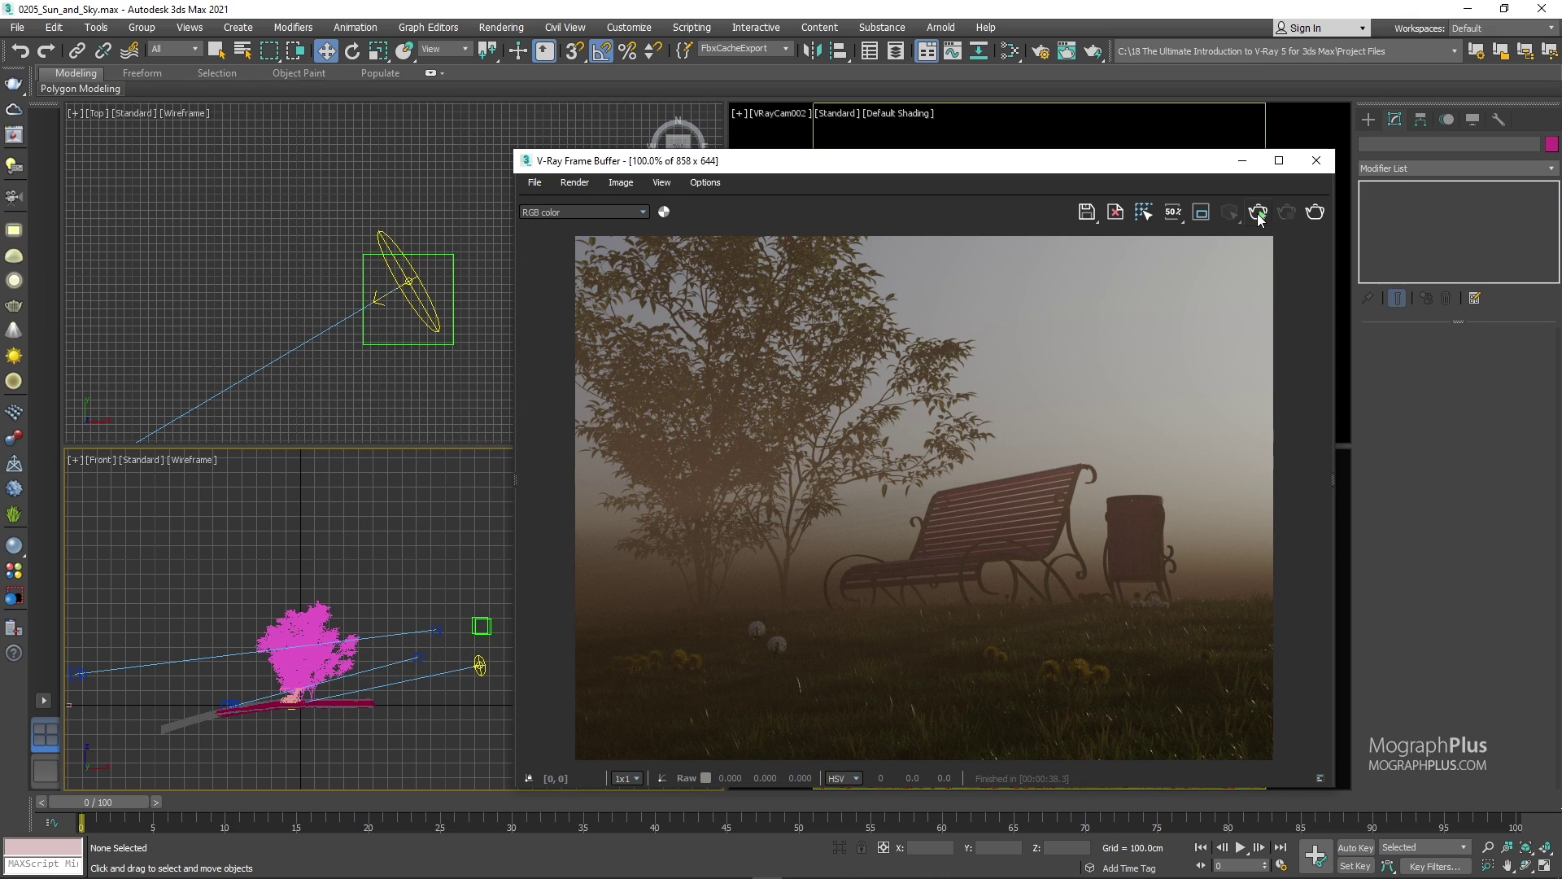
Restart interactive rendering and raise the sun in the Front and Top views
{"action": "left_click", "coordinate": [1258, 214]}
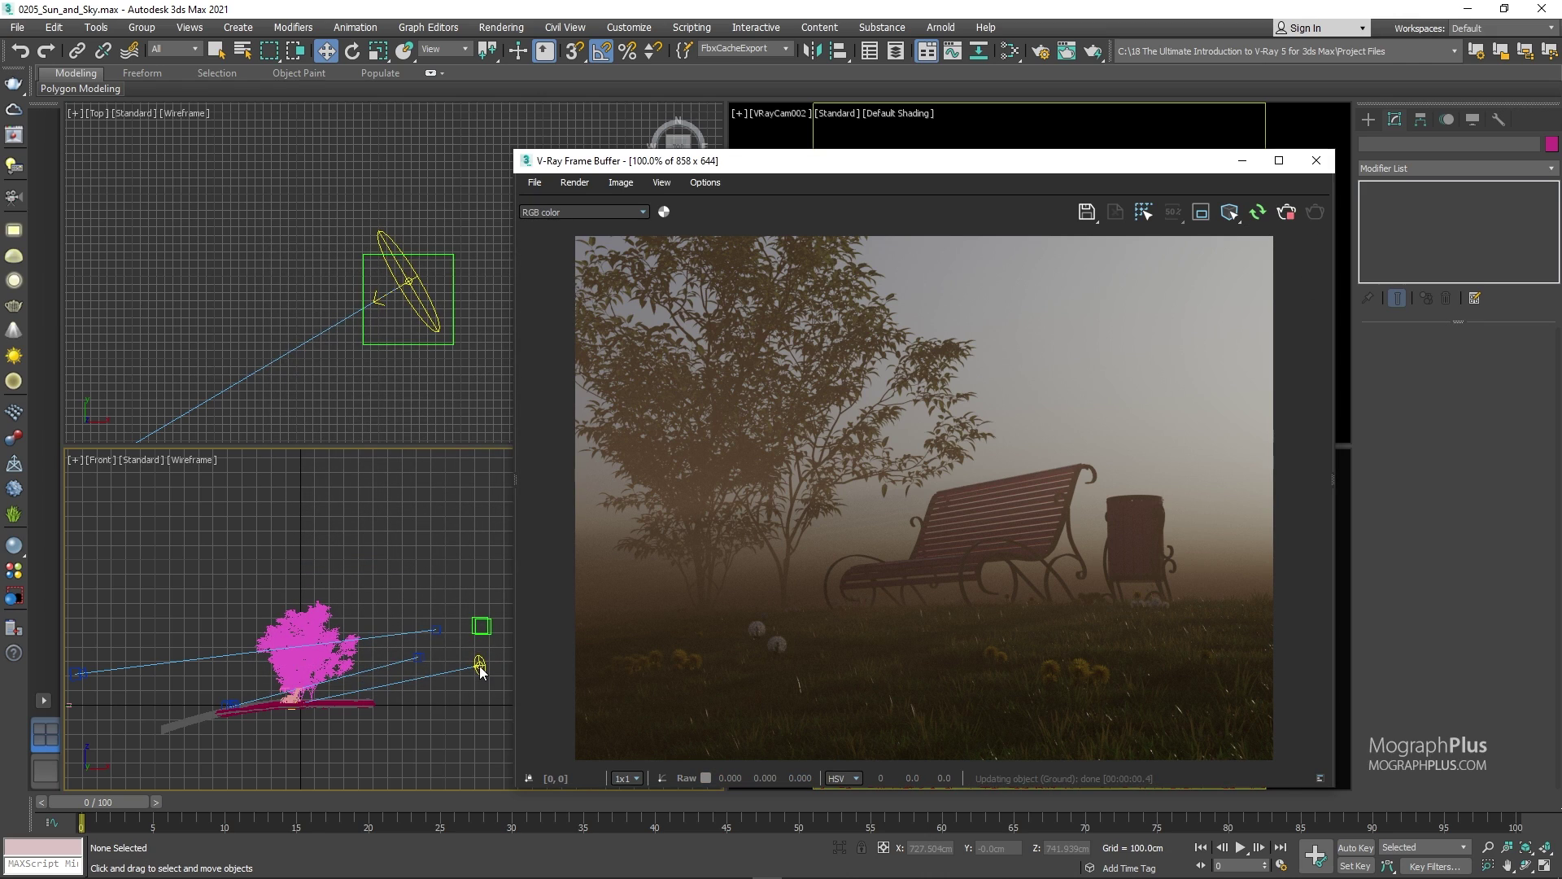
{"action": "left_click_drag", "start_coordinate": [480, 664], "coordinate": [485, 602]}
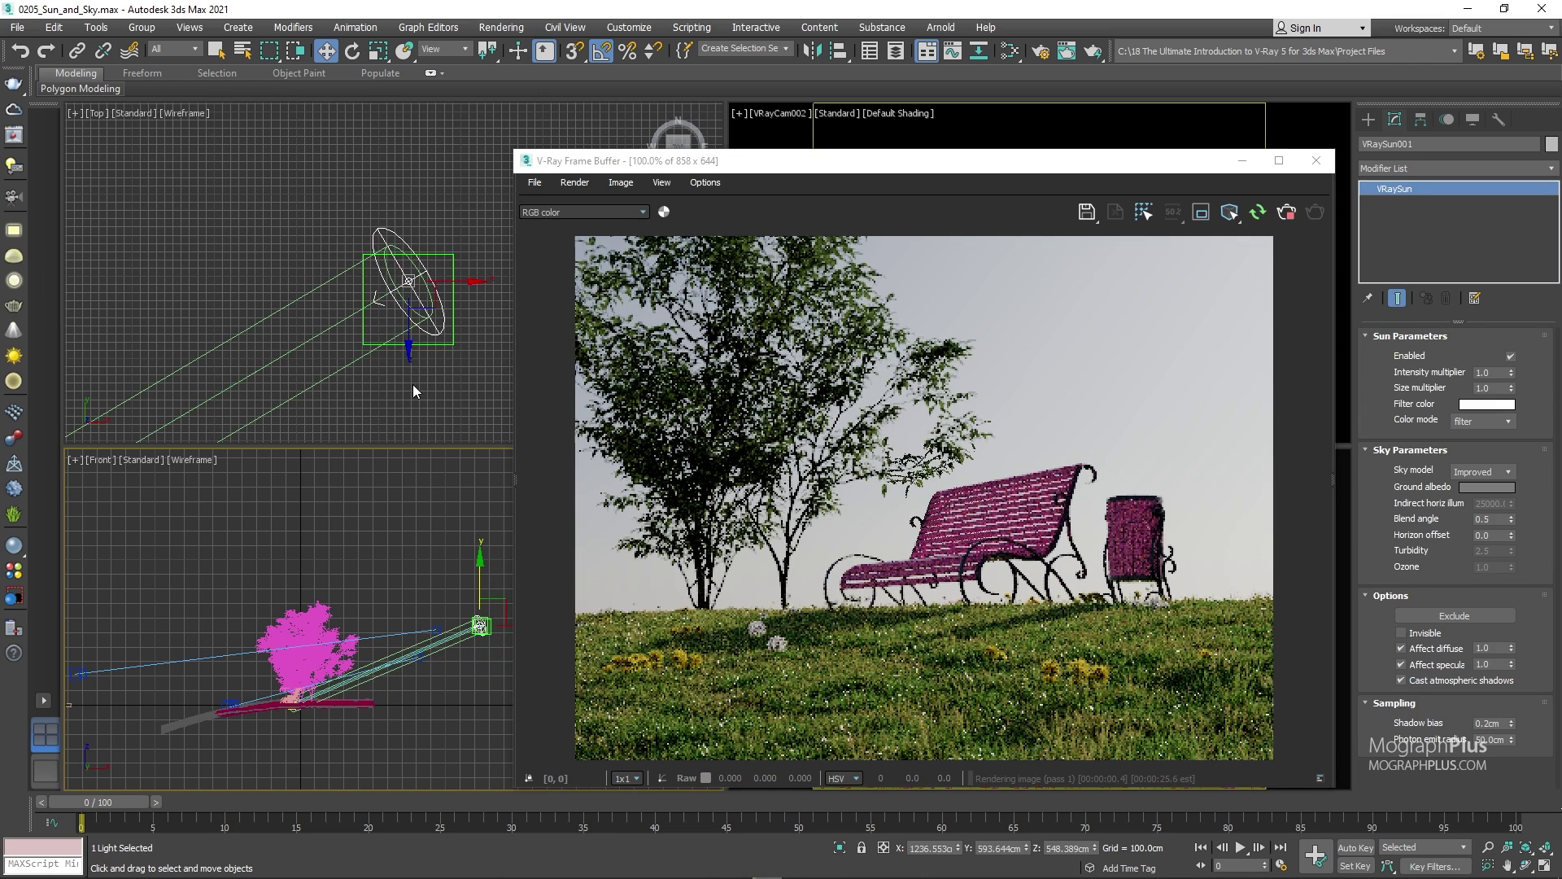
{"action": "right_click", "coordinate": [397, 346]}
{"action": "scroll", "coordinate": [397, 346], "scroll_direction": "down", "scroll_amount": 8}
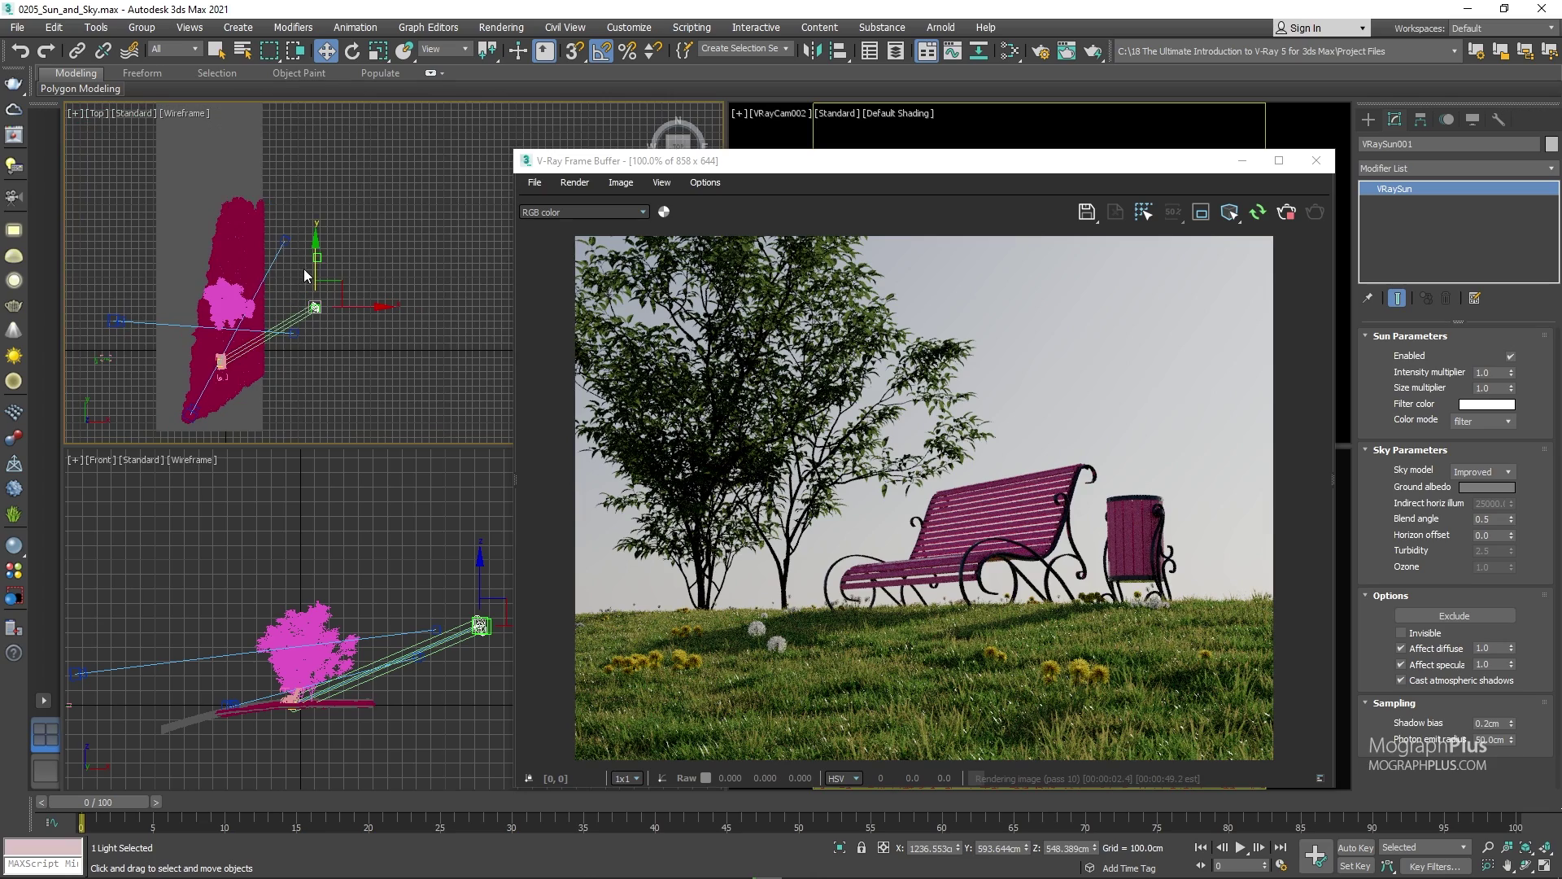
{"action": "left_click_drag", "start_coordinate": [317, 268], "coordinate": [317, 223]}
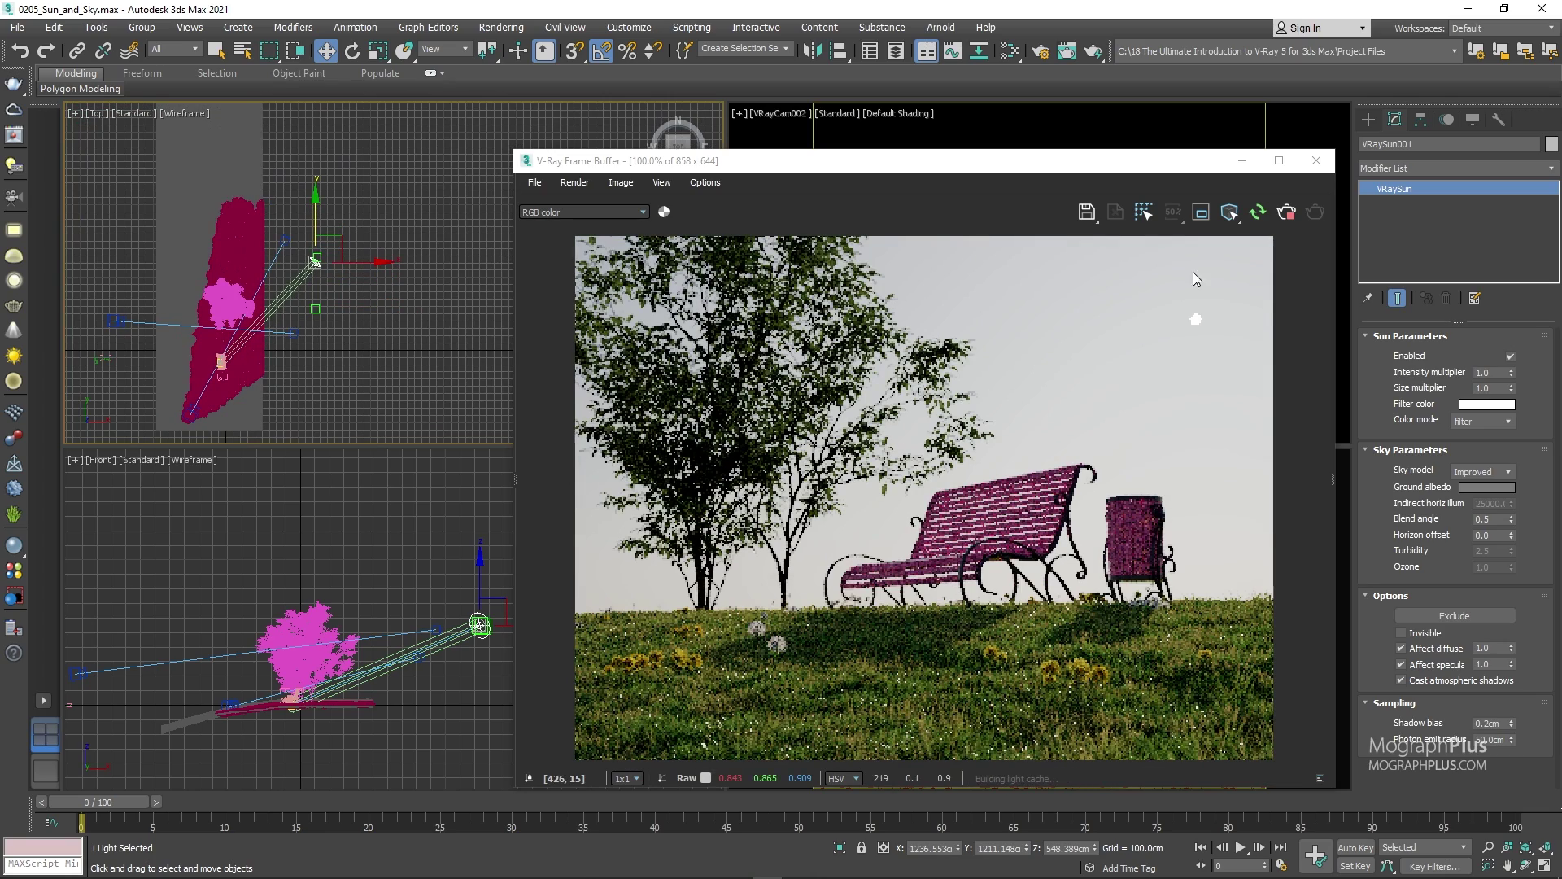
Enable Lens Effects bloom/glare in the frame buffer with Bloom at 0.8
{"action": "left_click", "coordinate": [1329, 405]}
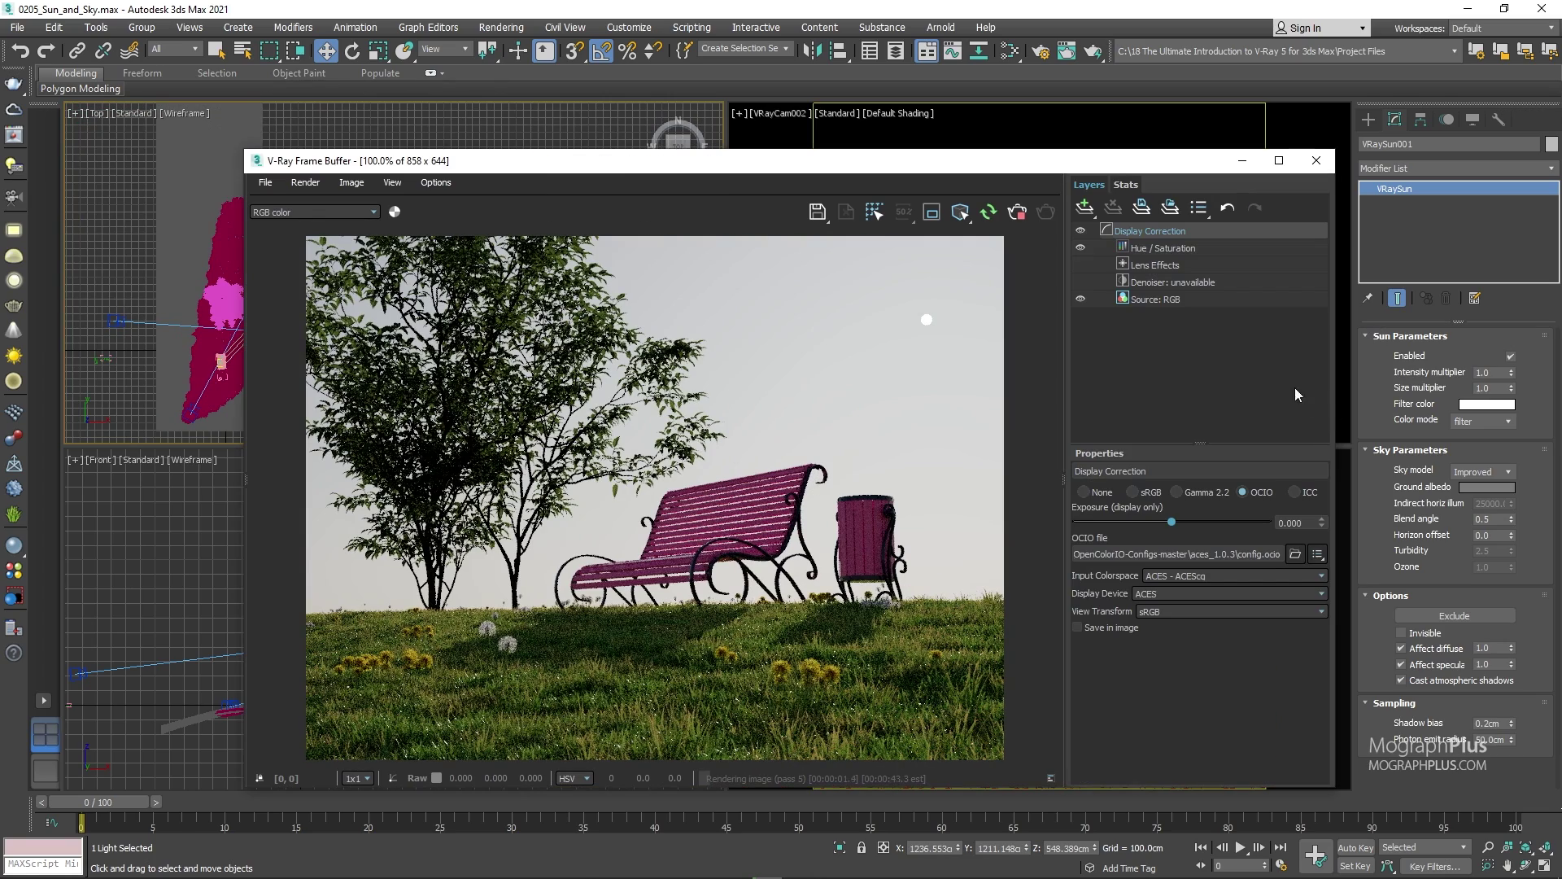
{"action": "left_click", "coordinate": [1139, 266]}
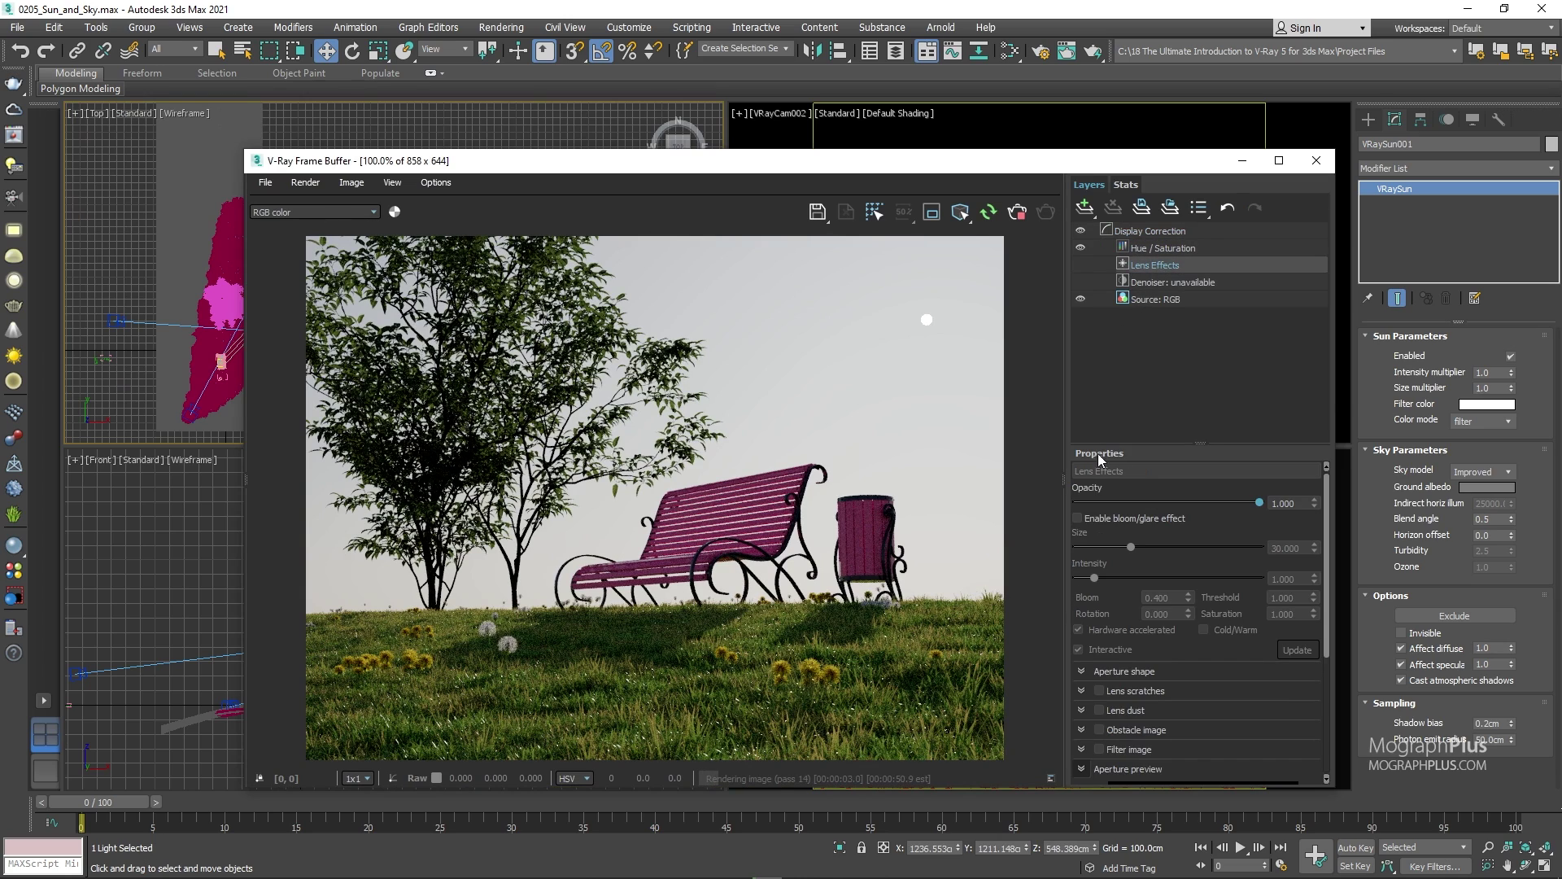
{"action": "left_click", "coordinate": [1091, 521]}
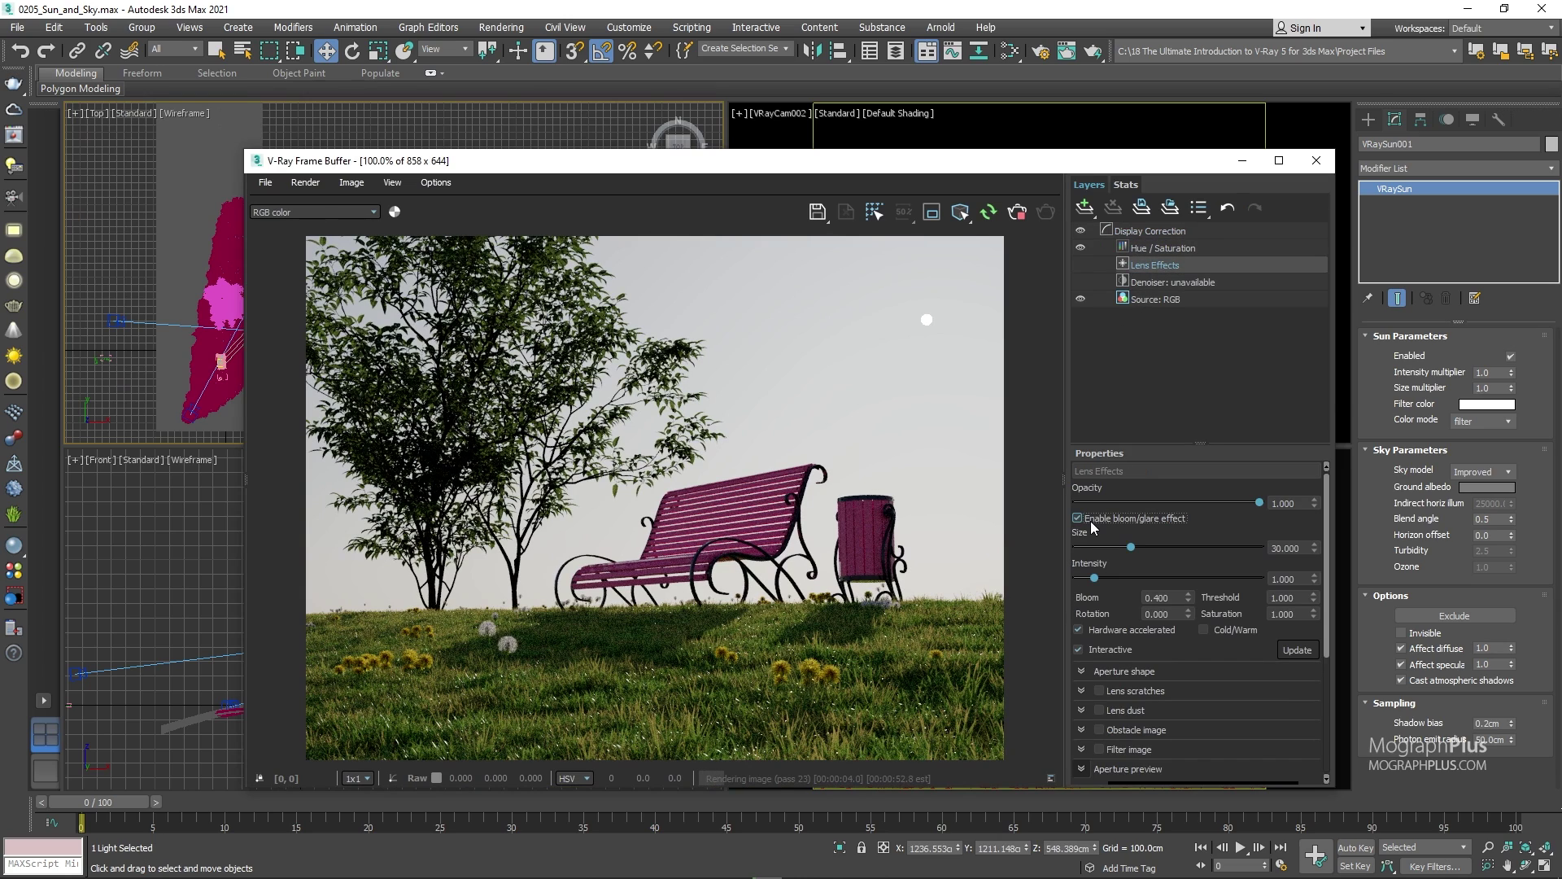
{"action": "left_click", "coordinate": [1177, 600]}
{"action": "type", "text": "0.8"}
{"action": "key", "text": "Return"}
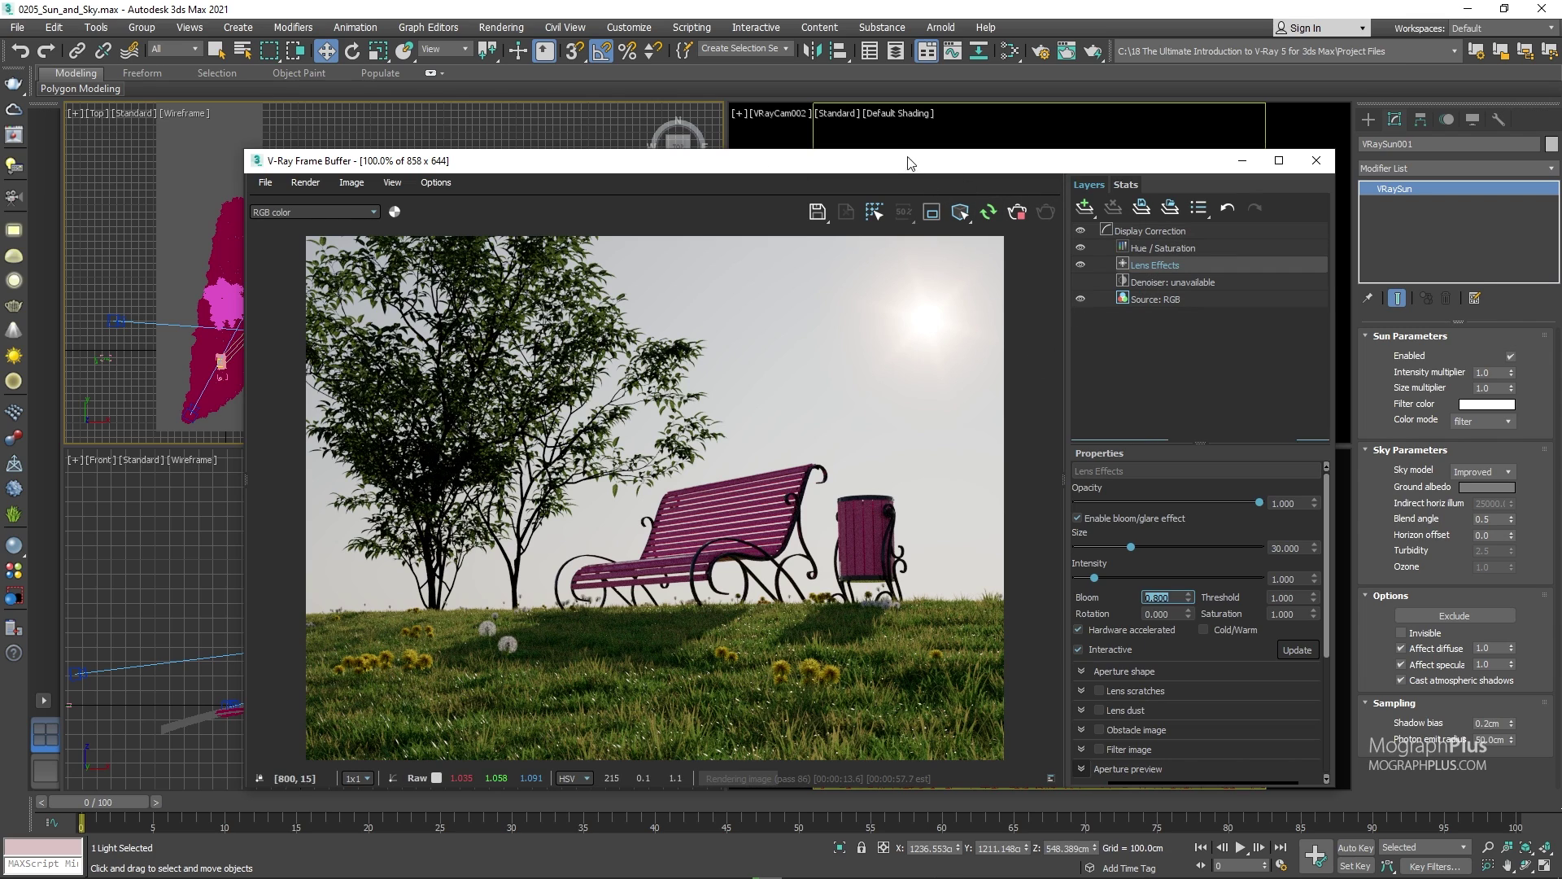
{"action": "left_click_drag", "start_coordinate": [897, 168], "coordinate": [1136, 168]}
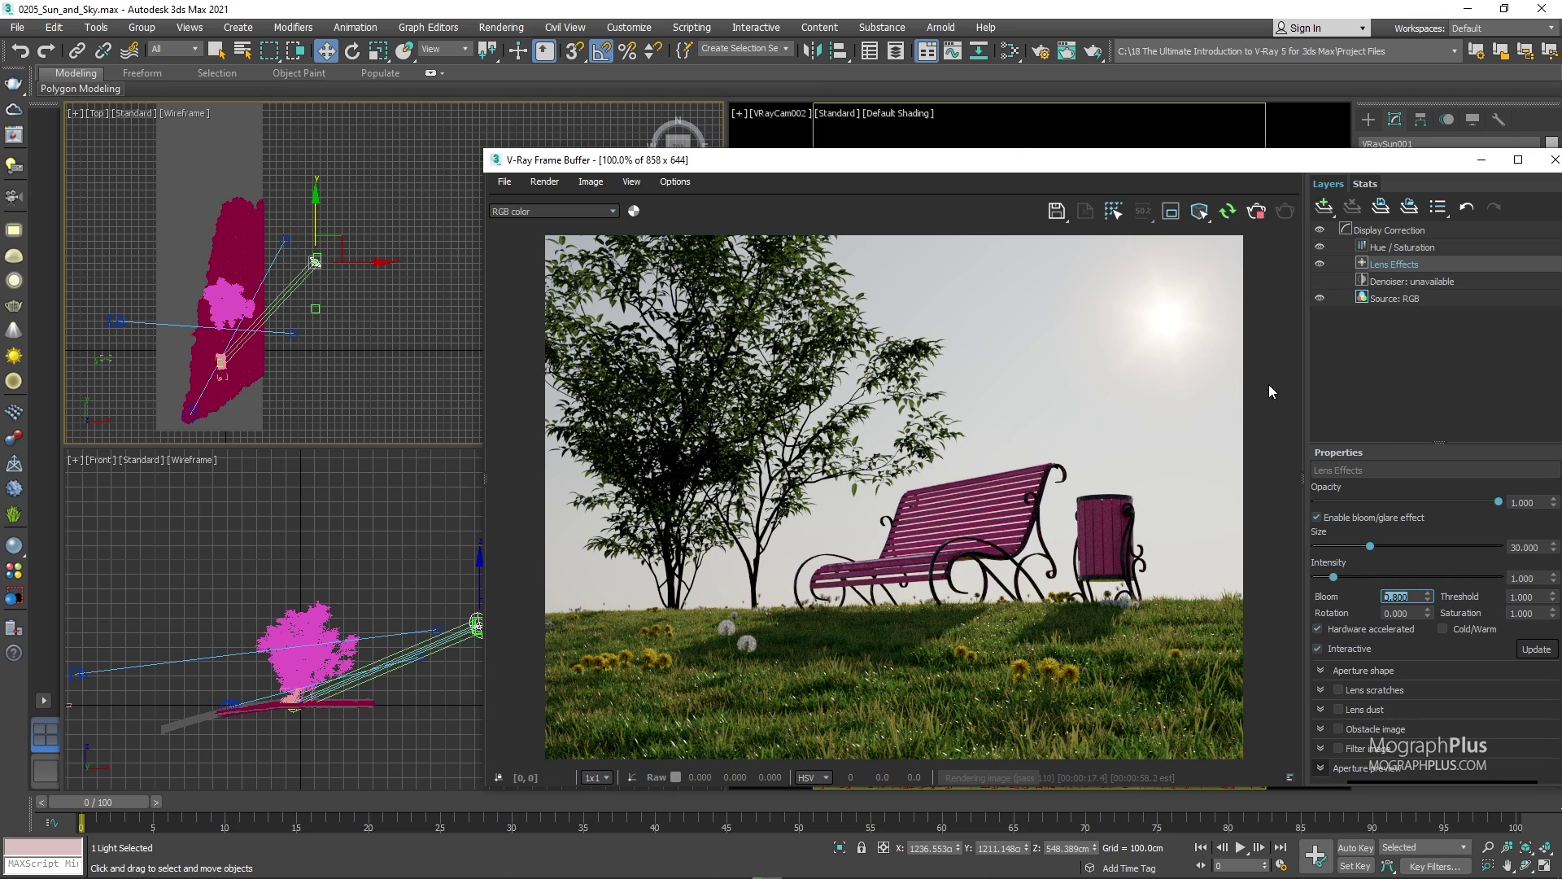
{"action": "left_click", "coordinate": [1300, 370]}
{"action": "left_click", "coordinate": [767, 7]}
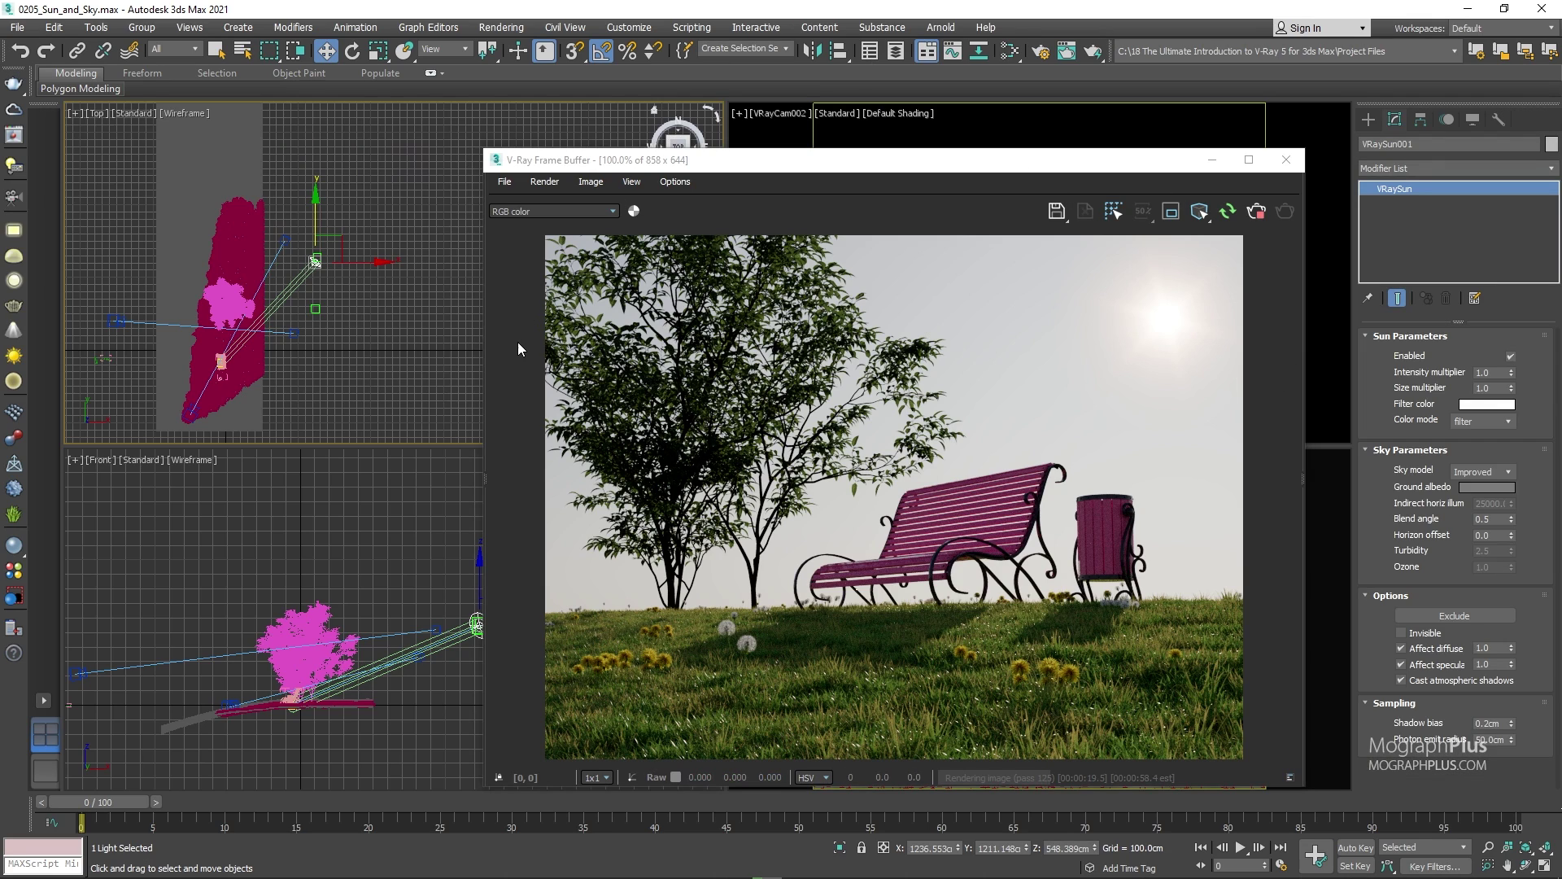
Create a VRaySky map node in the Slate Material Editor
{"action": "key", "text": "m"}
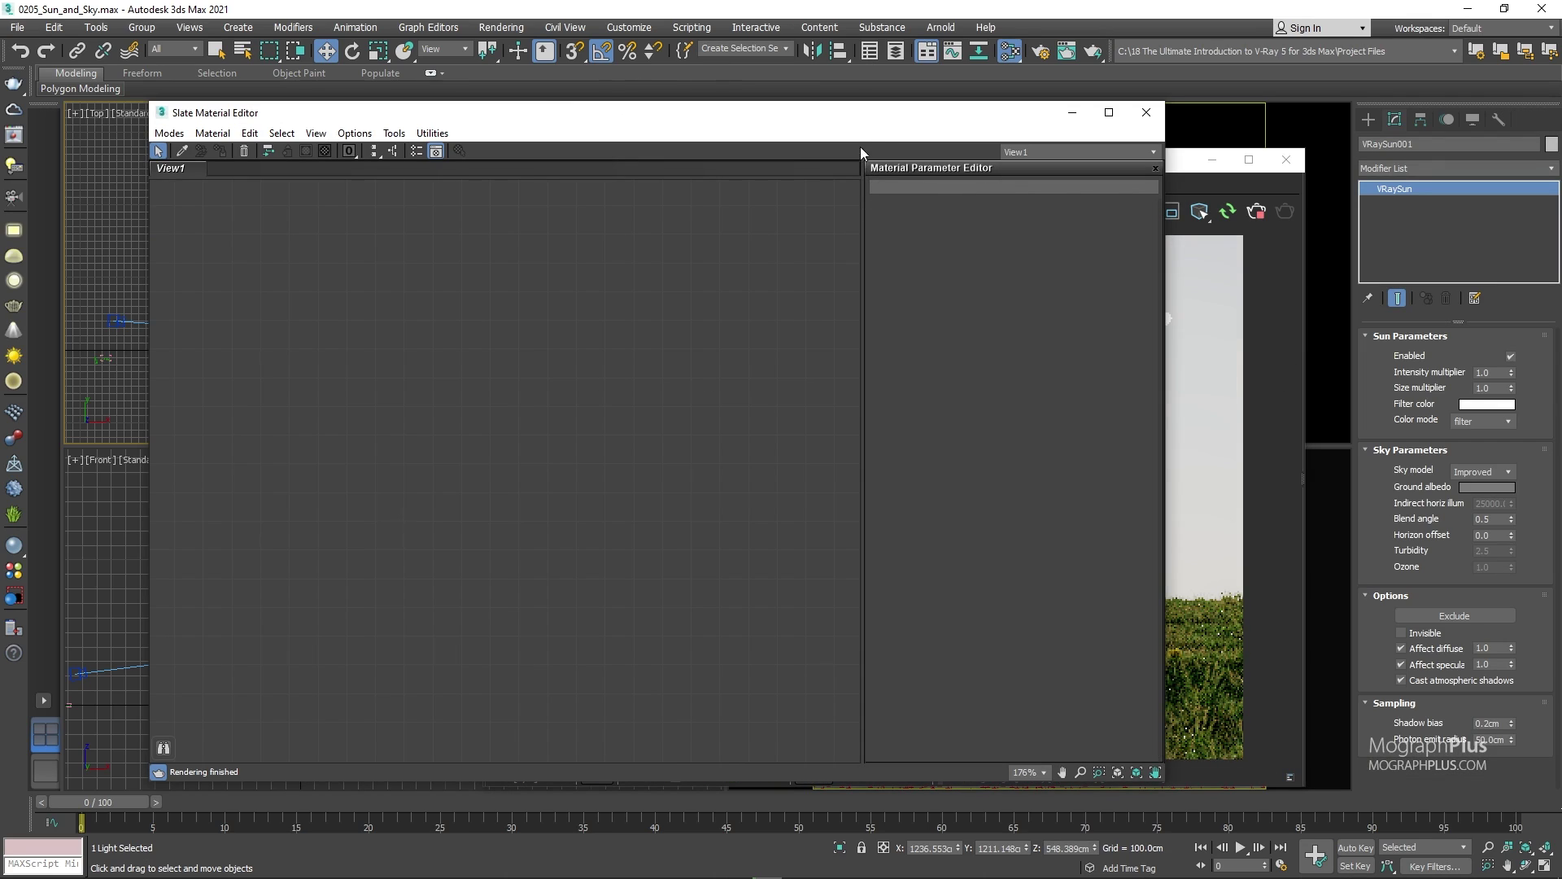
{"action": "left_click_drag", "start_coordinate": [852, 127], "coordinate": [733, 140]}
{"action": "right_click", "coordinate": [329, 437]}
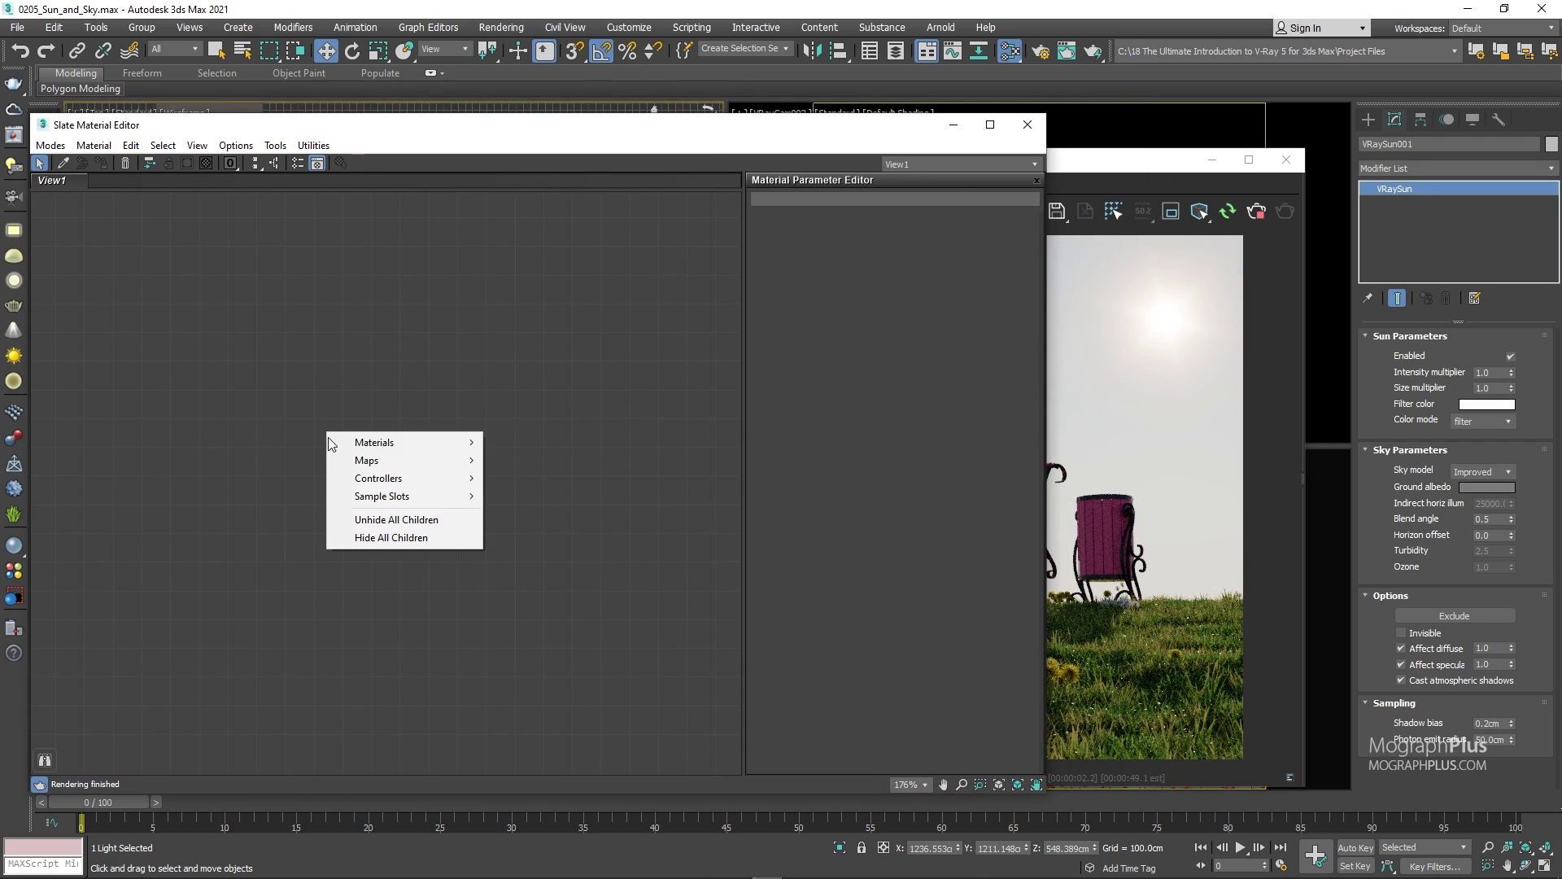
{"action": "mouse_move", "coordinate": [356, 466]}
{"action": "left_click", "coordinate": [543, 550]}
{"action": "right_click", "coordinate": [415, 423]}
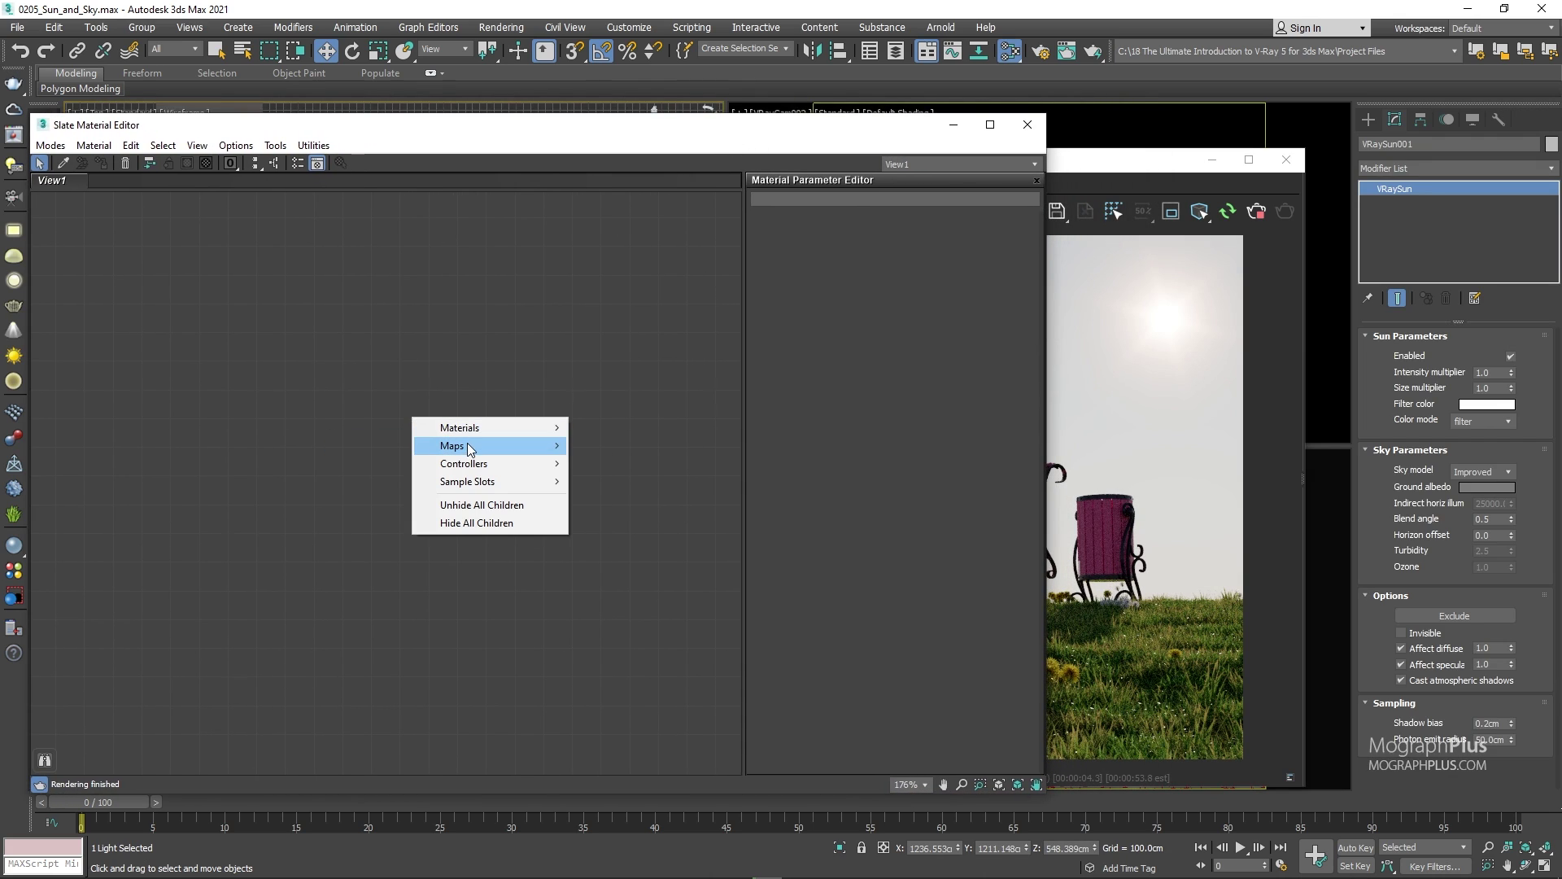
{"action": "mouse_move", "coordinate": [470, 449]}
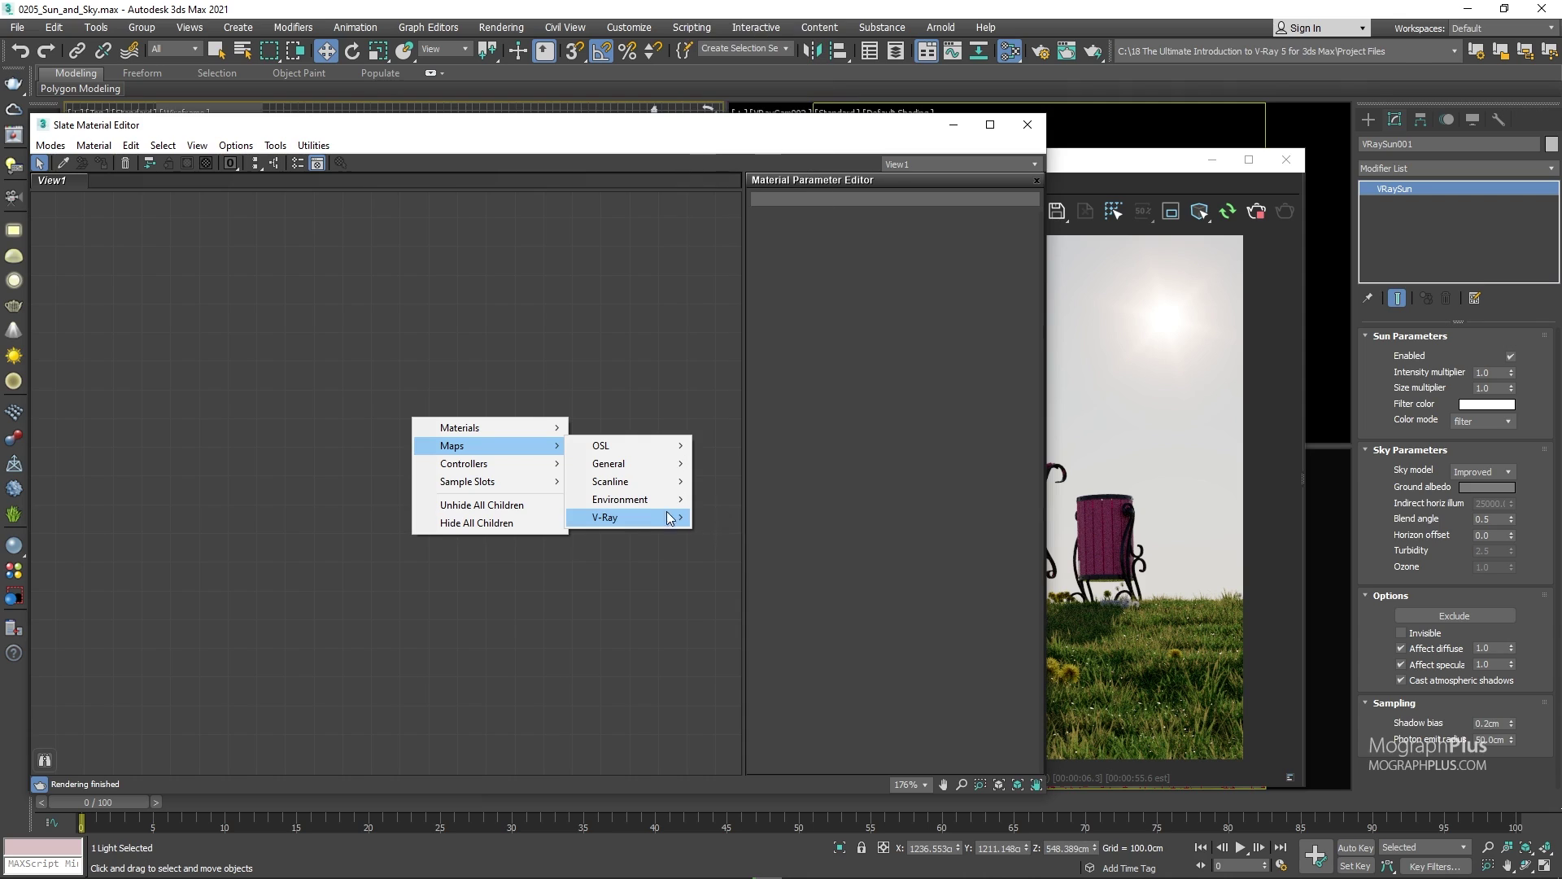
{"action": "mouse_move", "coordinate": [646, 519]}
{"action": "left_click", "coordinate": [725, 437]}
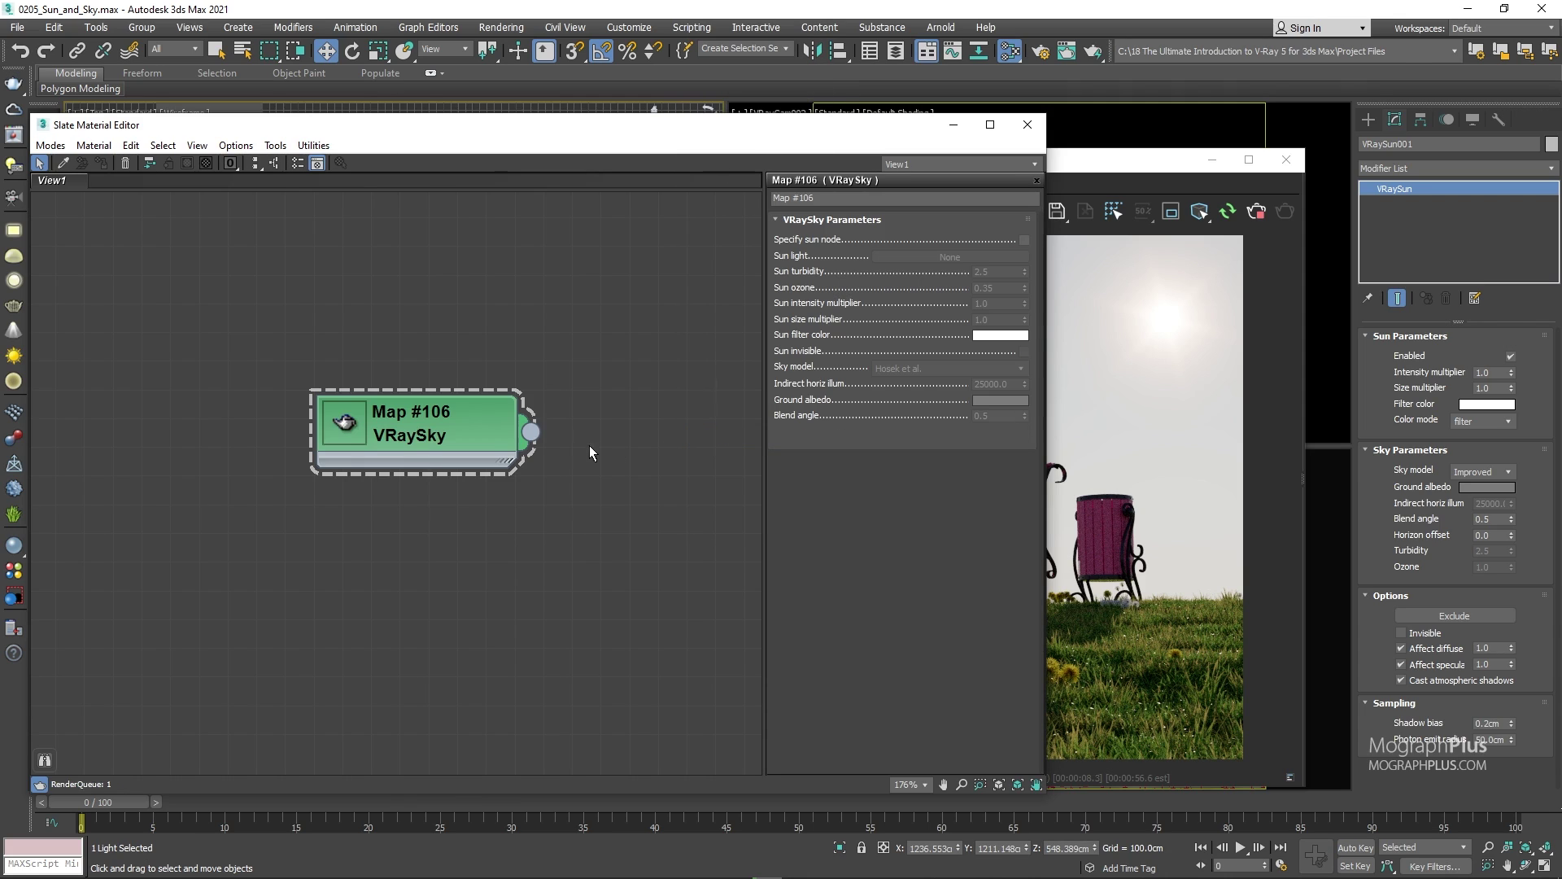
{"action": "left_click_drag", "start_coordinate": [451, 427], "coordinate": [503, 457]}
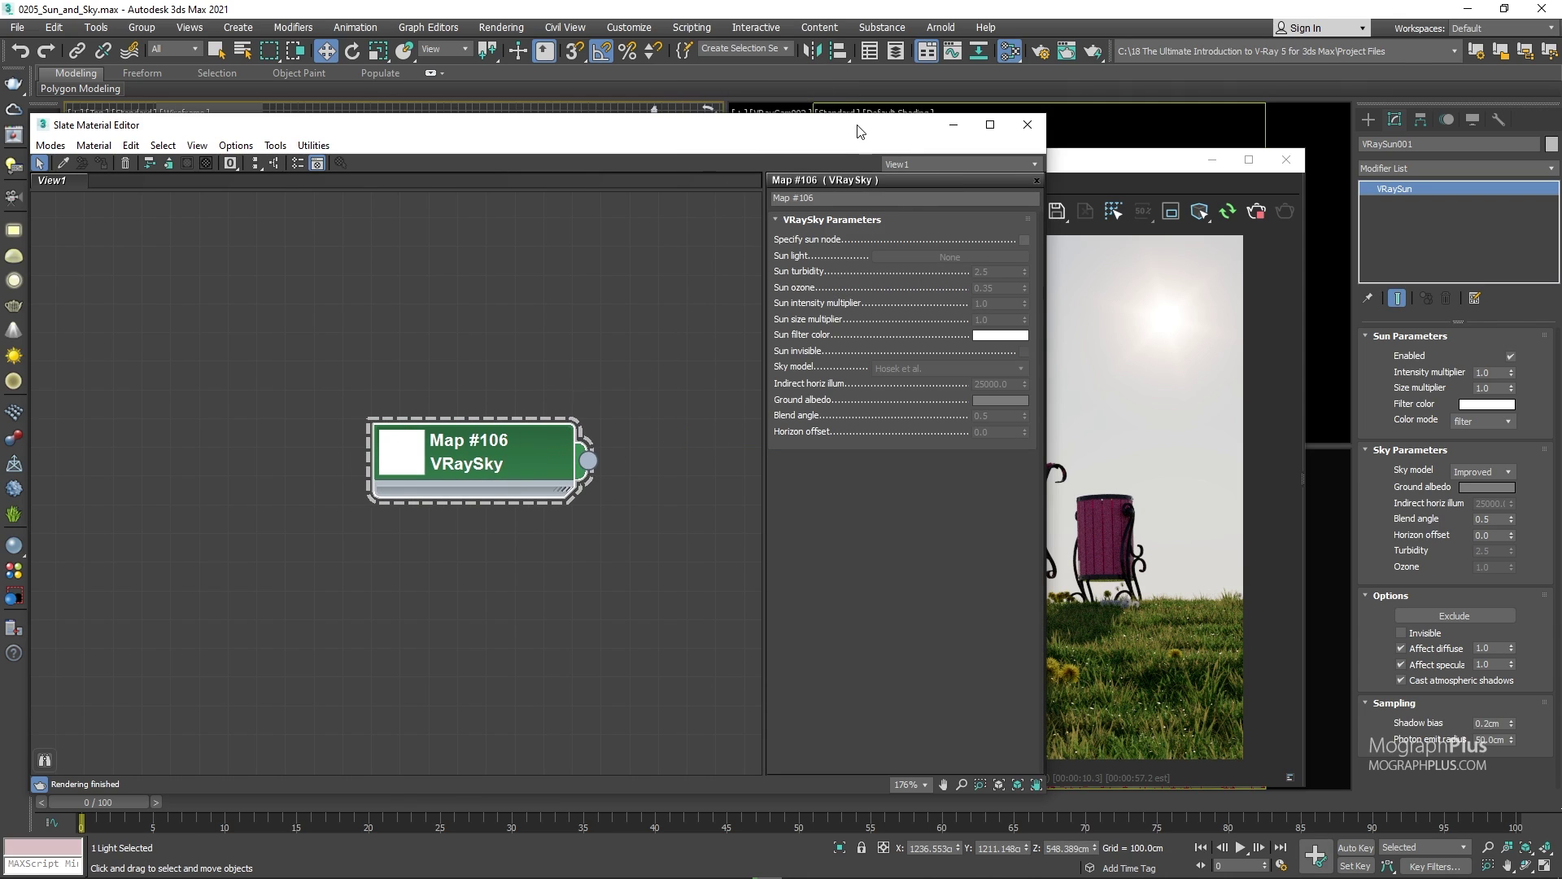
{"action": "left_click_drag", "start_coordinate": [860, 132], "coordinate": [805, 134]}
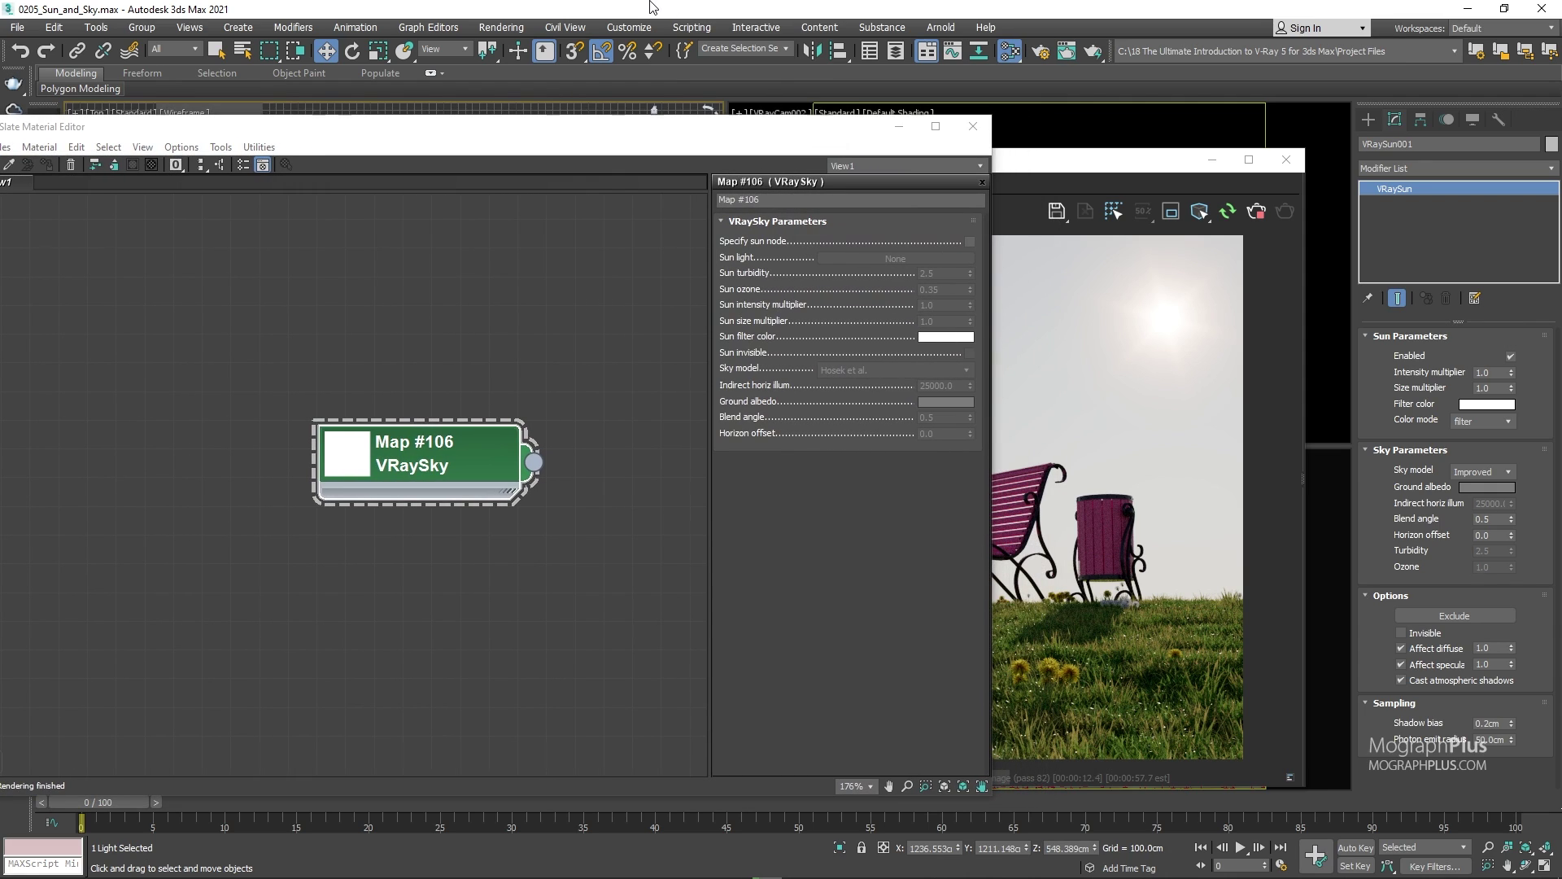
Wire VRaySky into the environment map, enable Specify sun node and pick the sun
{"action": "key", "text": "8"}
{"action": "left_click_drag", "start_coordinate": [326, 220], "coordinate": [1098, 262]}
{"action": "left_click_drag", "start_coordinate": [530, 463], "coordinate": [485, 615]}
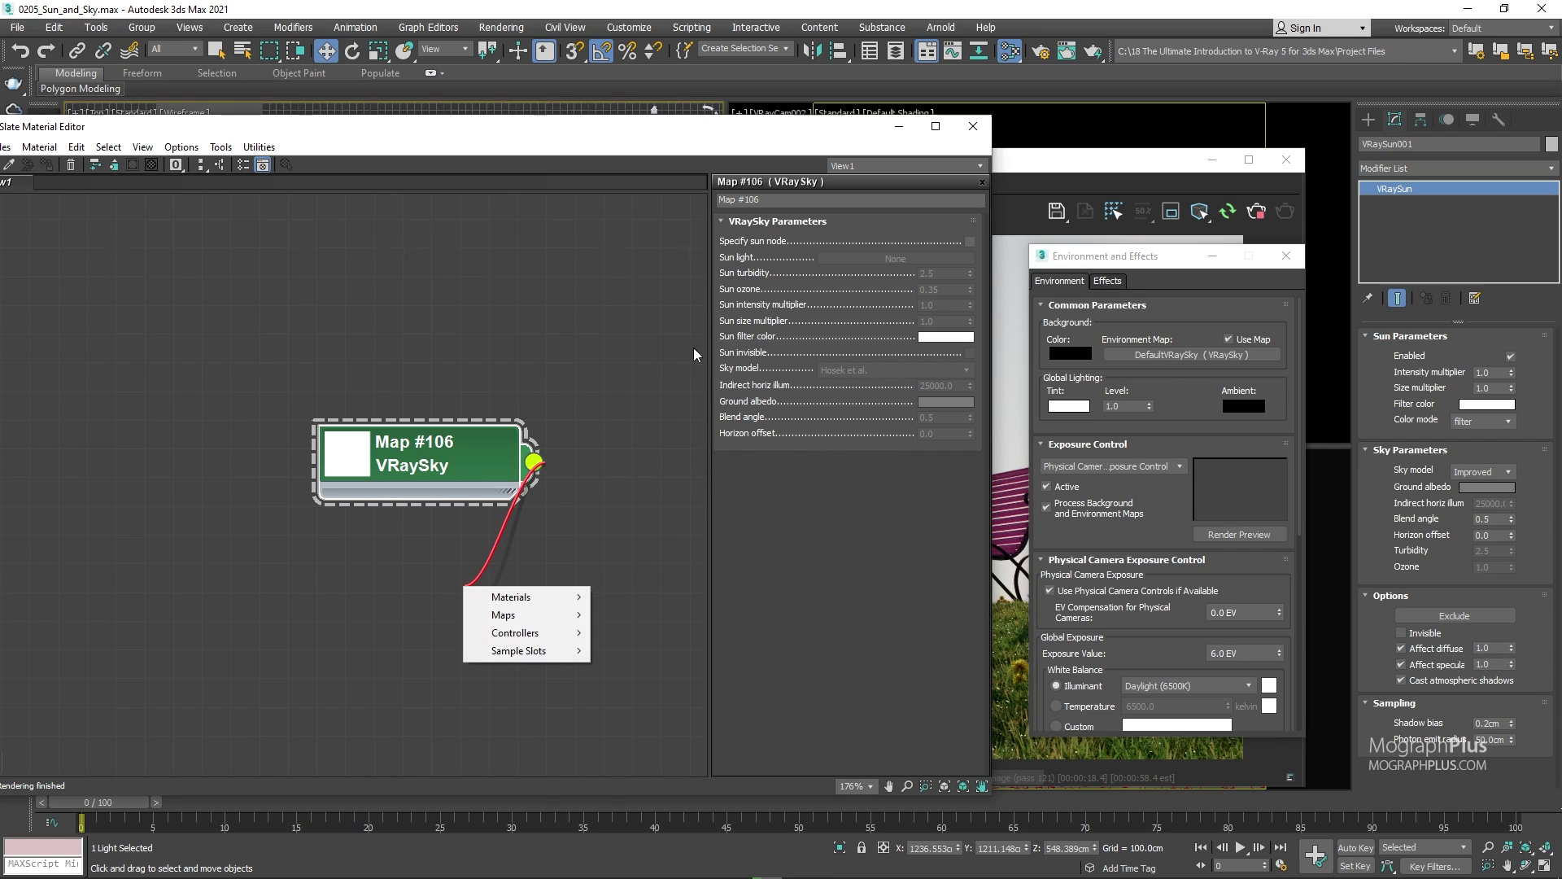
{"action": "left_click", "coordinate": [503, 416]}
{"action": "left_click", "coordinate": [967, 242]}
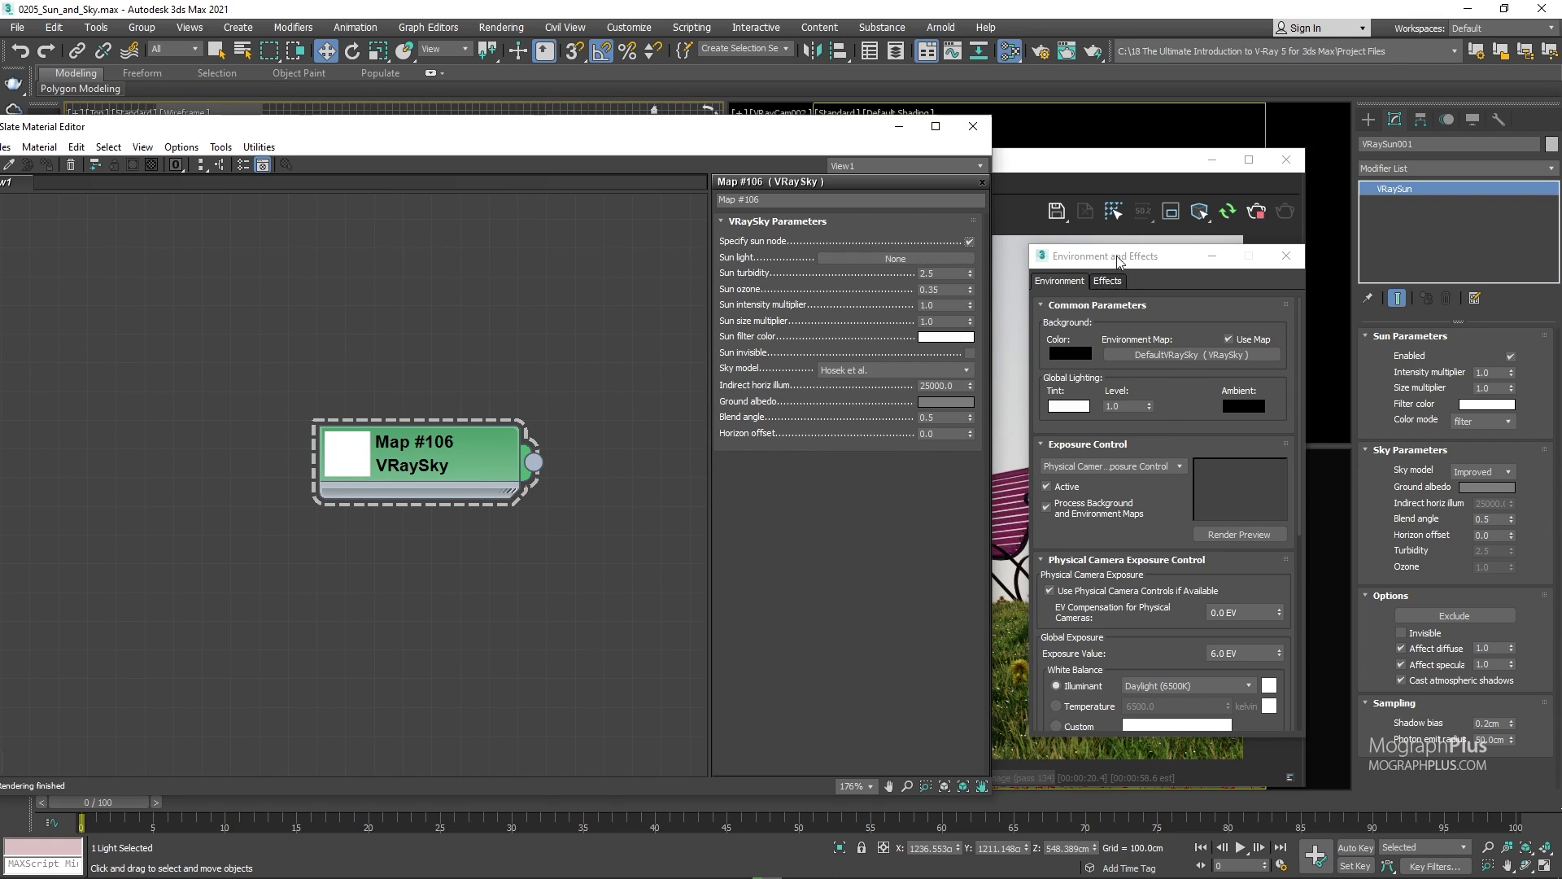
{"action": "left_click", "coordinate": [895, 258]}
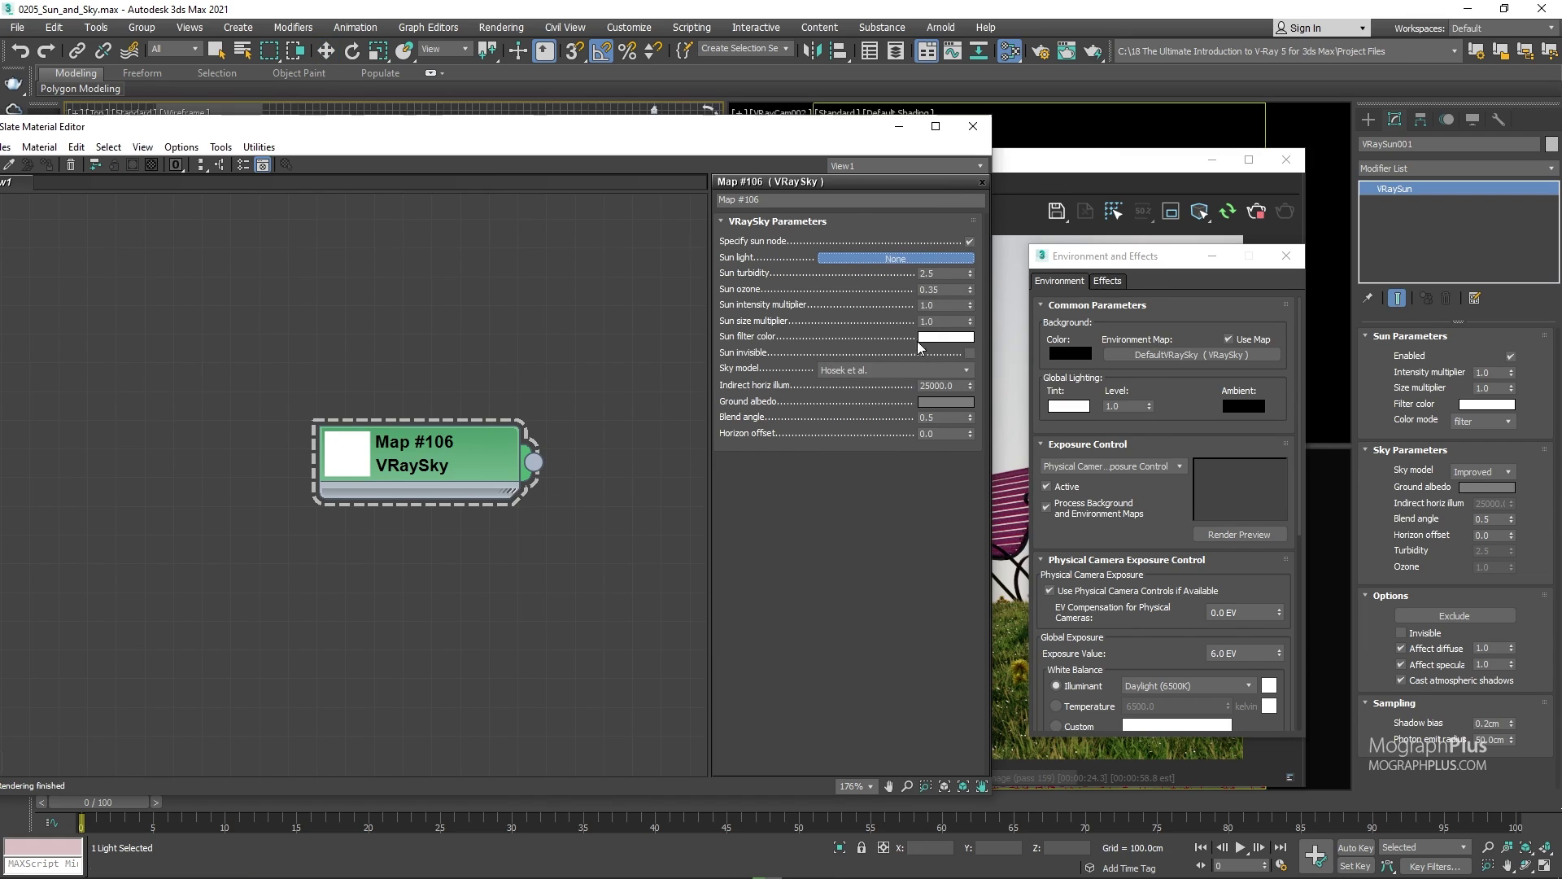
{"action": "left_click_drag", "start_coordinate": [488, 126], "coordinate": [401, 432]}
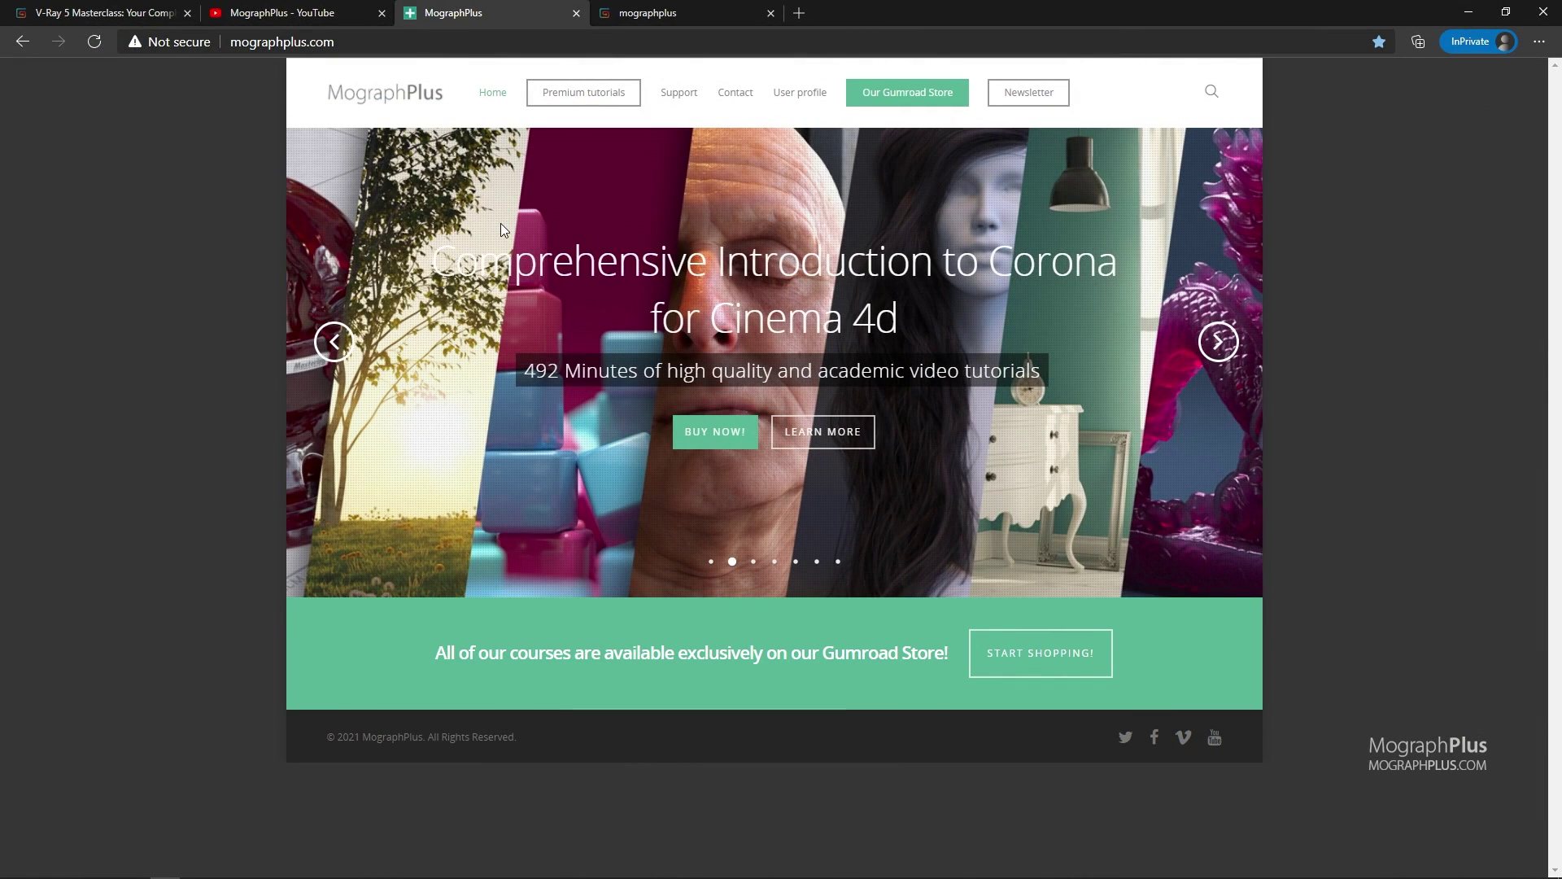
Go back to the V-Ray 5 Masterclass slide, then browse the mographplus Gumroad course list
{"action": "left_click", "coordinate": [311, 340]}
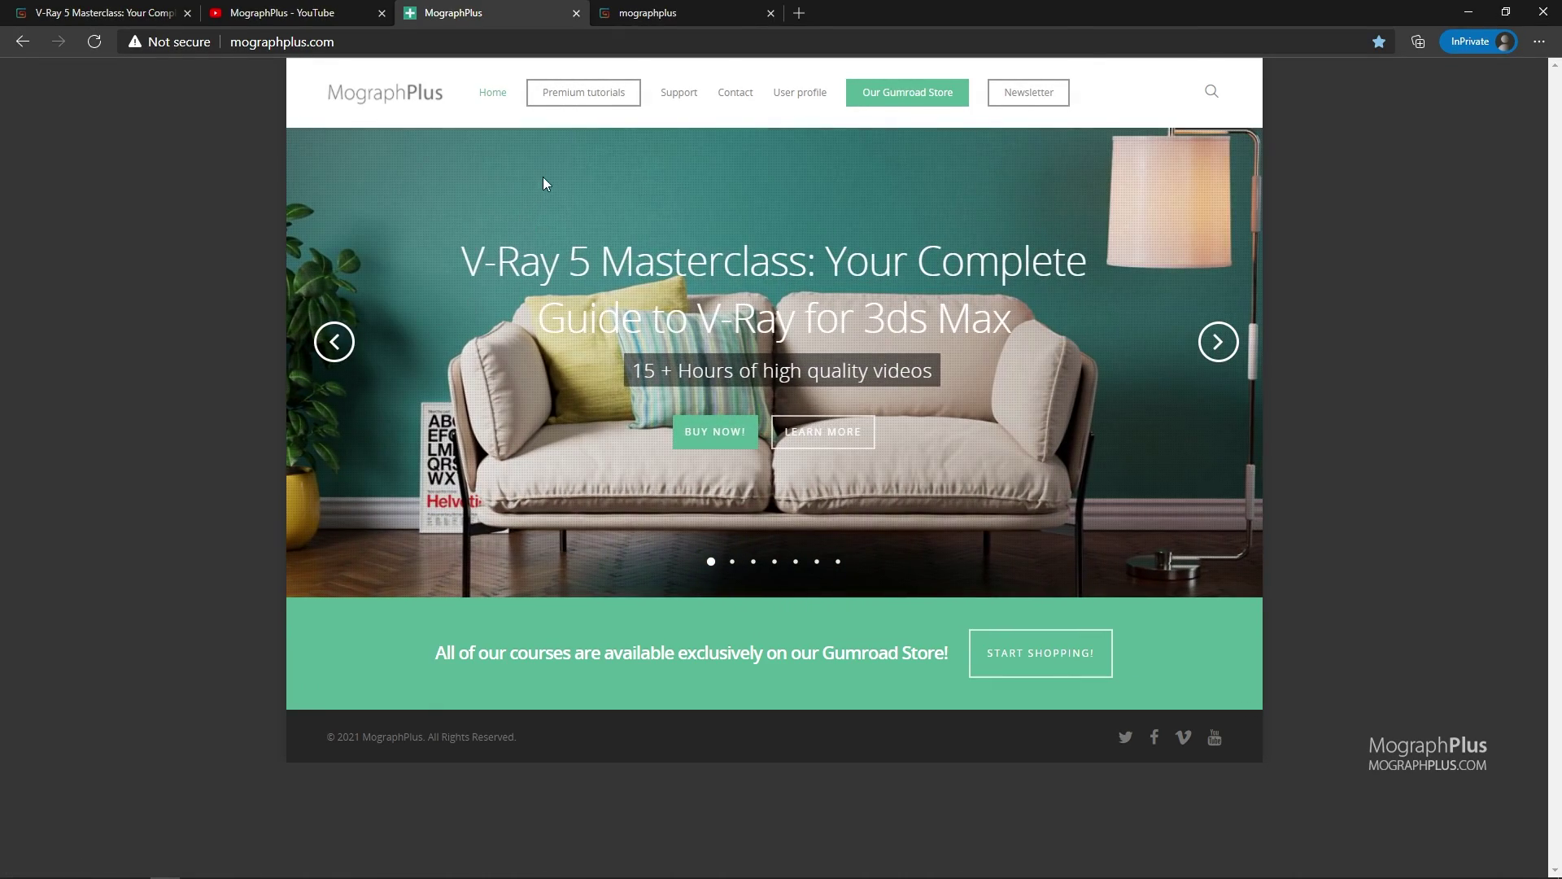
{"action": "left_click", "coordinate": [676, 11]}
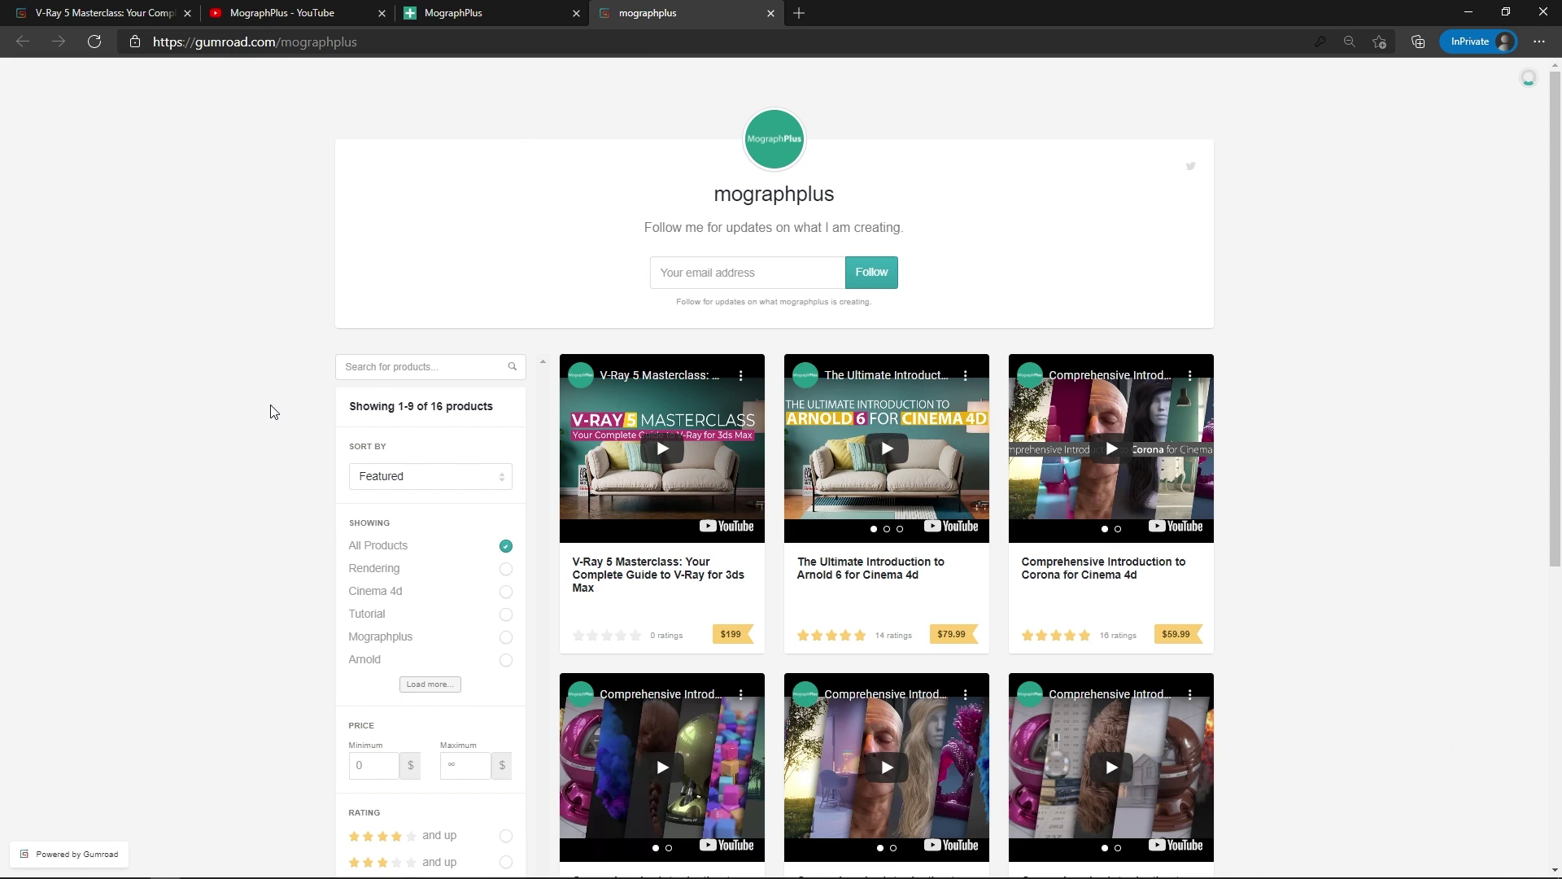
{"action": "scroll", "coordinate": [273, 413], "scroll_direction": "down", "scroll_amount": 4}
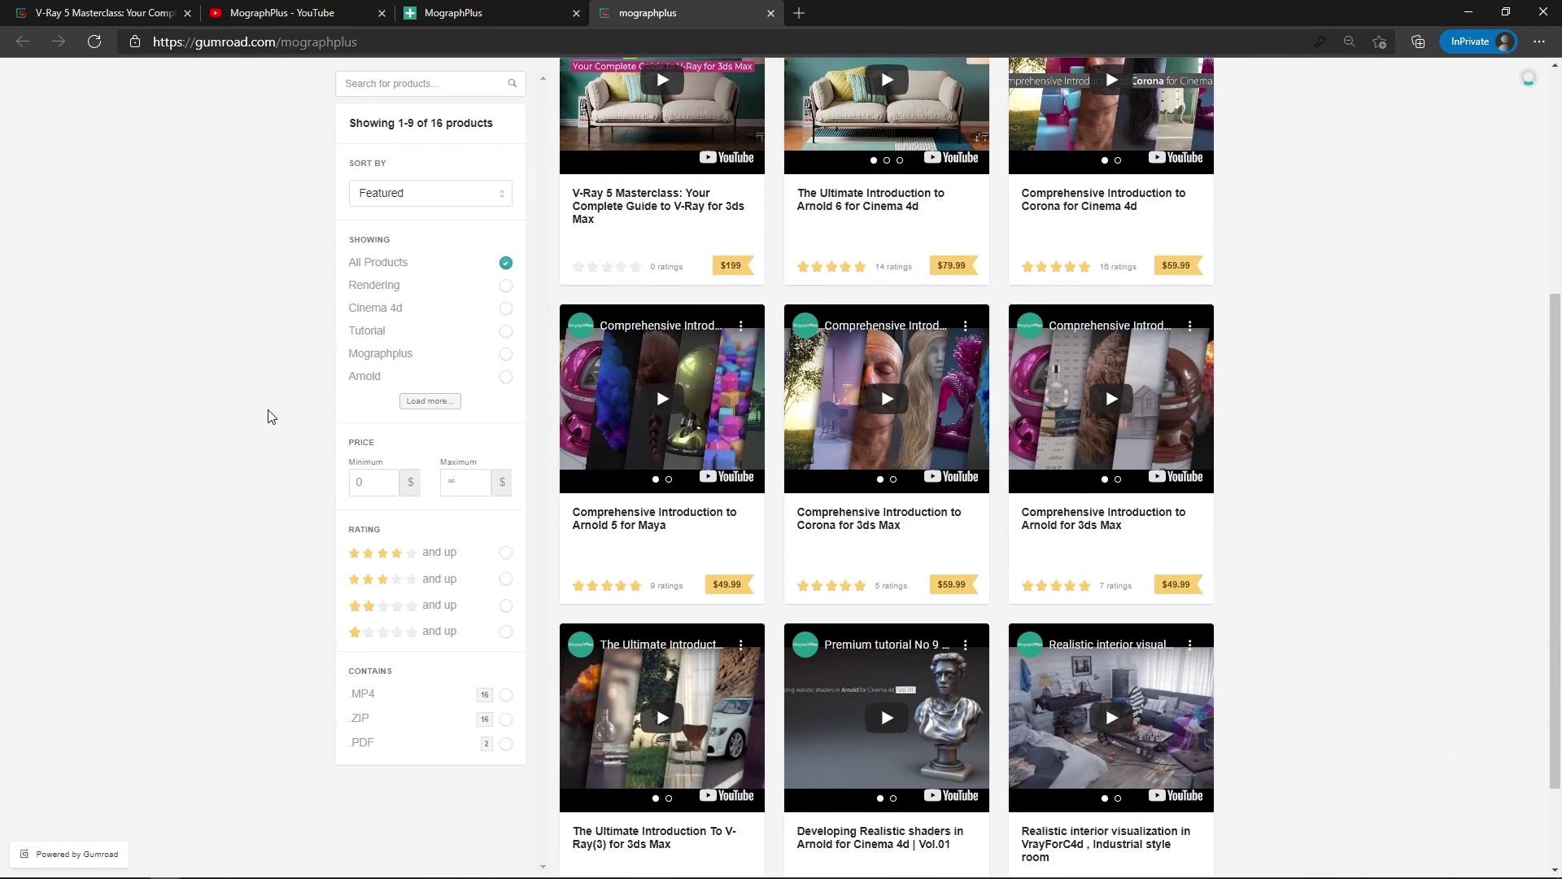